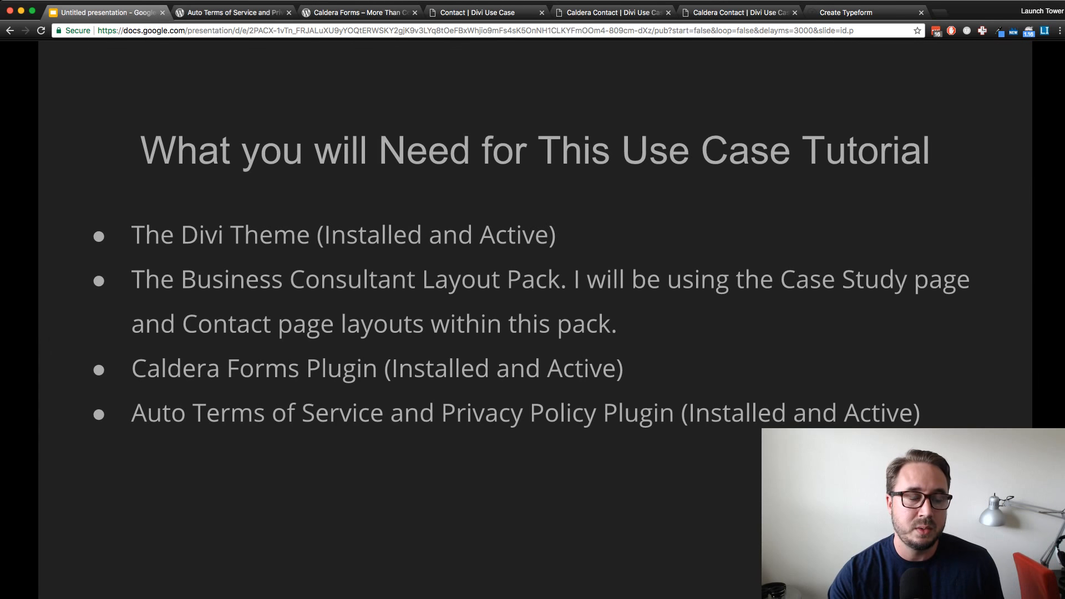
Review the Caldera Forms plugin's description page on WordPress.org
key(ctrl+Tab)
key(ctrl+Tab)
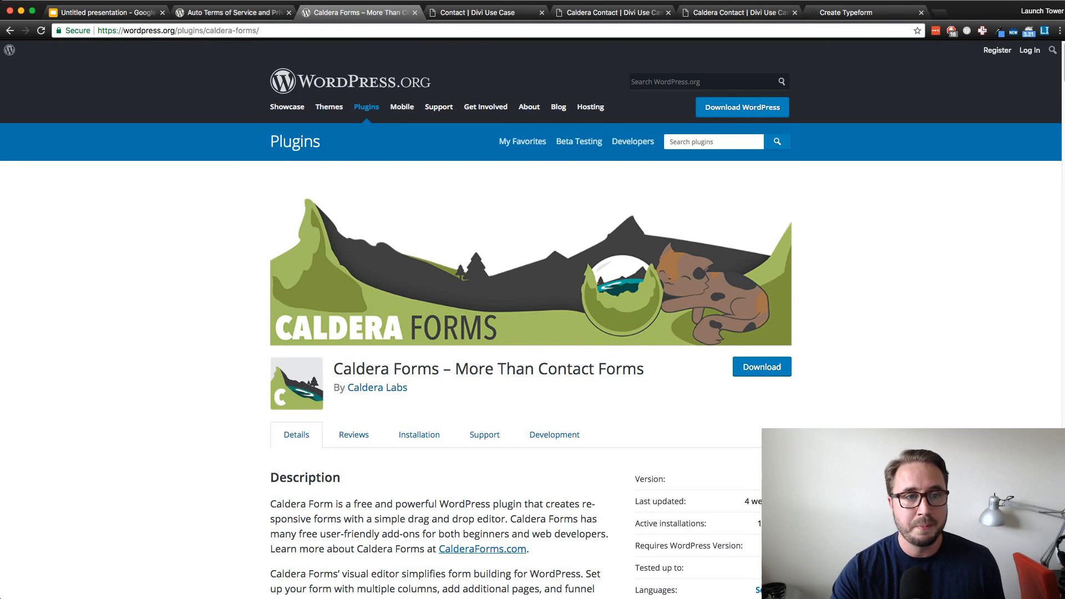
scroll(531, 329, down, 1)
scroll(531, 329, down, 1)
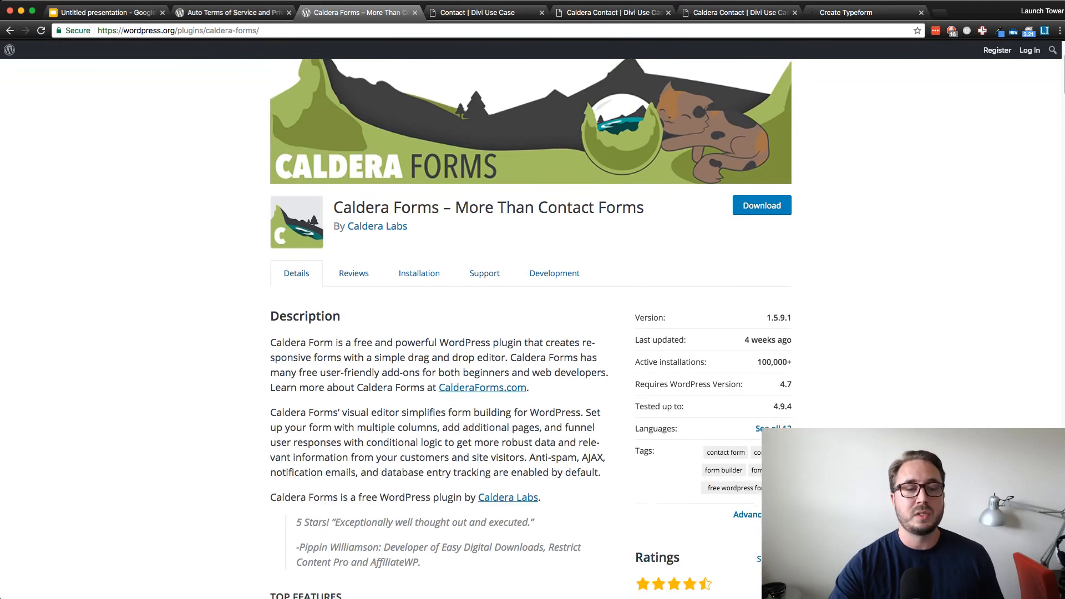
scroll(531, 328, up, 1)
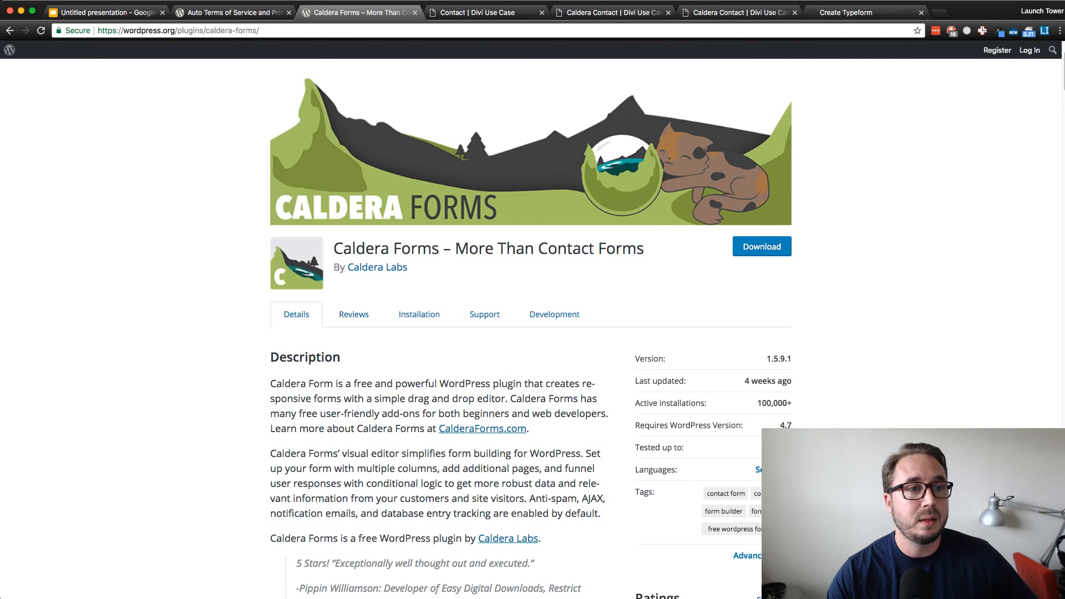
Review the description and highlights of the Auto Terms of Service and Privacy Policy plugin on WordPress.org
key(ctrl+shift+Tab)
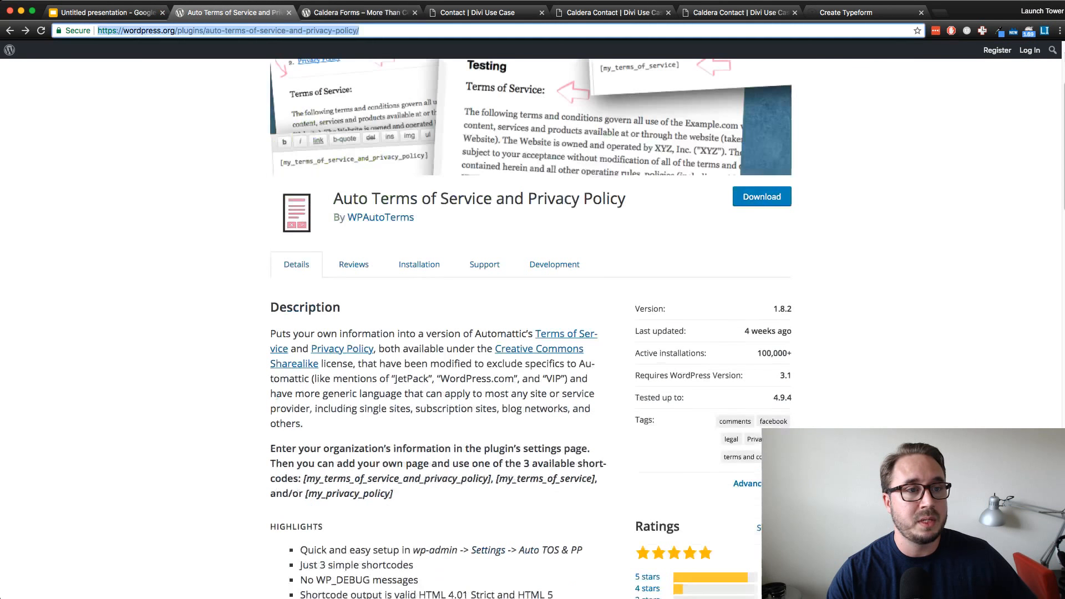
click(233, 250)
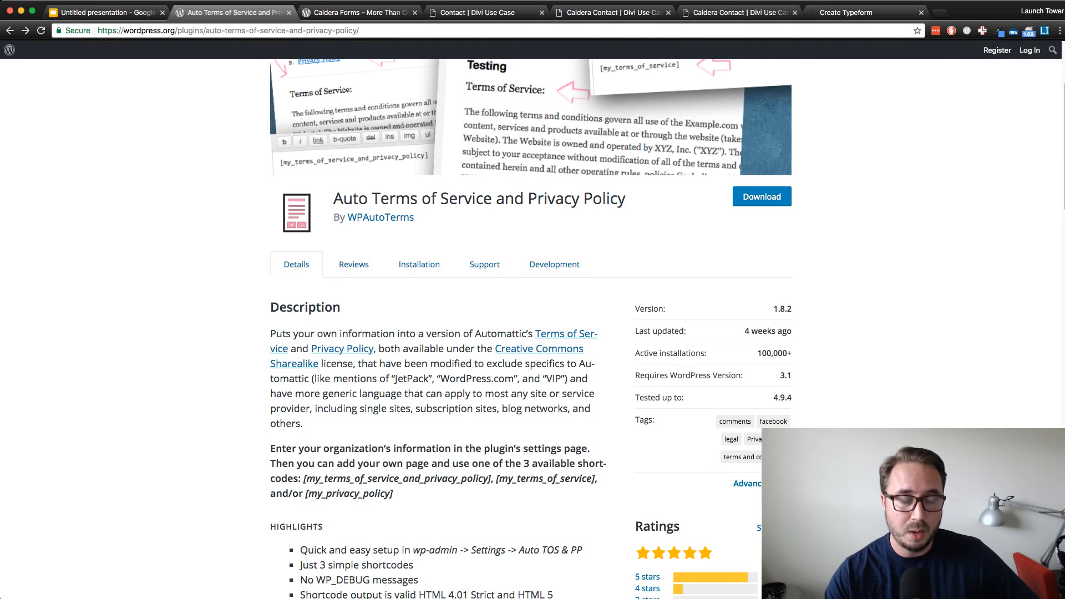
scroll(531, 327, up, 3)
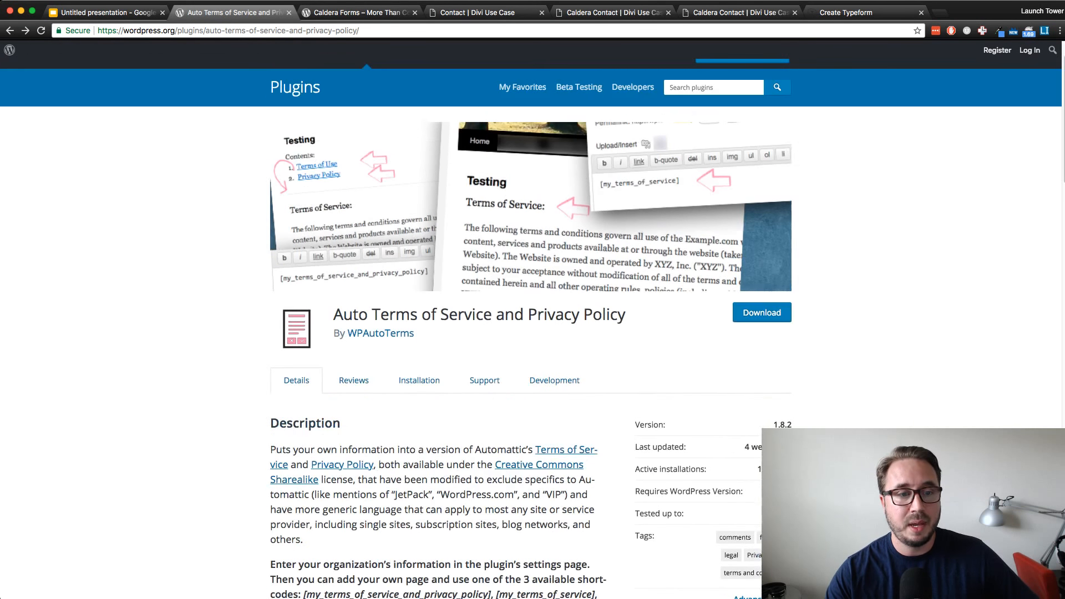
scroll(531, 327, down, 2)
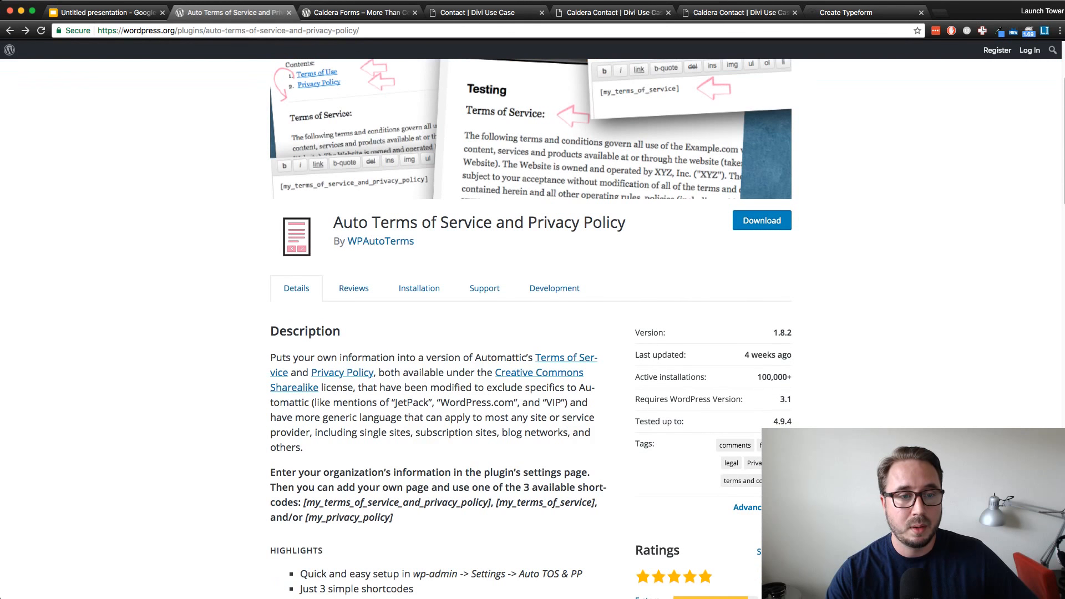
scroll(419, 288, down, 3)
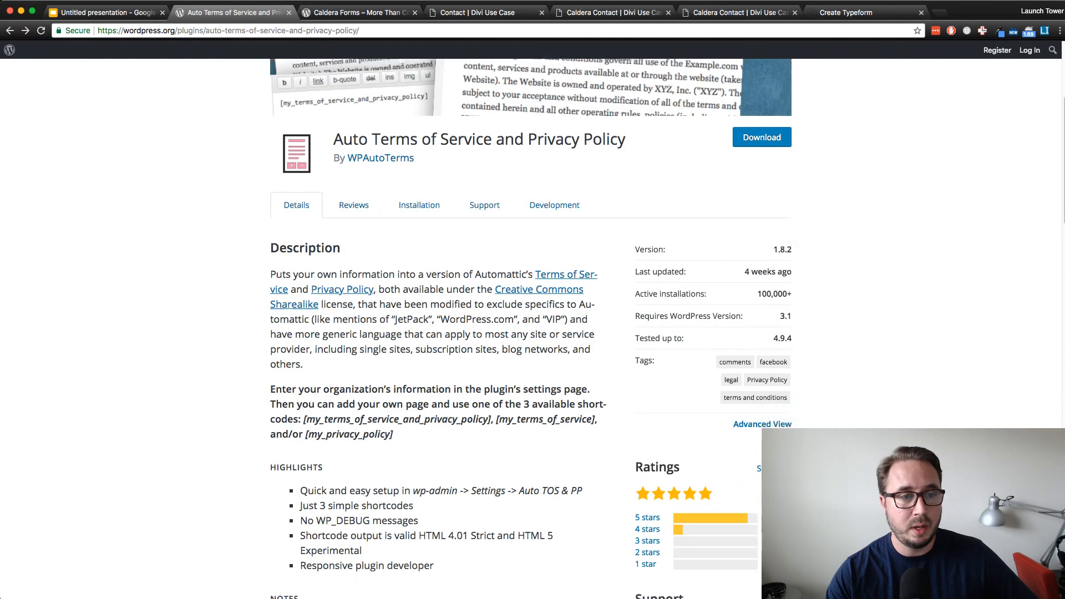
scroll(531, 327, down, 2)
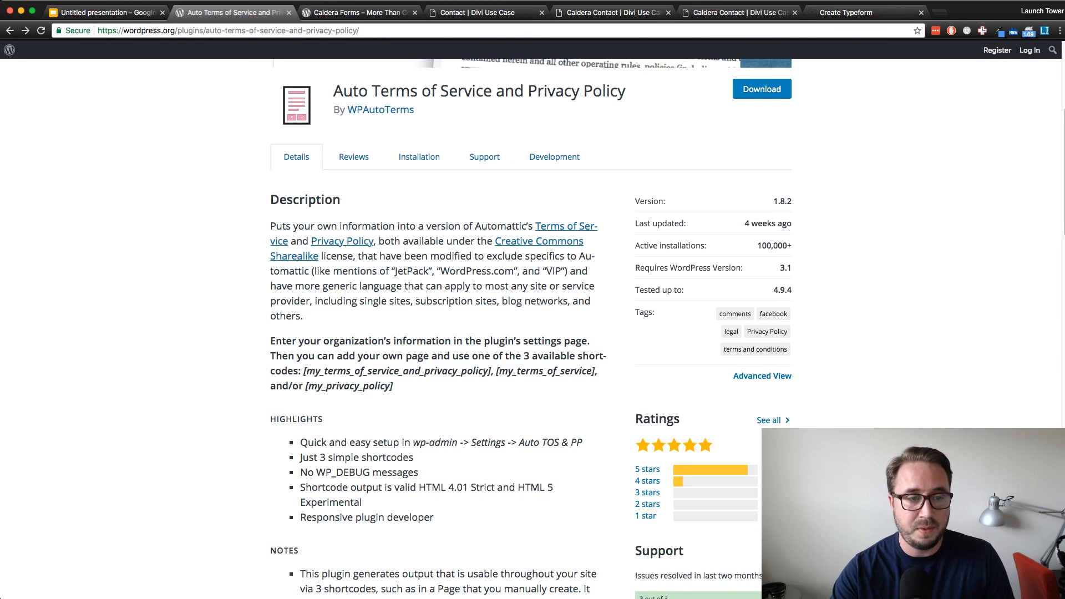
scroll(530, 328, down, 1)
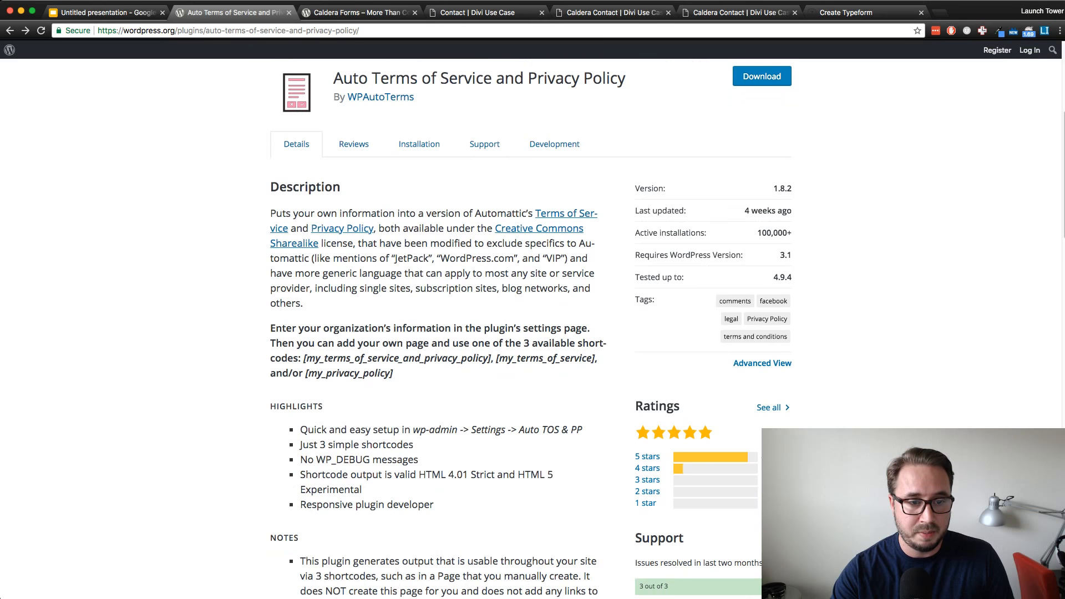
drag(393, 373, 270, 187)
click(266, 187)
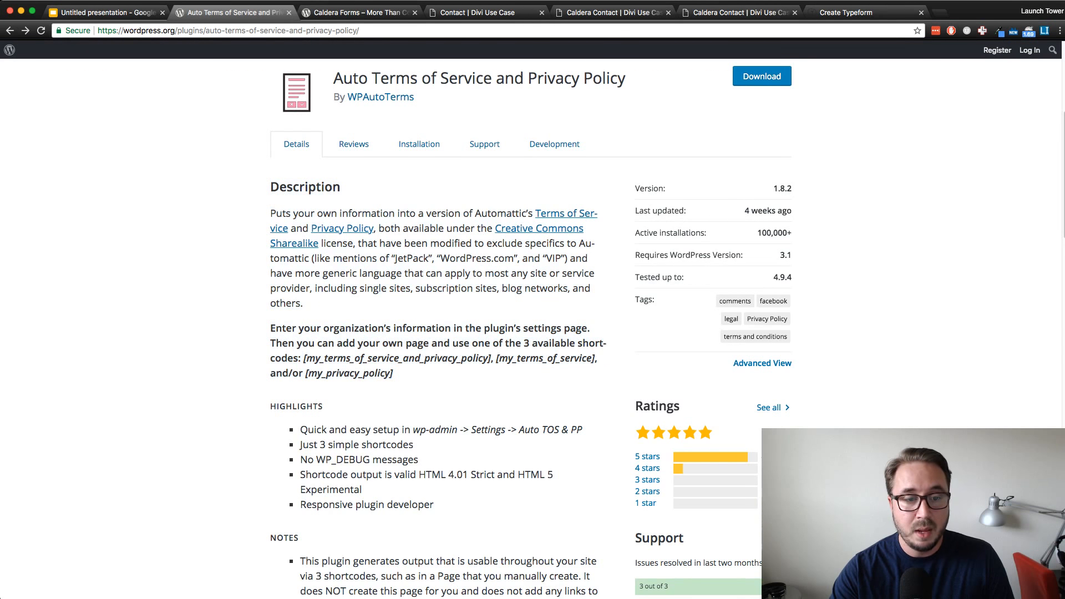
scroll(531, 329, down, 4)
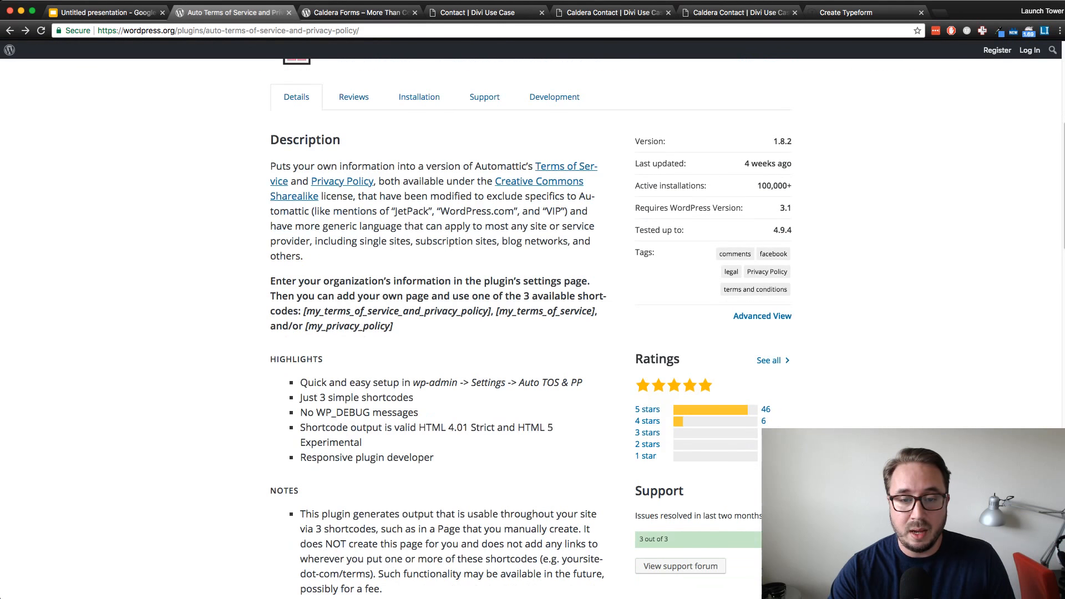
scroll(531, 329, up, 9)
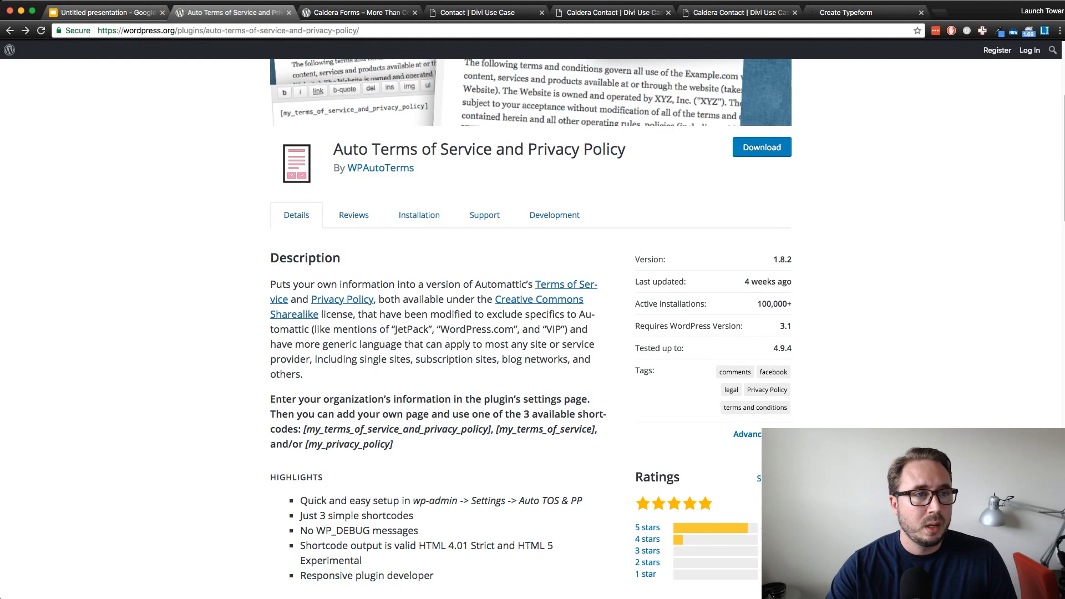
Examine the Get In Touch form and contact details on the Divi Use Case site's Contact page
click(117, 12)
click(355, 12)
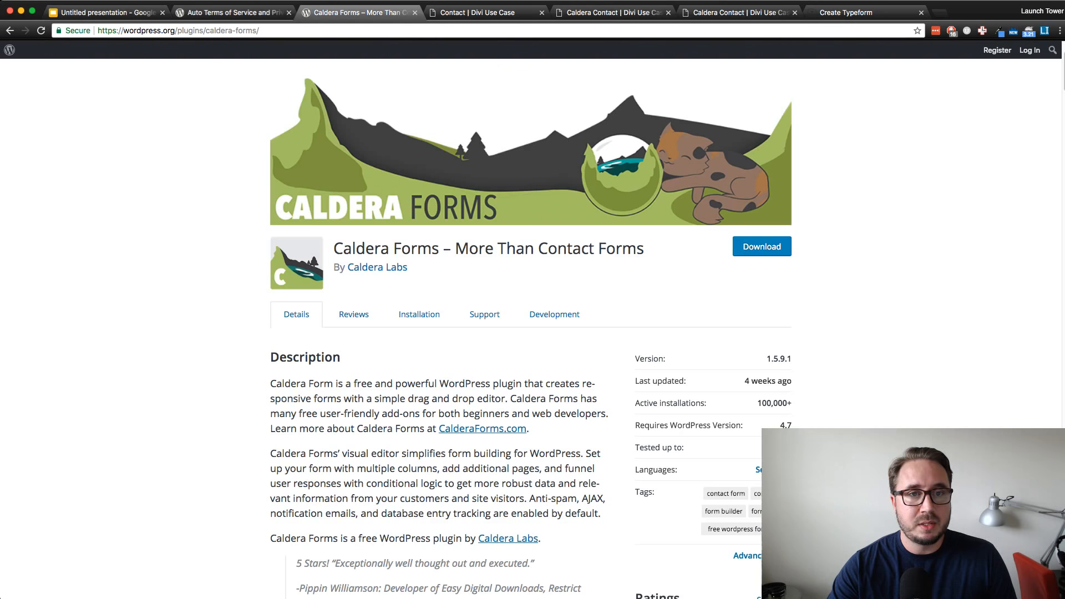
click(477, 12)
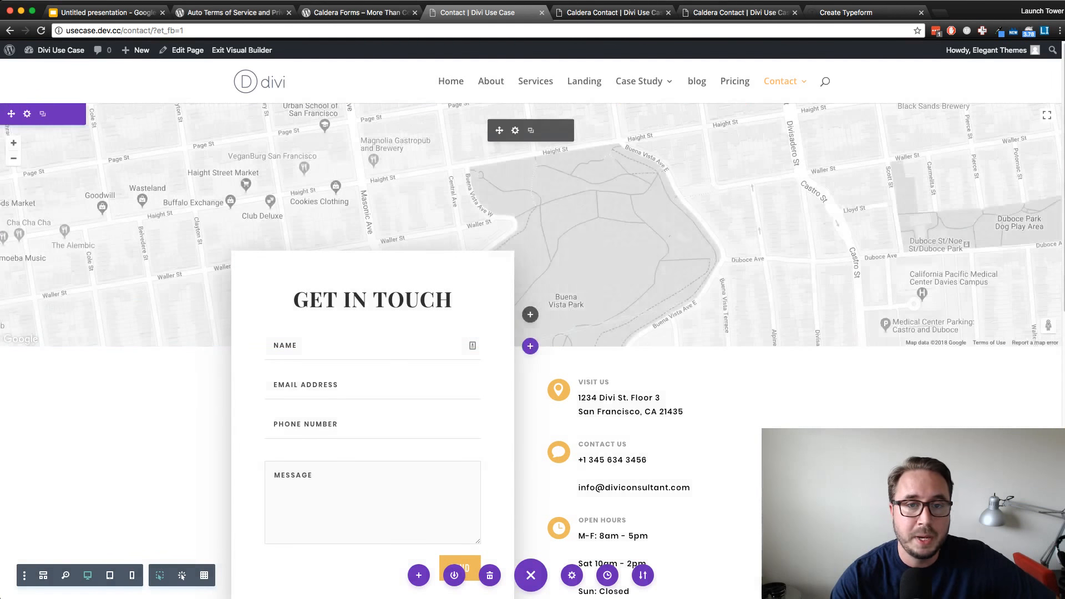
mouse_move(639, 81)
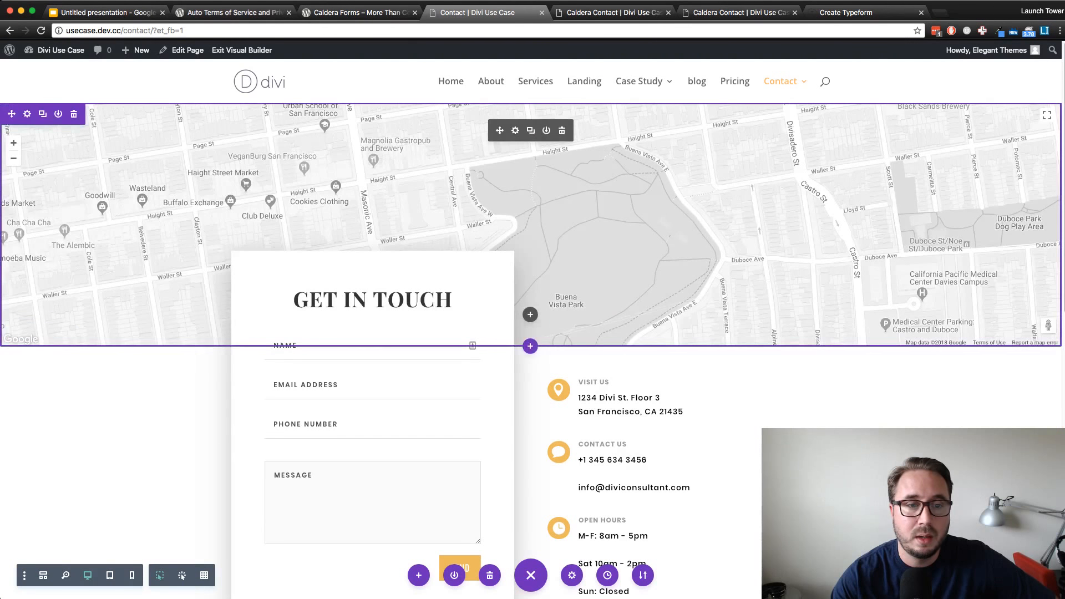
scroll(533, 333, down, 3)
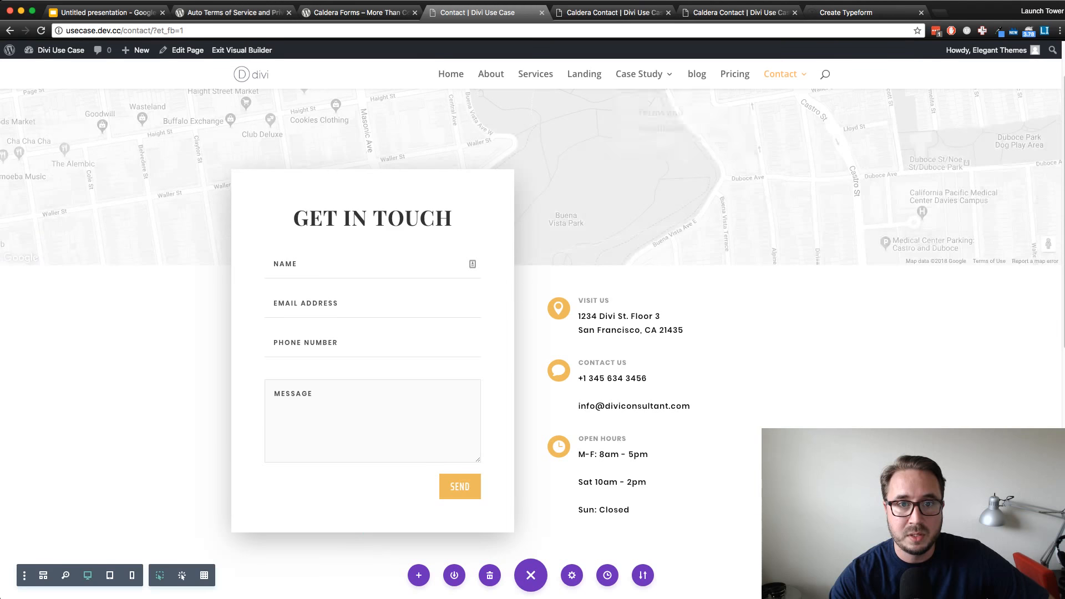
Look over the top of the site's Case Study page and return to the Contact page
click(639, 74)
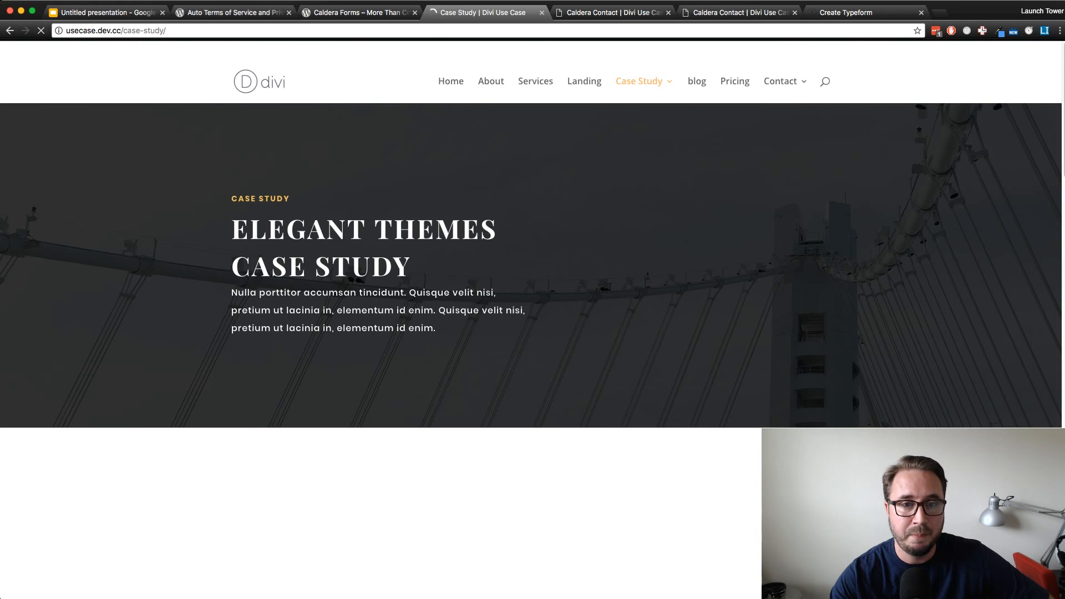
scroll(533, 333, down, 3)
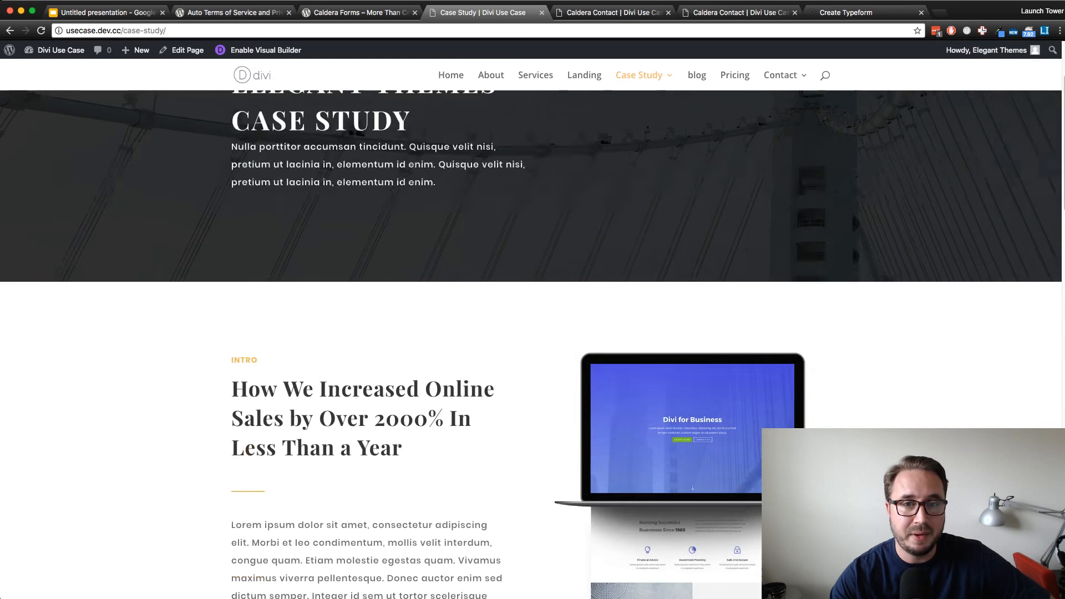
scroll(532, 333, up, 2)
scroll(533, 333, down, 3)
scroll(532, 333, up, 4)
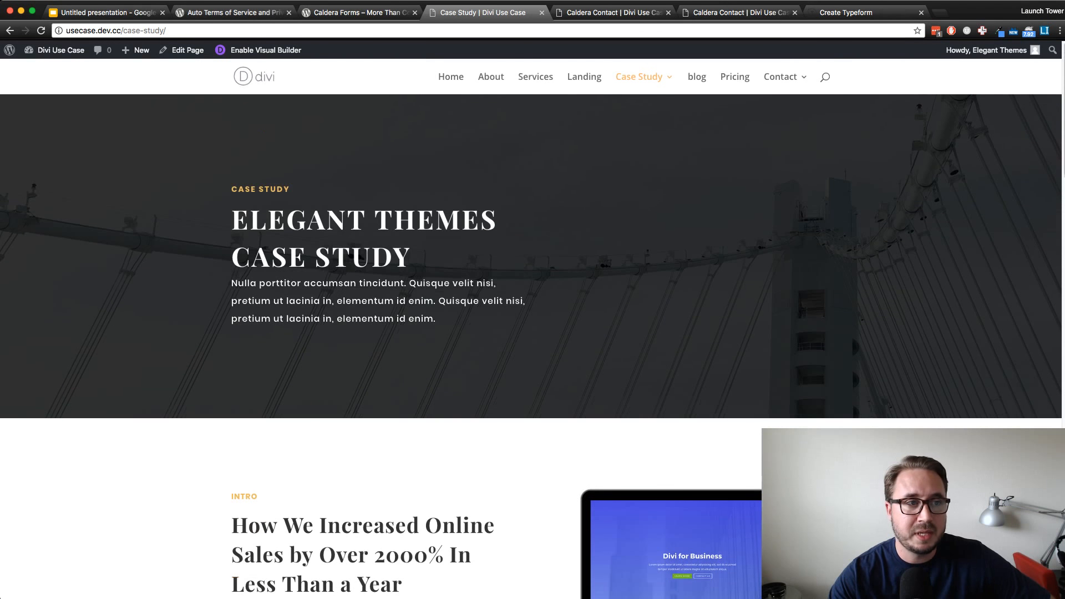
click(10, 30)
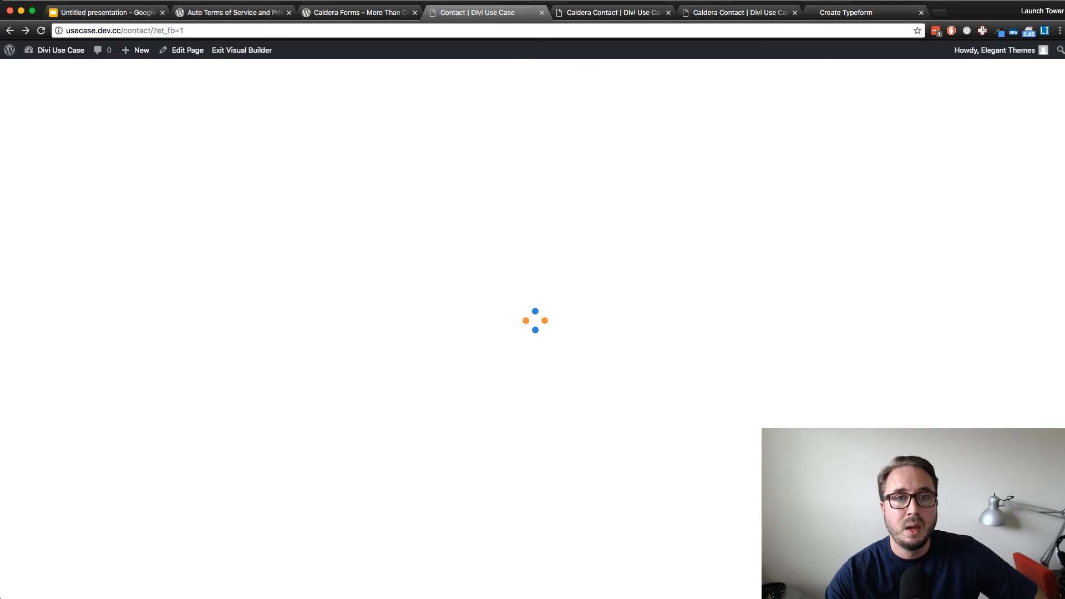
Examine the form on the Caldera Contact page and test its Terms and Conditions acceptance by checking and unchecking it
click(614, 12)
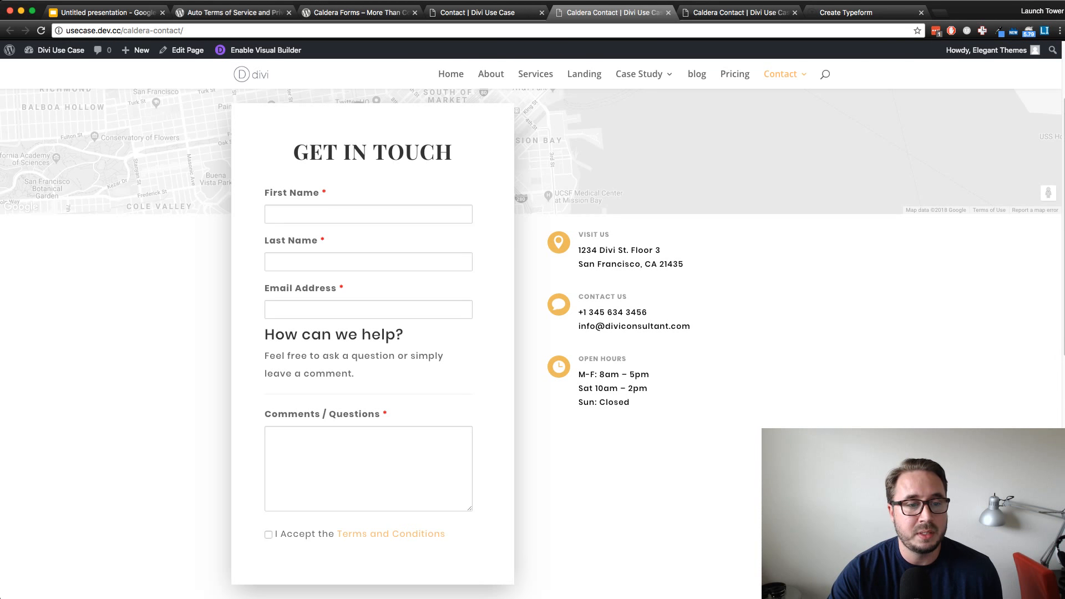
scroll(532, 344, down, 2)
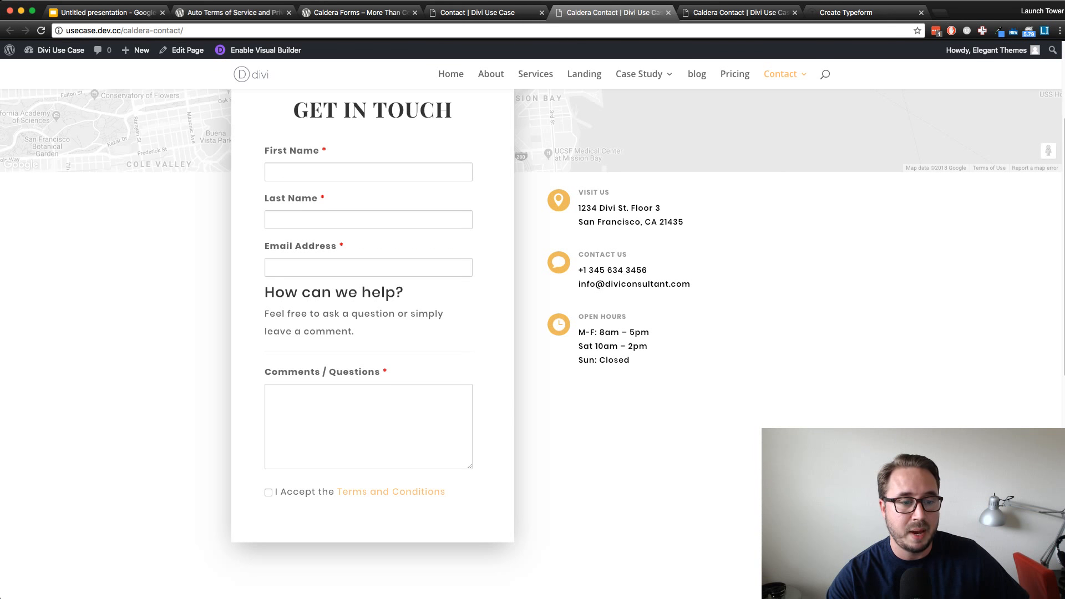
click(268, 492)
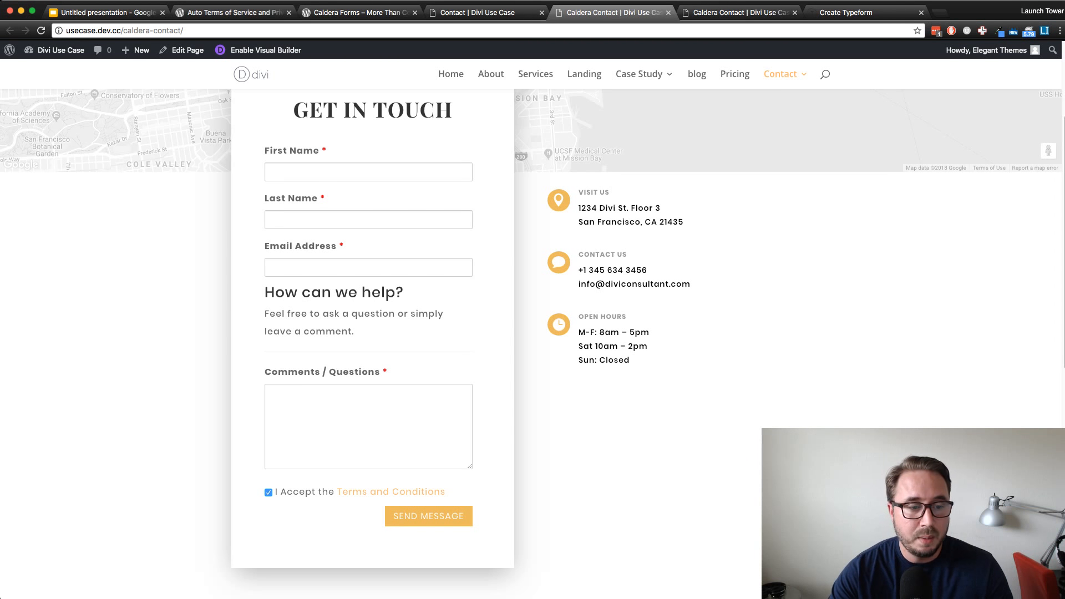
click(269, 493)
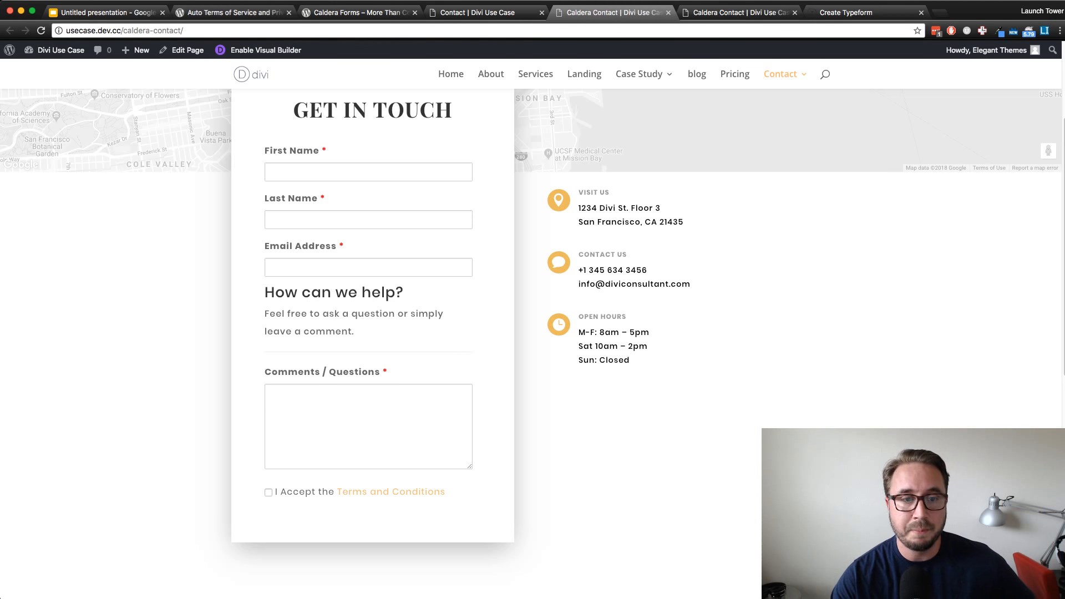
scroll(533, 344, up, 1)
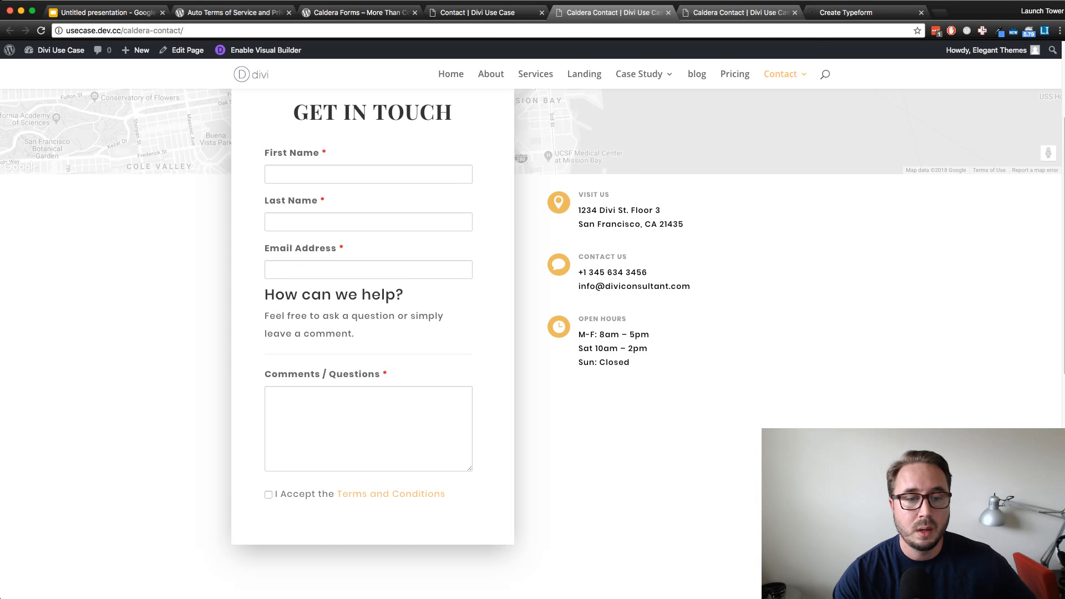
scroll(533, 344, up, 5)
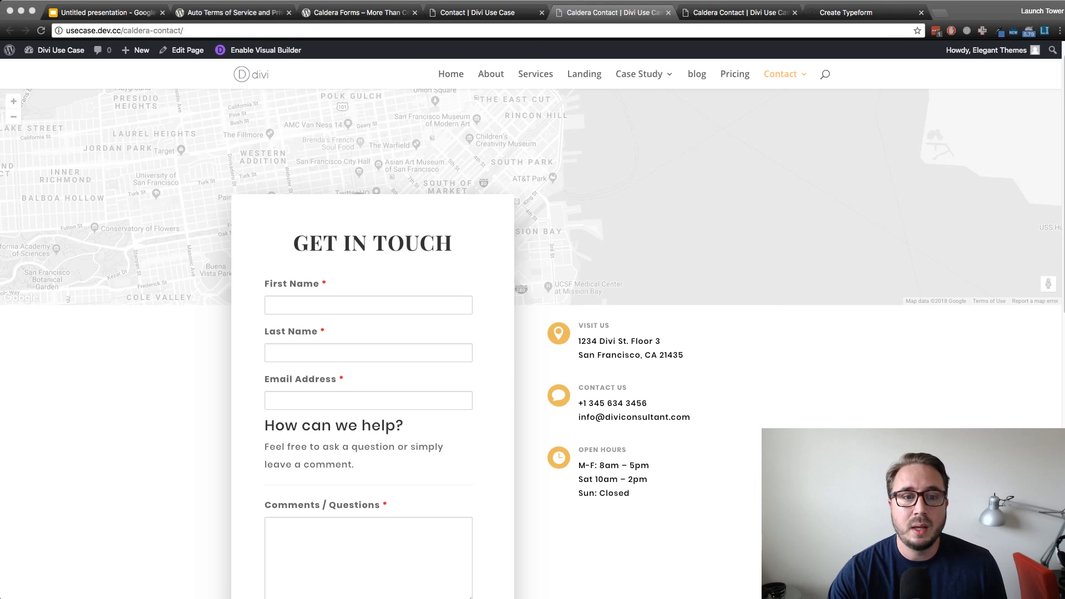
key(super+Tab)
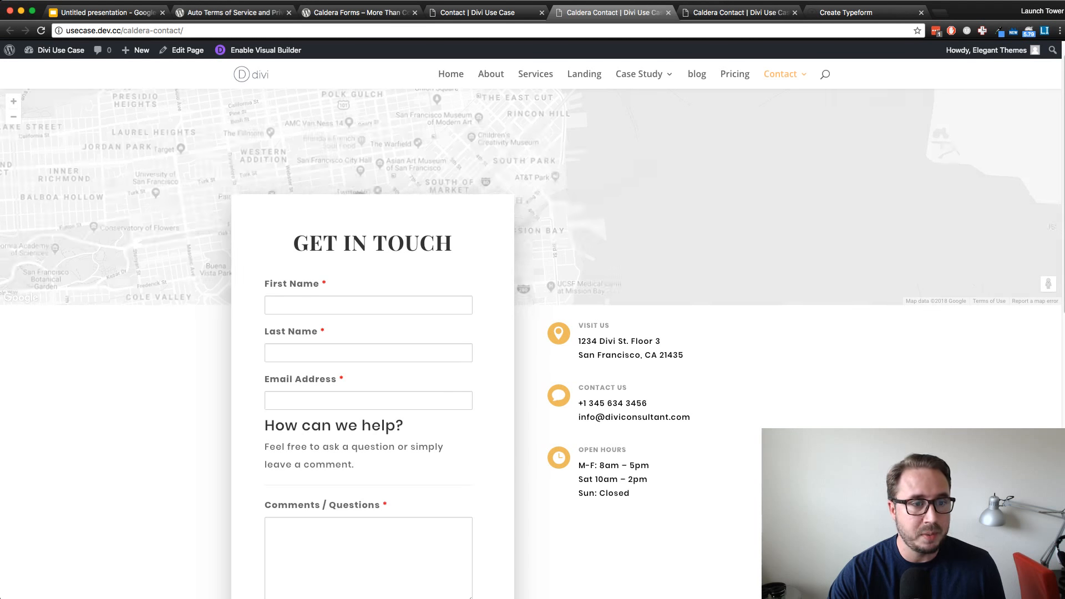
scroll(532, 344, down, 2)
scroll(533, 344, down, 1)
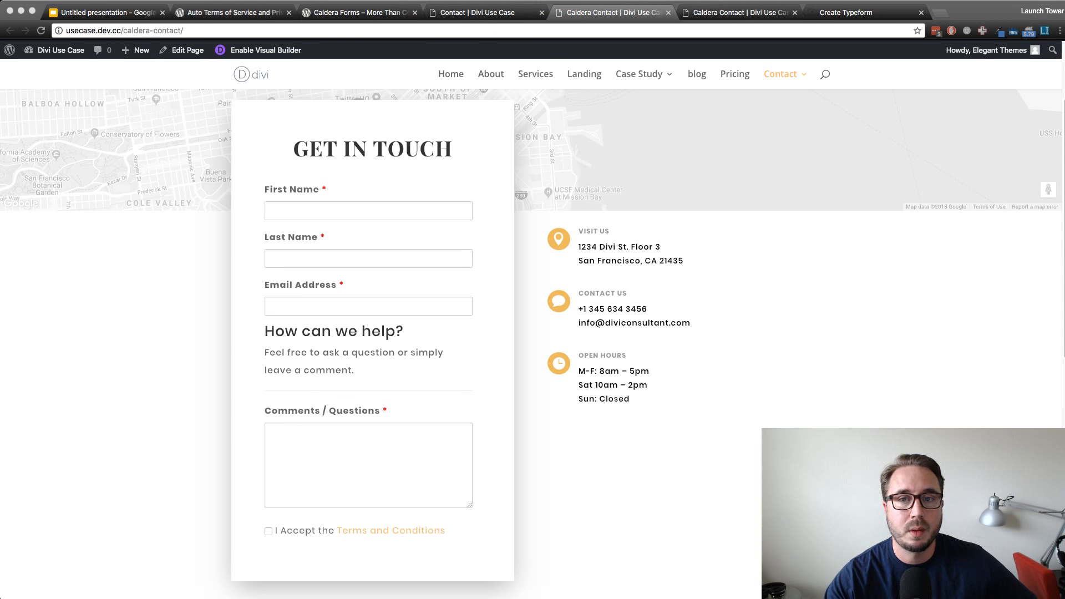
Duplicate the browser tab with the Caldera Contact page in the Visual Builder and open the WordPress dashboard in the copy
click(740, 12)
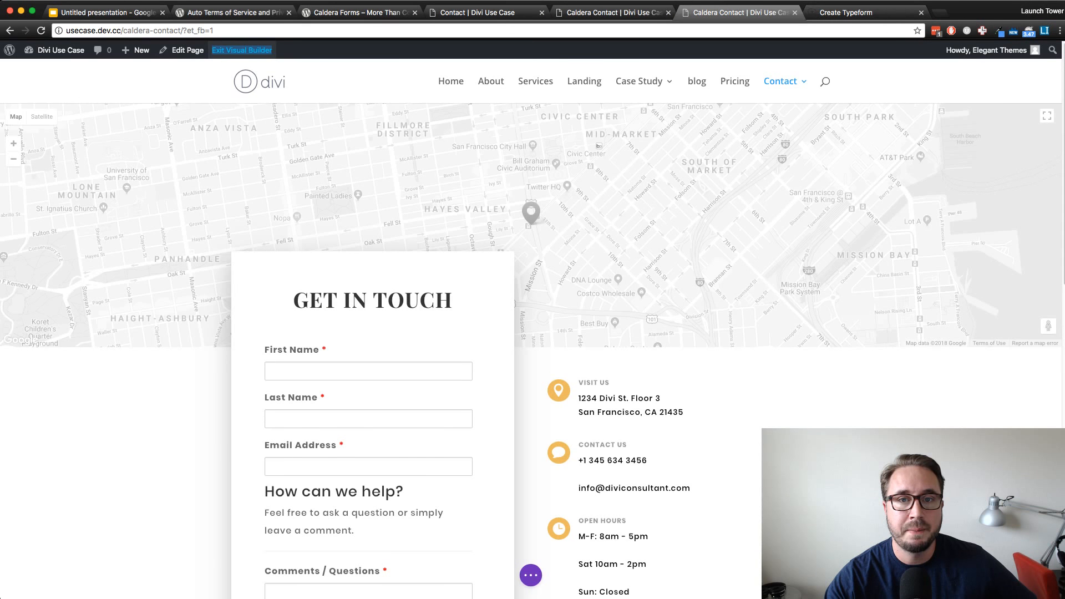
right_click(741, 12)
click(759, 43)
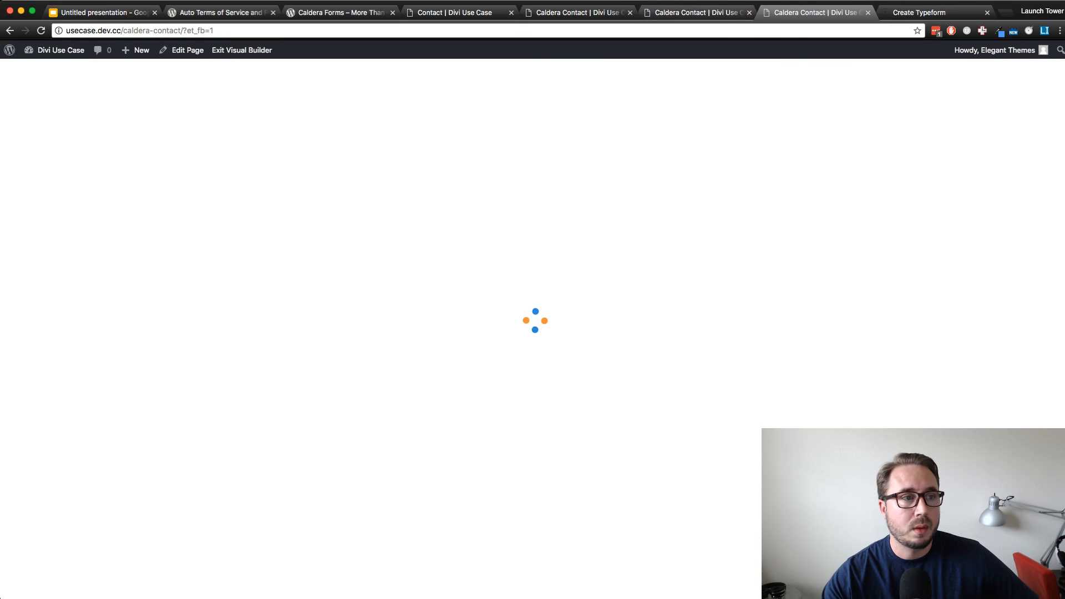
mouse_move(54, 50)
click(43, 70)
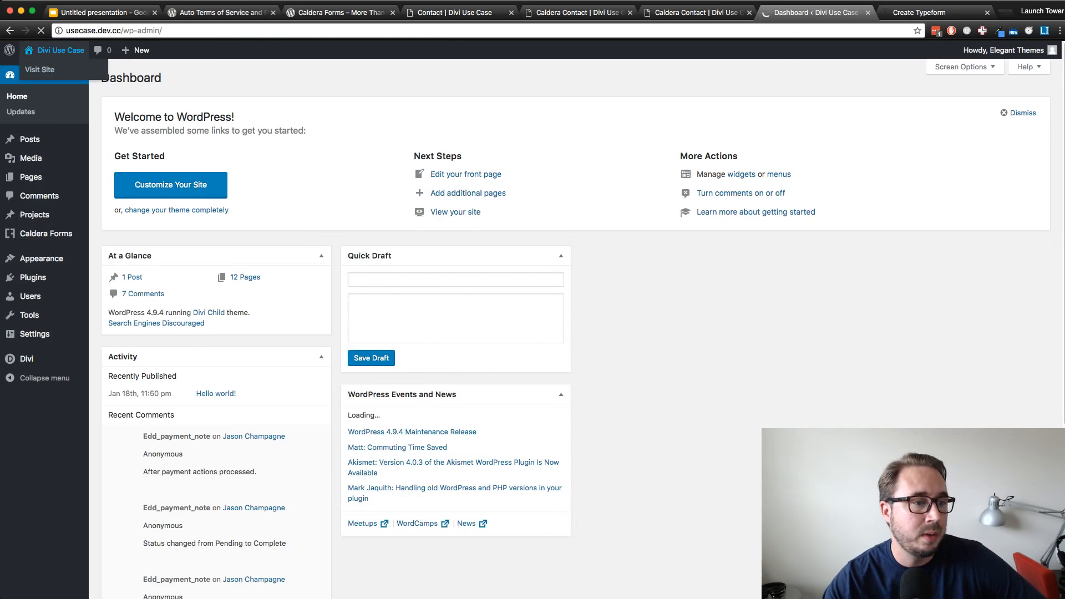
Create a new Caldera Forms form named "new contact form" from the Contact Form template
mouse_move(44, 233)
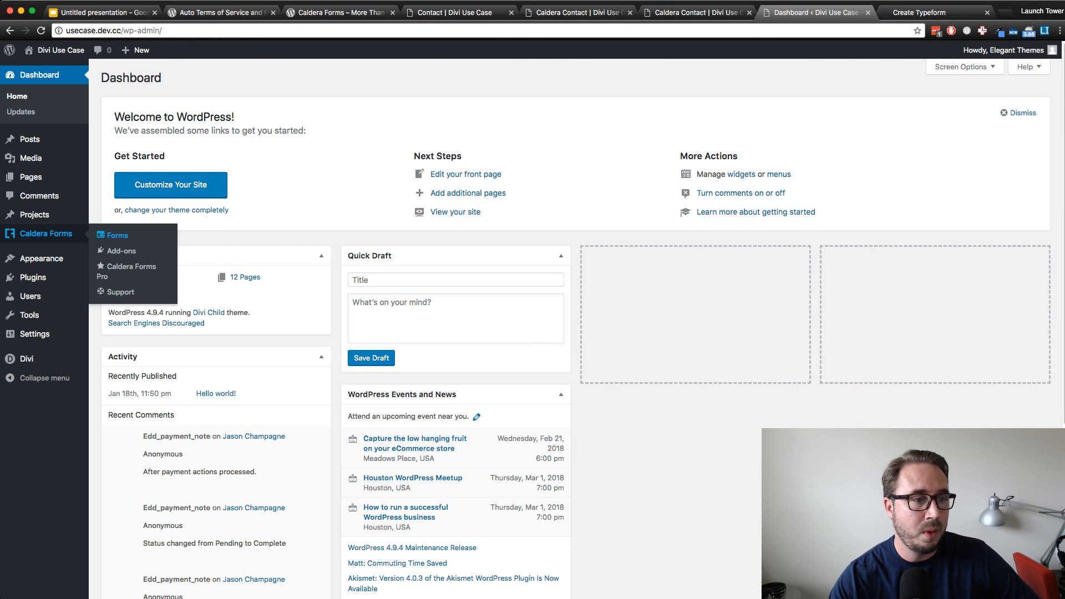
click(117, 236)
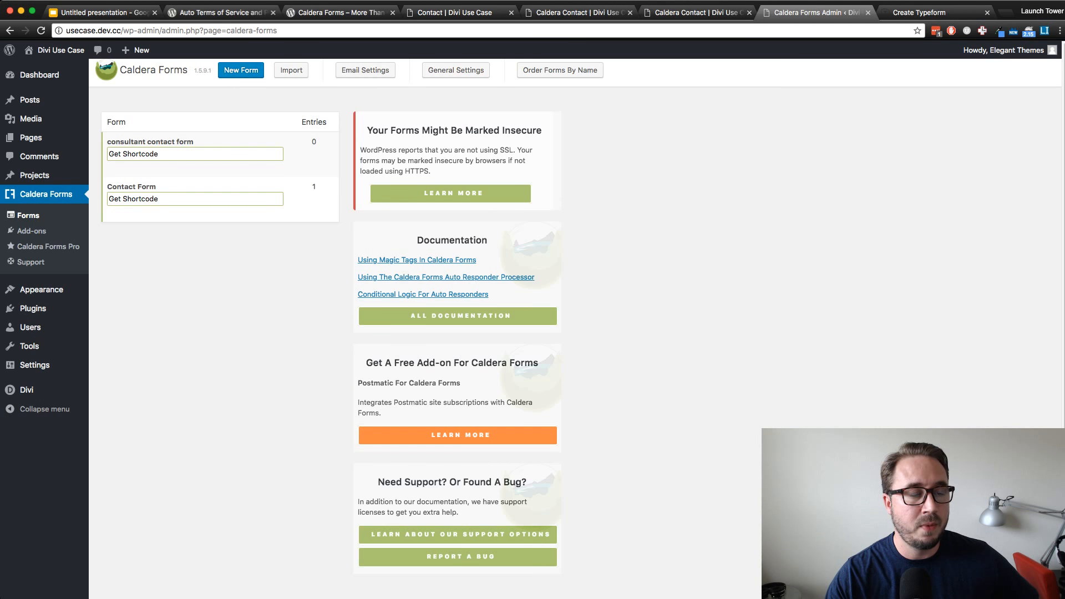
click(241, 70)
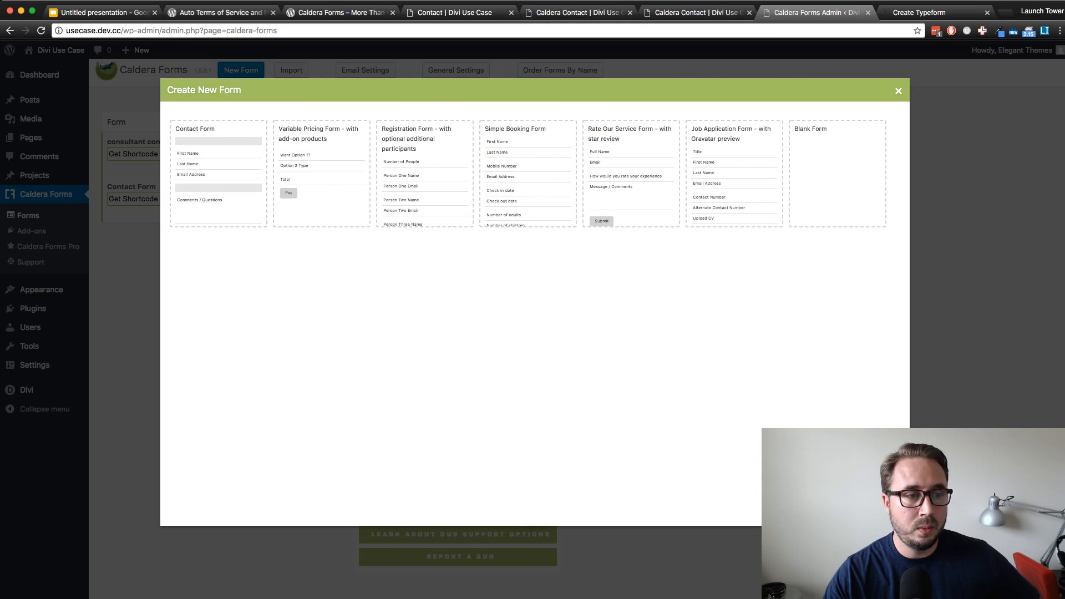
click(410, 299)
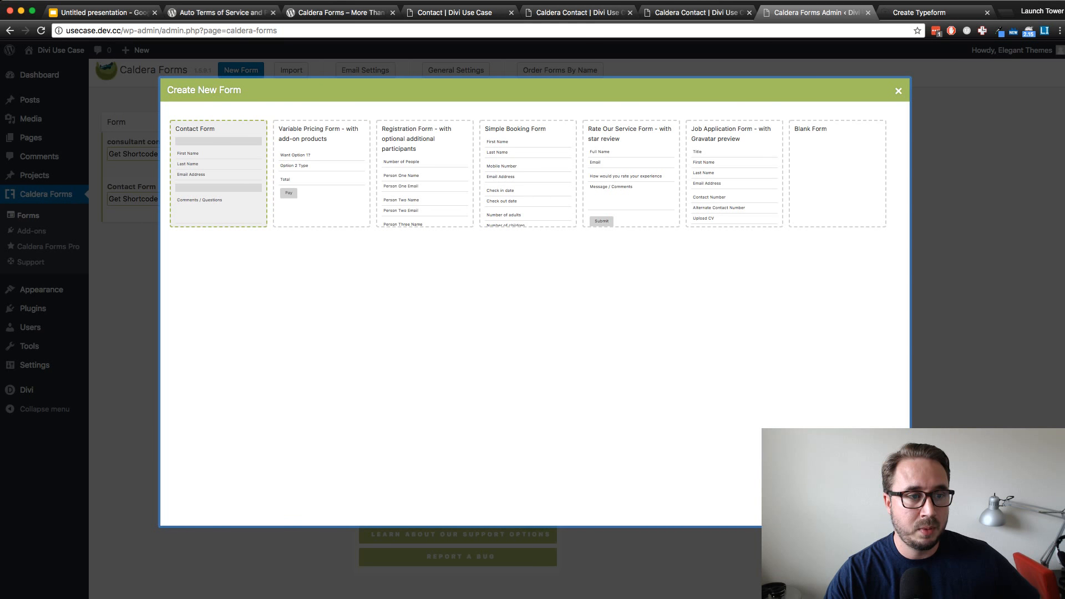
click(218, 174)
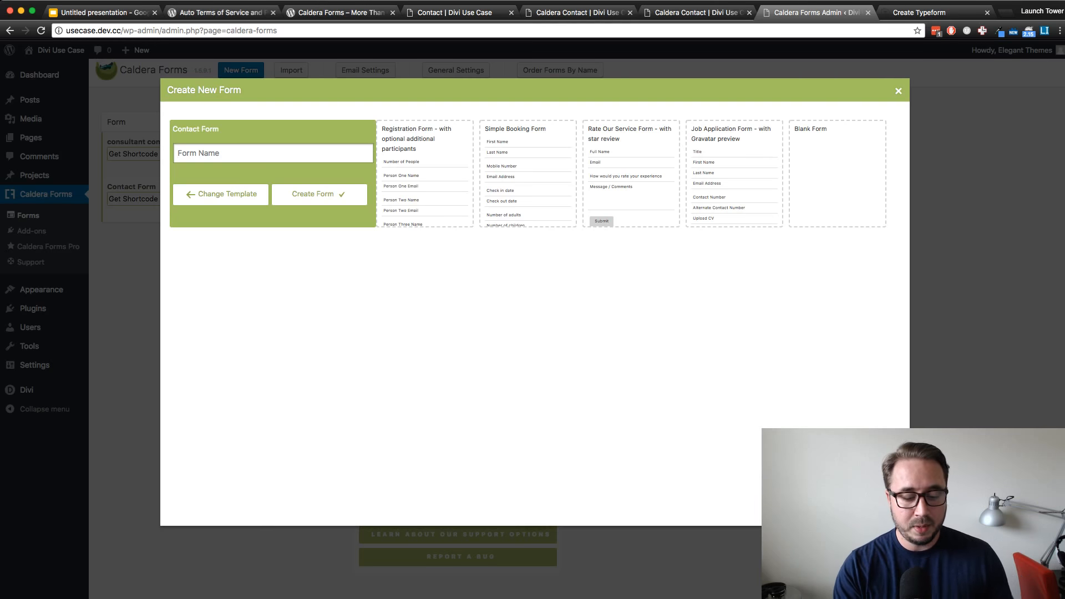
text(new )
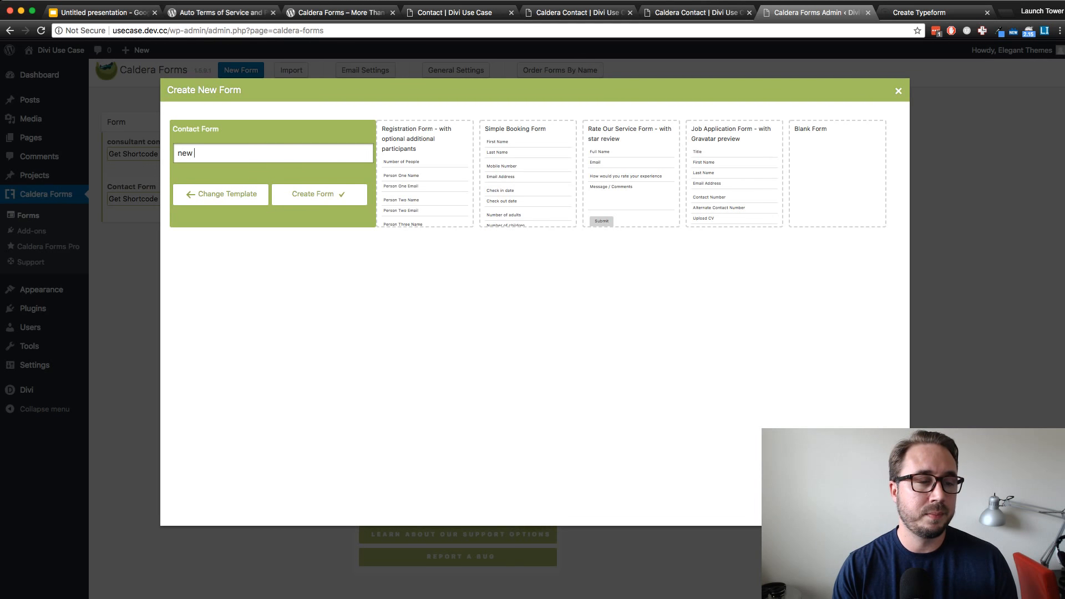
text(contact form)
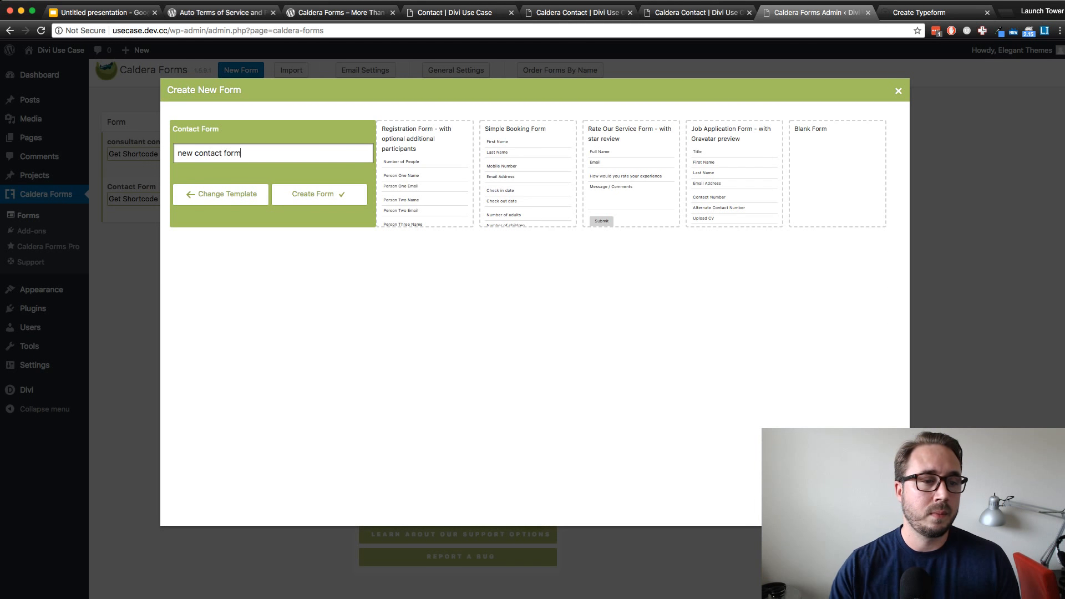
click(318, 194)
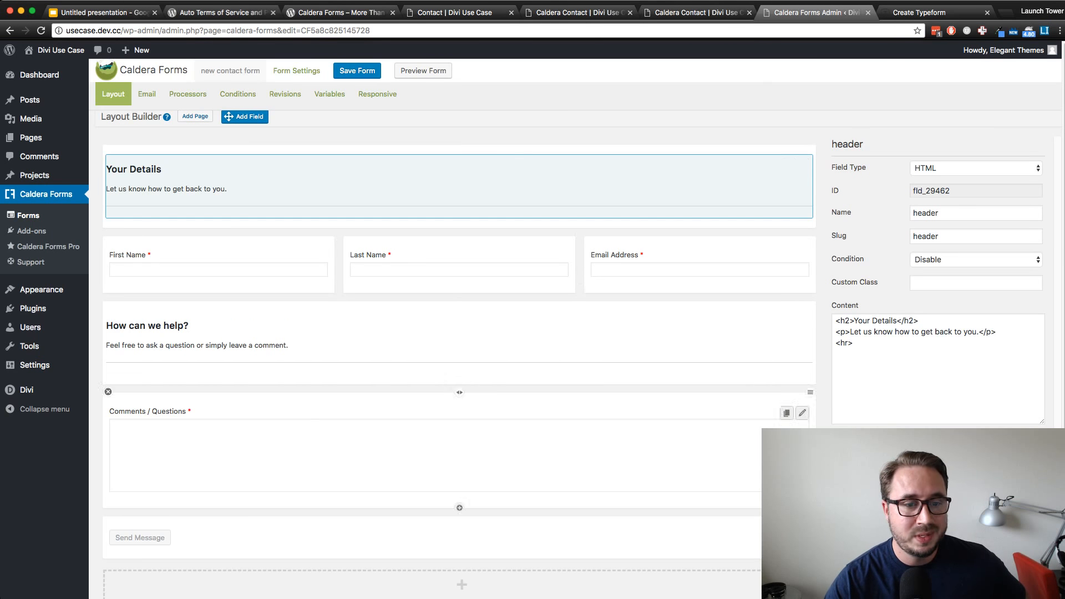
Delete the Your Details header section and merge the First Name, Last Name and Email Address columns into a single column
scroll(460, 361, down, 2)
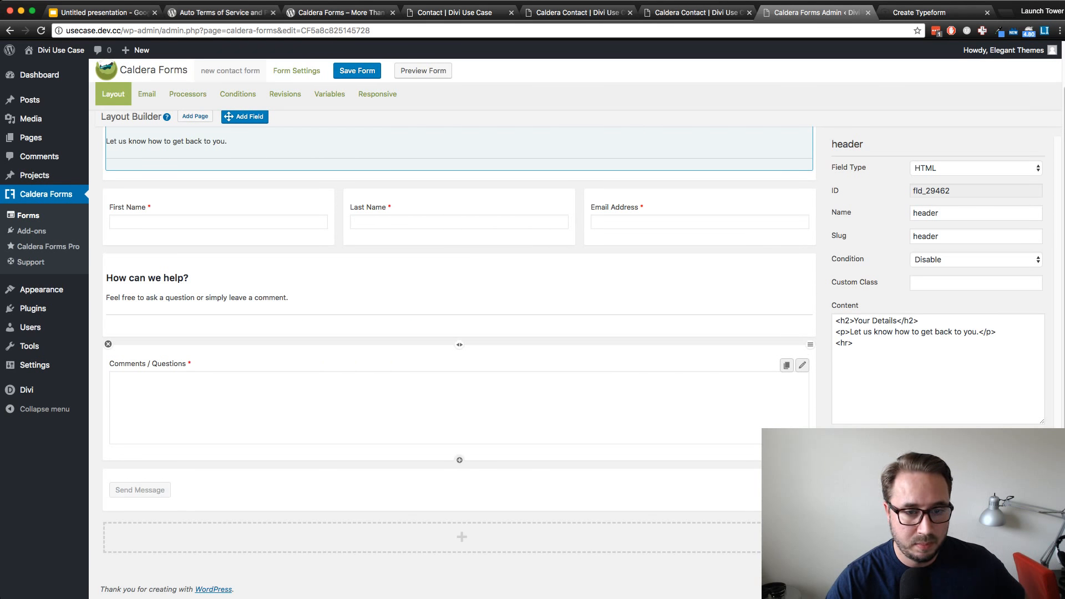
scroll(459, 272, up, 2)
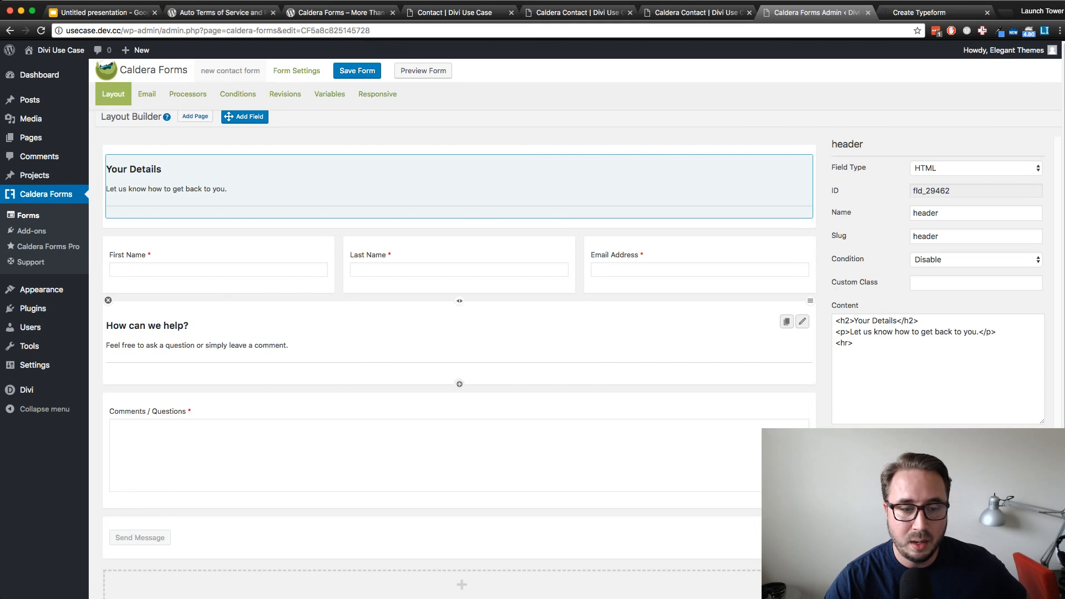
scroll(459, 360, down, 2)
scroll(459, 360, up, 2)
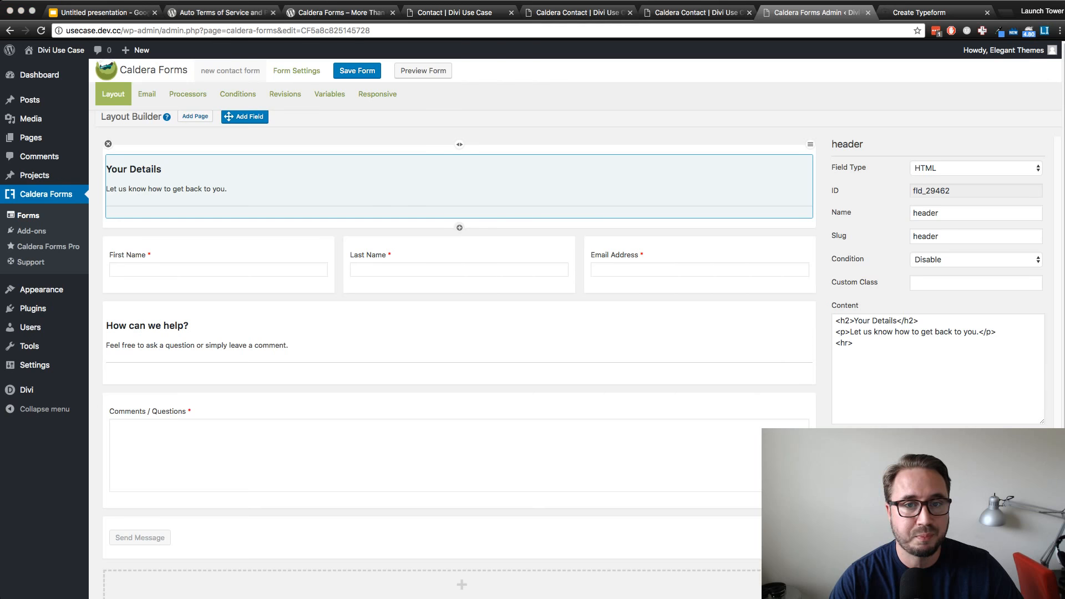
key(Return)
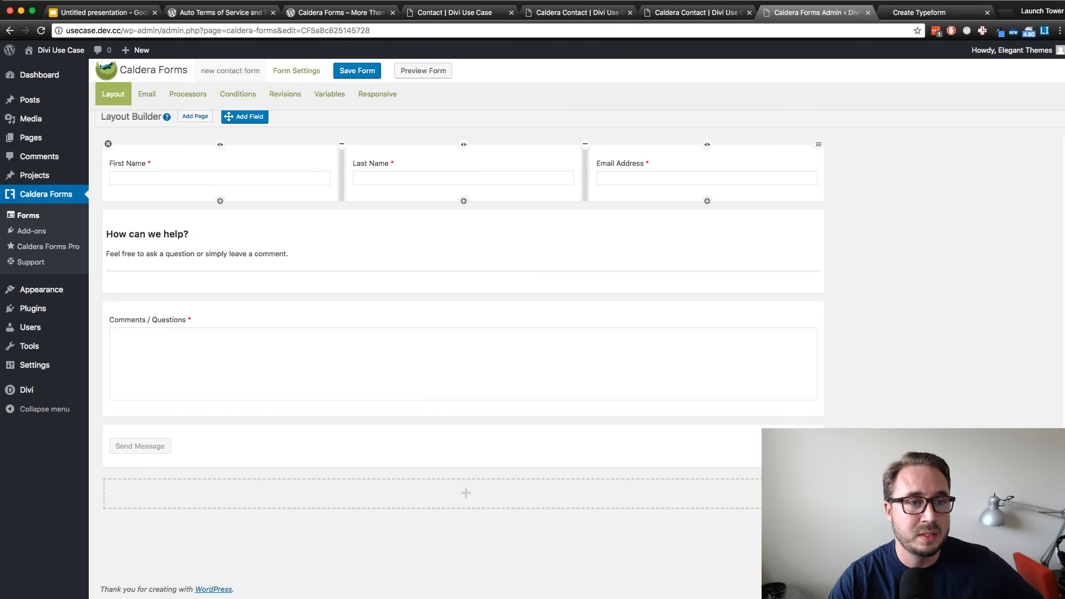
click(342, 144)
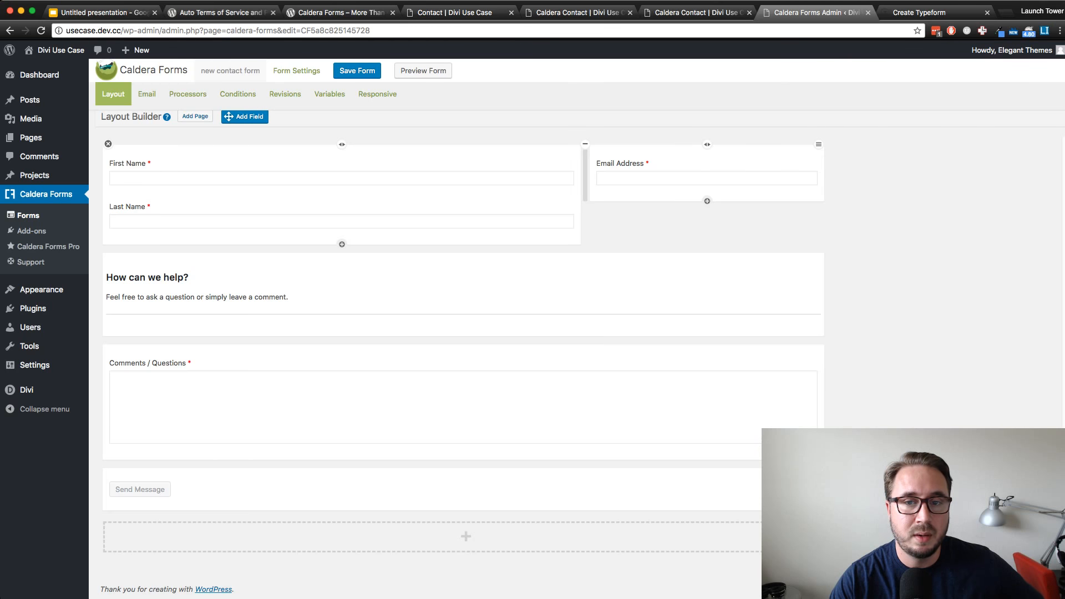
click(586, 144)
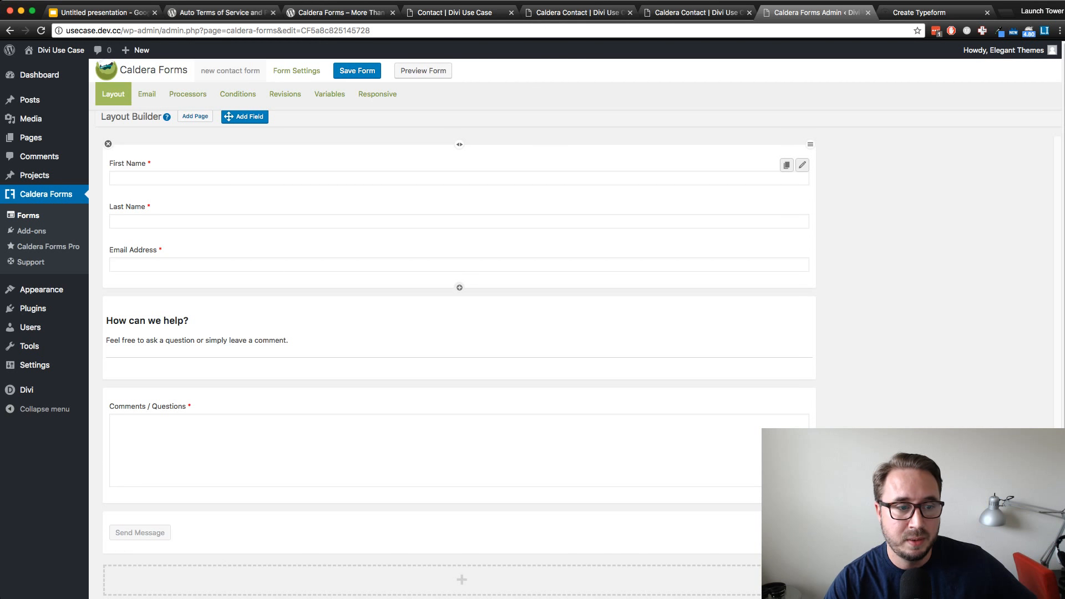
Add an empty row to the form layout and place it between the Comments / Questions row and the Send Message row
scroll(459, 361, down, 2)
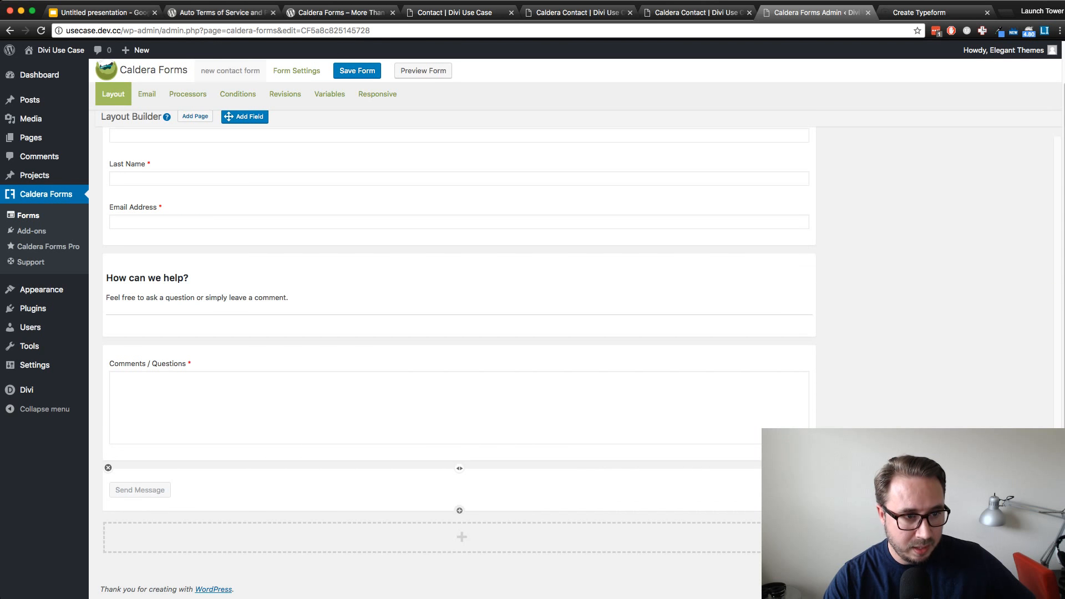
scroll(459, 477, up, 1)
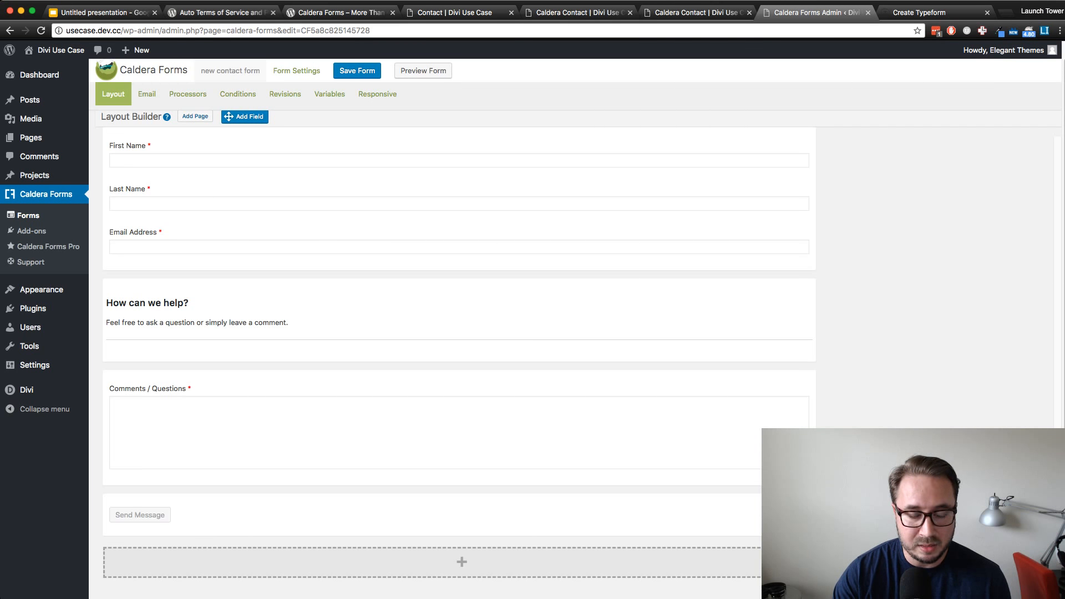
click(462, 562)
scroll(459, 355, down, 3)
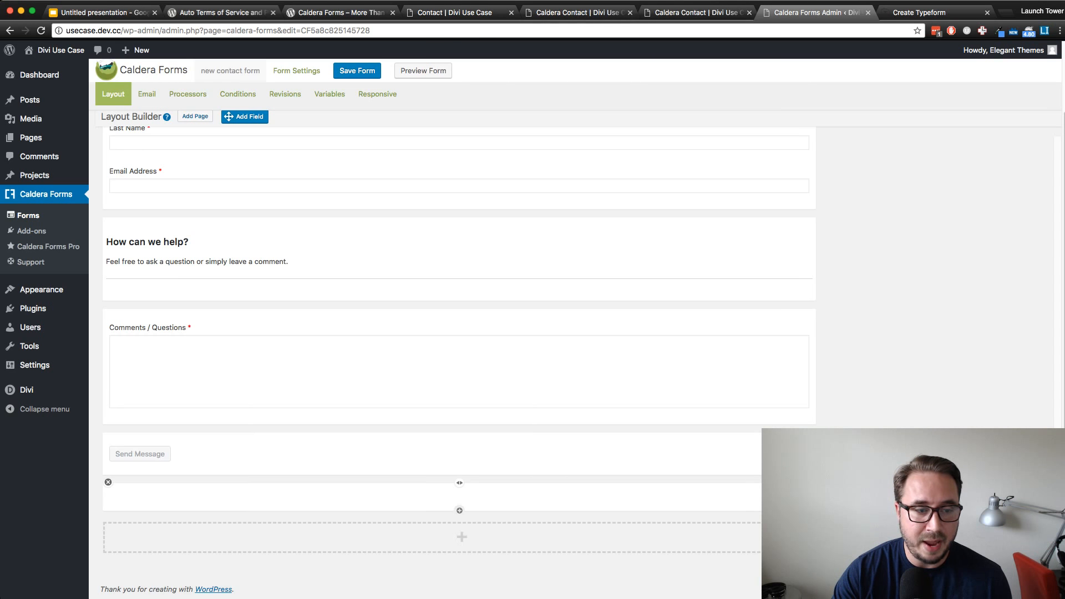
mouse_move(459, 496)
mouse_down()
mouse_move(460, 393)
mouse_move(459, 511)
mouse_move(459, 483)
mouse_up()
scroll(459, 483, down, 2)
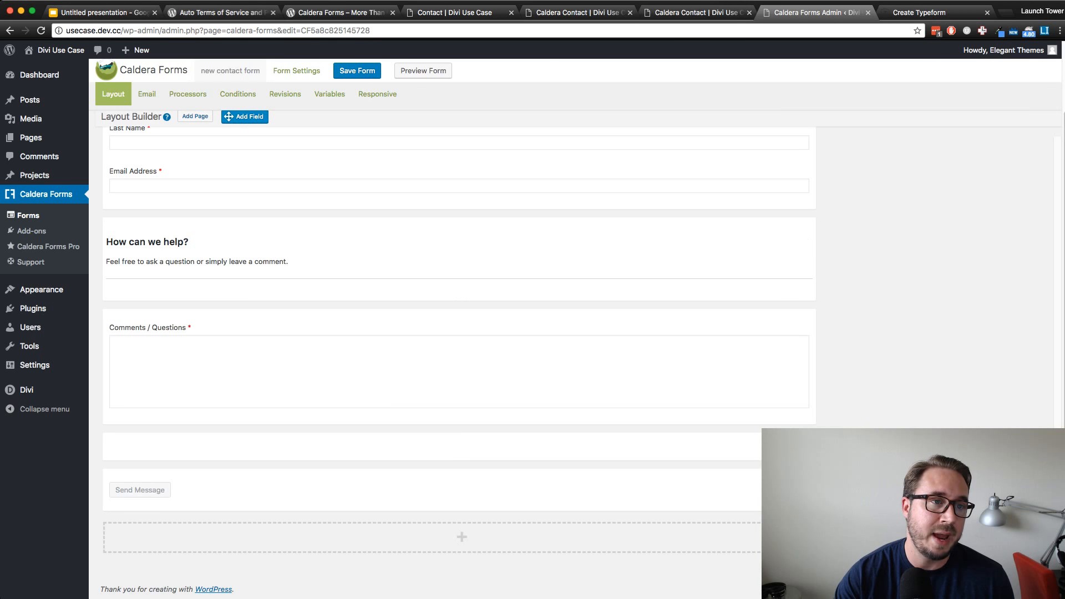
mouse_move(244, 116)
mouse_down()
mouse_move(313, 200)
mouse_move(413, 445)
mouse_move(303, 142)
mouse_move(250, 117)
mouse_up()
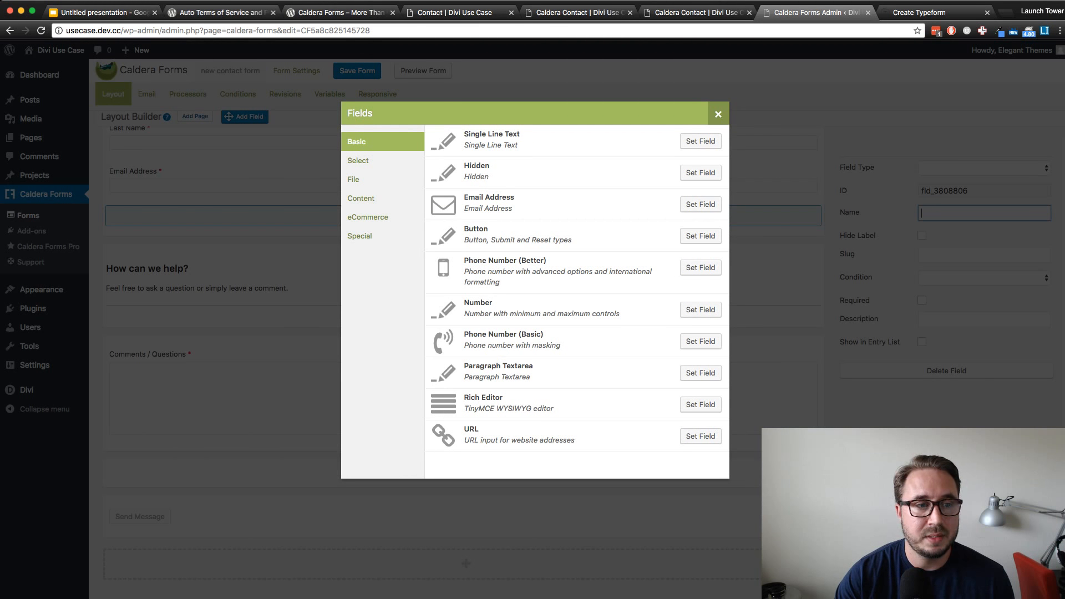
click(718, 114)
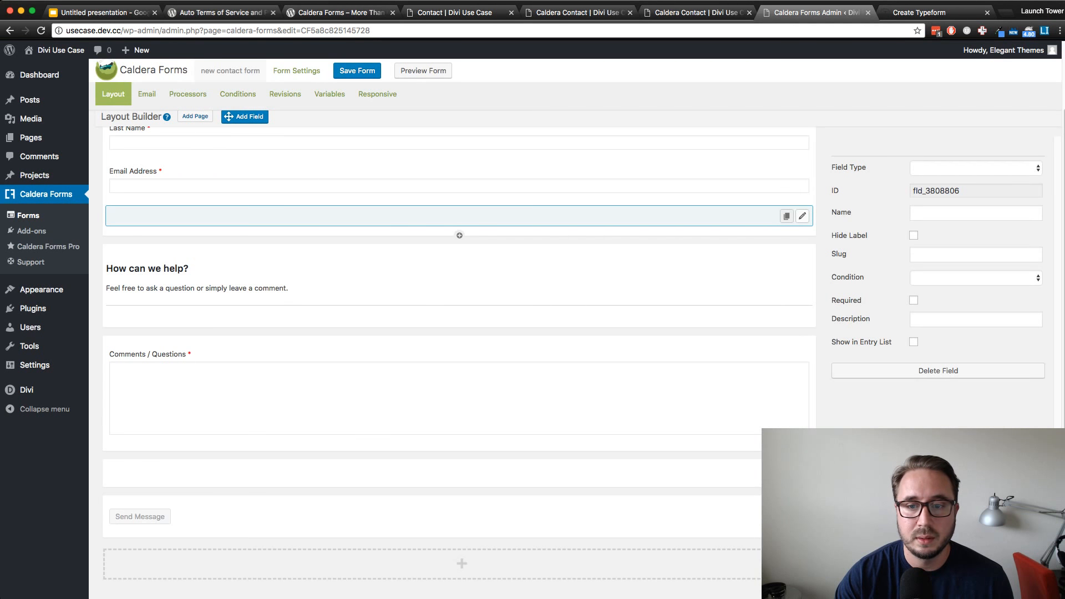
click(803, 217)
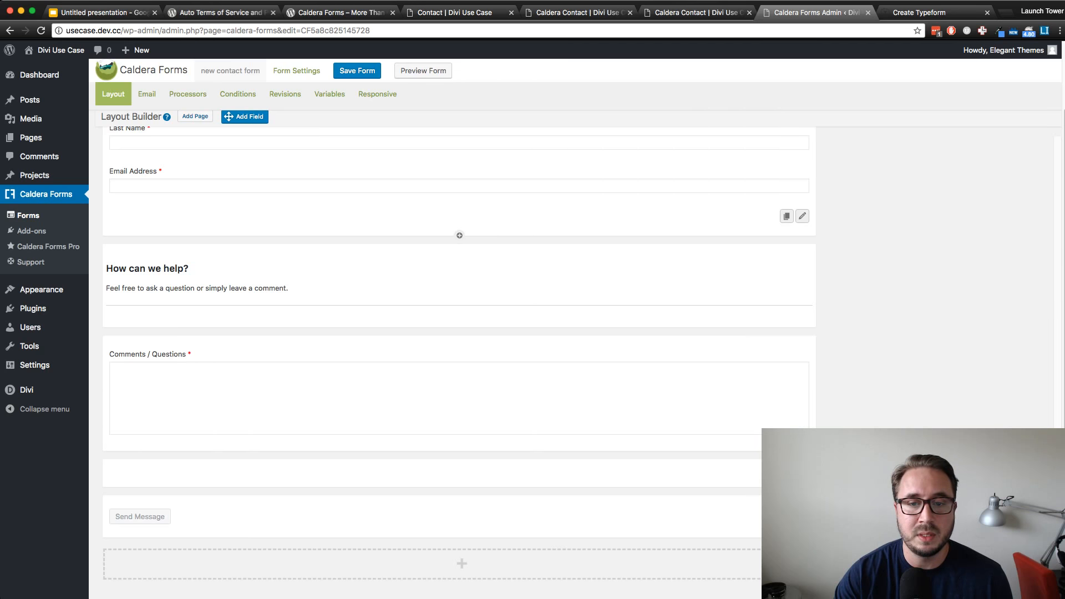
click(802, 216)
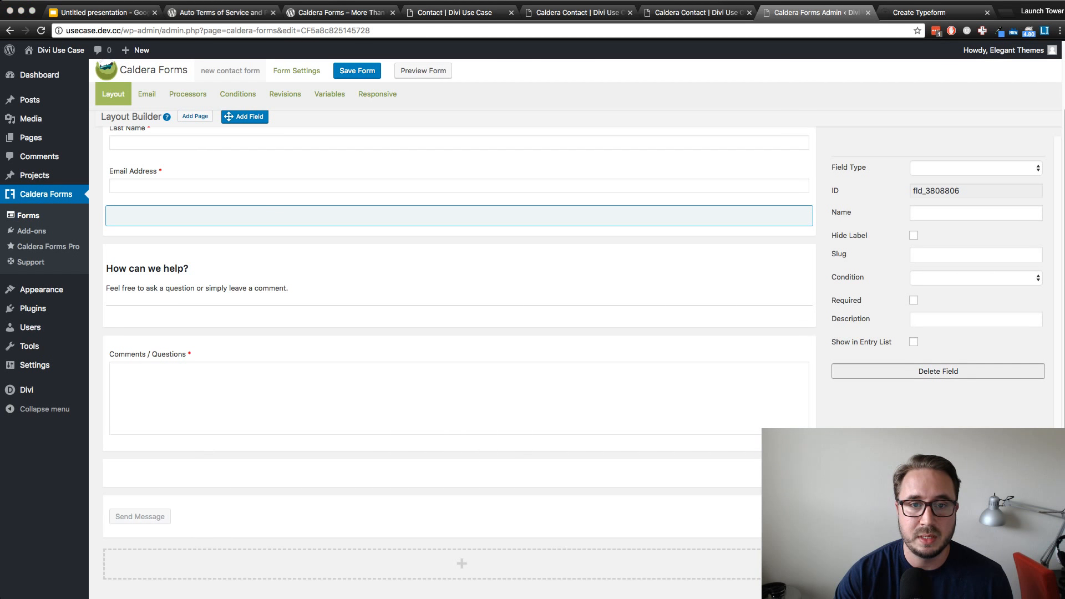
click(938, 371)
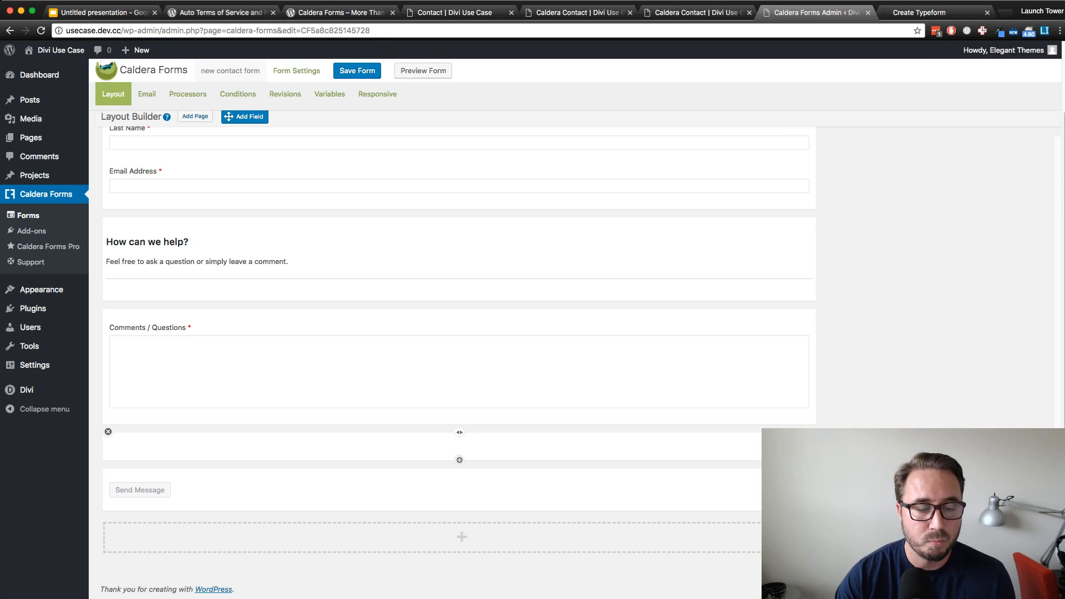
Add a Checkbox field to the empty row above the Send Message row
click(459, 460)
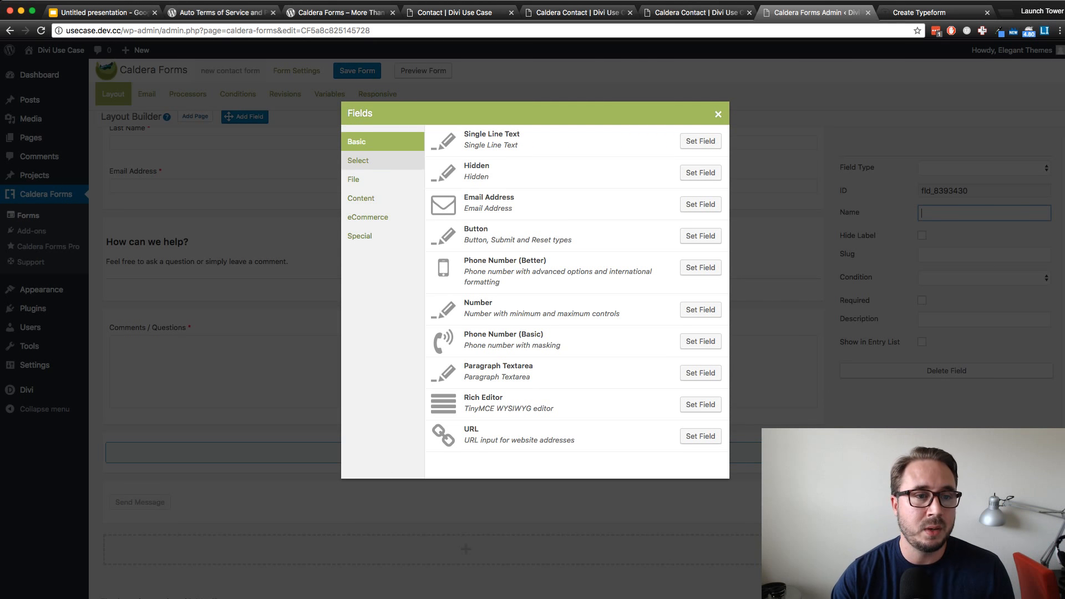
click(371, 161)
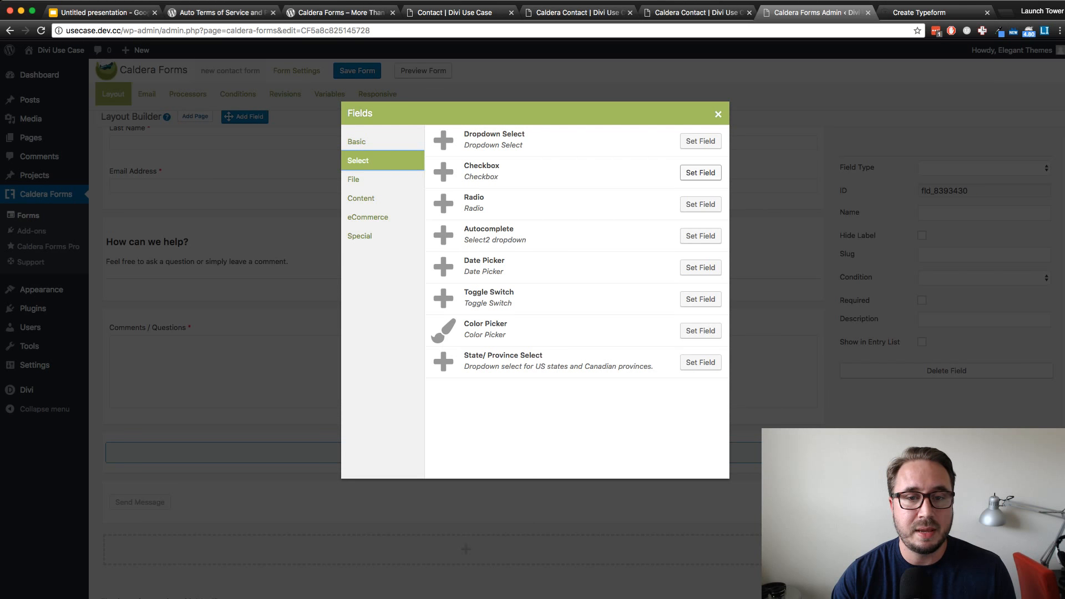
click(700, 172)
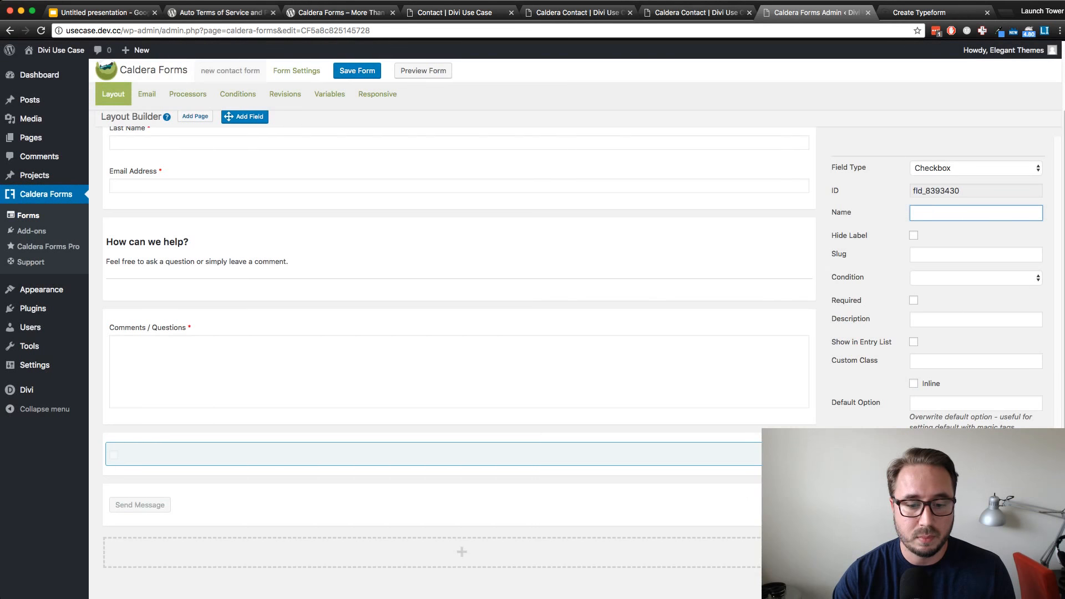
key(super+Tab)
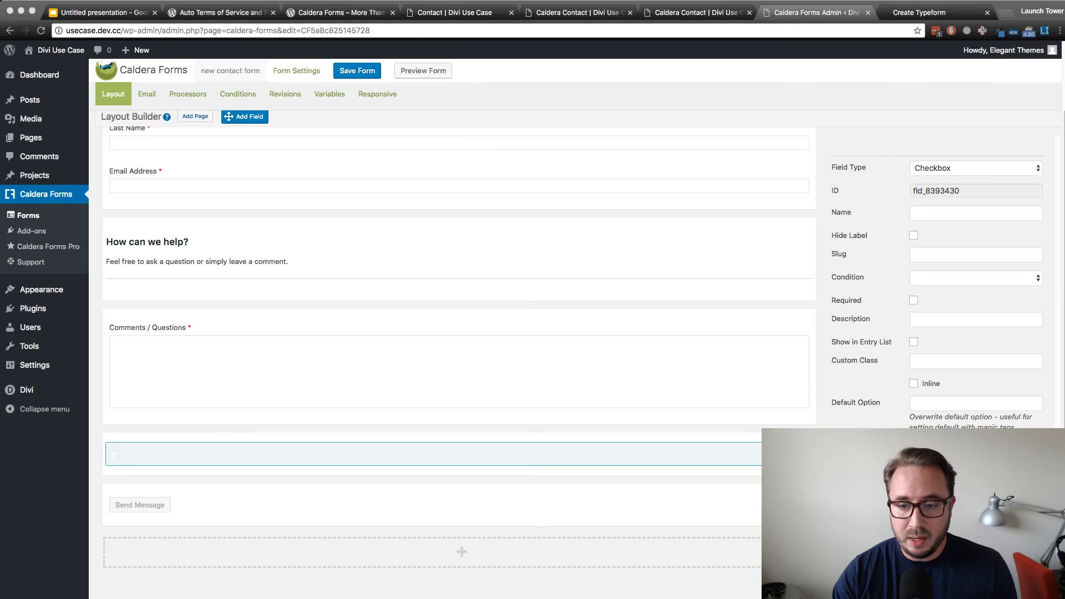
key(super+Tab)
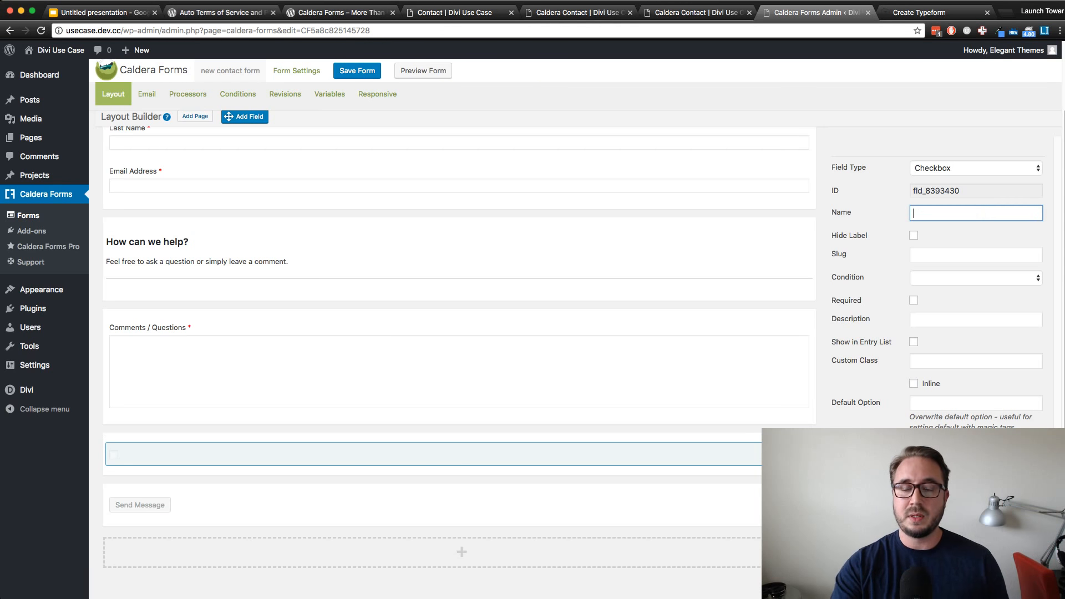
scroll(459, 361, up, 1)
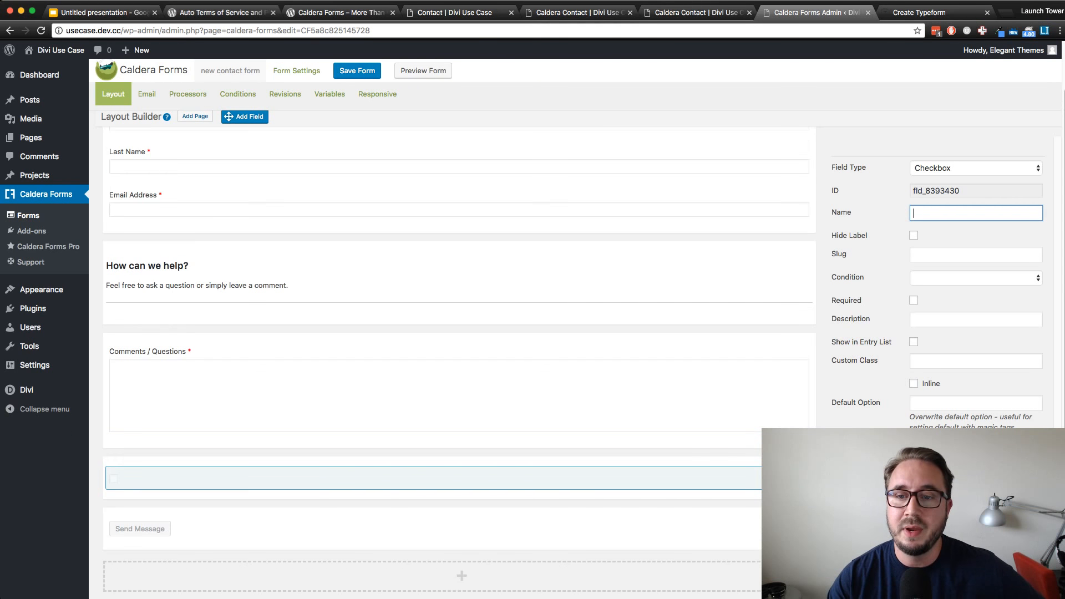
scroll(459, 360, down, 1)
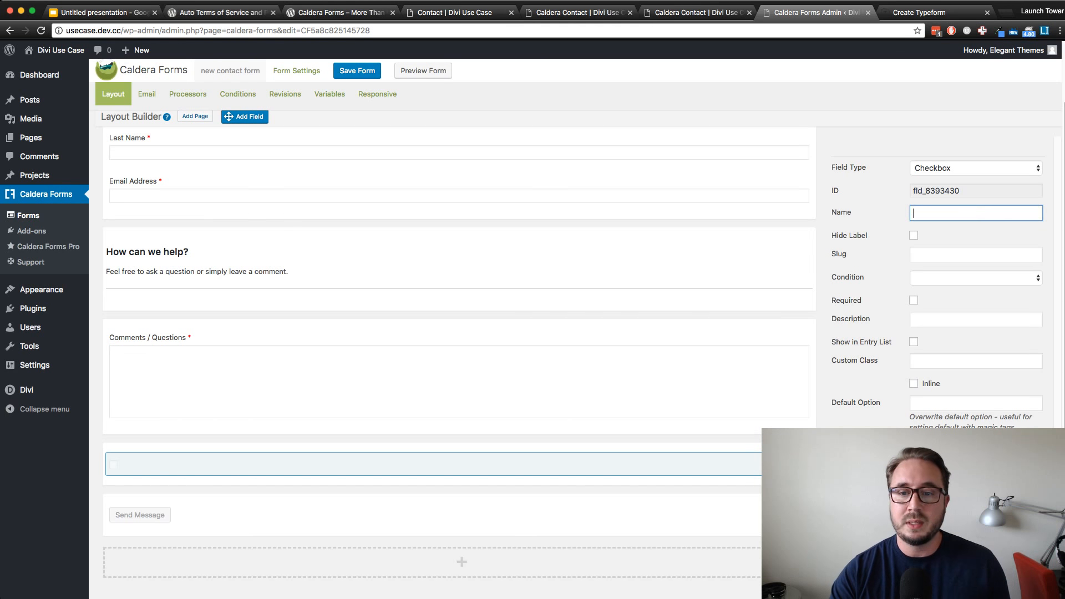
Name the checkbox field "term checkbox" and hide its label
text(term)
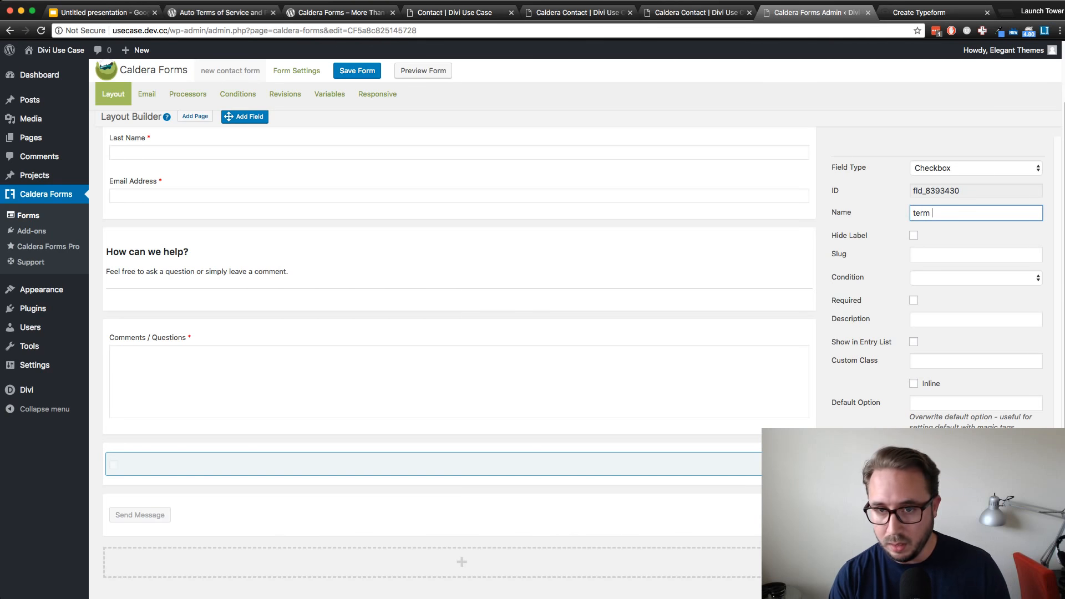
text( che)
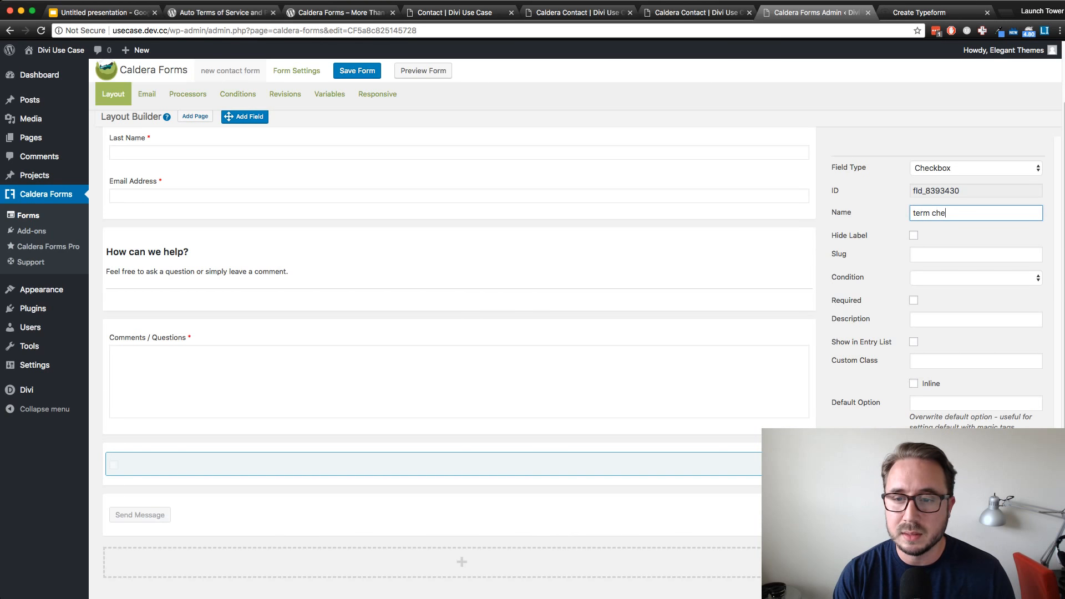
text( cckbos)
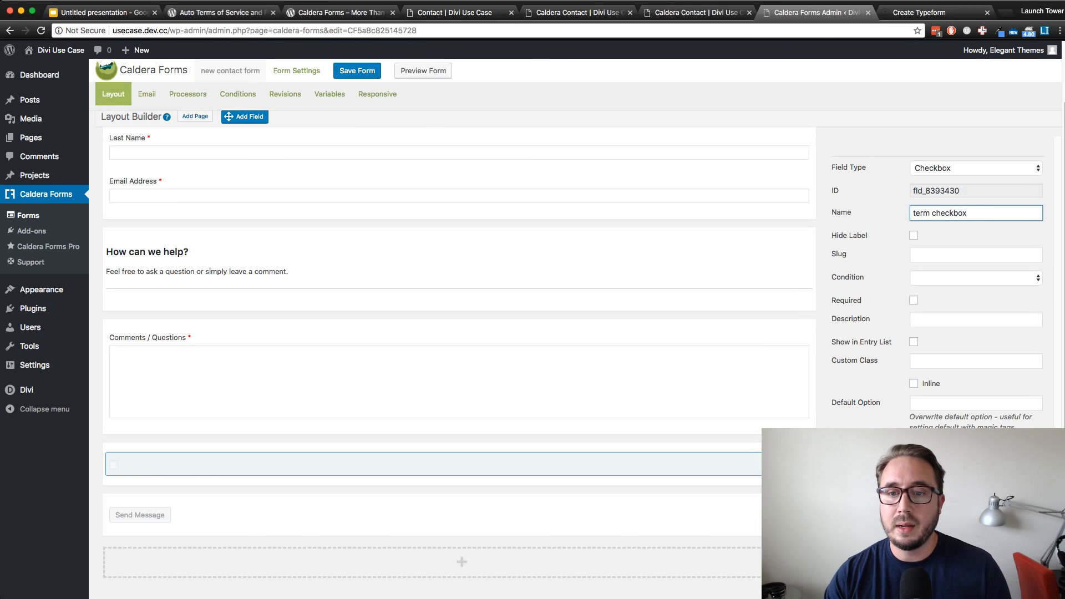
click(960, 255)
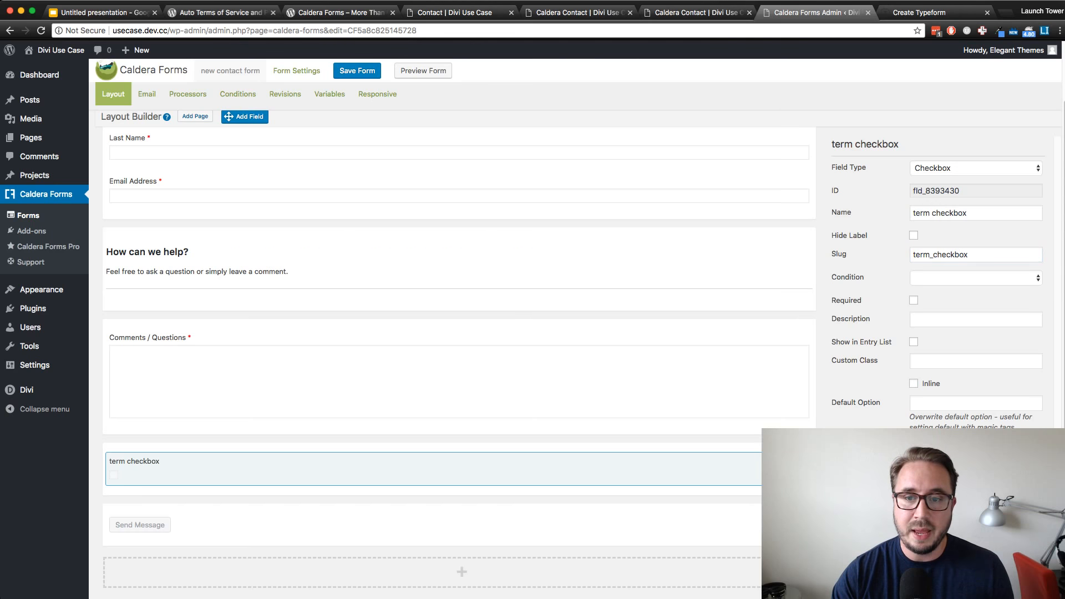
click(914, 235)
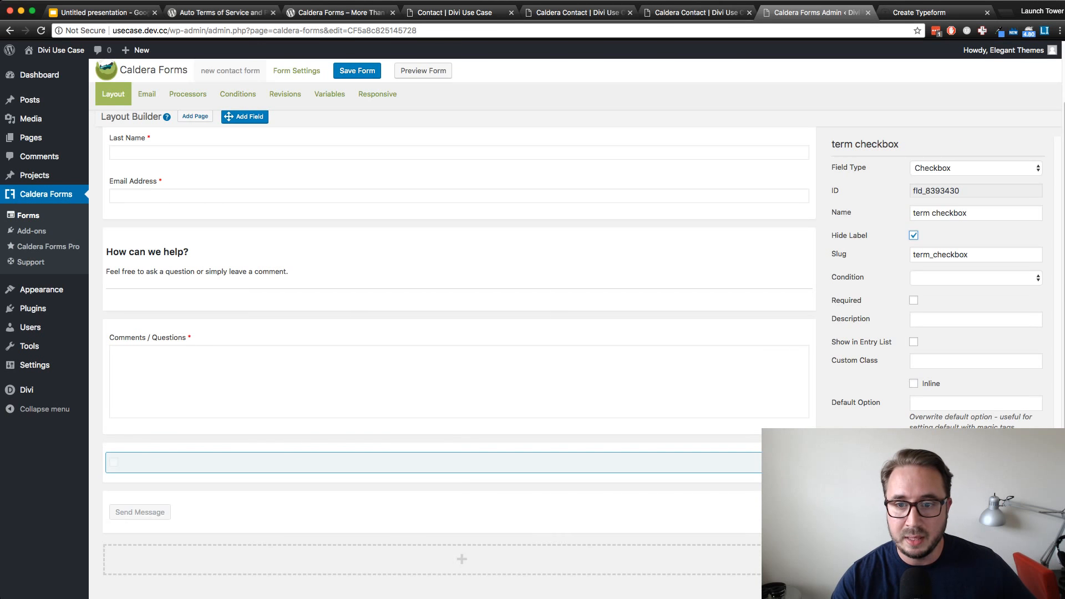
Mark the term checkbox field as required
click(975, 278)
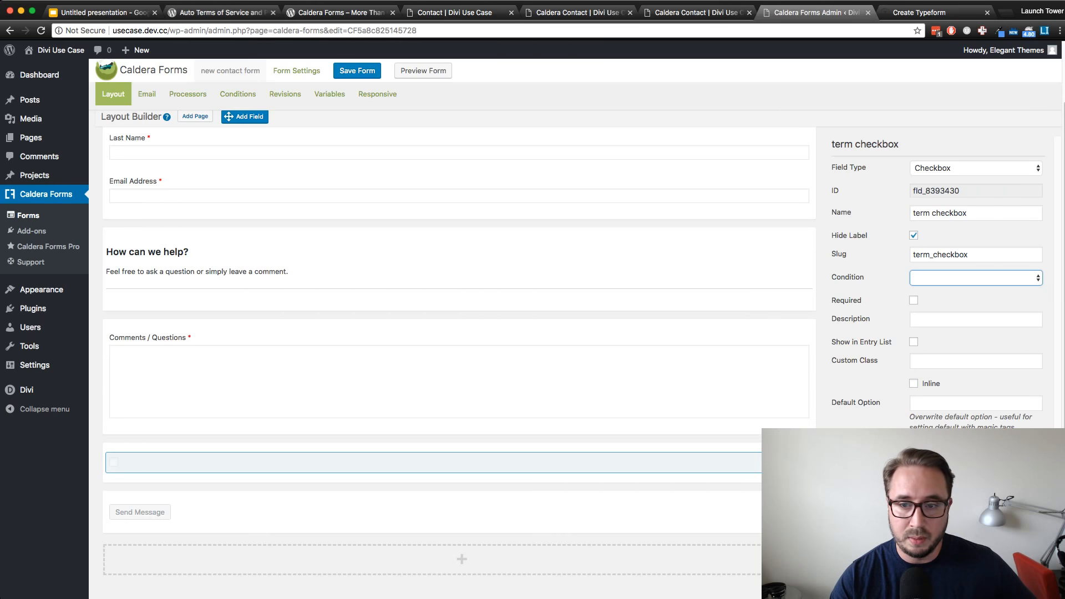
click(871, 288)
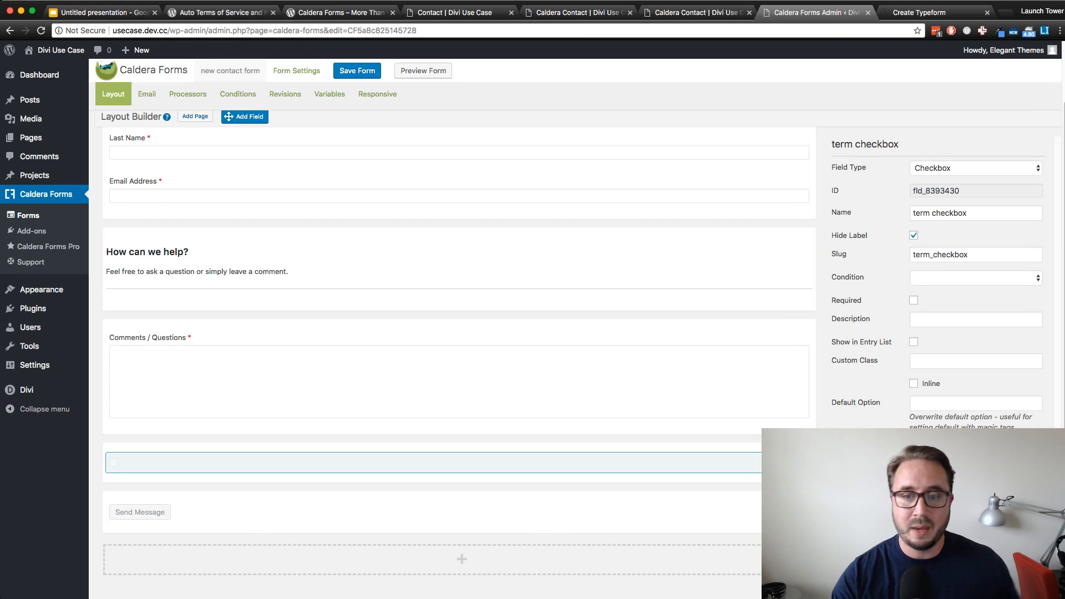
click(914, 300)
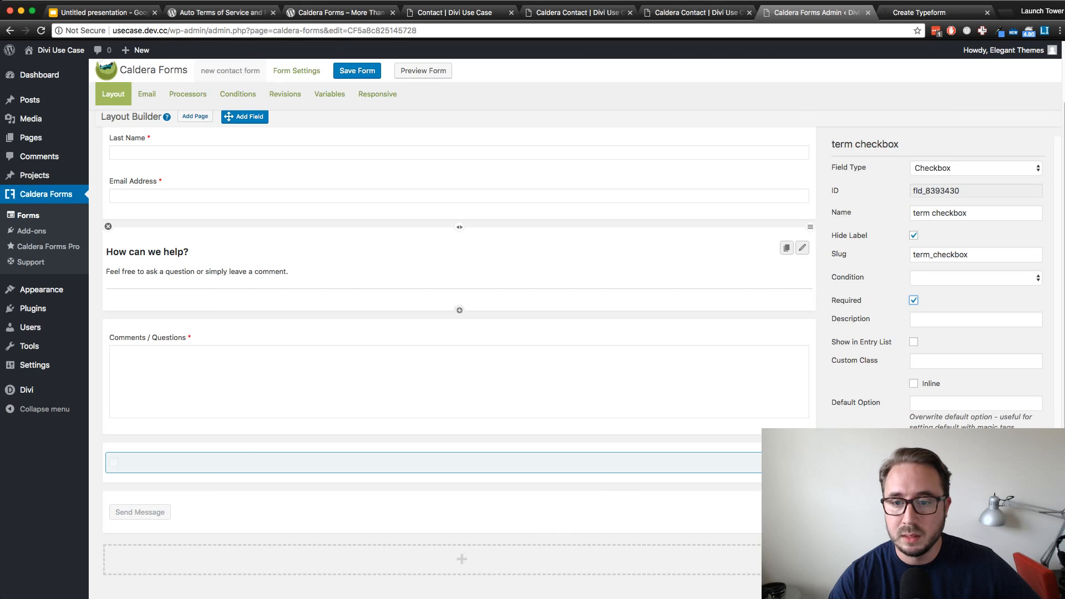
click(976, 319)
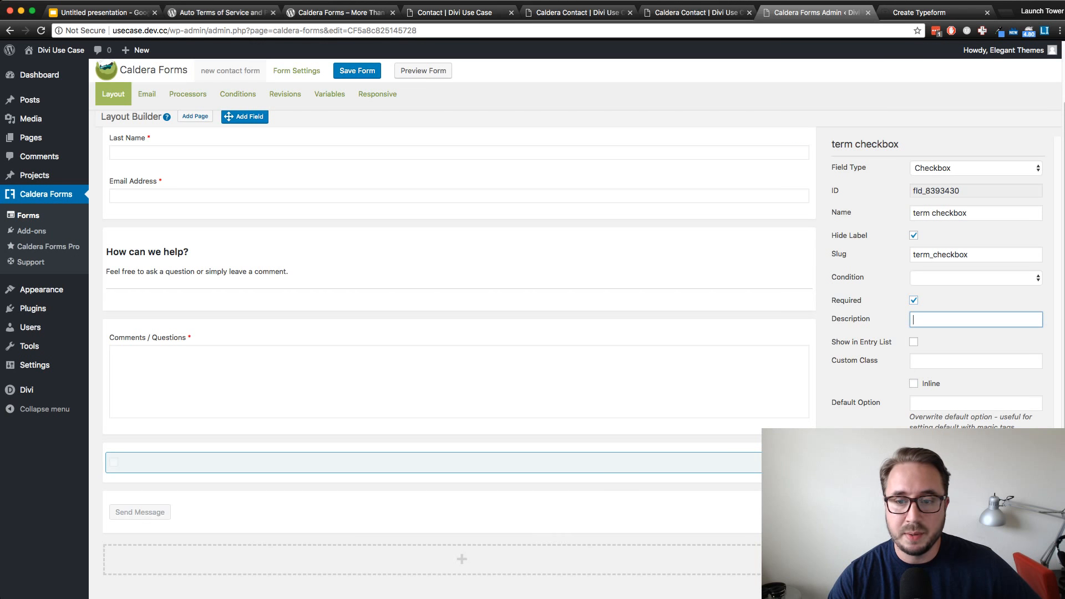
key(super+Tab)
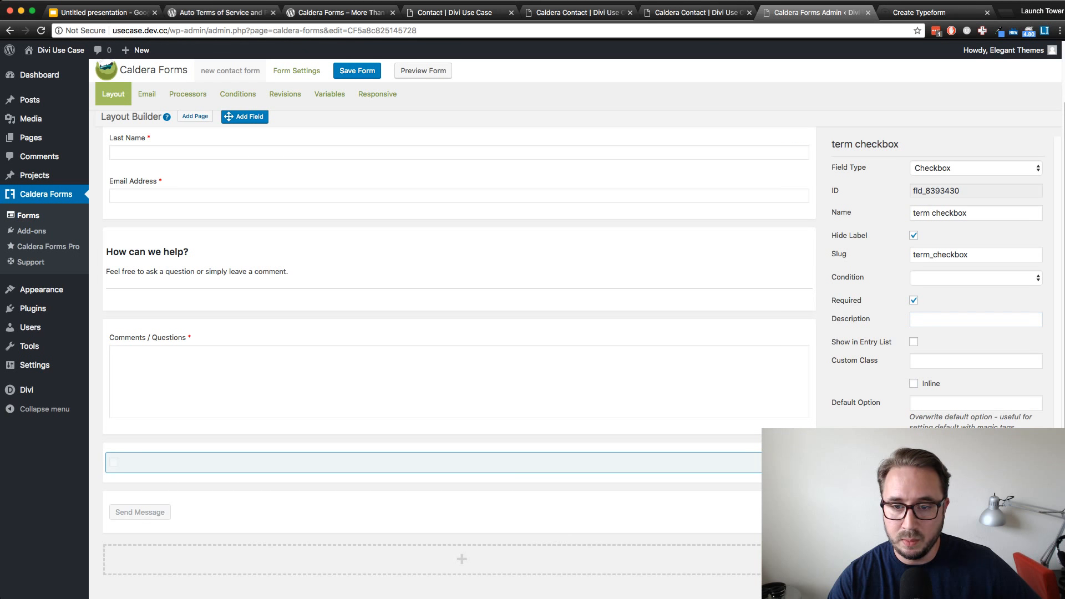
click(975, 361)
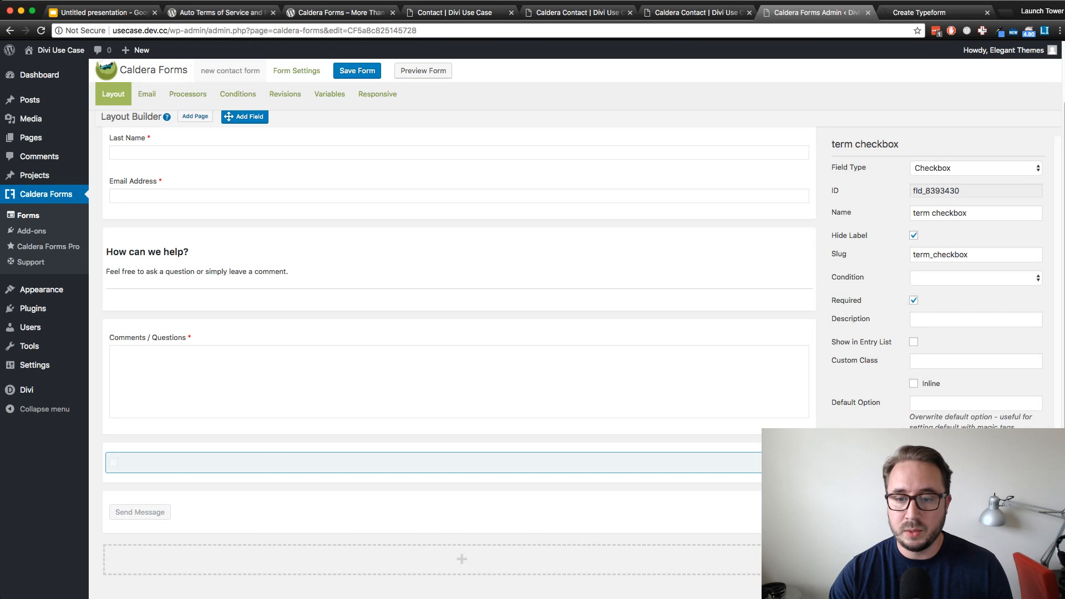
click(914, 383)
click(914, 384)
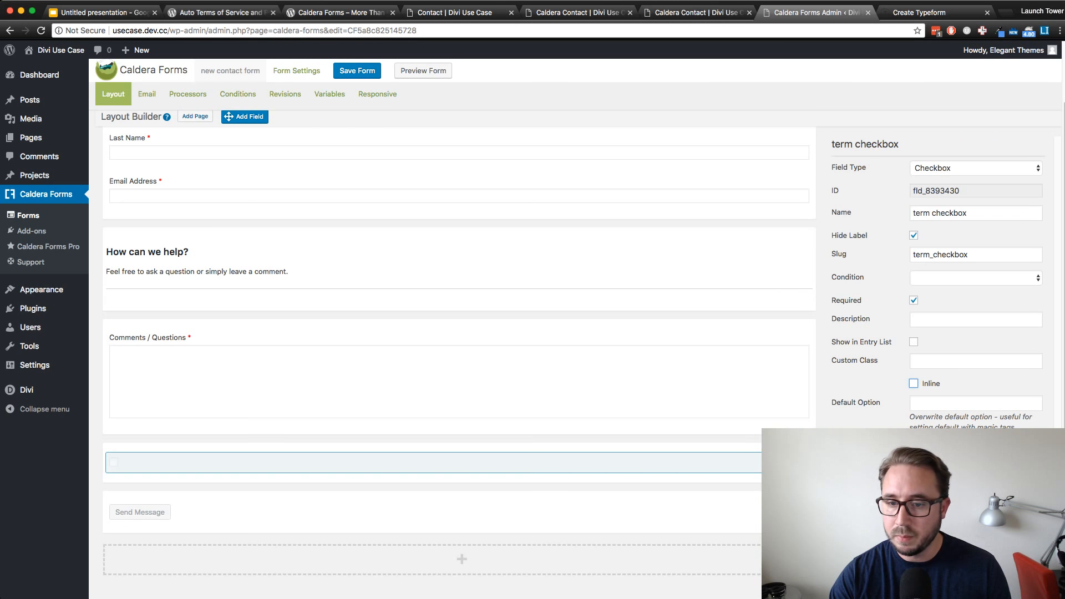
Add a checkbox option labelled "I Accept the <a href="">Terms and Conditions</a>" and save the form
scroll(459, 346, down, 1)
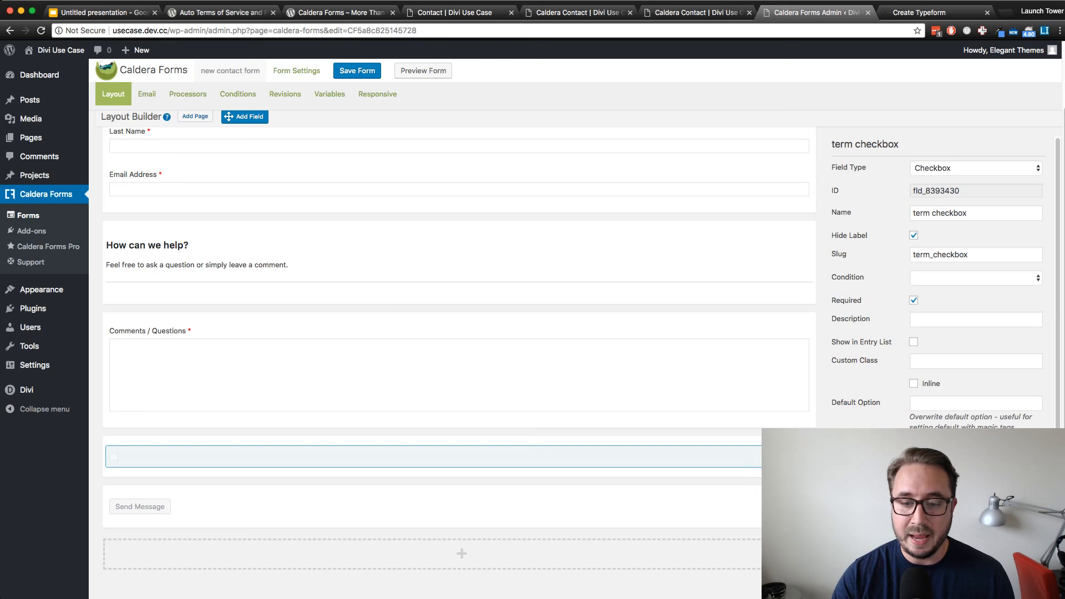
scroll(937, 355, down, 1)
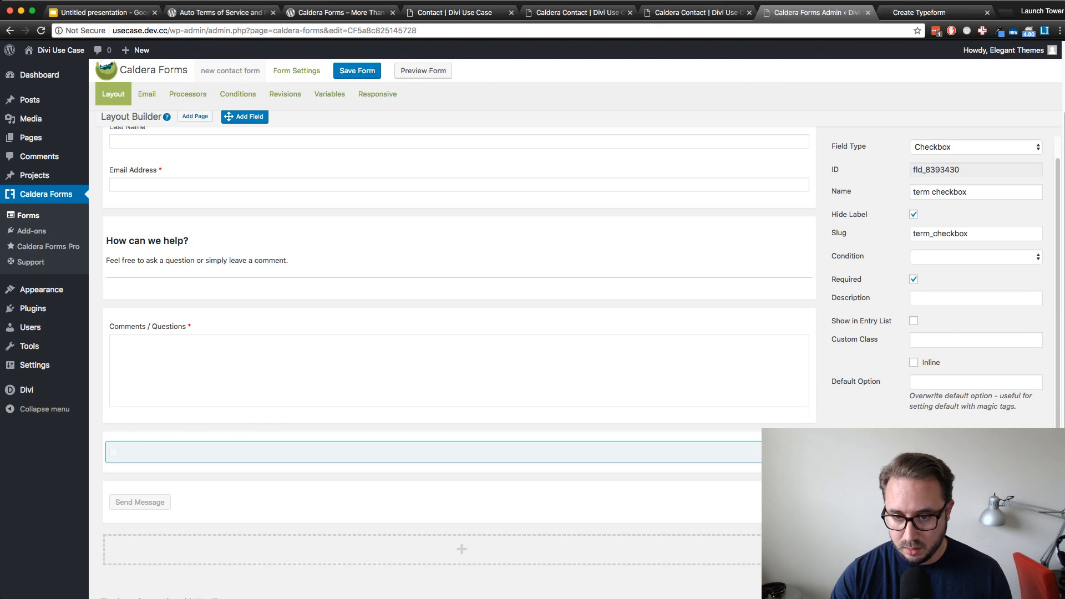
scroll(938, 472, down, 1)
scroll(938, 472, up, 1)
scroll(938, 471, down, 1)
text(I Accept the Terms and Conditions)
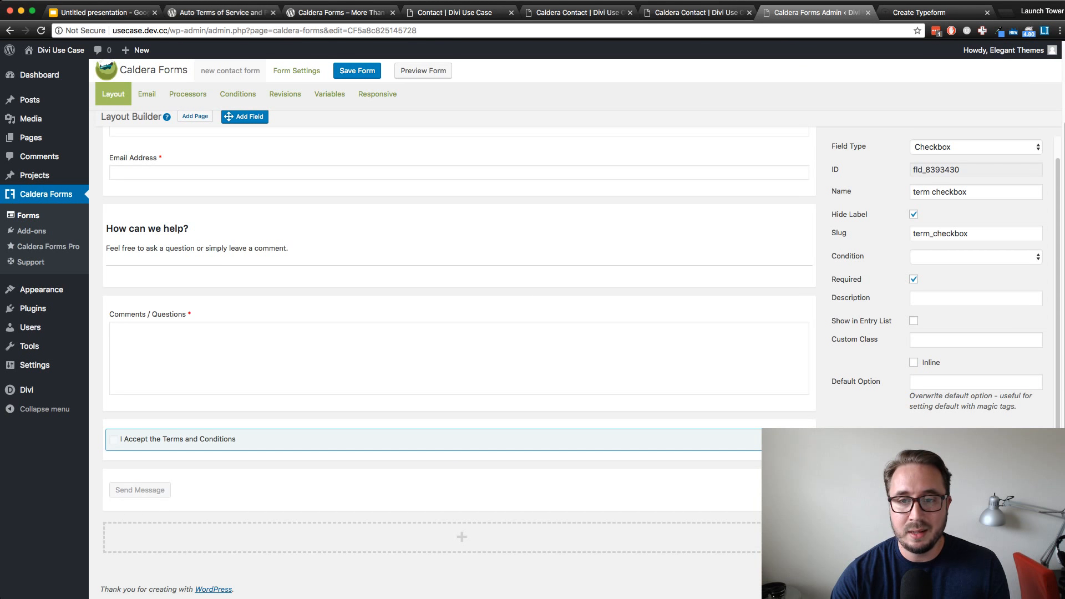
text(I Accept the <a href="">Terms and Conditions</a>)
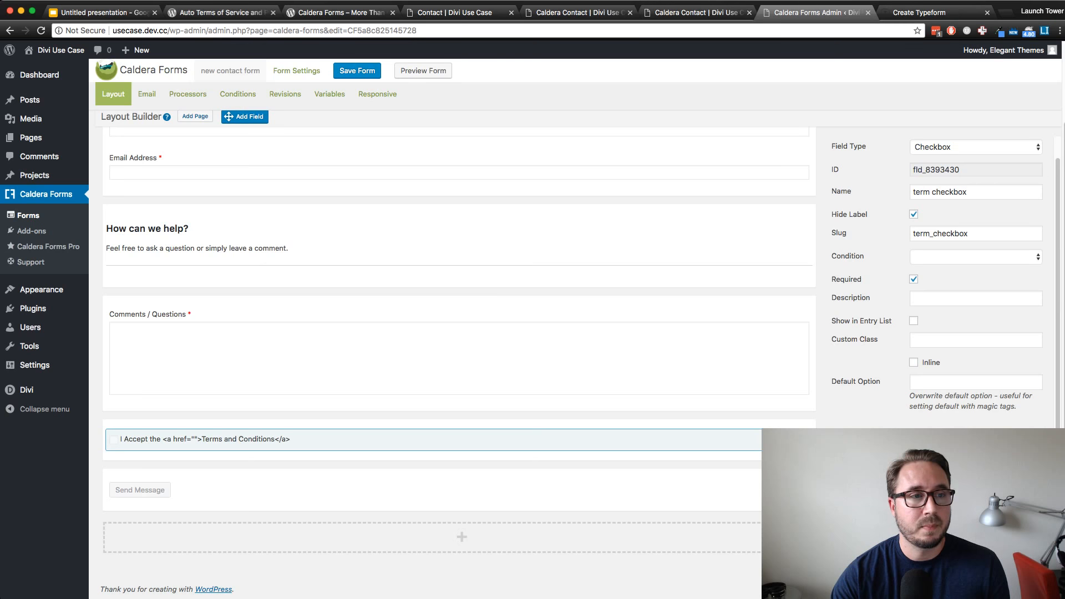
key(super+s)
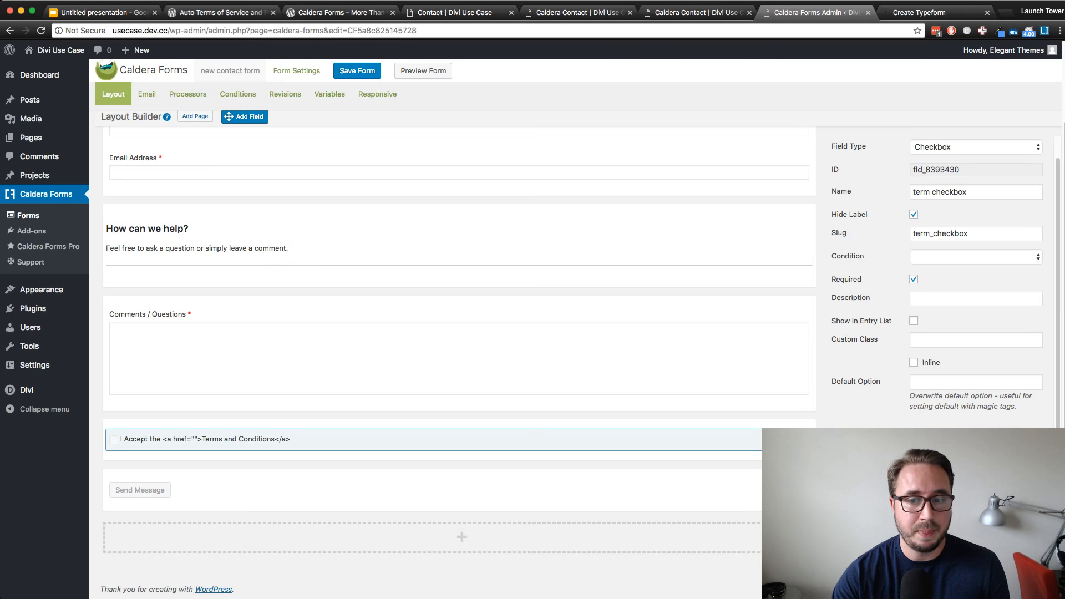
Preview the form in a new tab, check the terms checkbox with its linked text, and return to the form editor
right_click(423, 71)
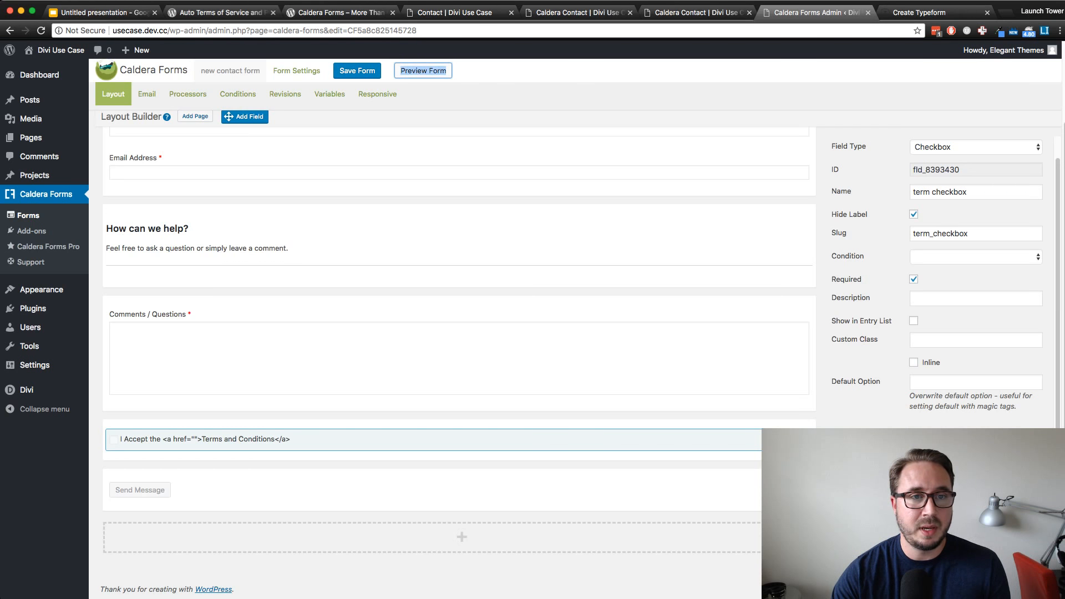
click(463, 78)
click(832, 13)
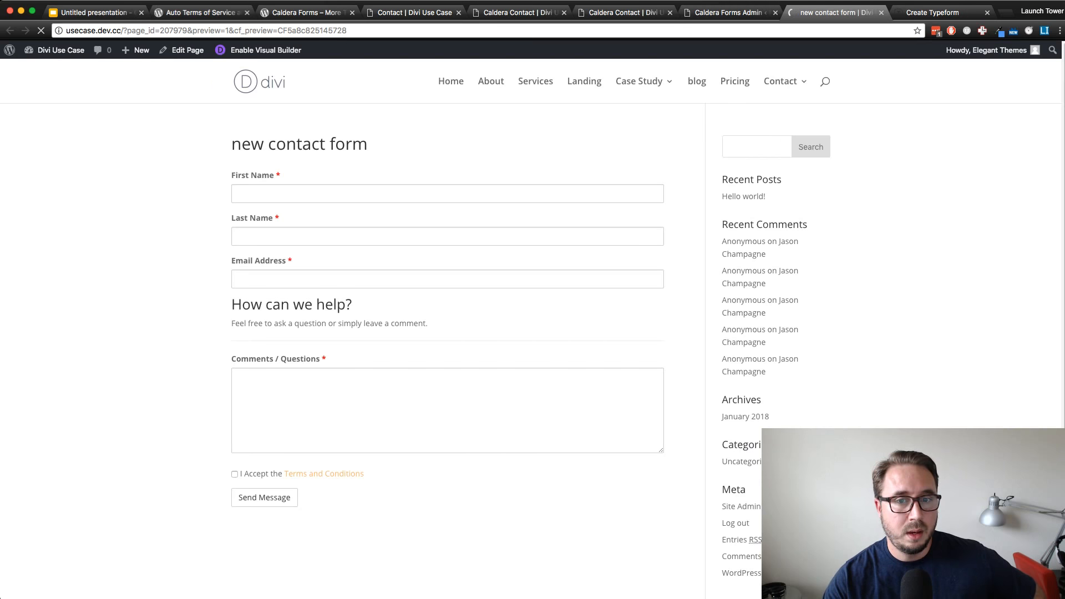
scroll(447, 322, down, 1)
scroll(447, 322, up, 1)
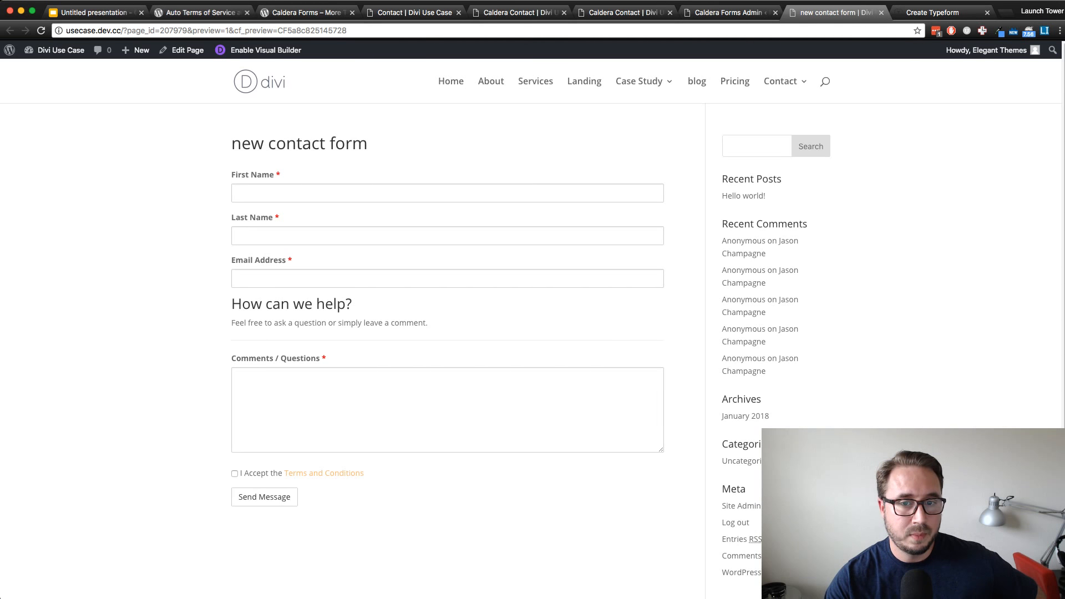
scroll(447, 355, down, 1)
scroll(447, 355, up, 1)
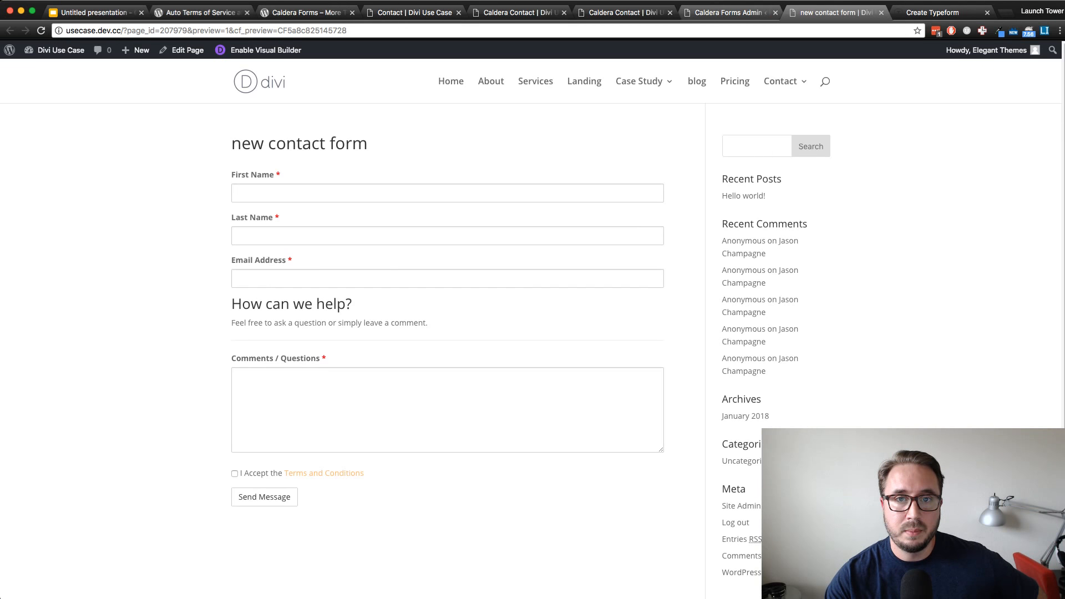
click(729, 12)
click(837, 12)
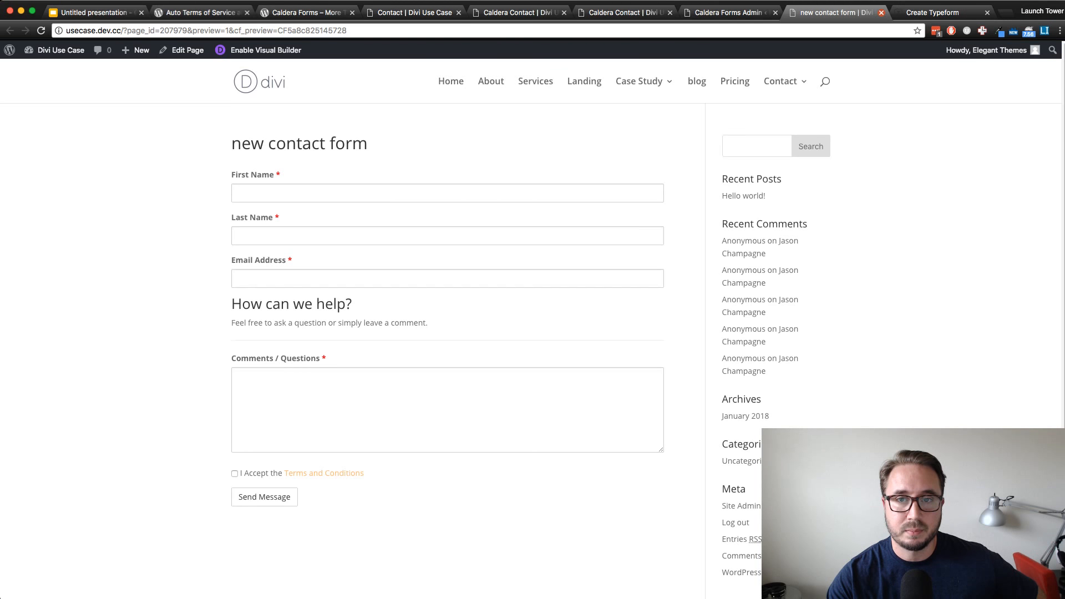
click(881, 13)
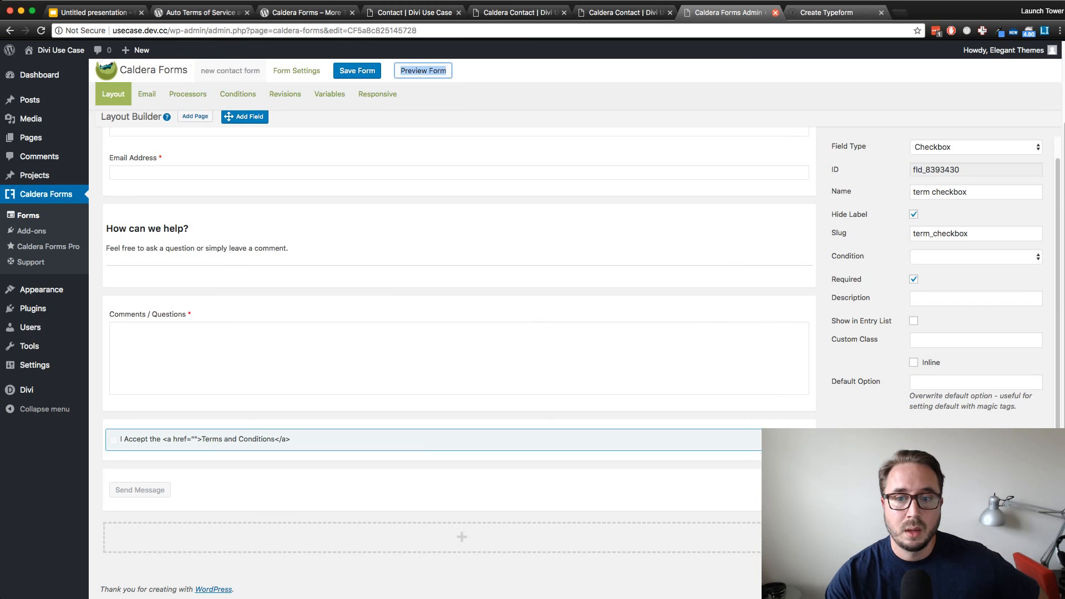
click(638, 75)
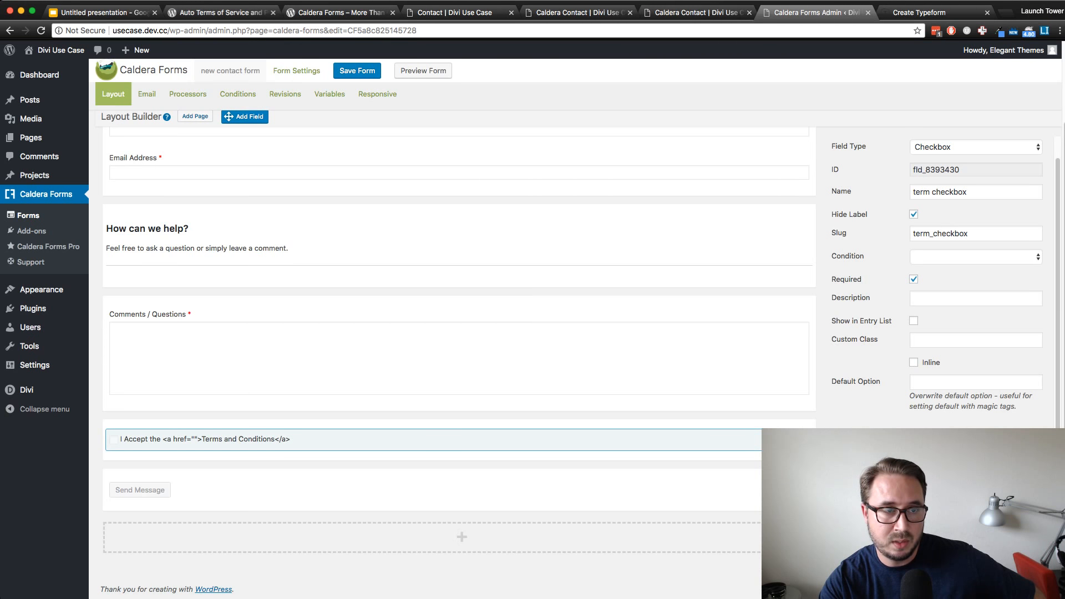
Add a conditional group named "terms condition" to the form
click(237, 94)
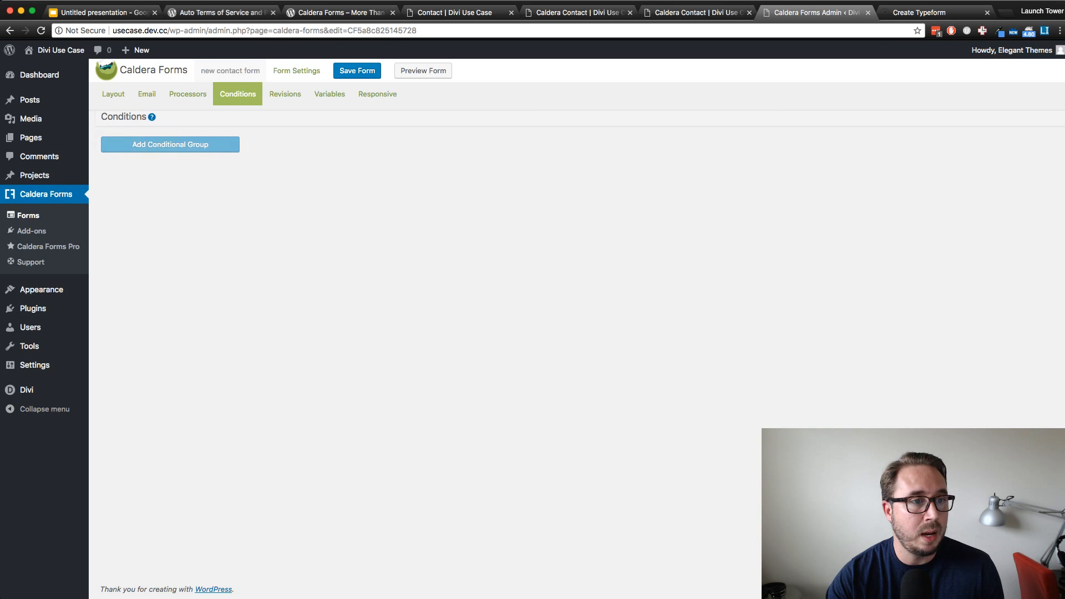
click(170, 145)
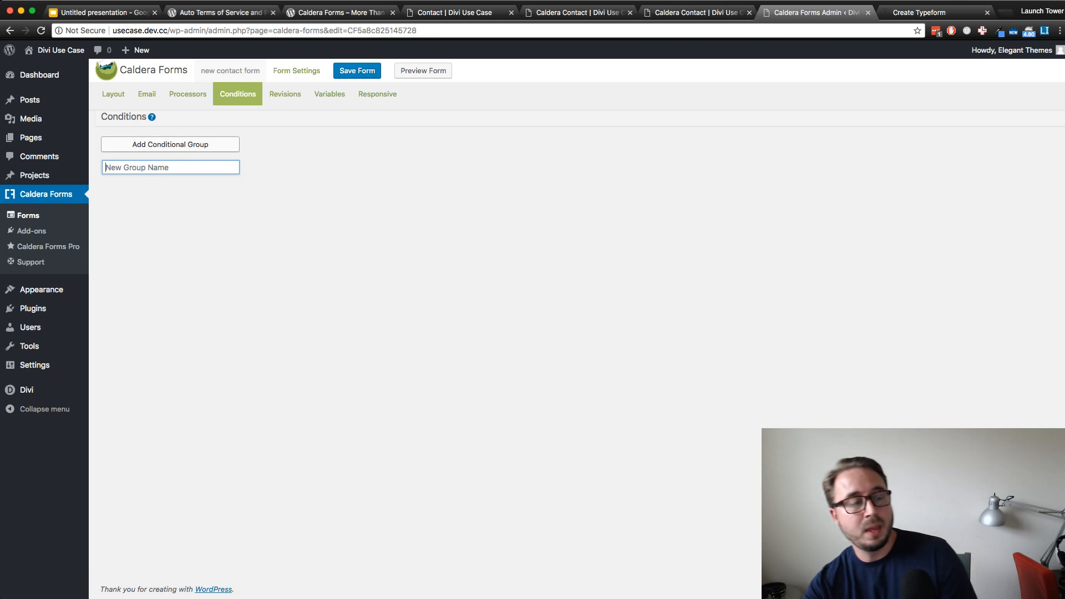
click(278, 194)
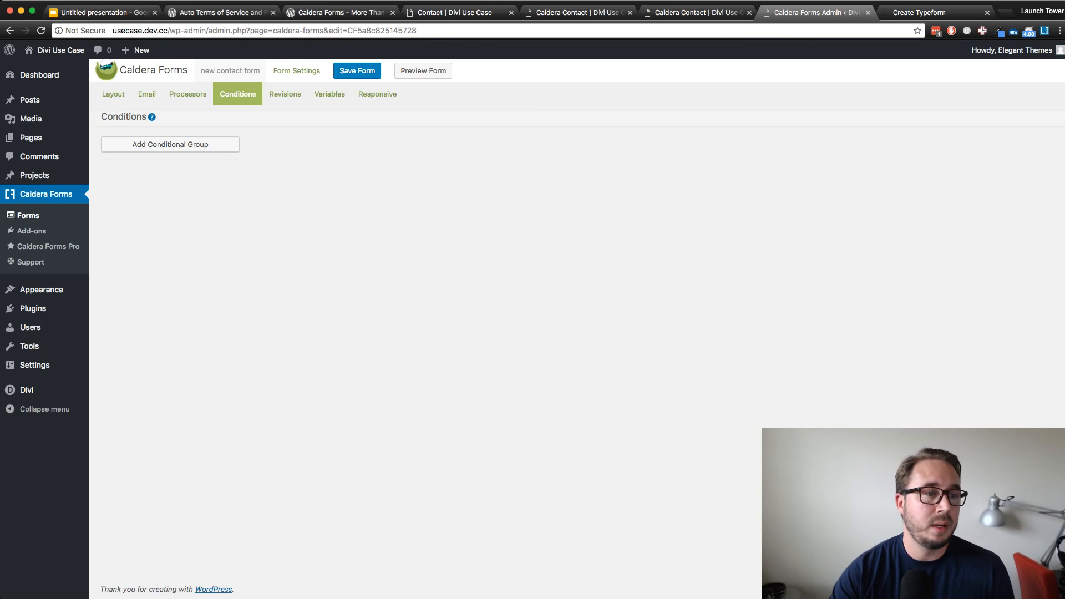
click(170, 145)
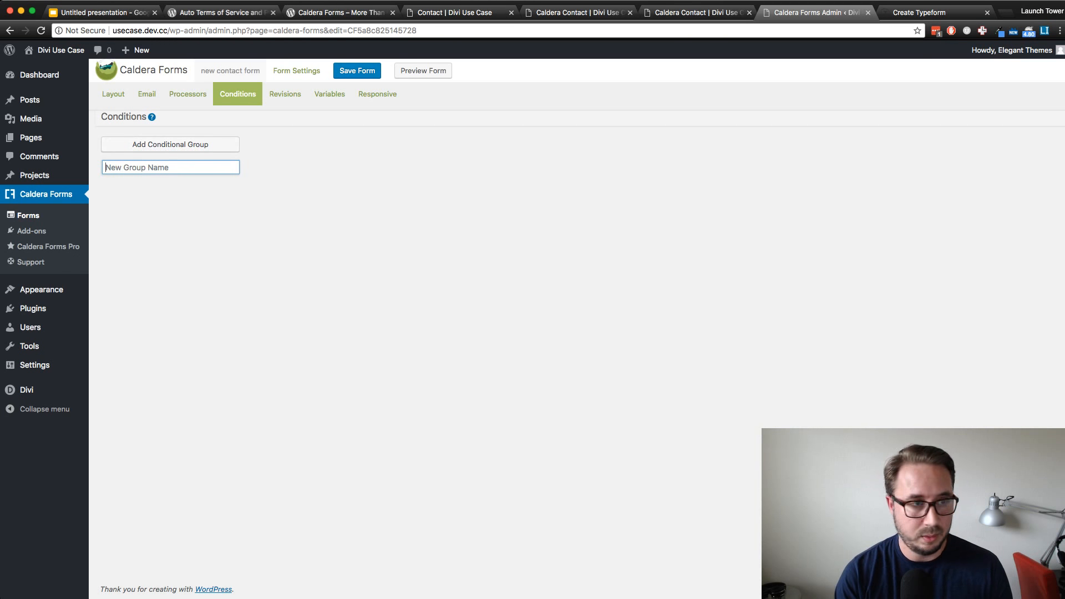
text(terms)
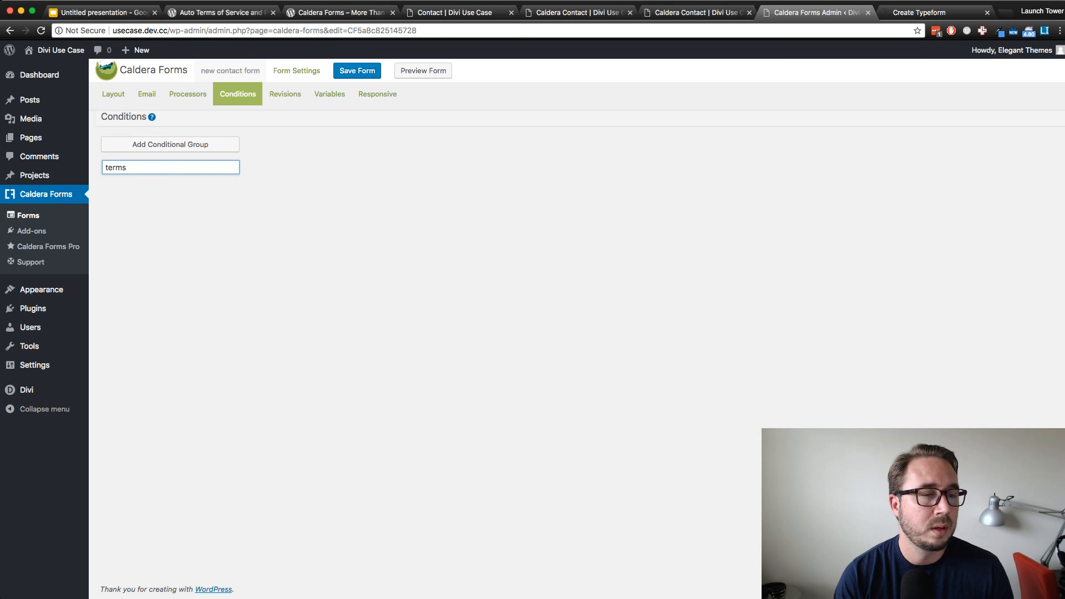
text( condition)
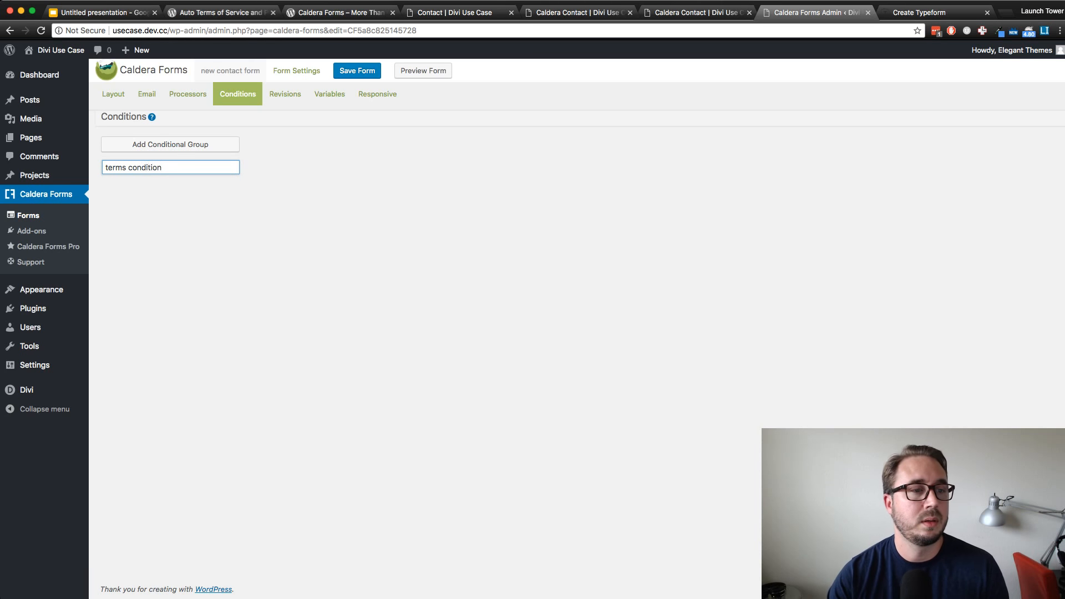
key(Return)
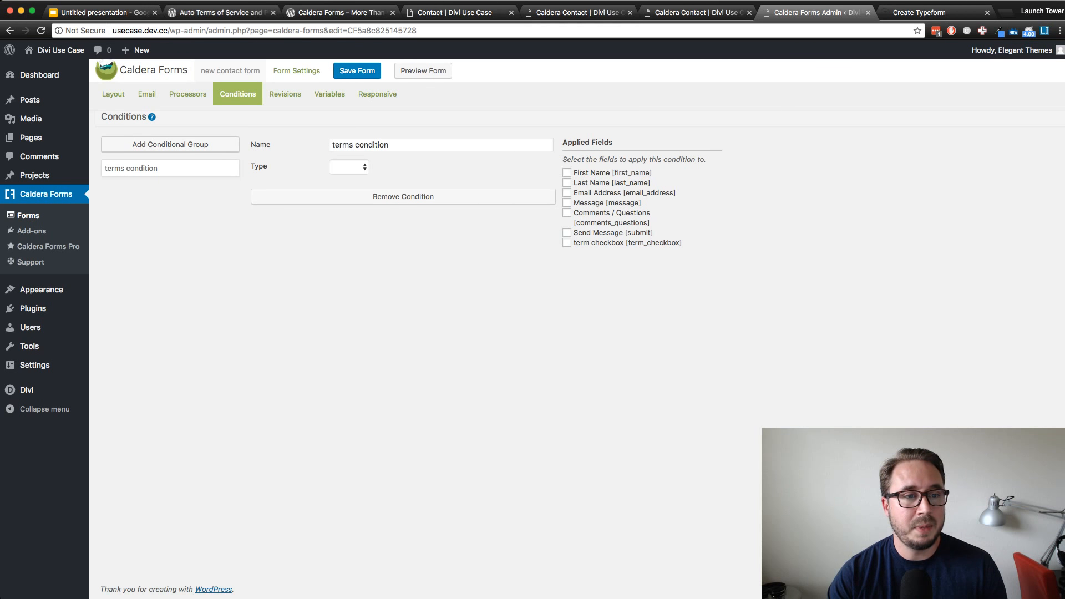
Set the type of the terms condition group to Show
click(349, 167)
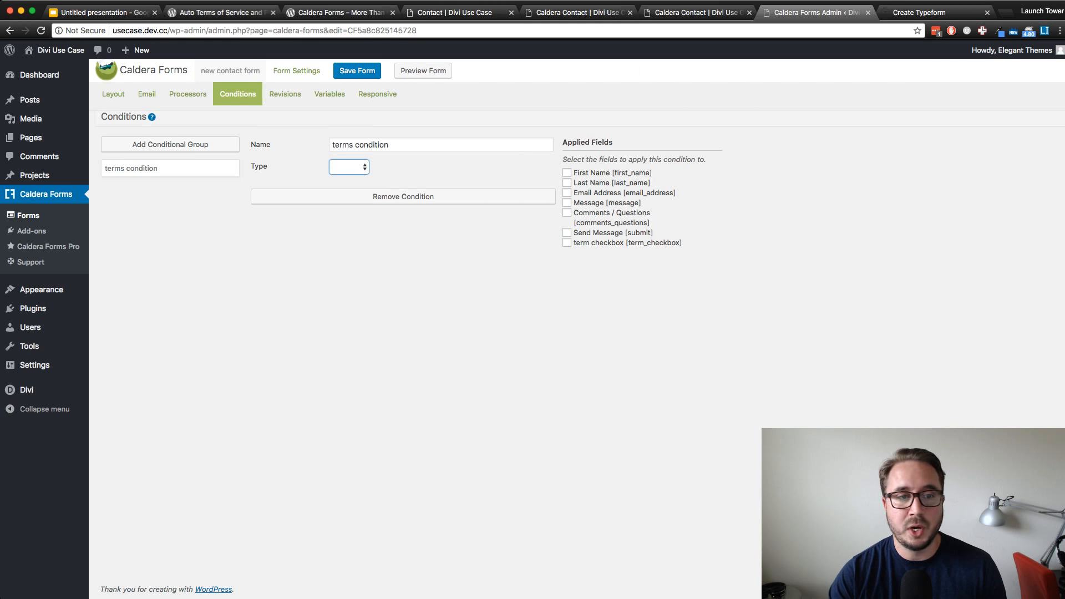
click(345, 178)
click(349, 167)
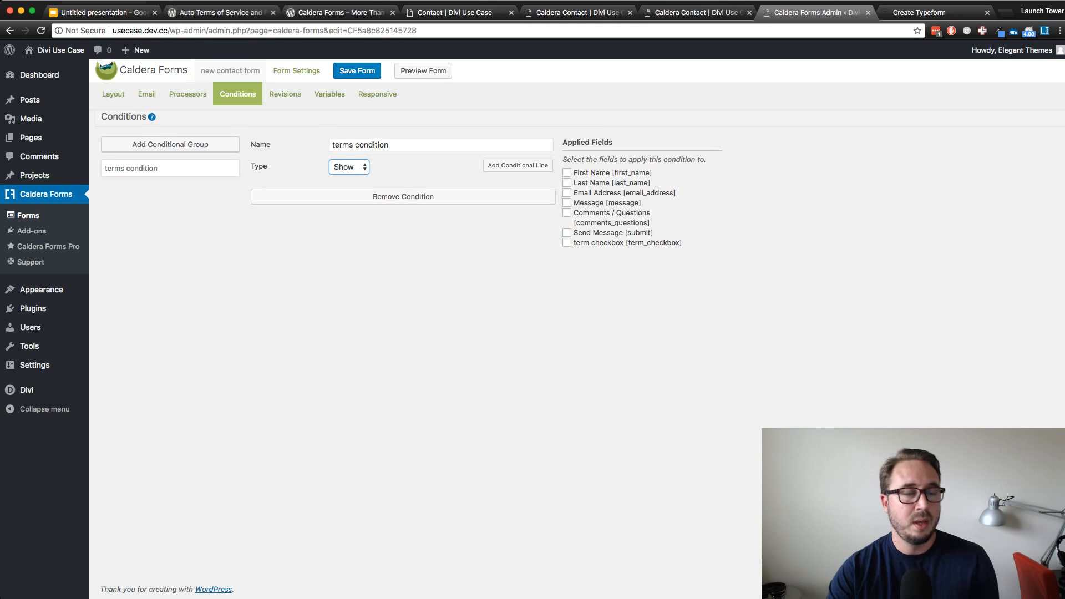
key(Escape)
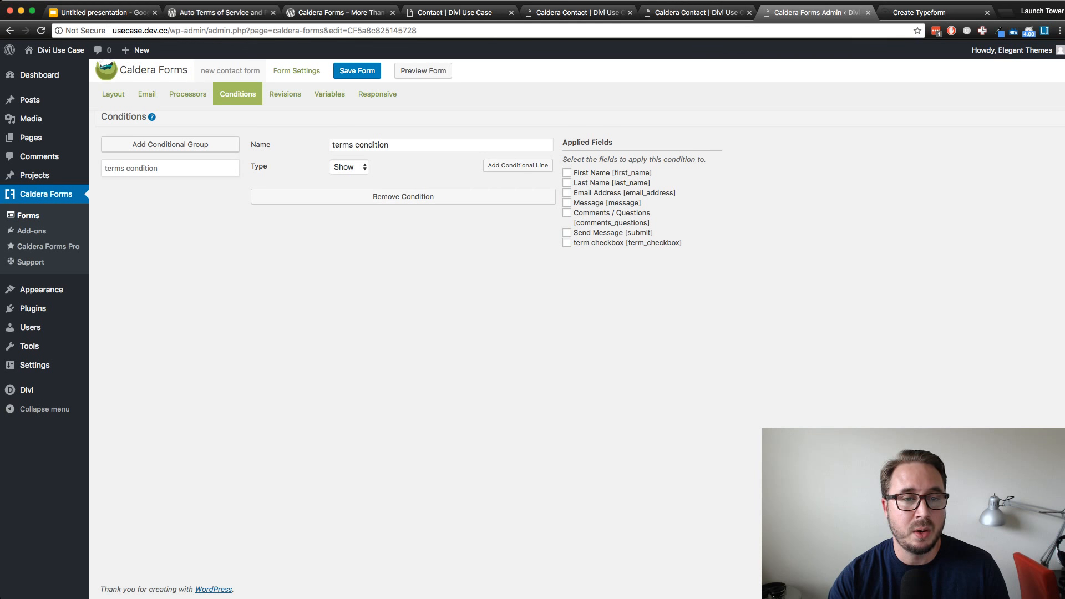
Add a conditional line requiring that the term checkbox field is the "I Accept the" Terms and Conditions option
click(517, 165)
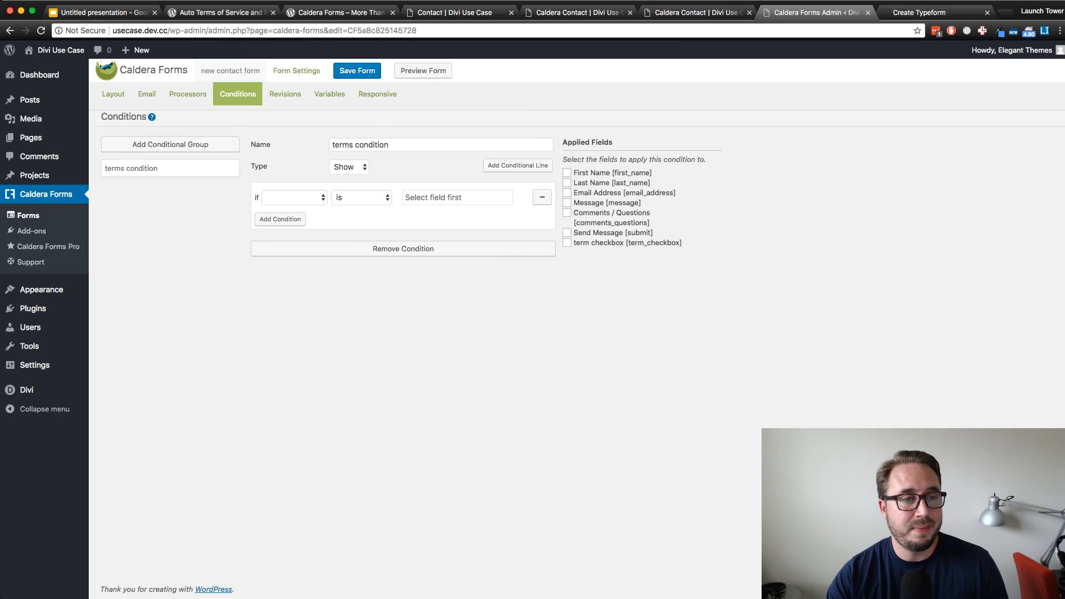
click(294, 198)
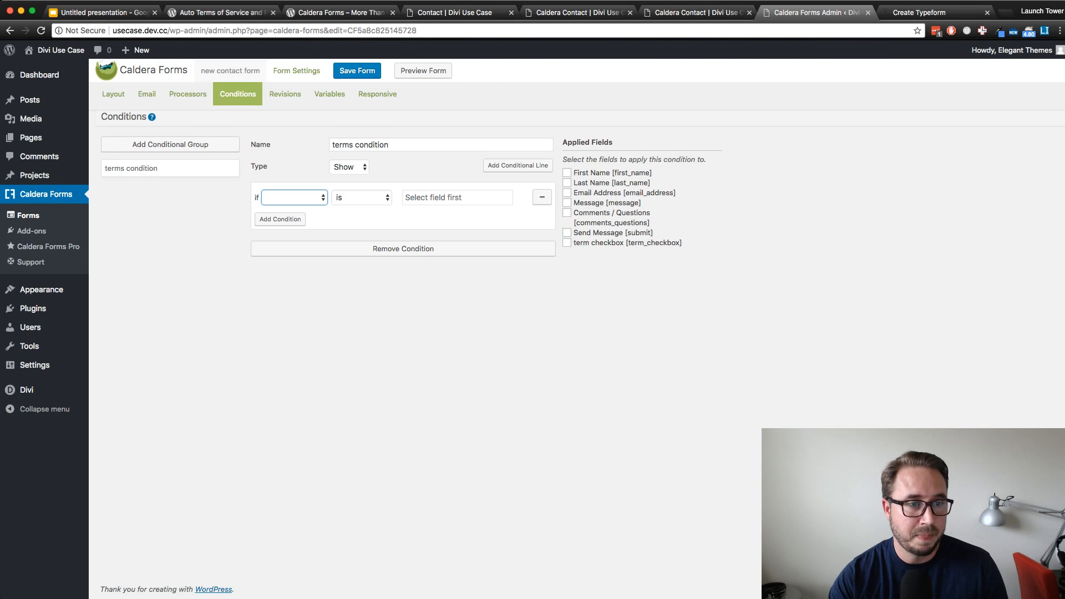
click(295, 276)
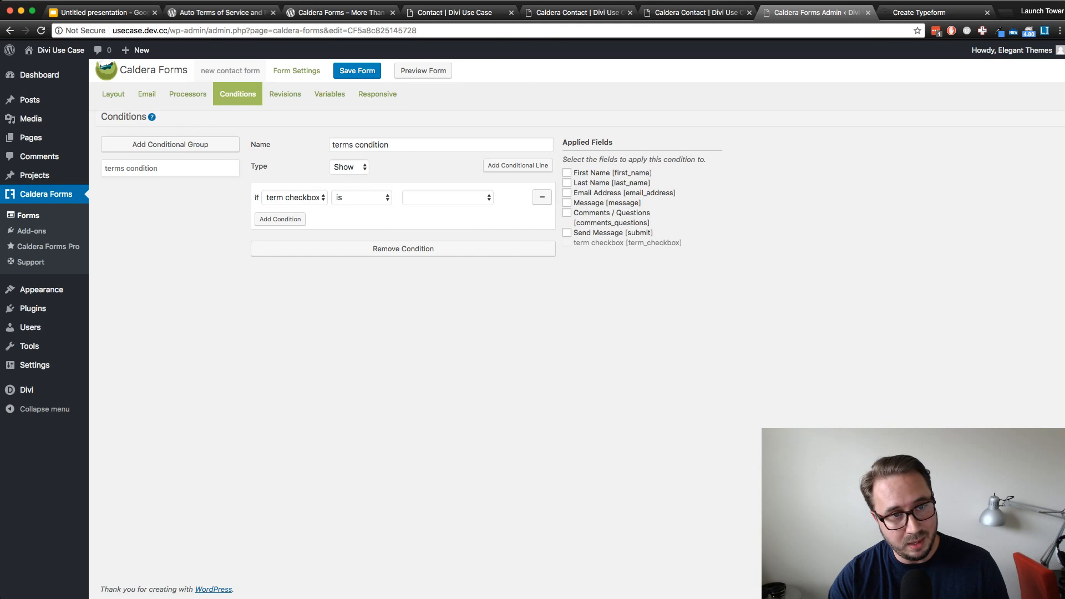
click(362, 198)
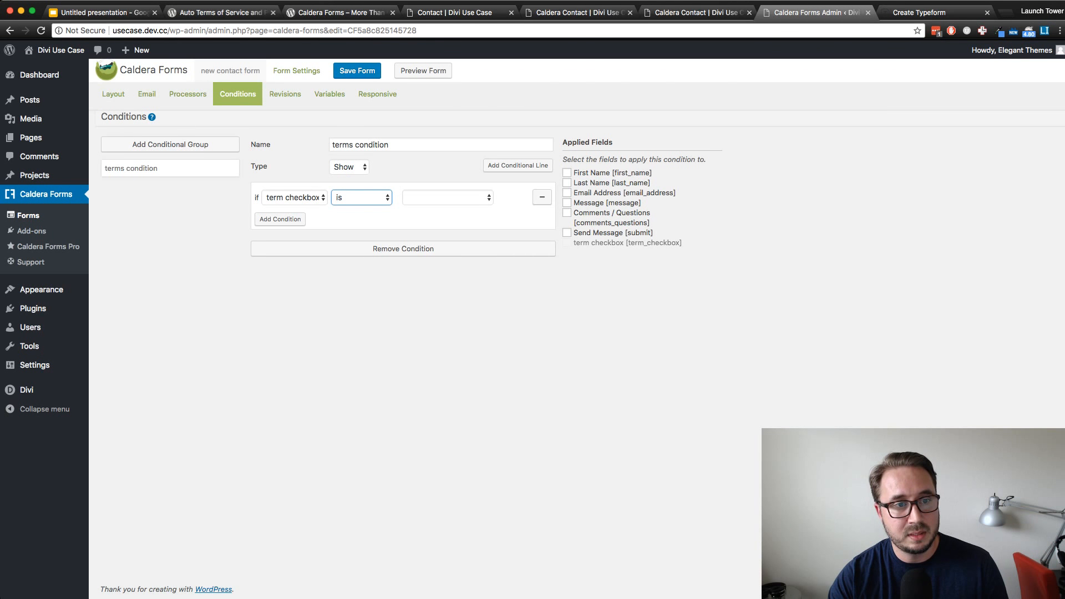
click(448, 198)
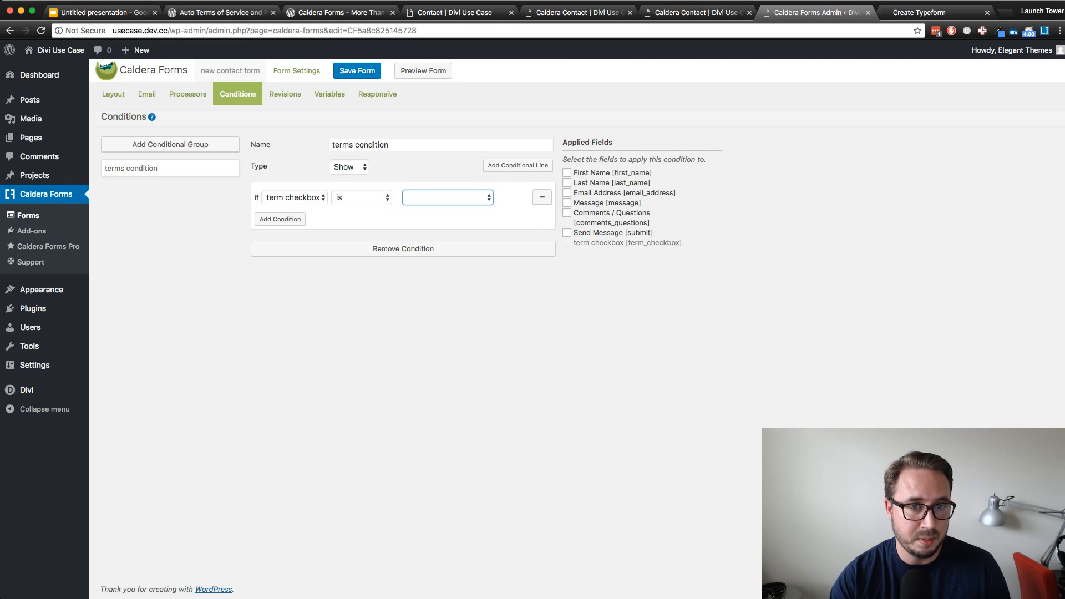
click(448, 208)
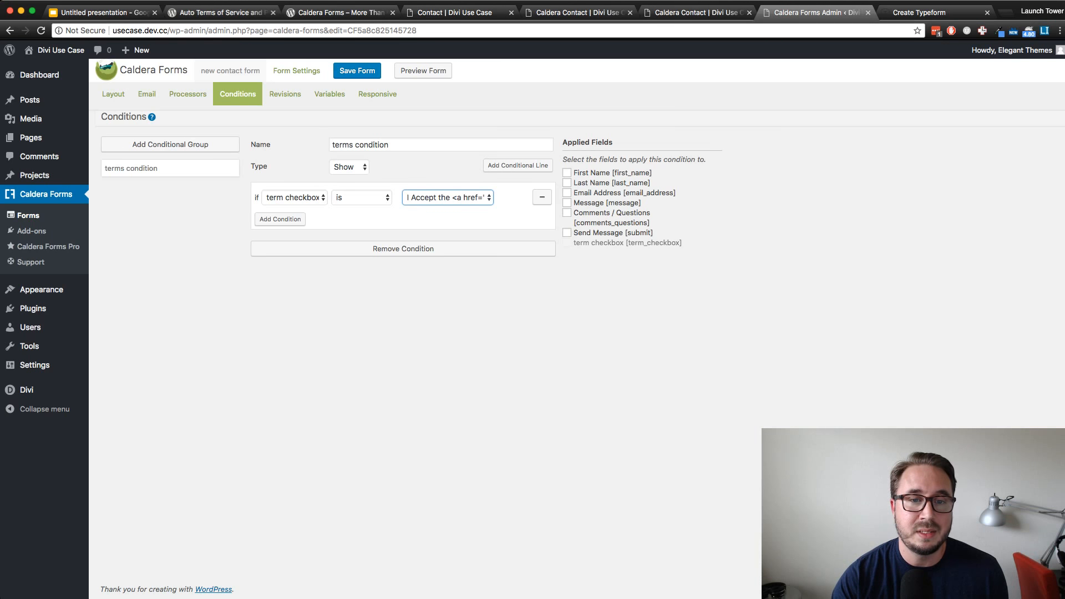
Apply the terms condition to the Send Message [submit] field and save the form
click(567, 232)
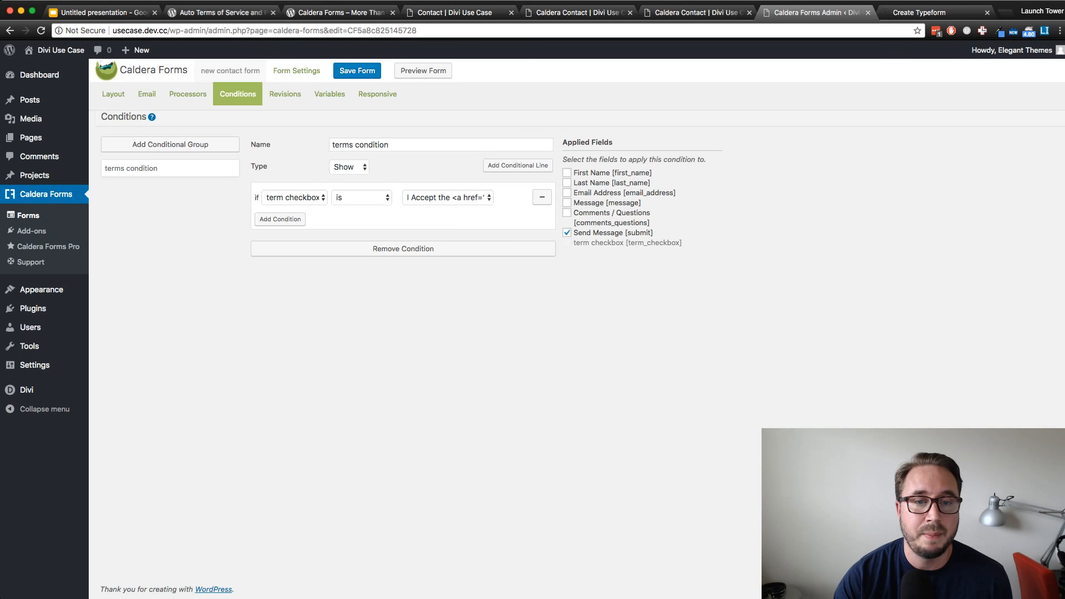
click(567, 212)
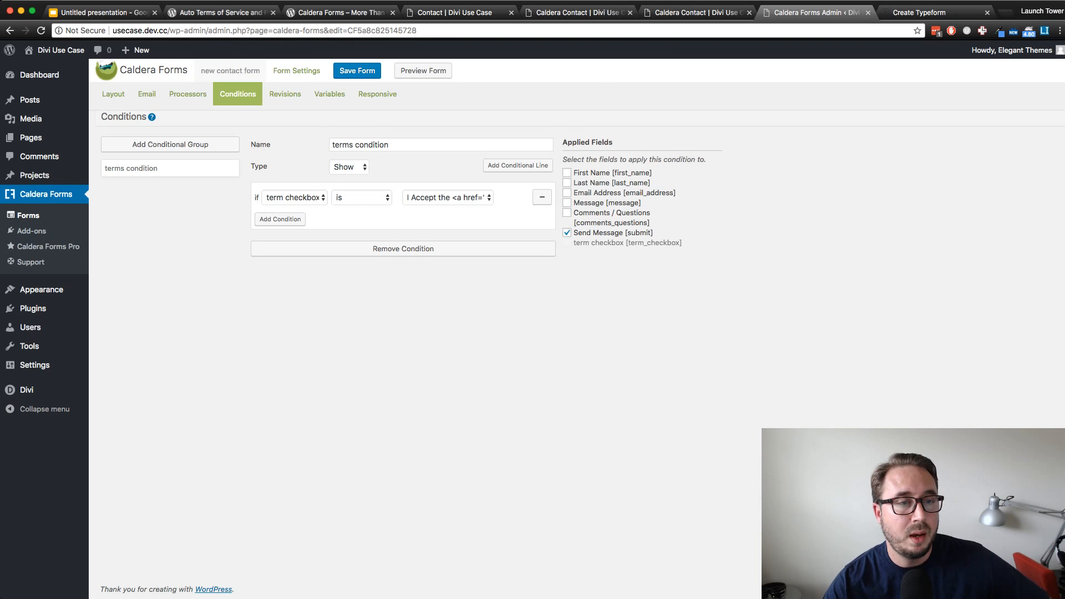
click(358, 71)
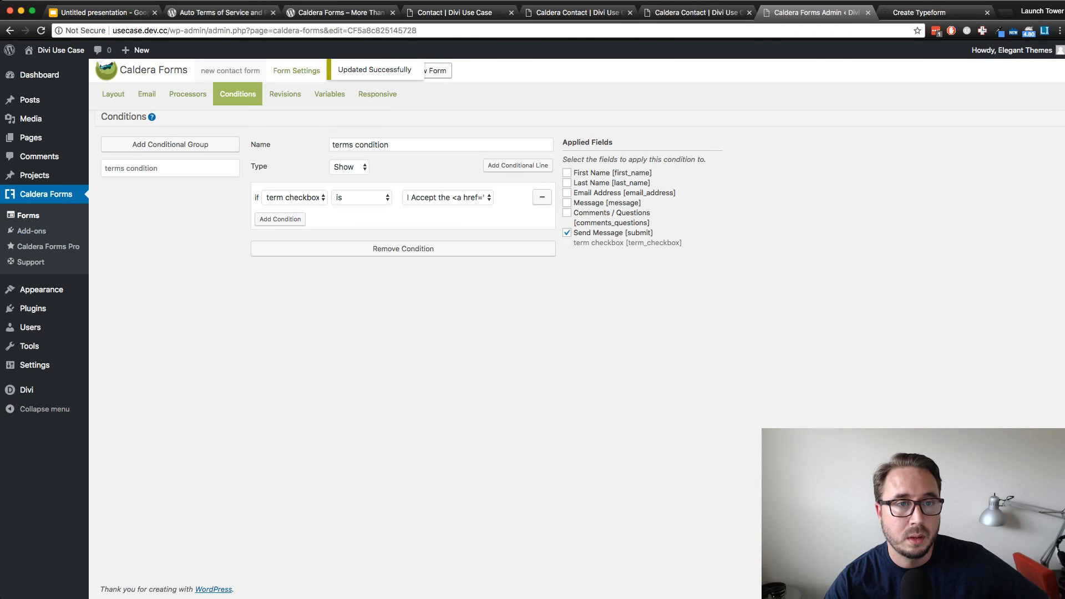
Preview the form and toggle the "I Accept the Terms and Conditions" checkbox to test the condition on the Send Message button
click(425, 70)
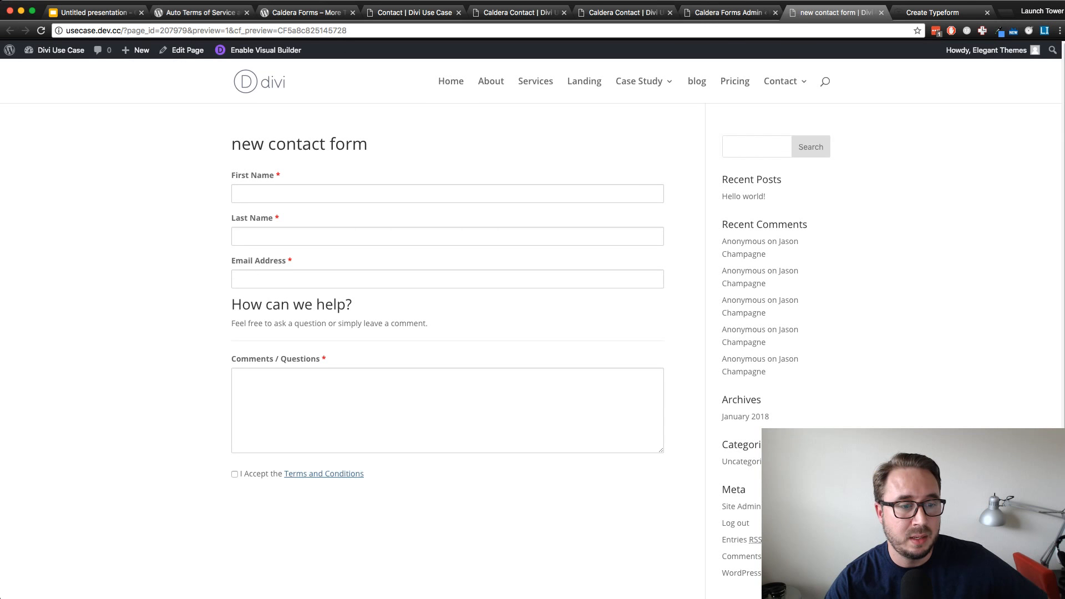
click(235, 474)
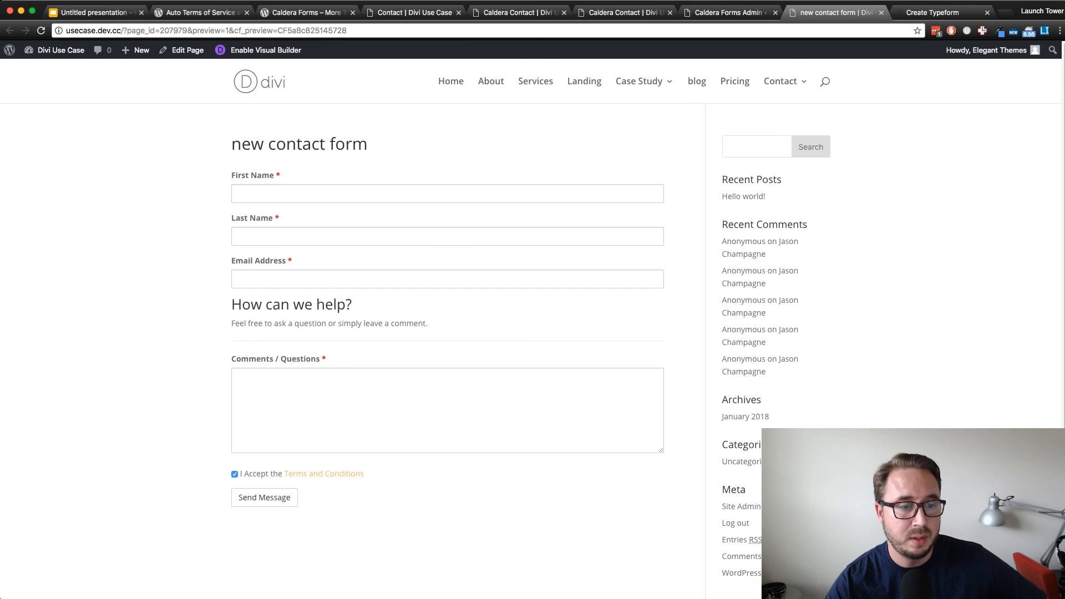
click(234, 474)
click(234, 475)
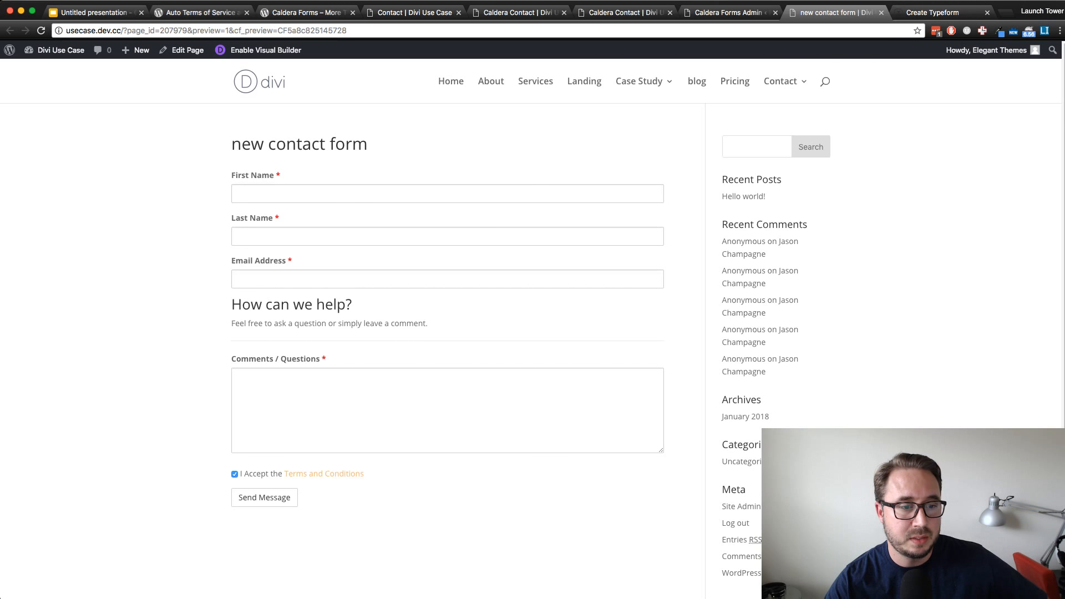
click(234, 474)
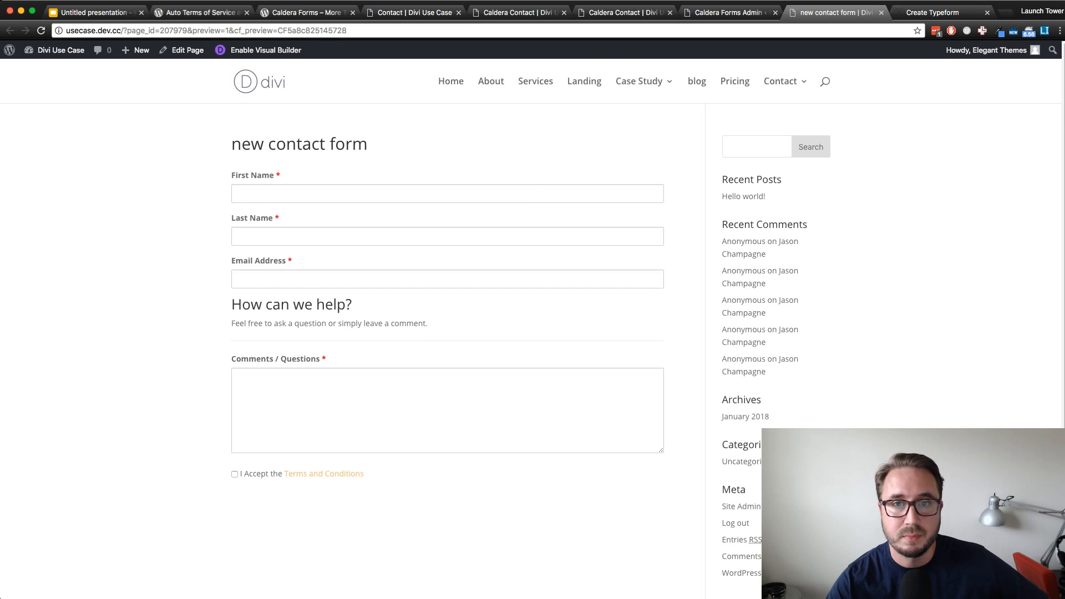
Return to the form editor and review the available form processors and the Auto Responder's settings and conditions
click(727, 12)
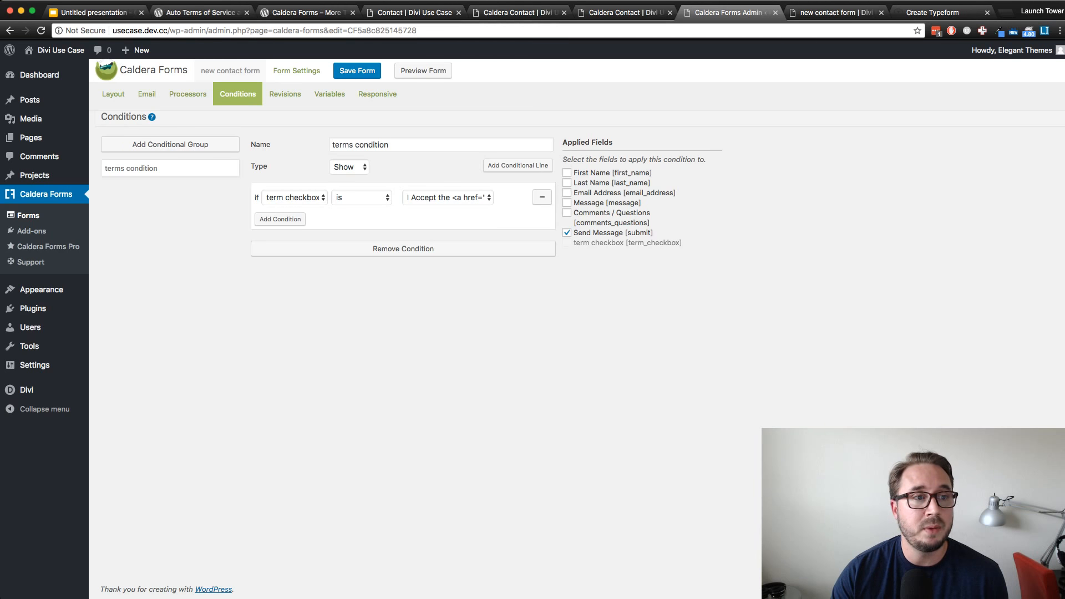
click(187, 94)
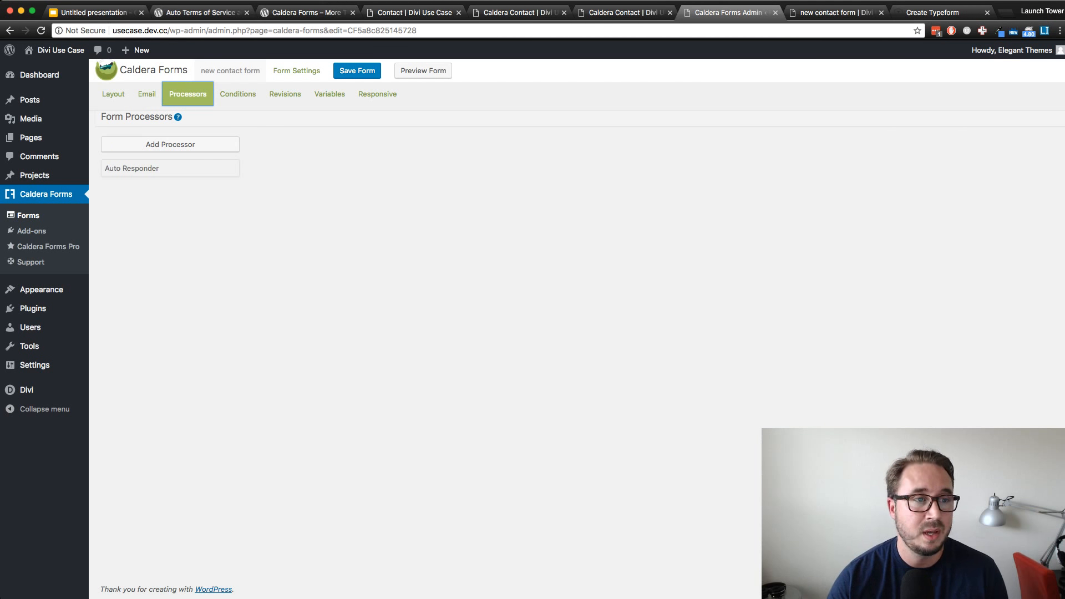
click(171, 144)
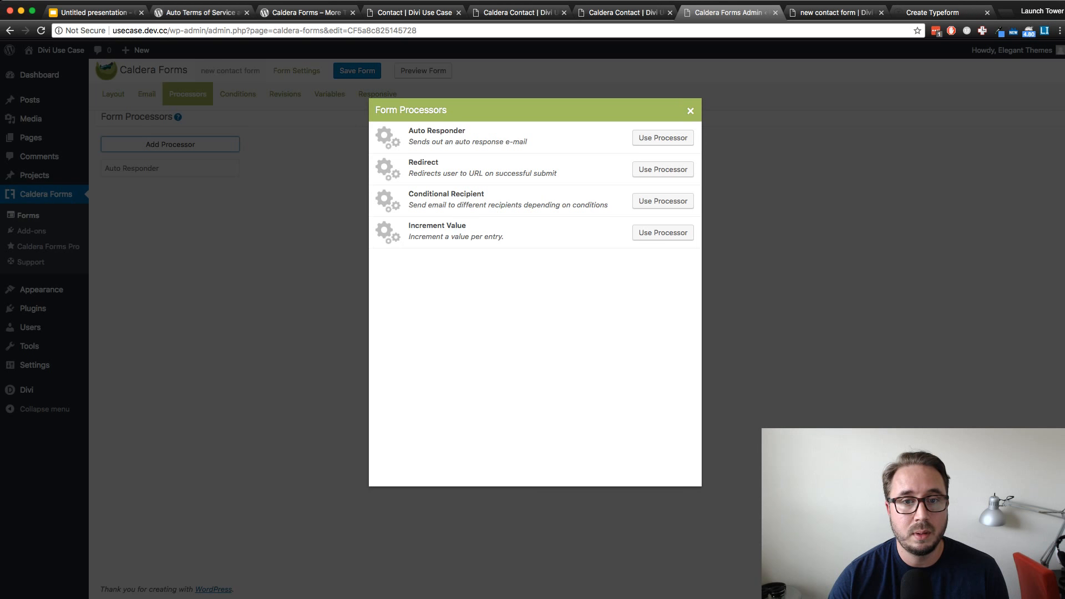
click(690, 110)
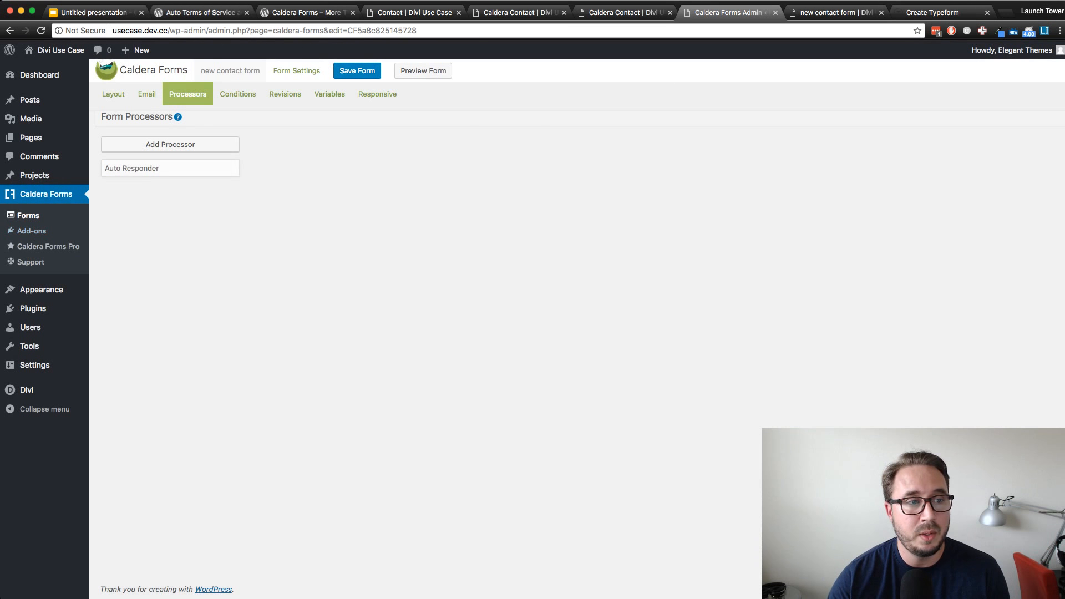
click(170, 168)
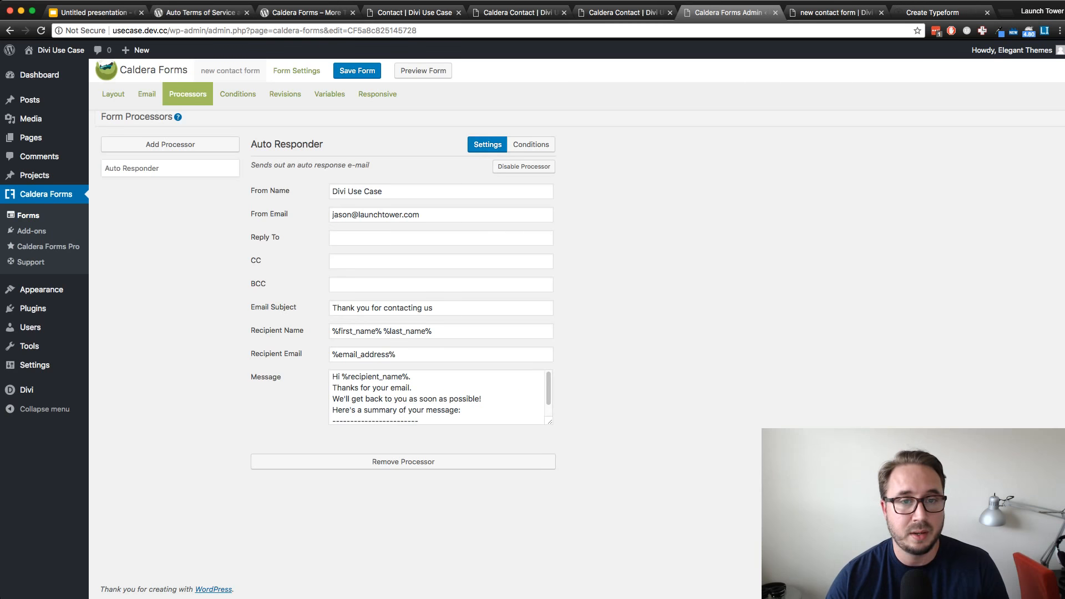
click(531, 144)
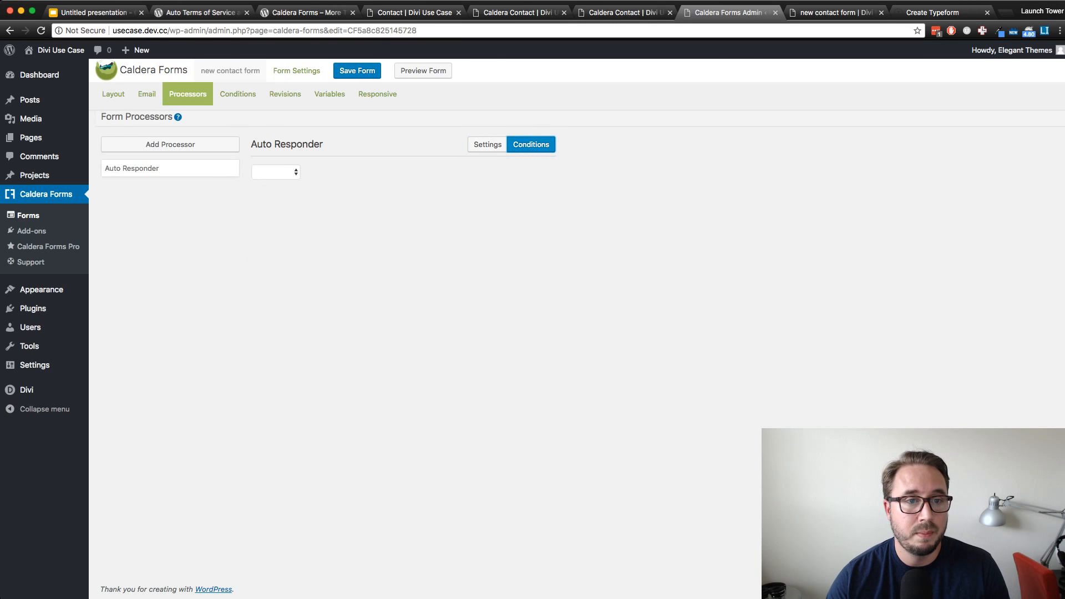
click(488, 144)
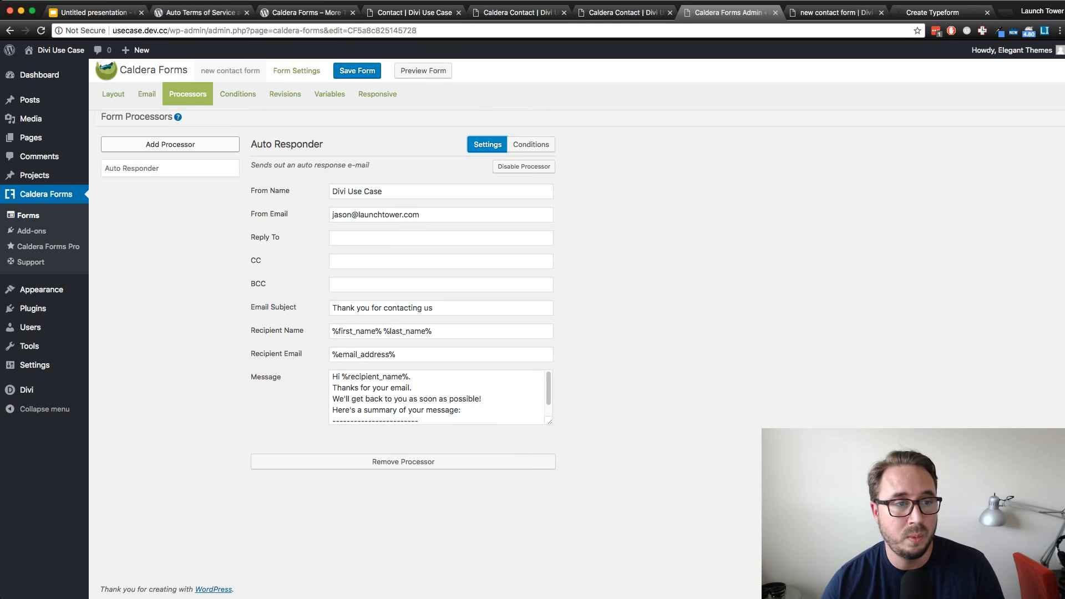
click(170, 144)
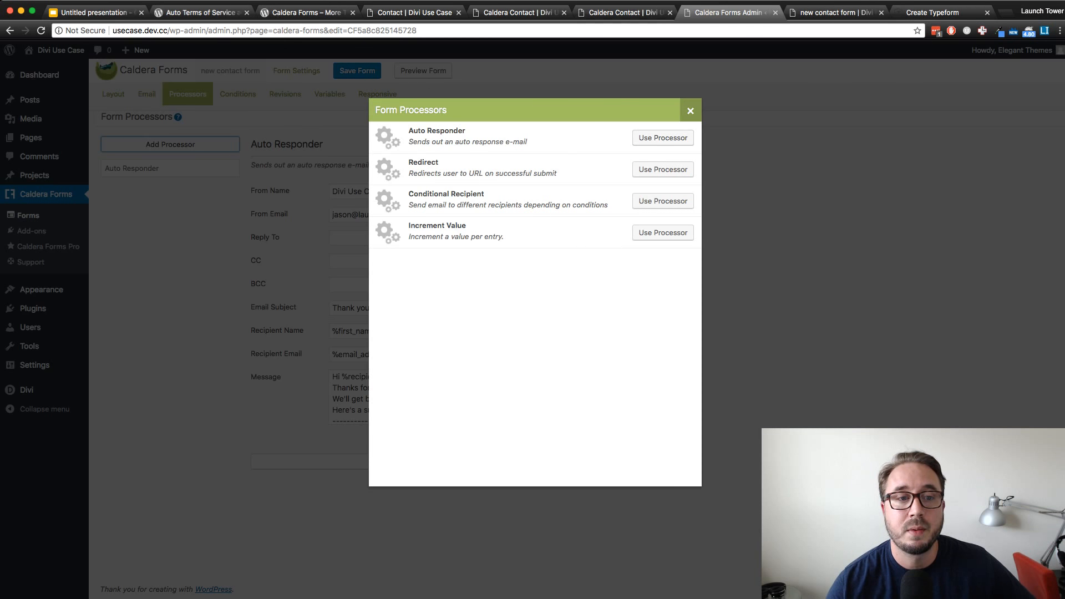
click(691, 111)
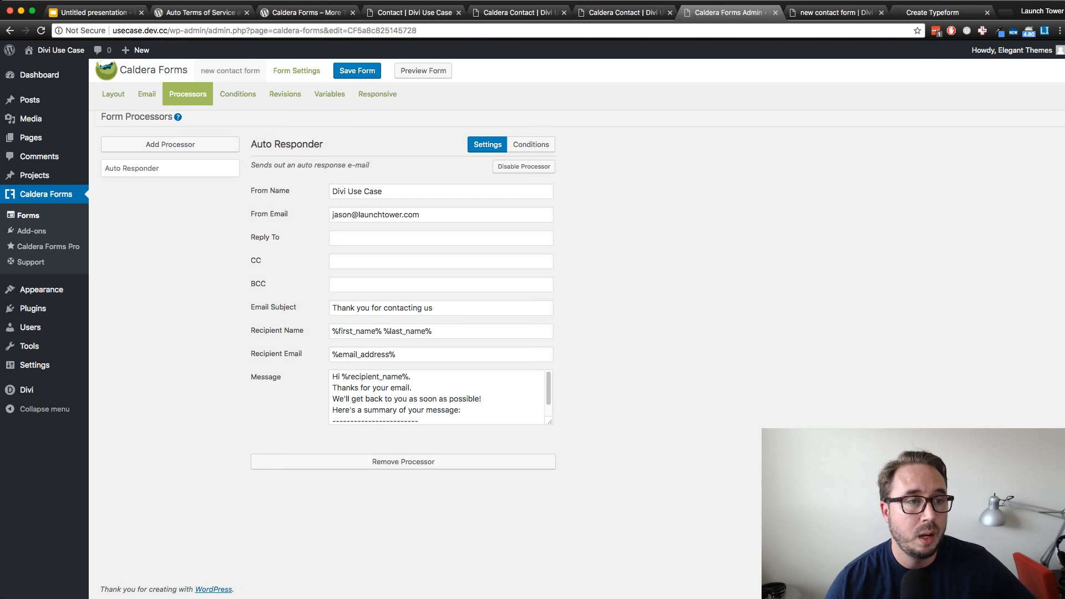
Examine the form's email notification settings down to the email message, and return to the form processors
click(147, 94)
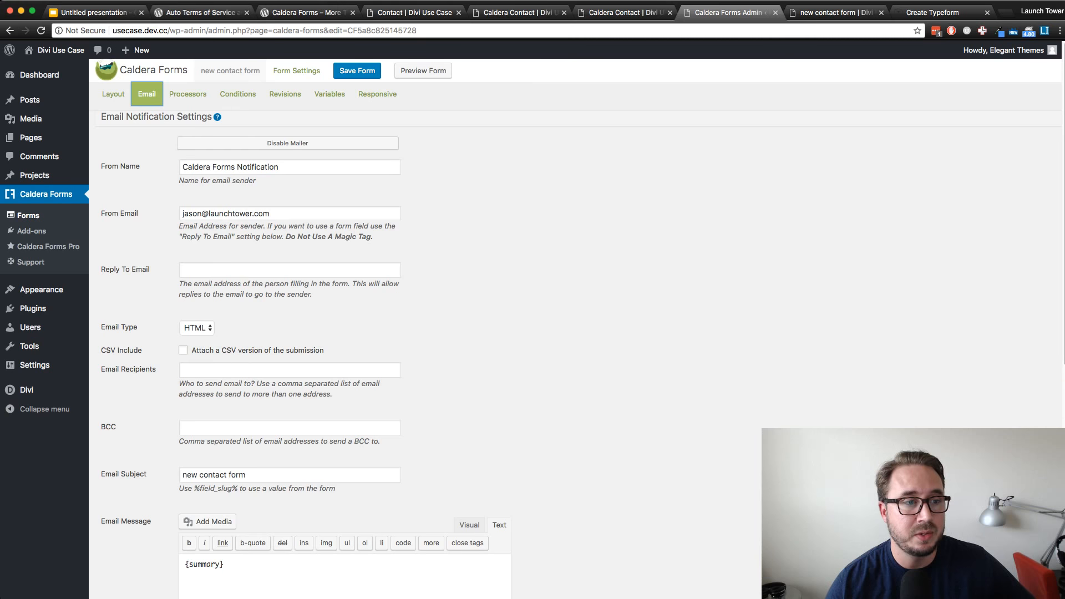
scroll(355, 344, down, 5)
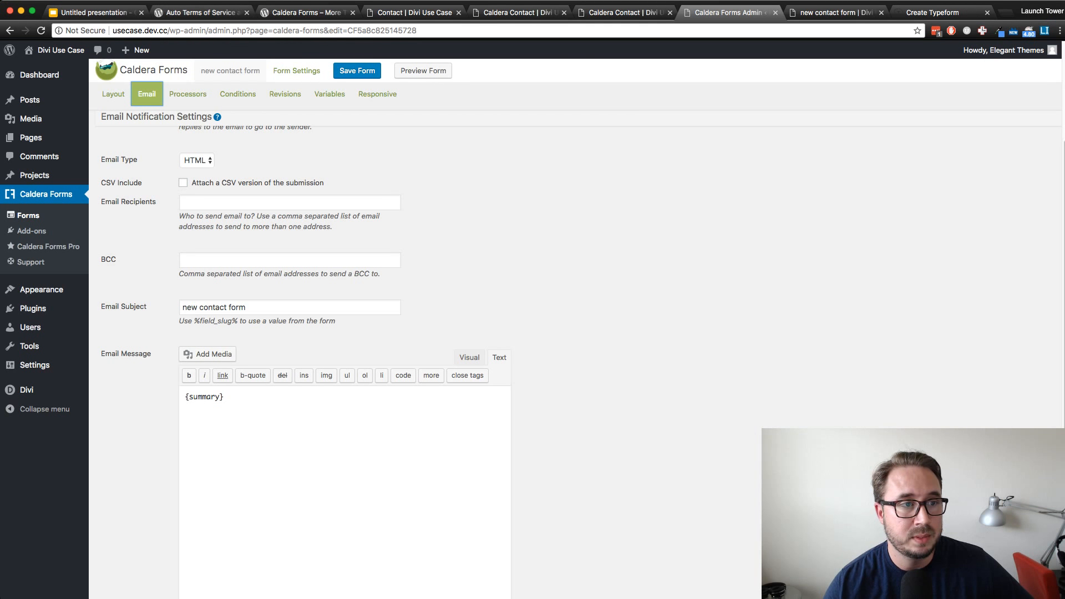
click(187, 94)
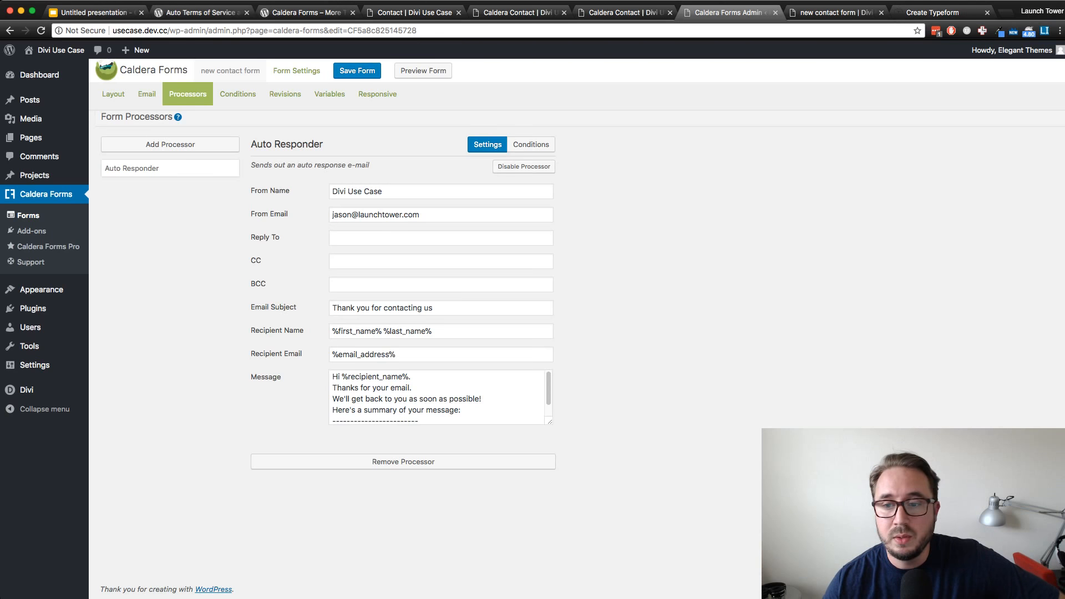
Highlight the form's shortcode in the form settings and enable Scroll To Top On Submit
click(296, 71)
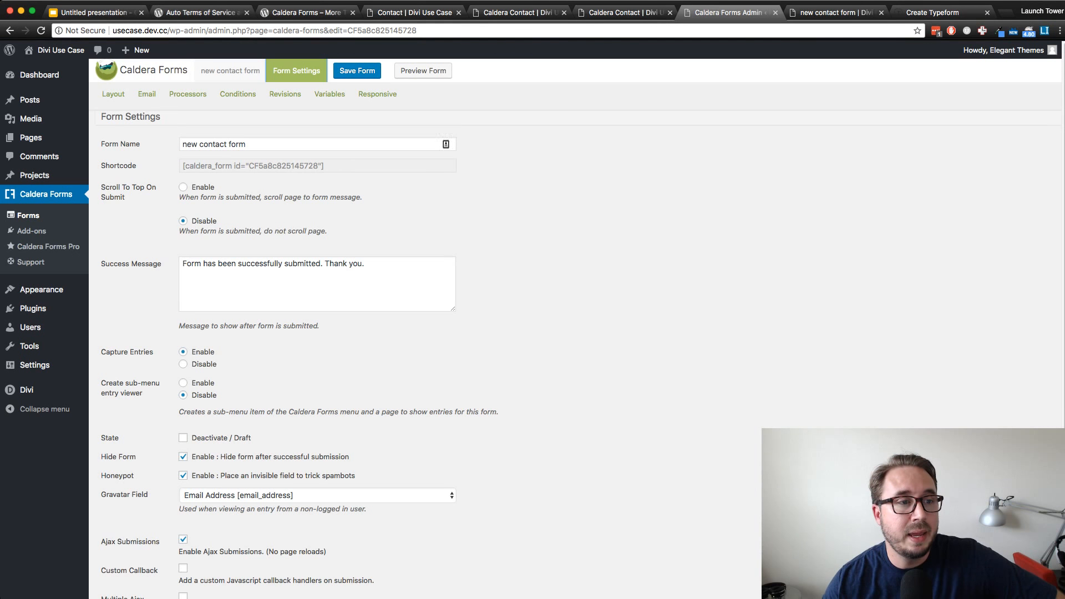
drag(331, 165, 181, 166)
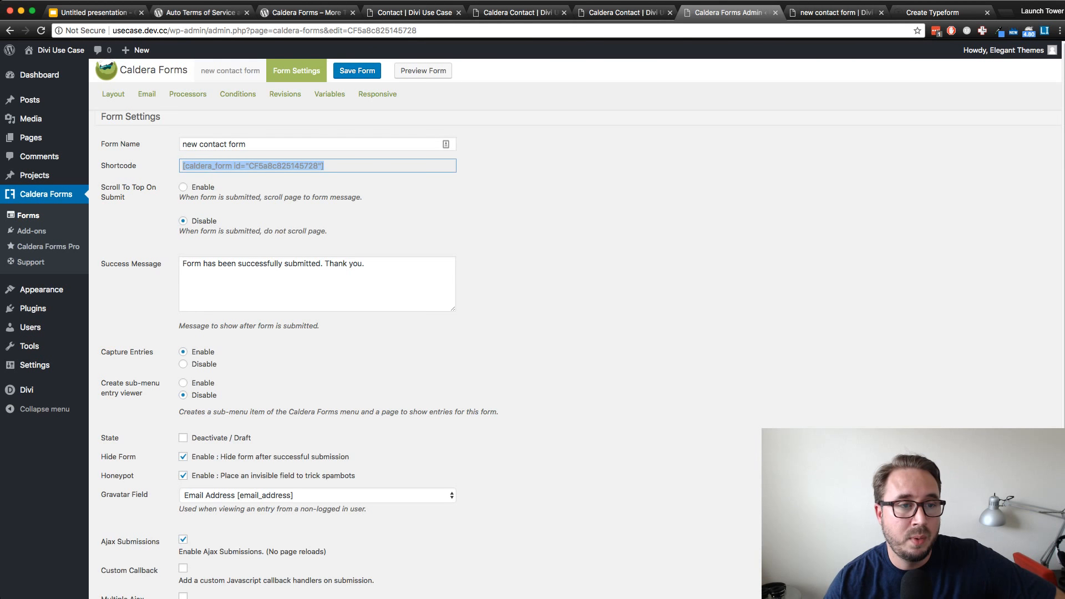
click(544, 188)
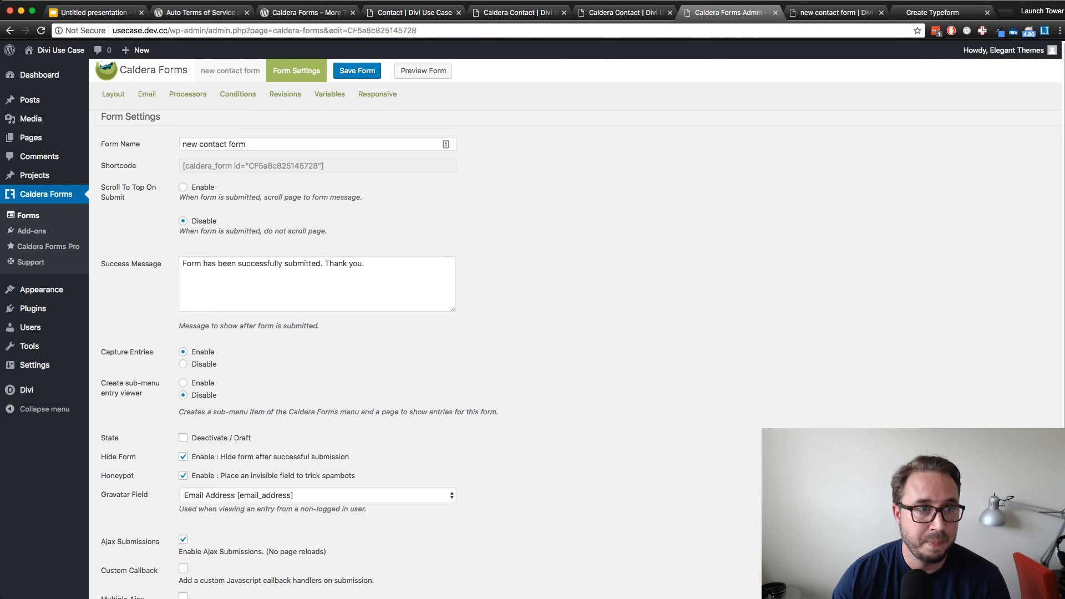
drag(324, 166, 182, 165)
click(183, 187)
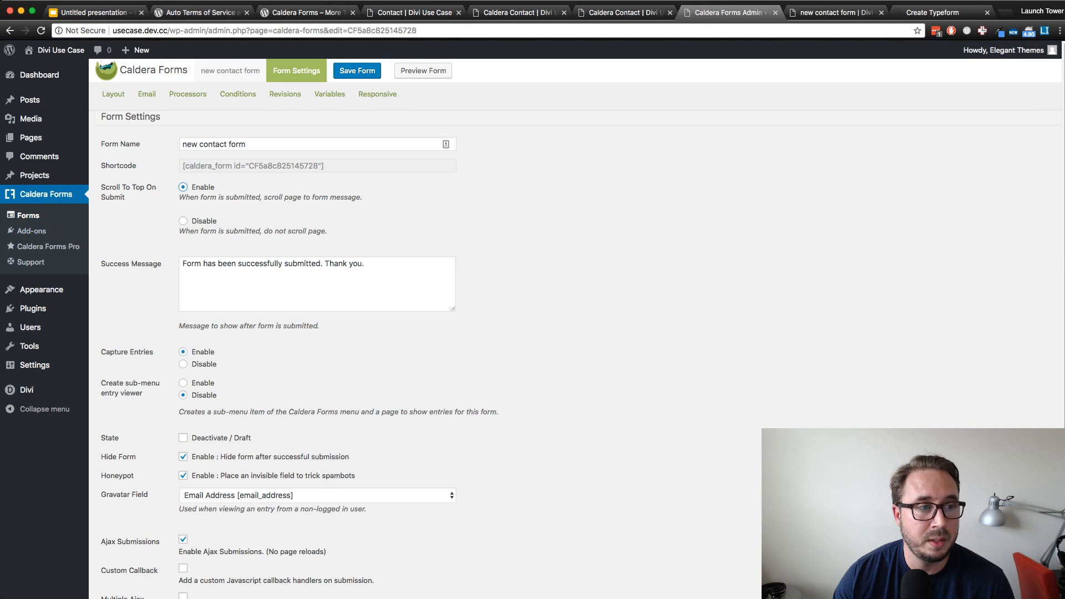
Go to the list of Caldera forms and show the shortcode of "new contact form"
click(46, 194)
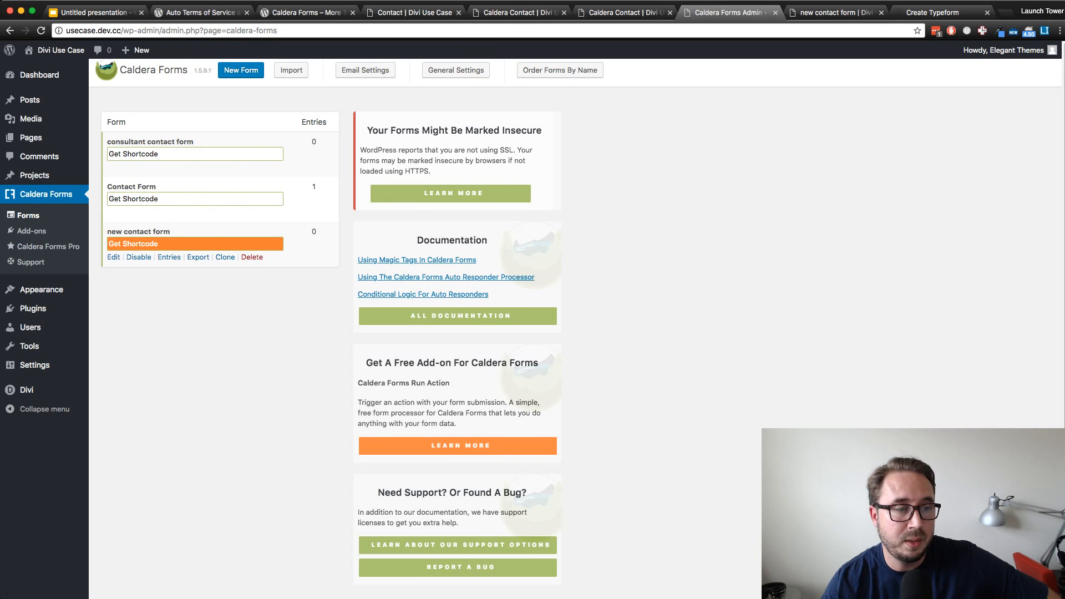
click(194, 243)
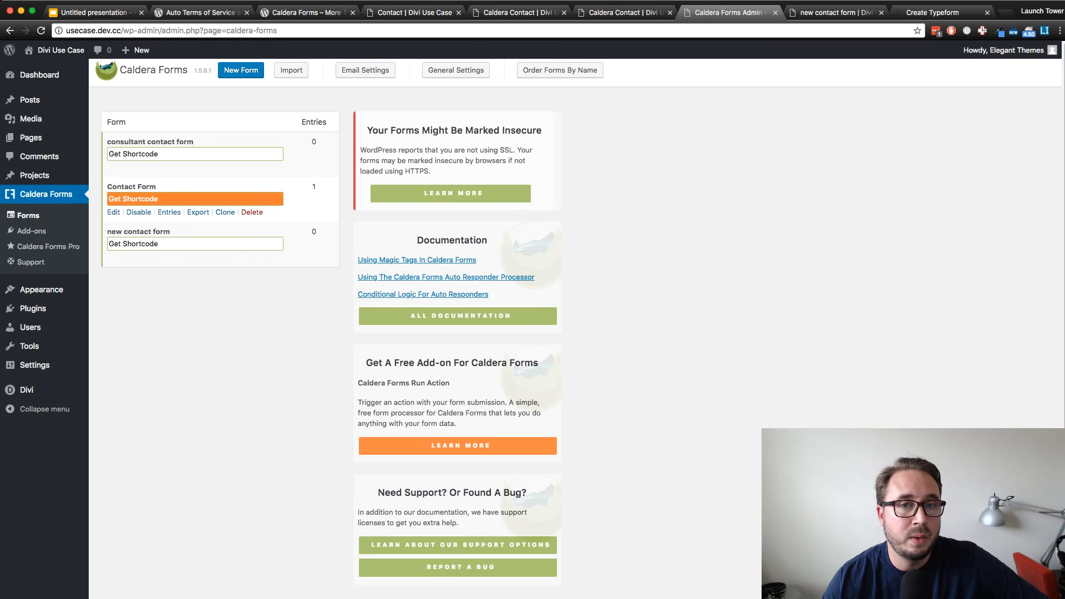
Switch to the Contact page open in the Divi Visual Builder and add a new field to its Get In Touch contact form
key(ctrl+shift+Tab)
key(ctrl+shift+Tab)
key(ctrl+shift+Tab)
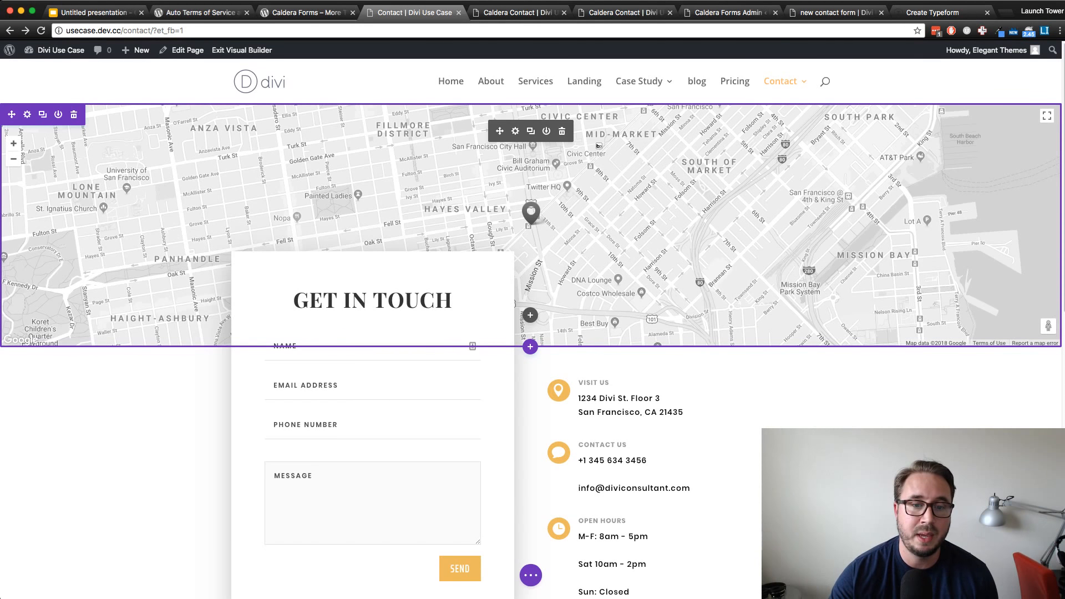
scroll(632, 405, down, 3)
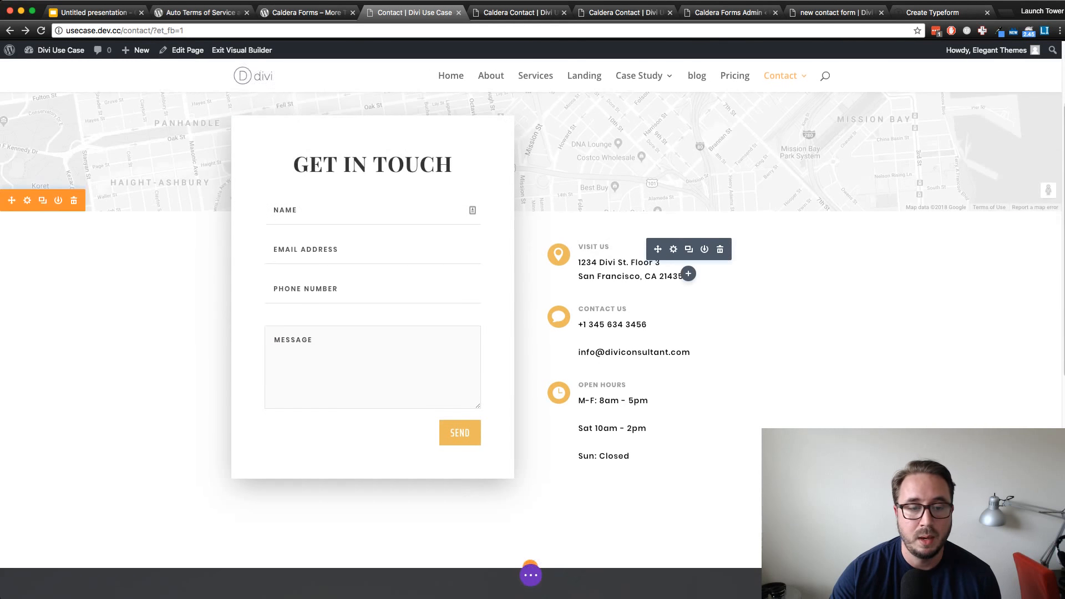
scroll(632, 405, up, 2)
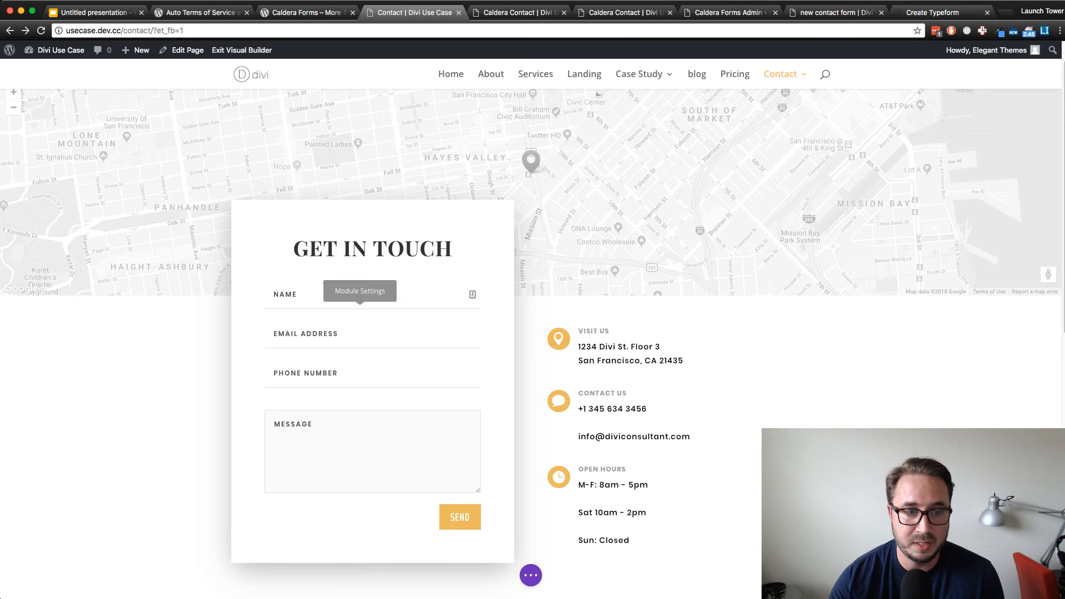
click(357, 308)
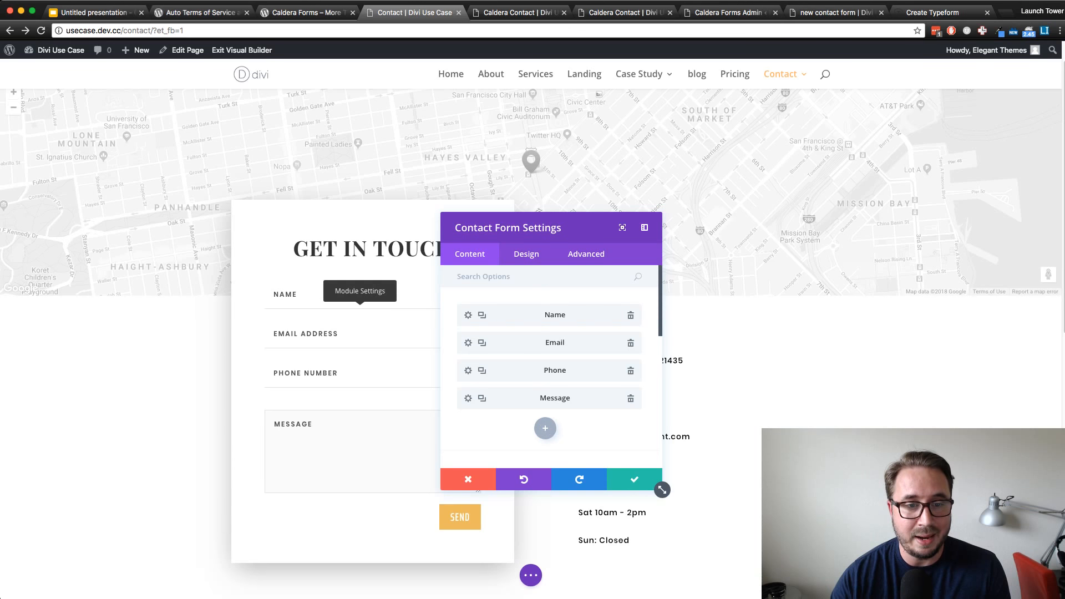
click(545, 427)
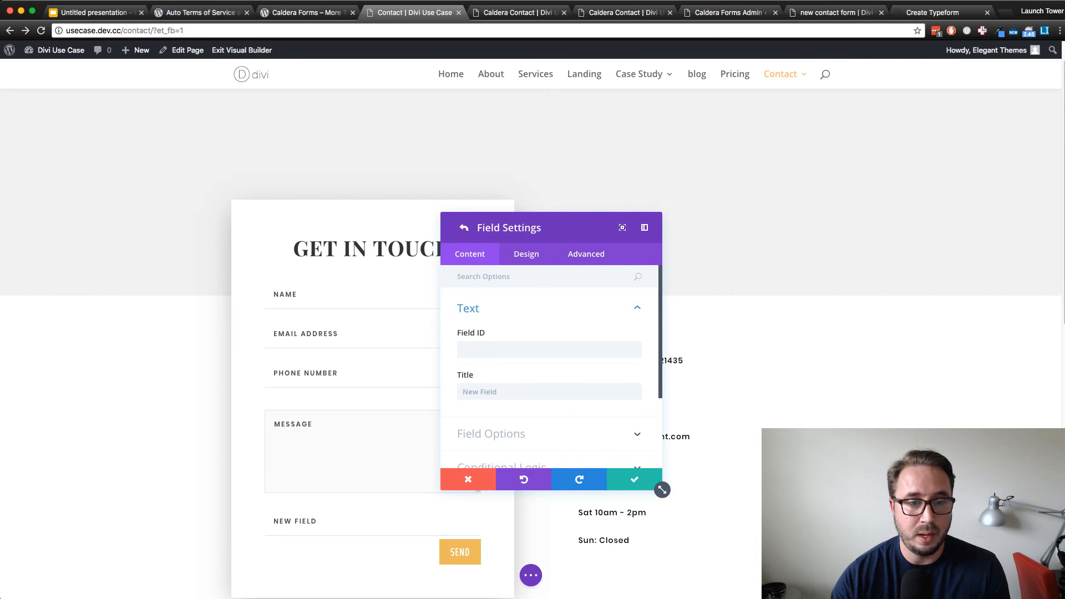
Set the new field's ID to "terms" and its title to "Terms and Conditions"
text(terms)
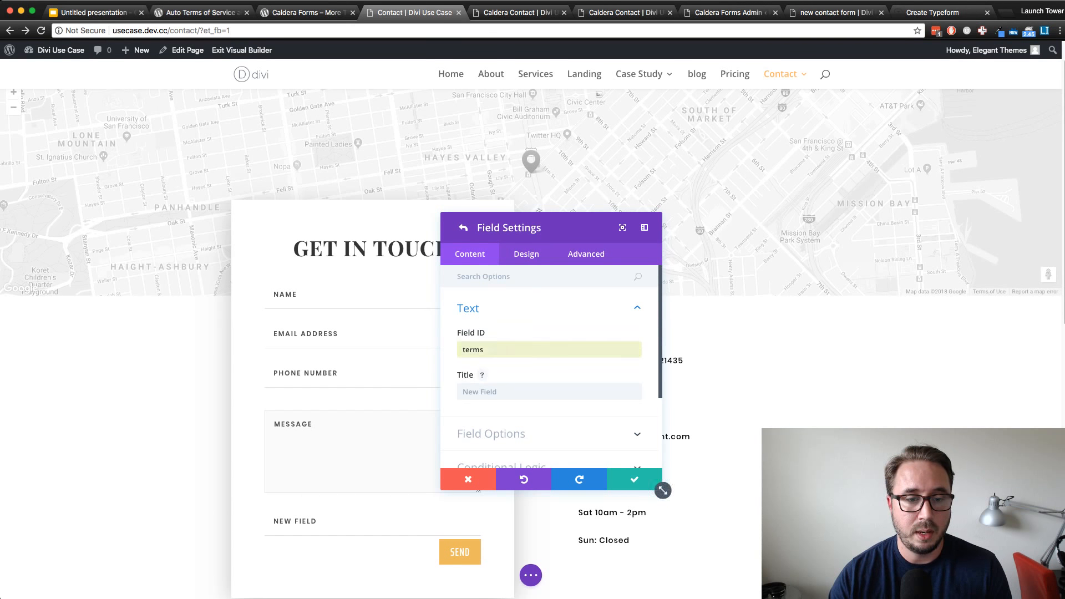
key(Tab)
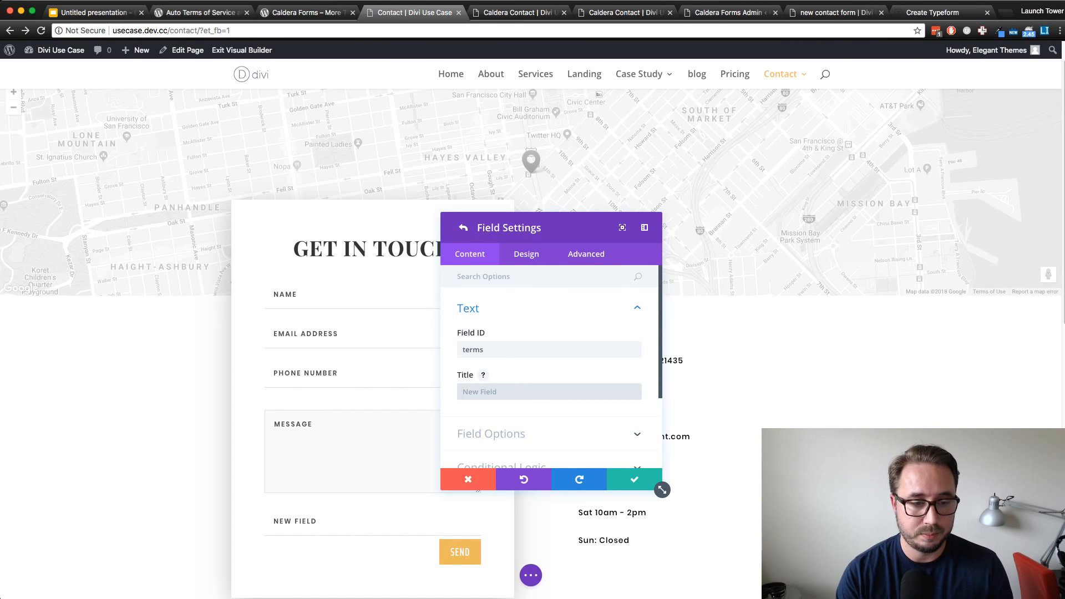
text(Terms)
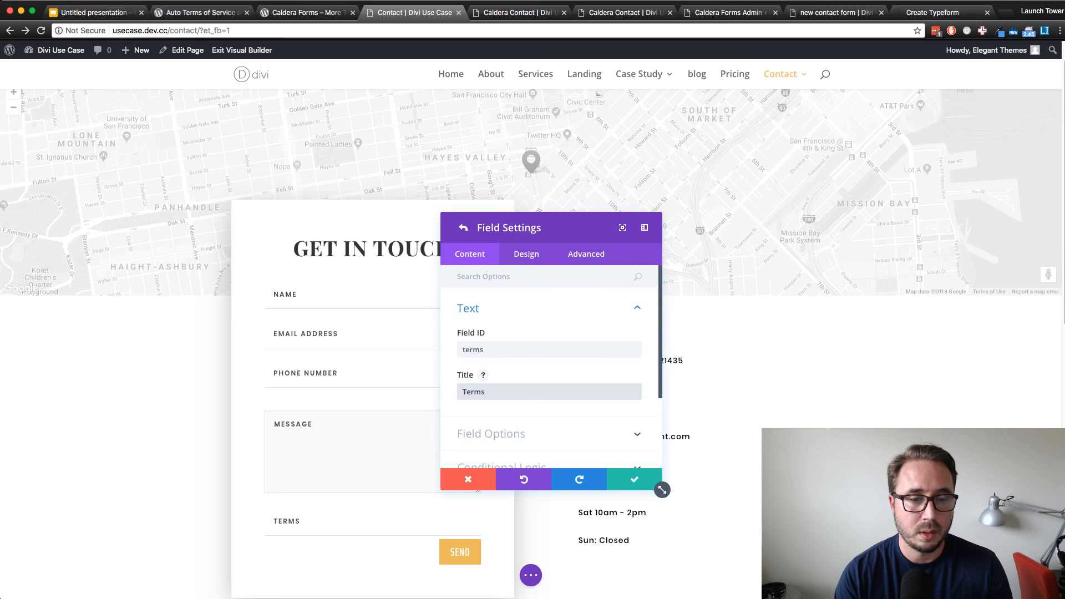
text( and Cond)
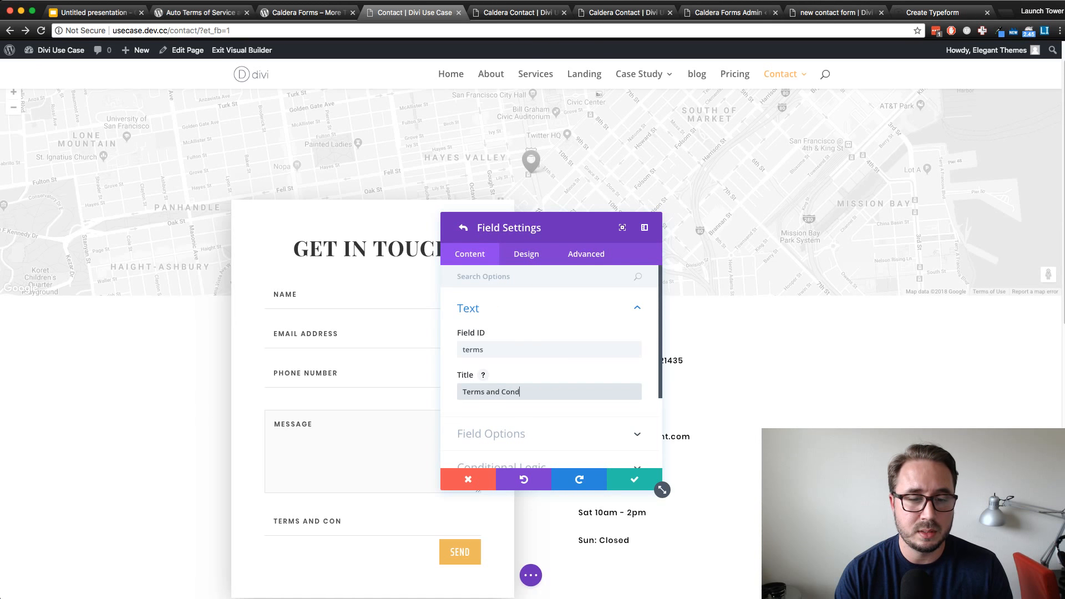
text(itions)
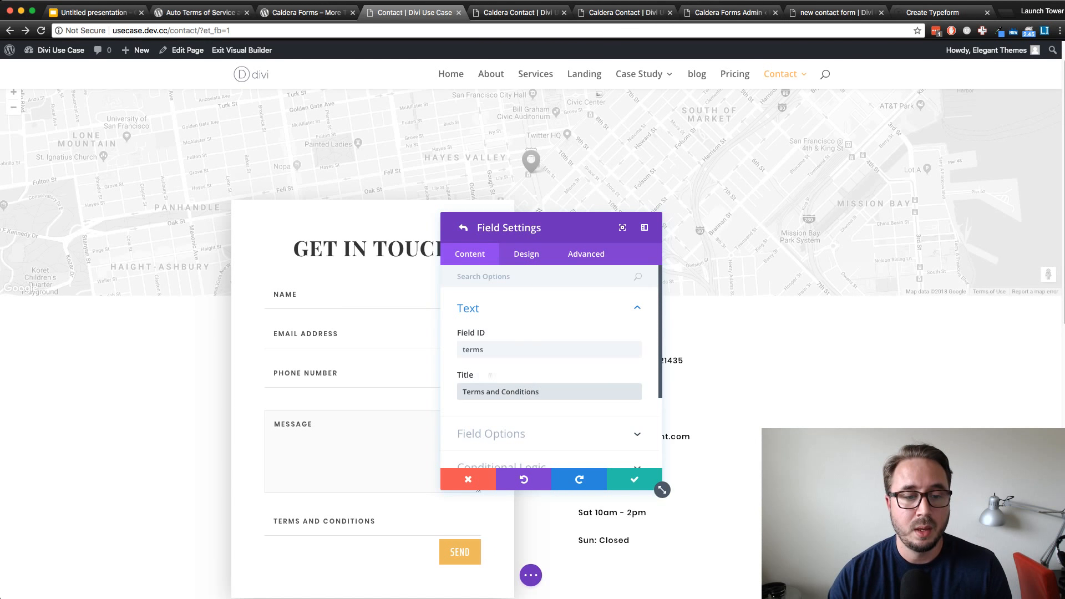
Change the new field's type to Checkboxes with a single option "Terms and Conditions" that is ticked by default
click(492, 434)
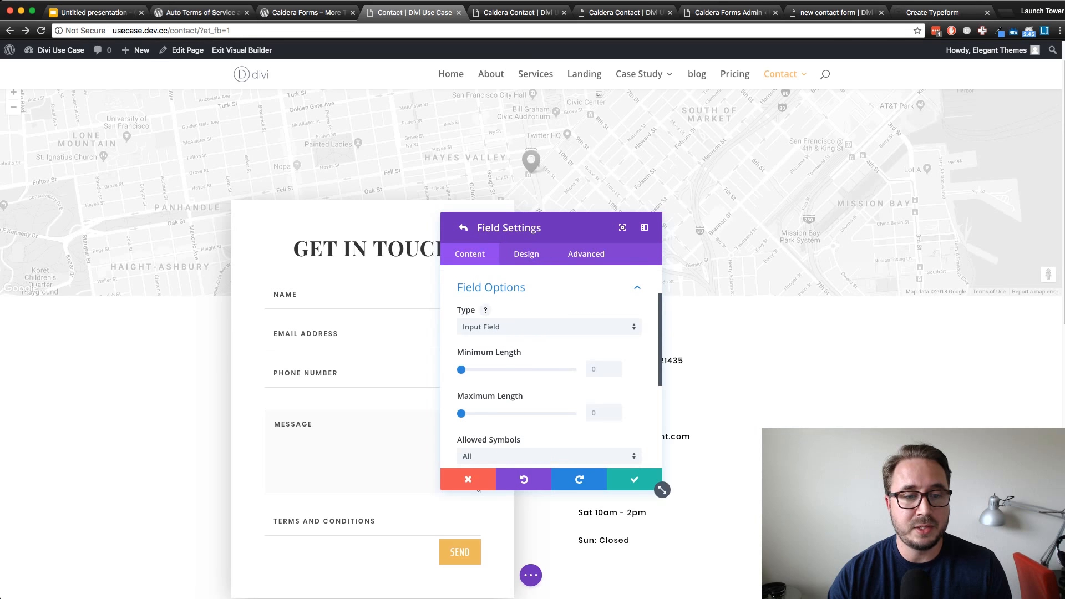
click(549, 327)
click(491, 393)
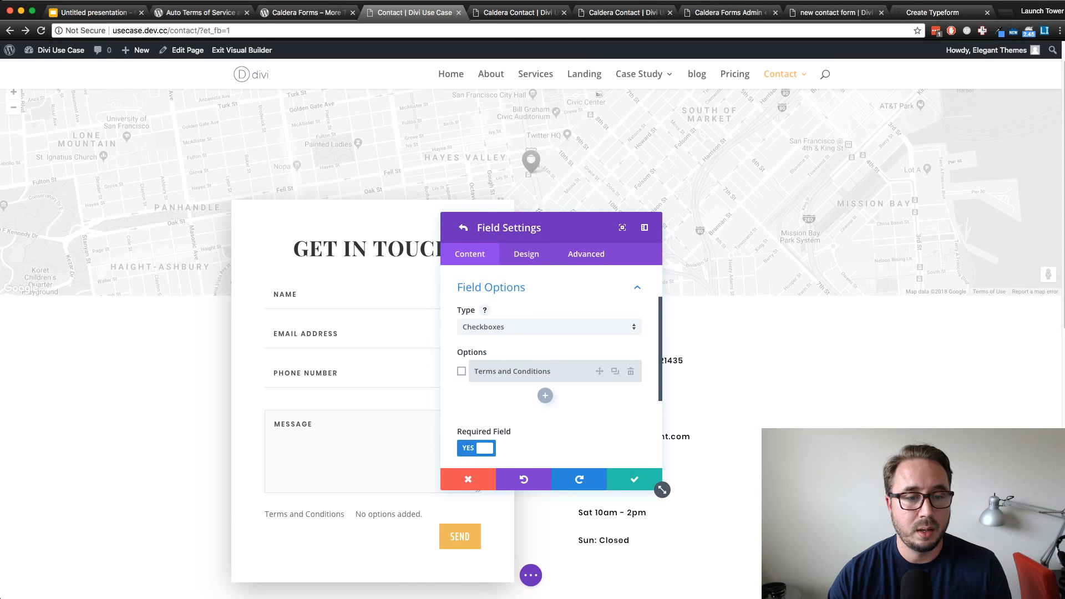
click(461, 371)
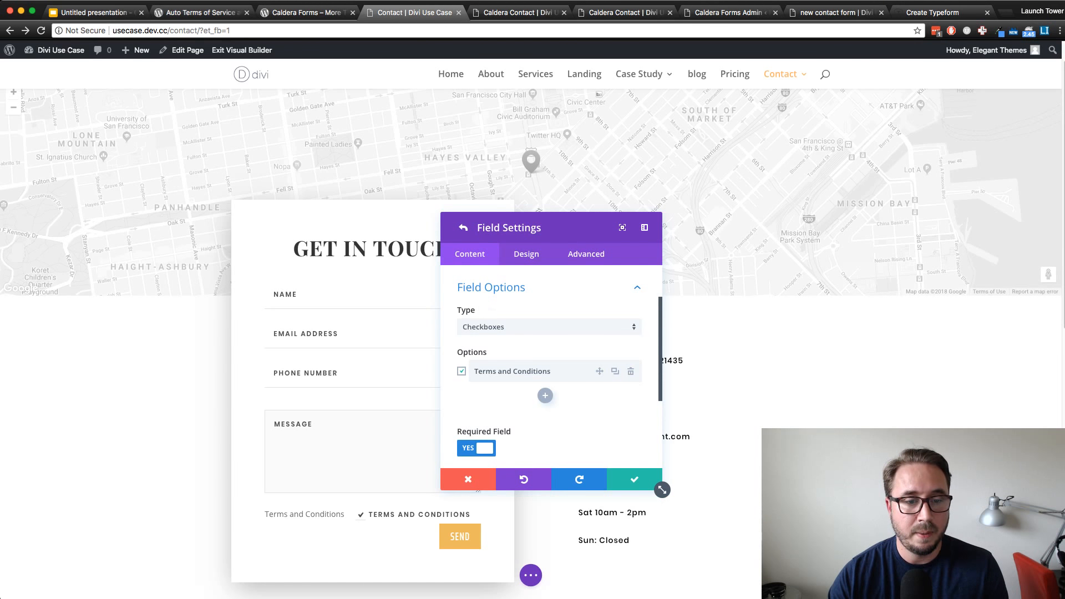
Look through the field's Required Field, Conditional Logic and Text settings, and discard the changes to the field and the contact form
scroll(662, 489, down, 2)
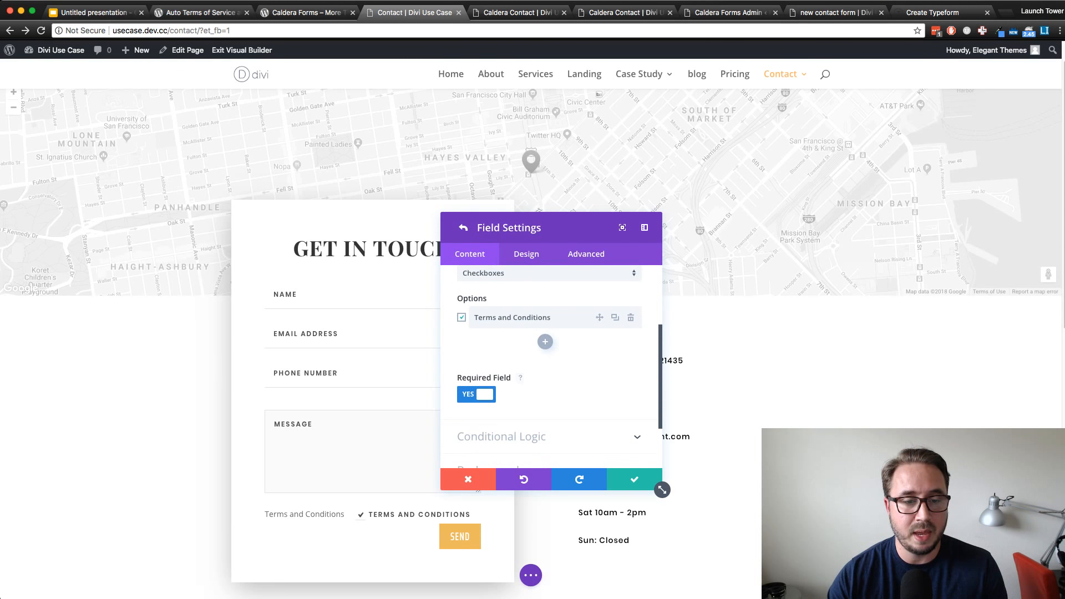
scroll(527, 388, down, 1)
click(501, 429)
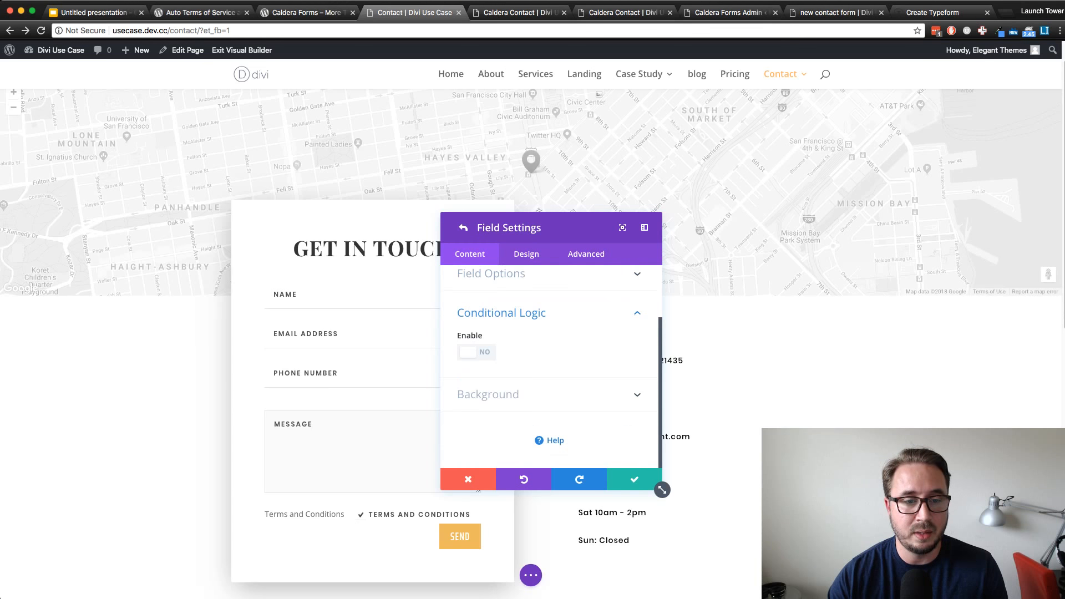
click(501, 313)
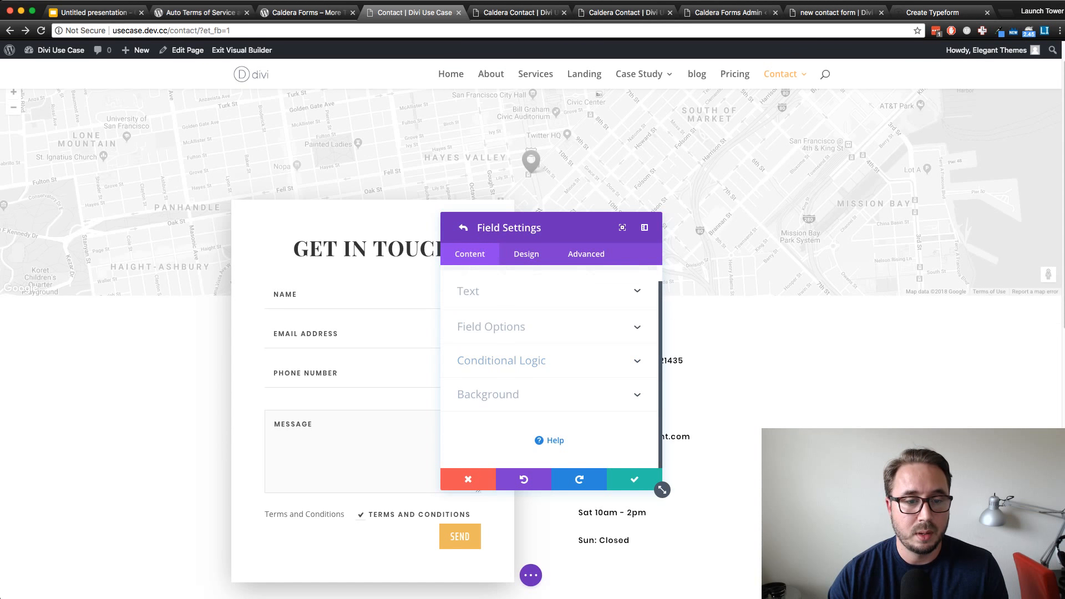
scroll(501, 333, up, 1)
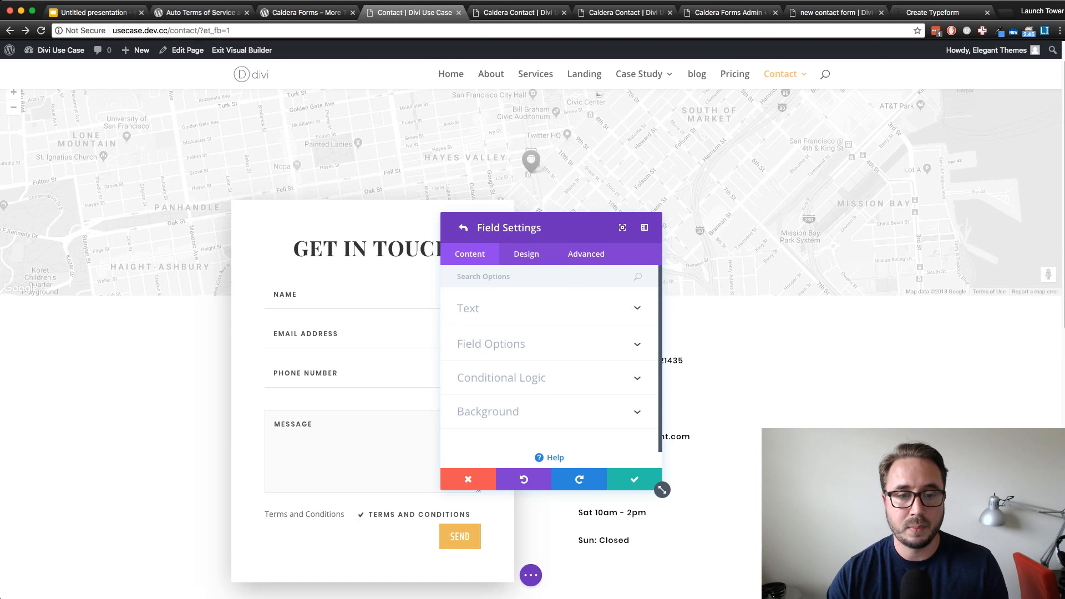
click(470, 308)
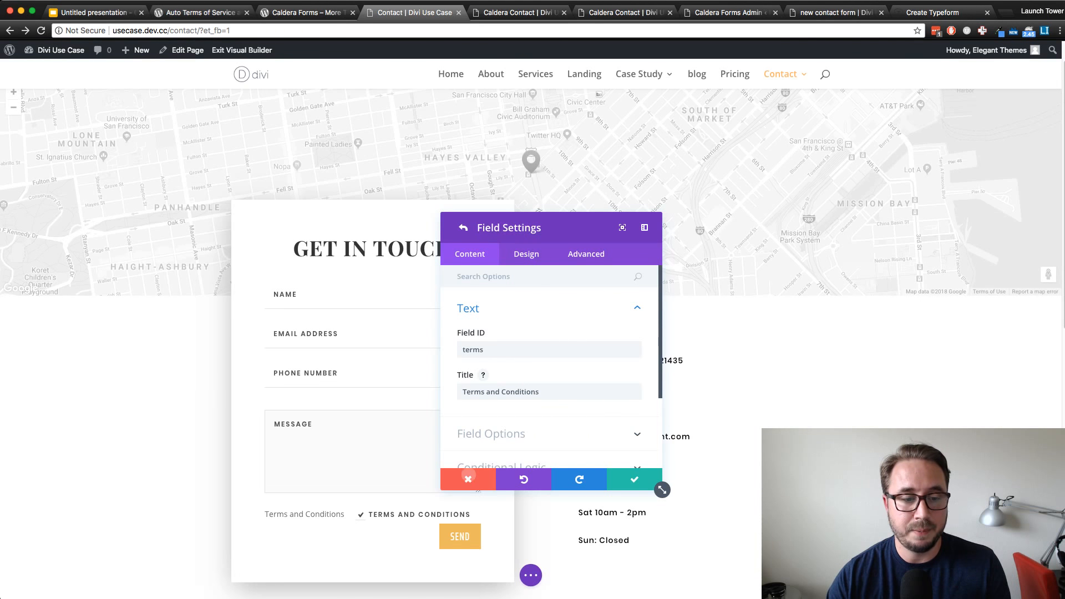
click(468, 479)
click(468, 480)
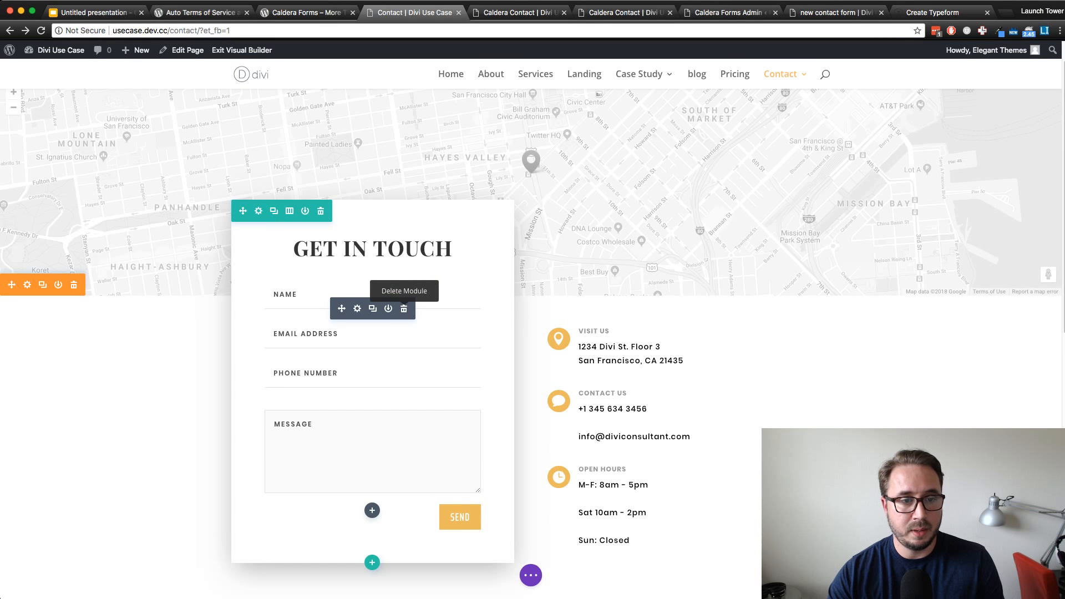
Delete the contact form module below the Get In Touch heading and put a copy of the lorem ipsum text module in its place
click(403, 308)
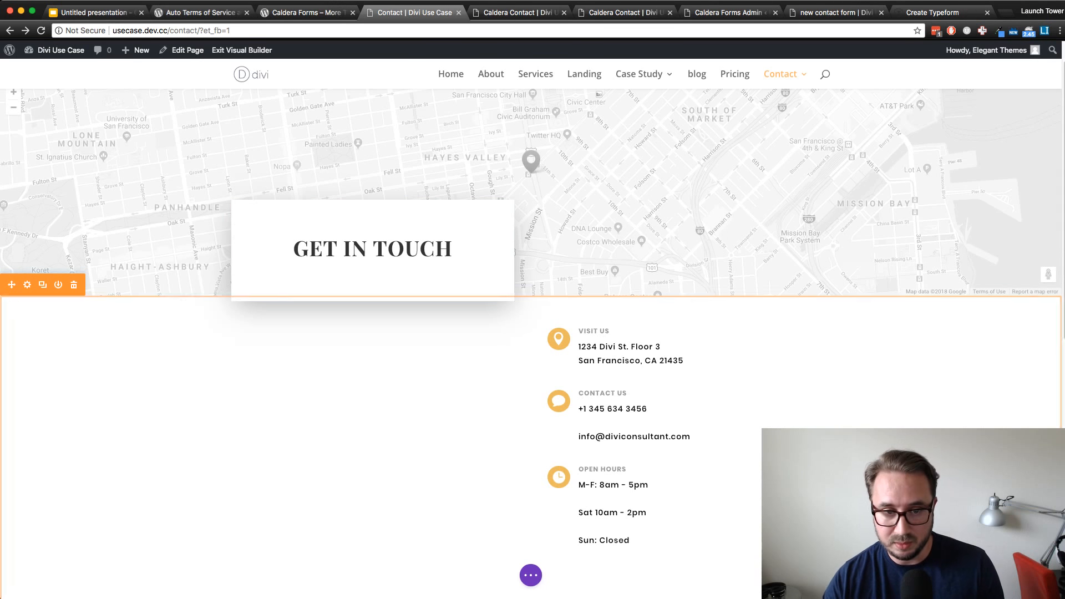
scroll(665, 411, down, 2)
scroll(665, 410, down, 2)
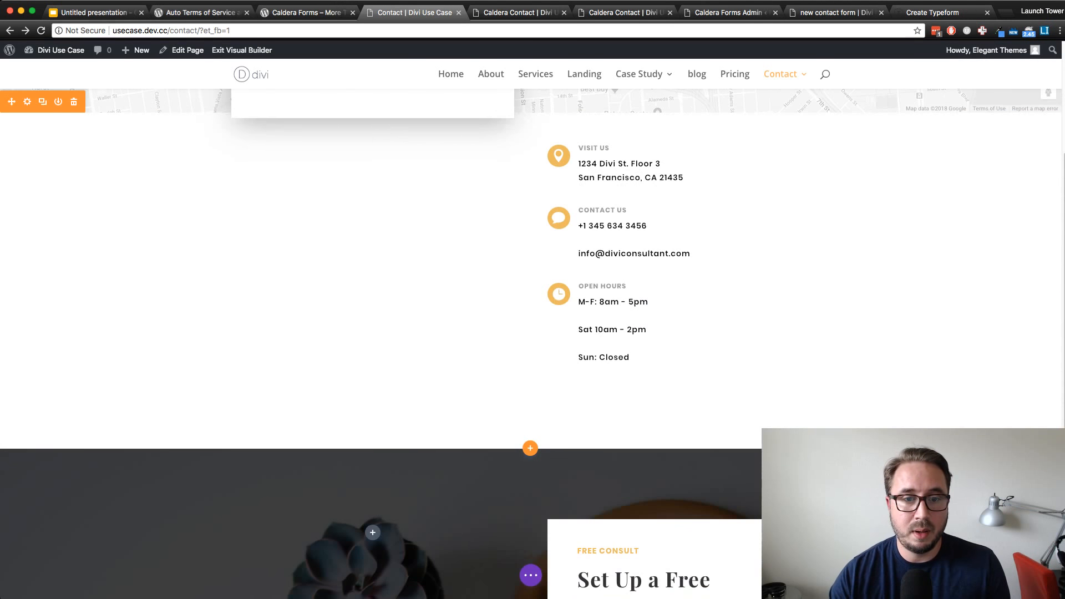
scroll(666, 410, up, 4)
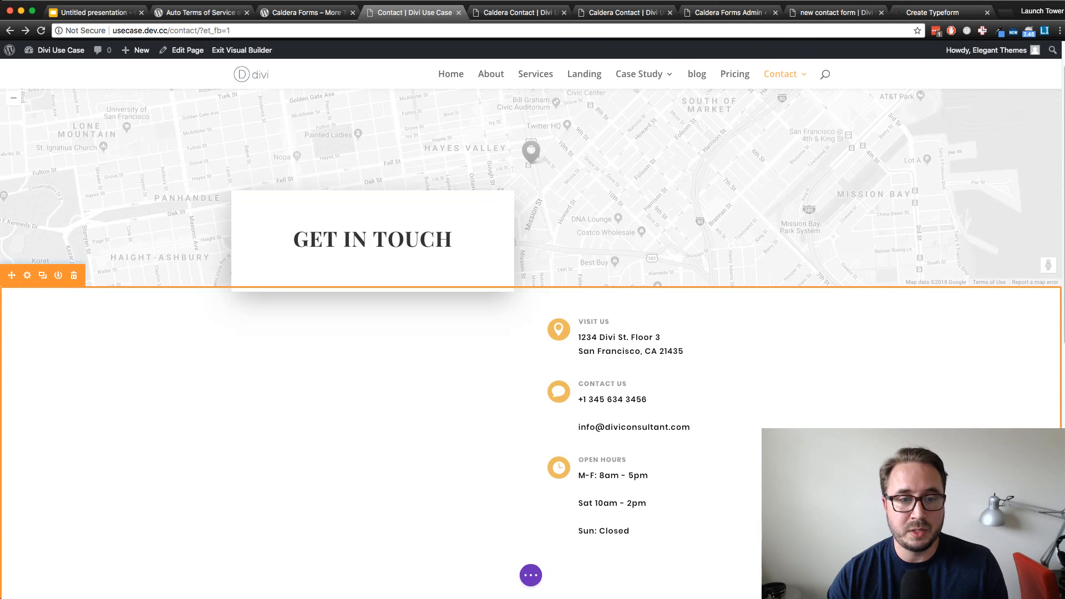
scroll(666, 411, down, 8)
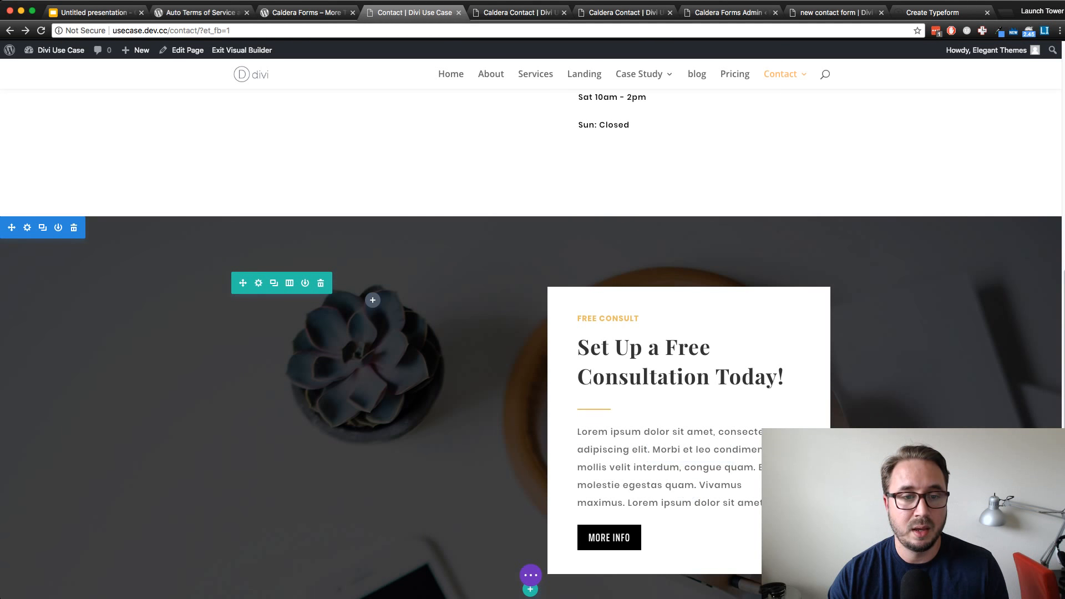
scroll(688, 466, up, 8)
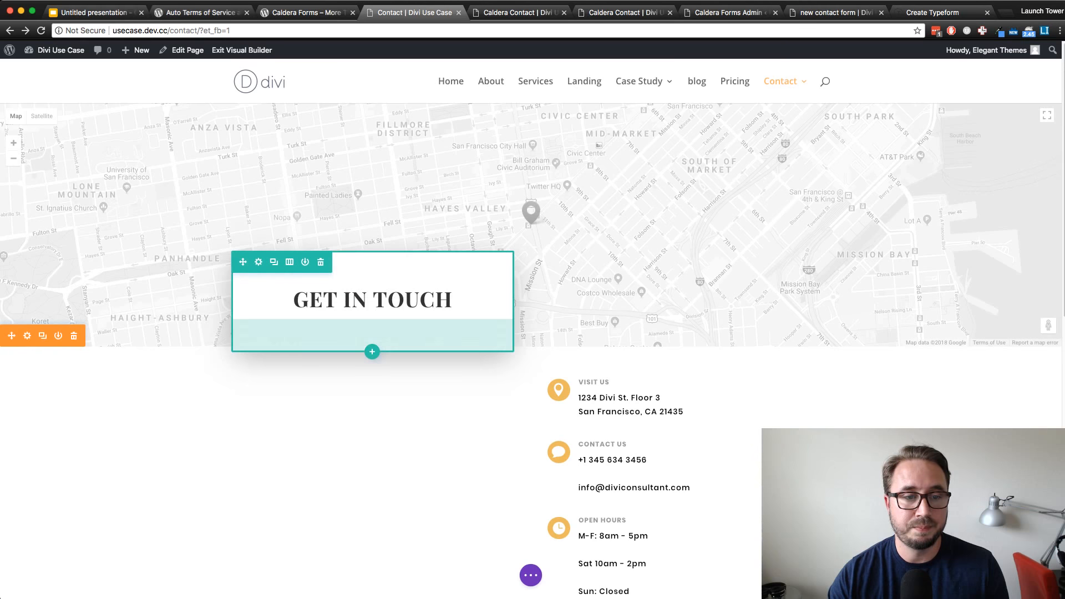
key(super+z)
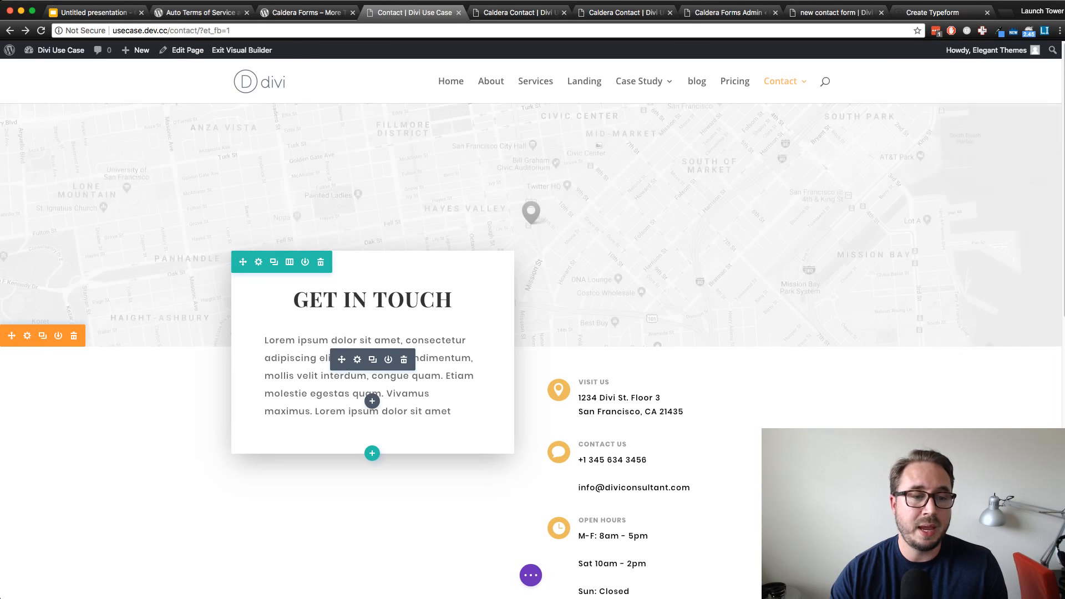
Try clearing the lorem ipsum content of the text module below the Get In Touch heading, and discard the edit
click(357, 359)
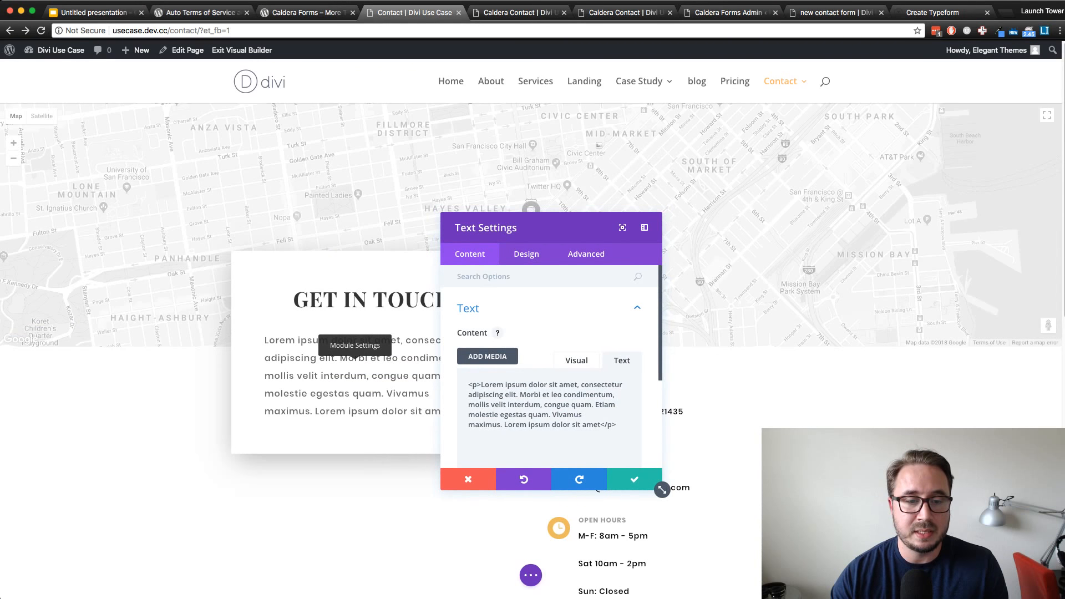
key(super+a)
key(BackSpace)
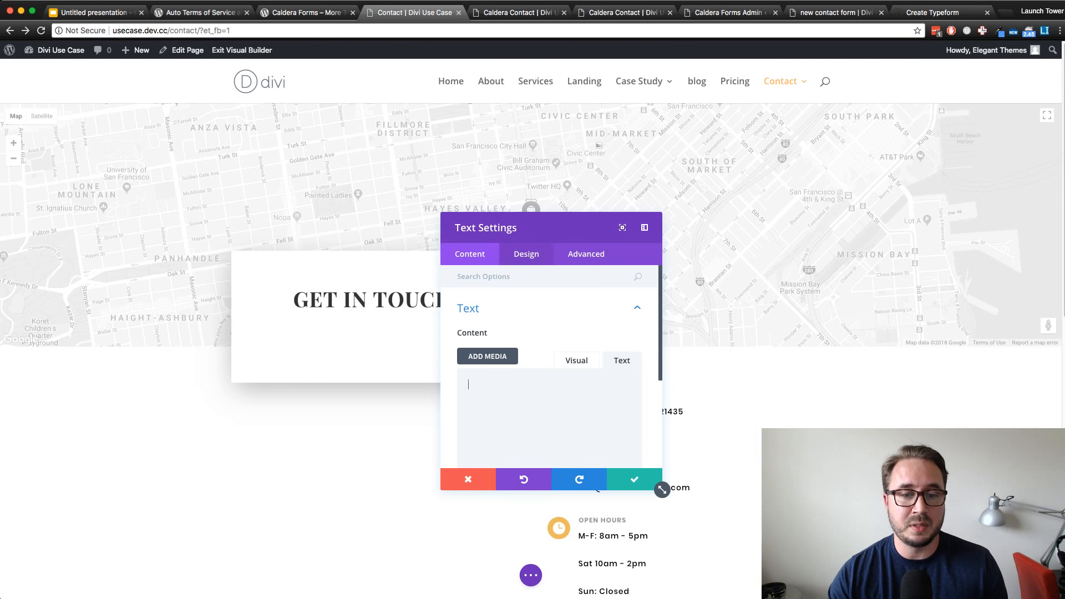
scroll(662, 489, down, 10)
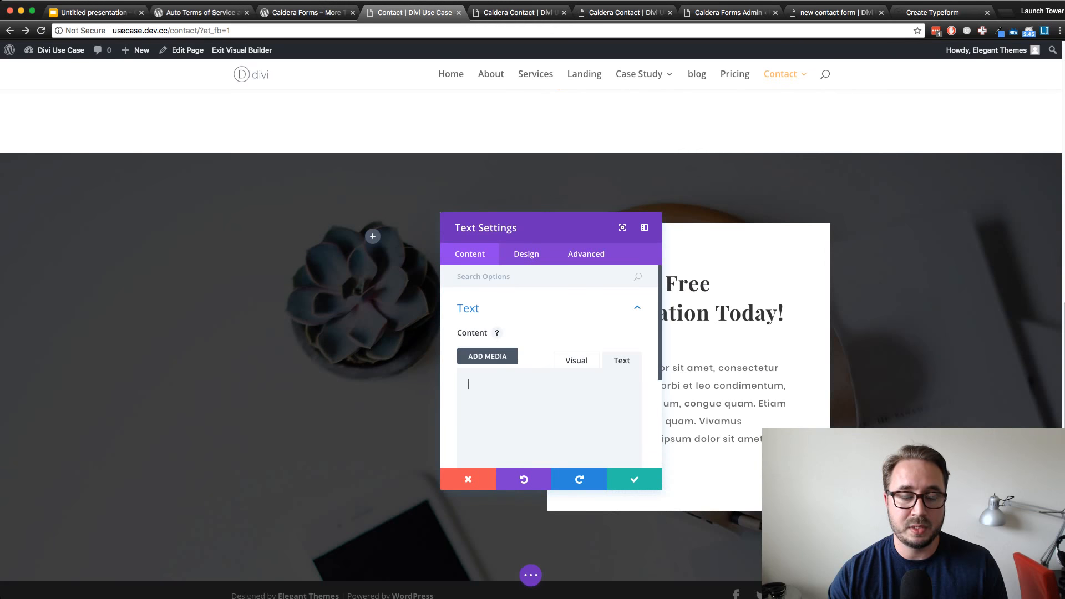
scroll(662, 489, up, 3)
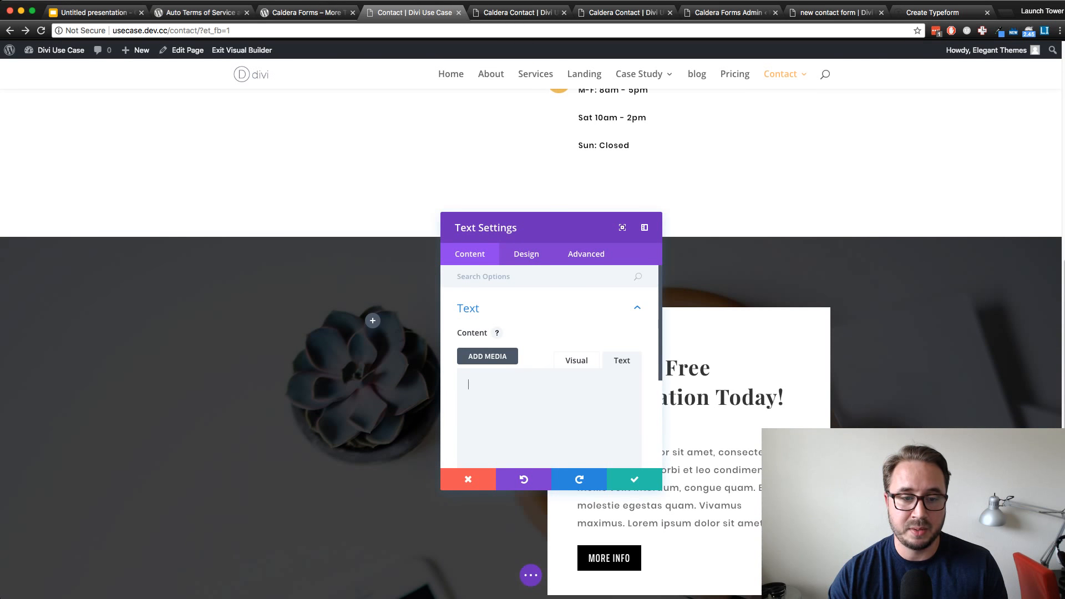
scroll(661, 489, up, 12)
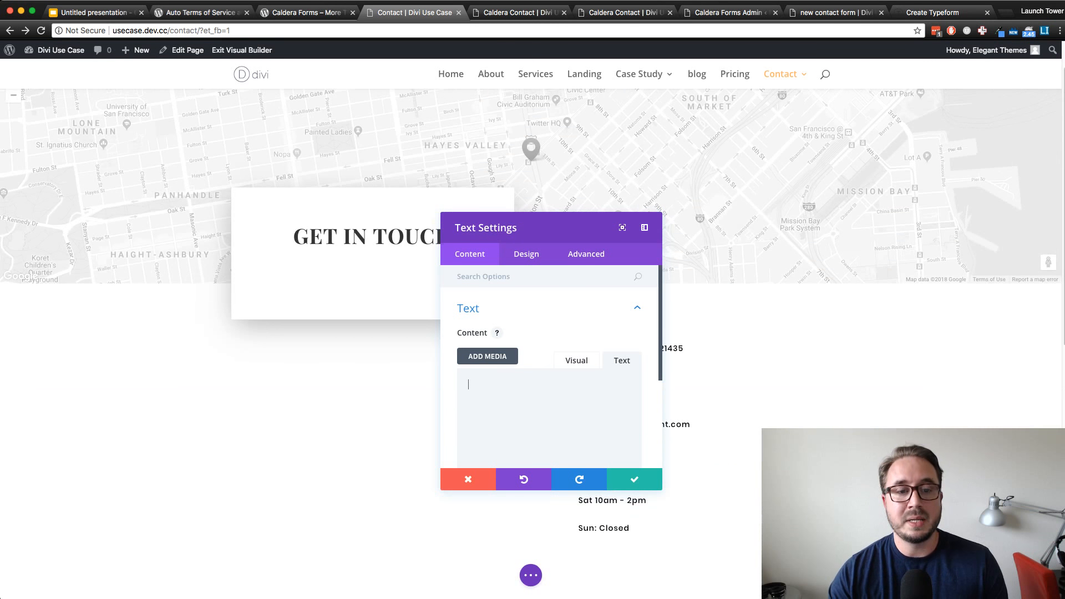
scroll(661, 489, up, 3)
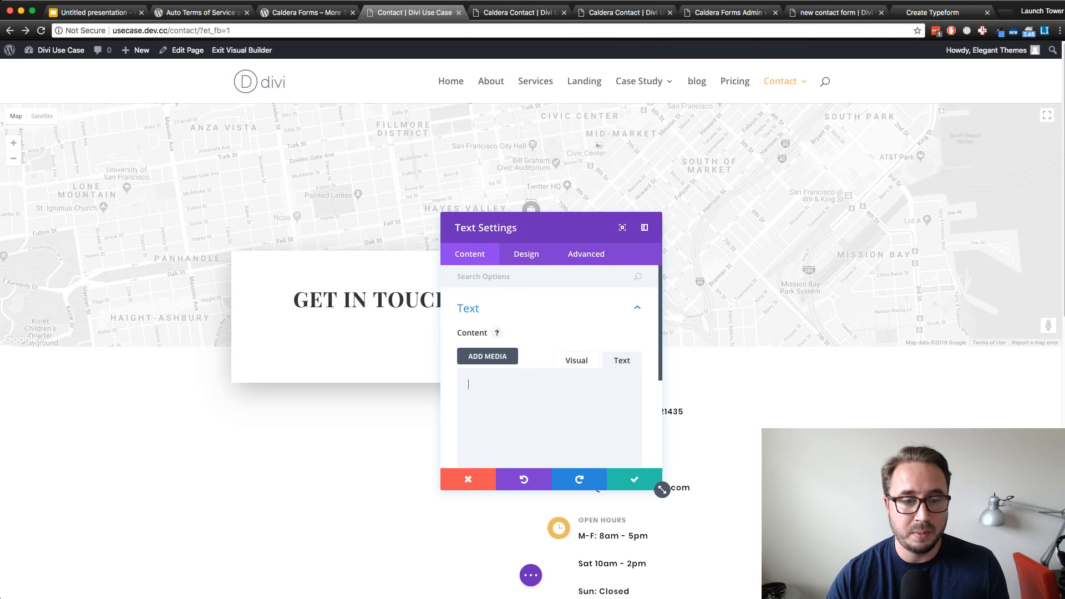
key(Escape)
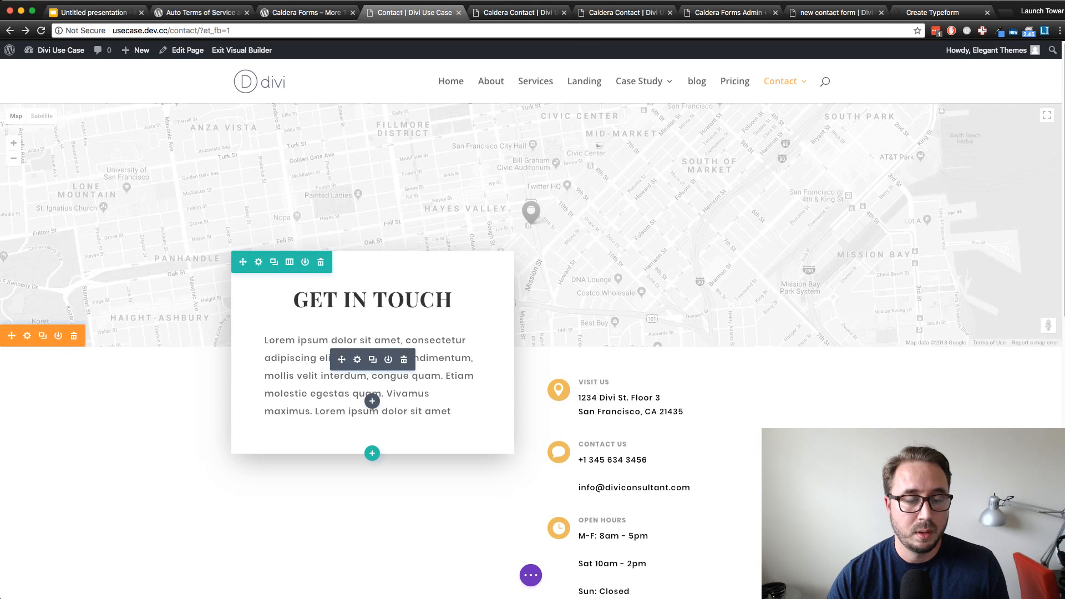
Delete the lorem ipsum text module and insert a new Text module below the Get In Touch heading
click(404, 360)
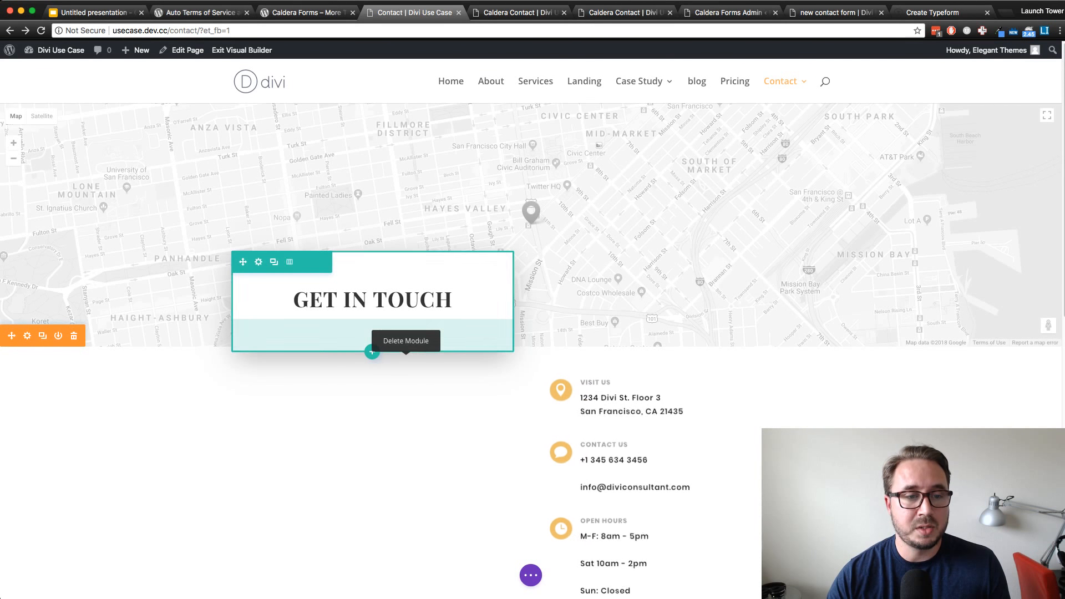
click(372, 314)
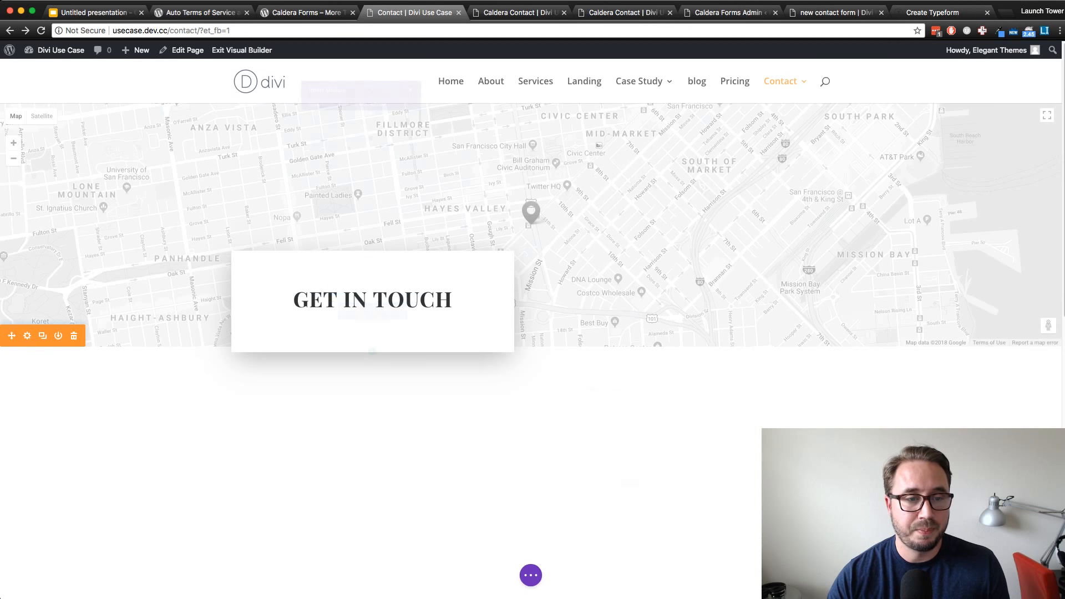
text(tex)
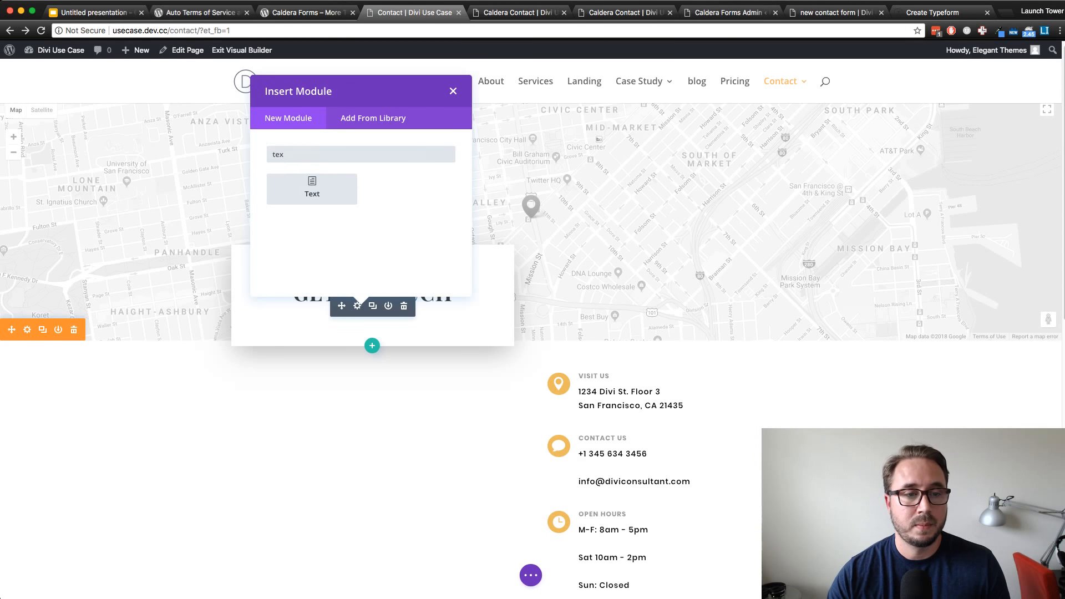
click(311, 189)
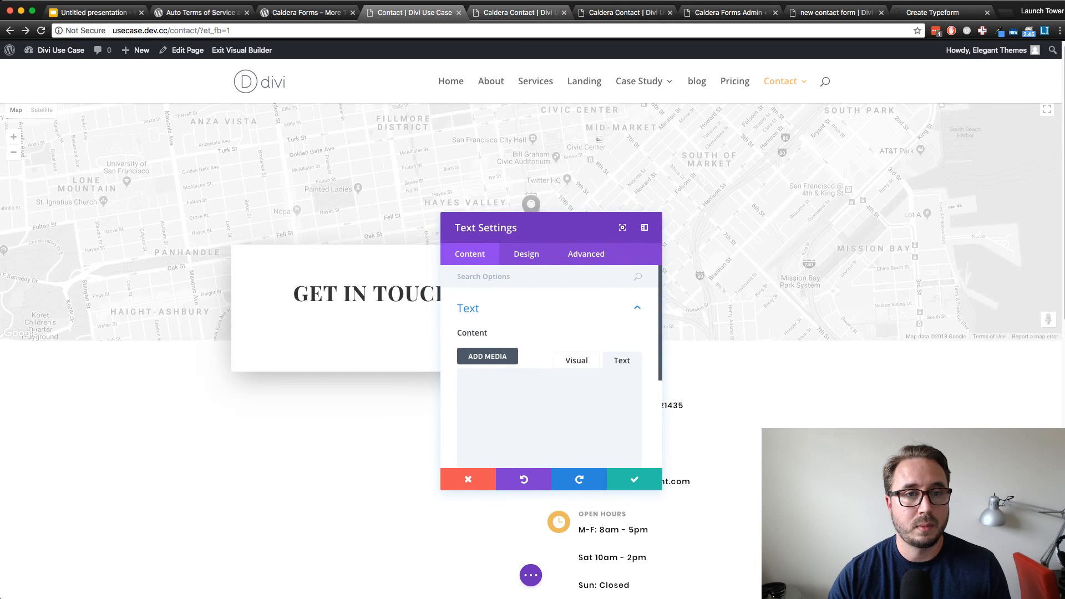
Switch to the list of Caldera forms and copy the shortcode of "new contact form"
key(ctrl+Tab)
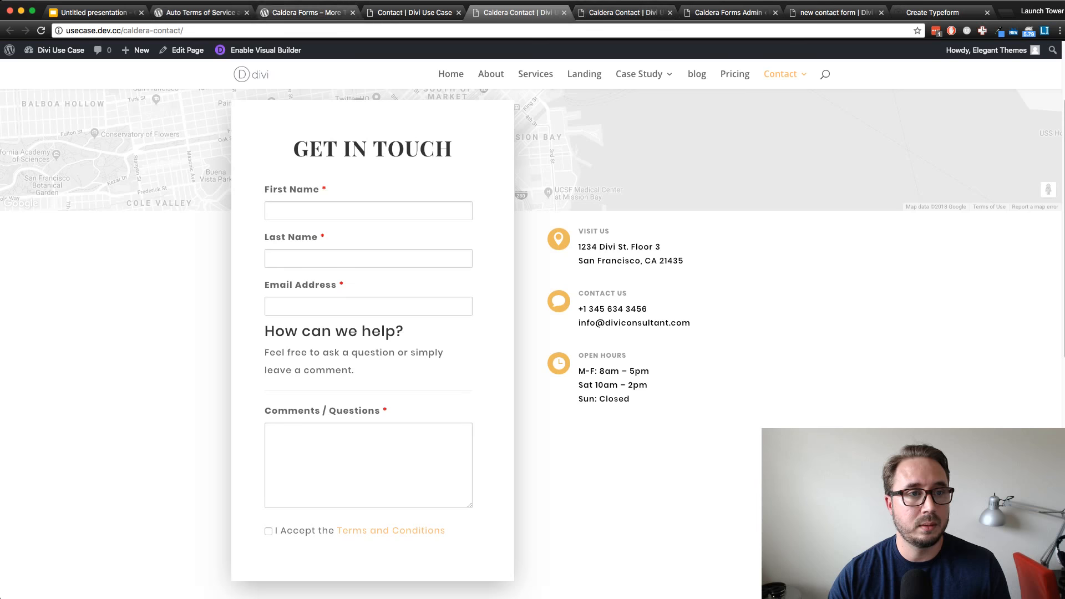
key(ctrl+shift+Tab)
key(ctrl+shift+Tab)
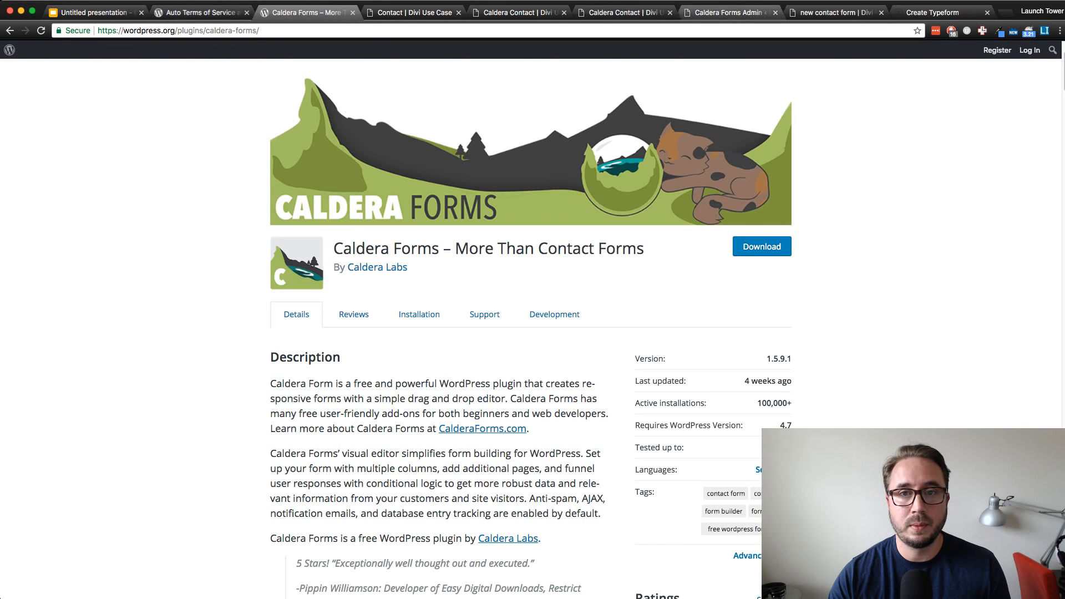
key(super+7)
key(ctrl+Tab)
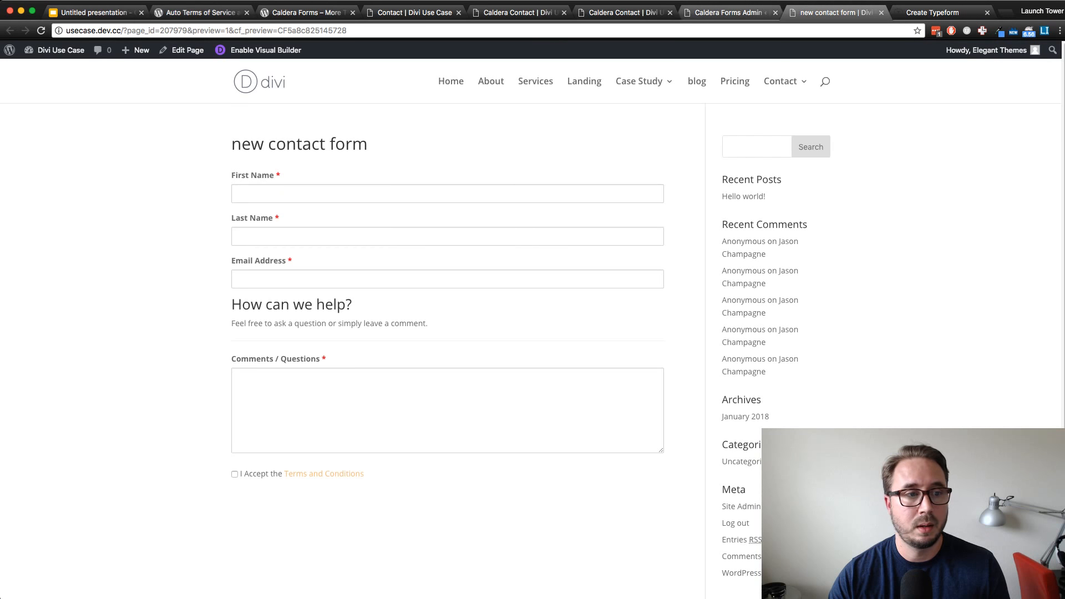
key(ctrl+shift+Tab)
click(195, 244)
key(super+c)
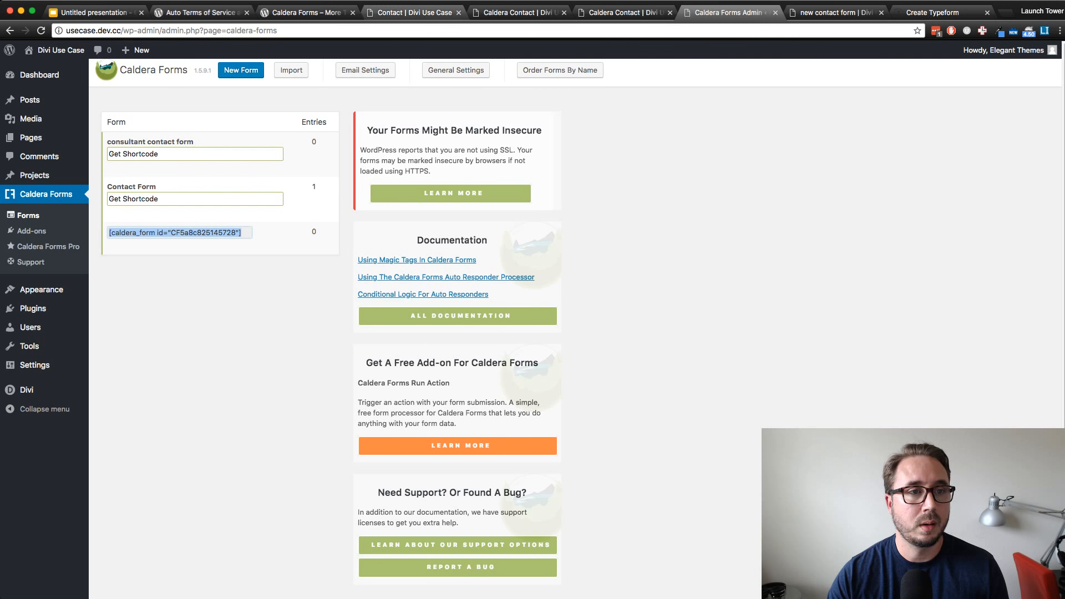
Paste the shortcode [caldera_form id="CF5a8c825145728"] into the new Text module's content on the Contact page and save the module
click(415, 12)
click(311, 13)
click(415, 12)
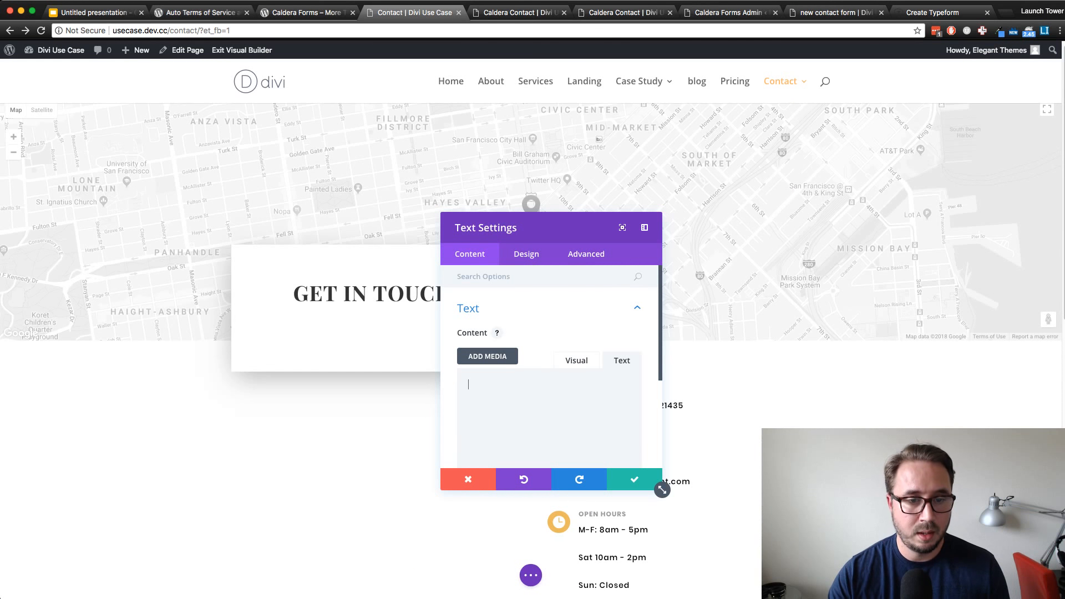
key(super+v)
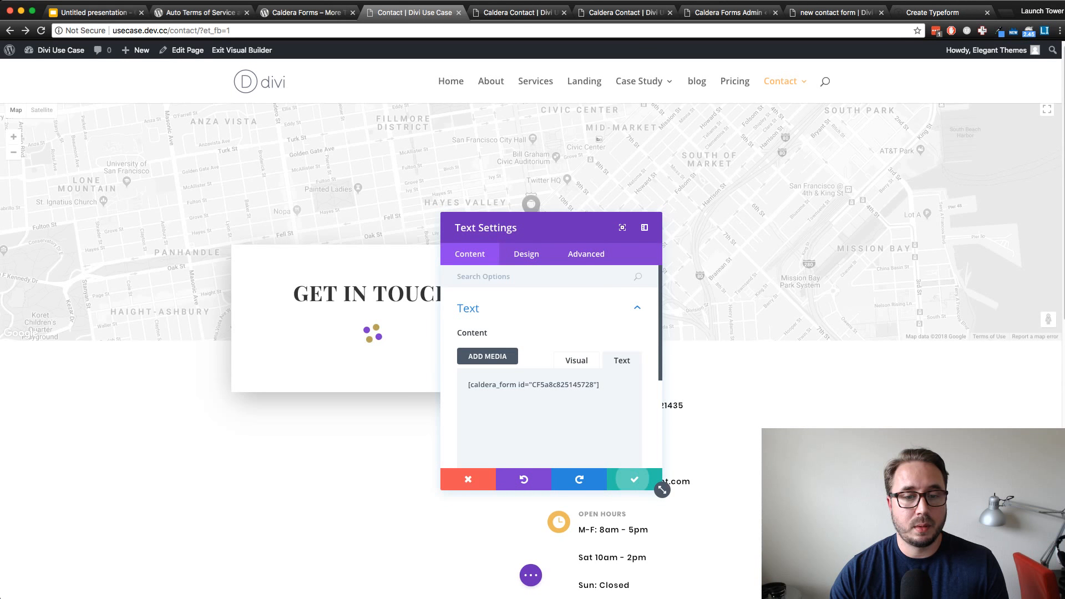
click(634, 480)
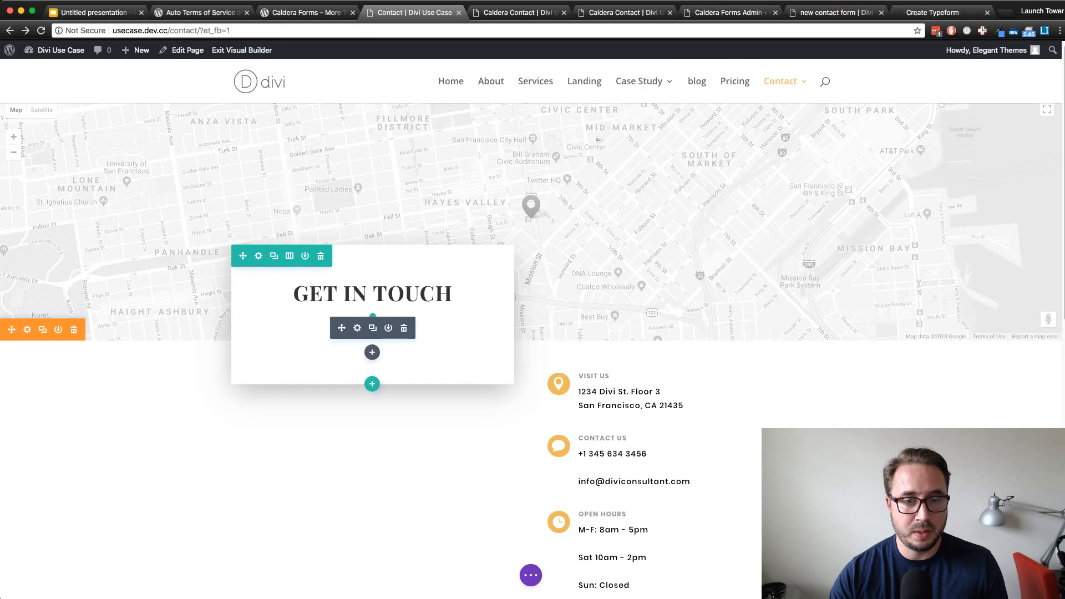
scroll(632, 360, down, 2)
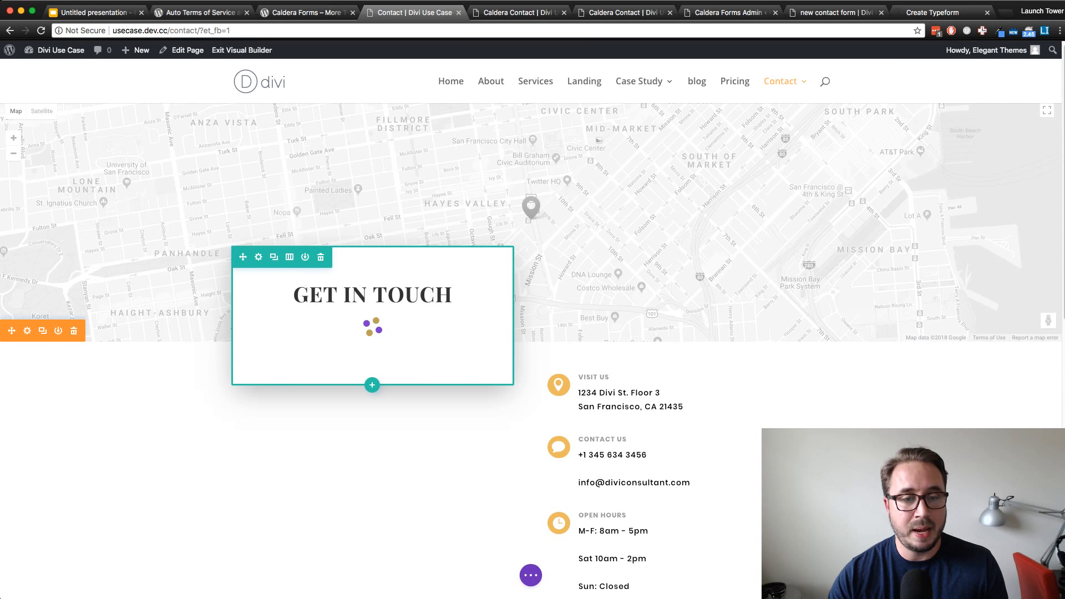
scroll(531, 332, down, 6)
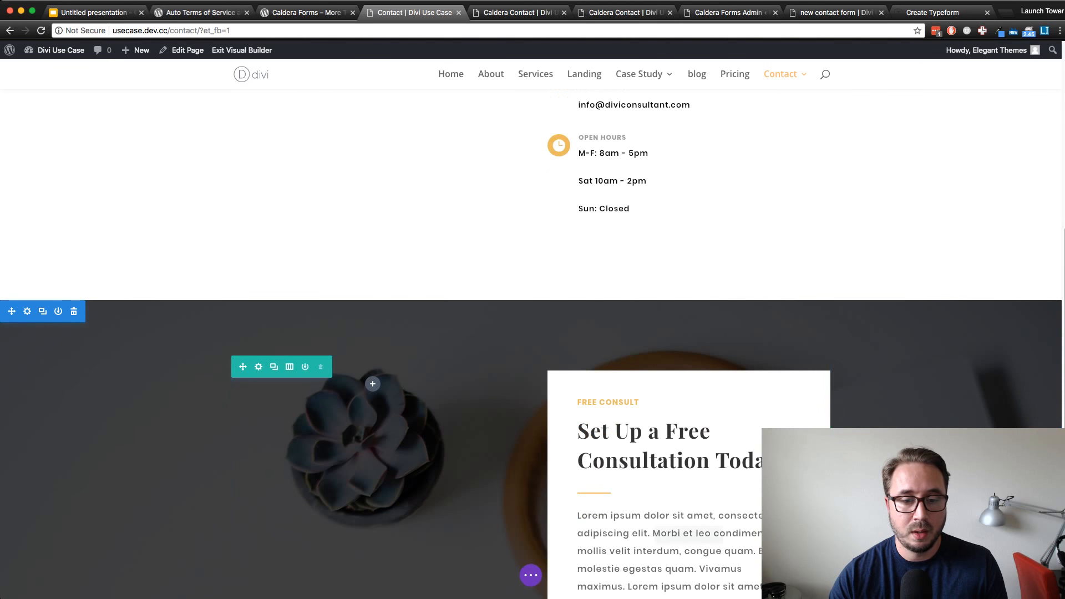
Copy the style of the lorem ipsum text module under Set Up a Free Consultation Today! and paste it onto the Get In Touch form's text module
scroll(688, 555, down, 1)
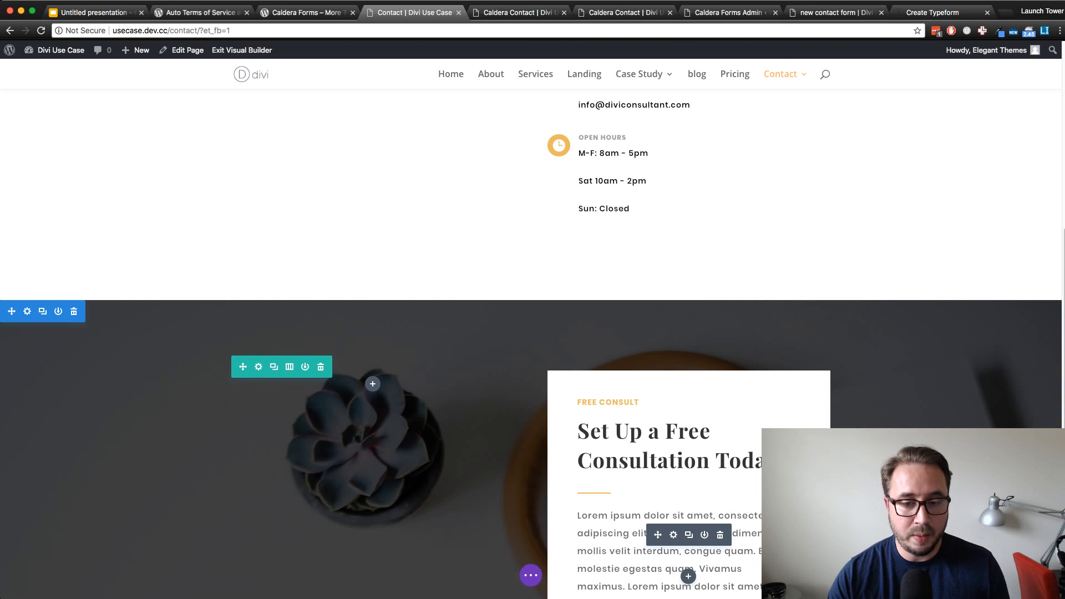
right_click(668, 528)
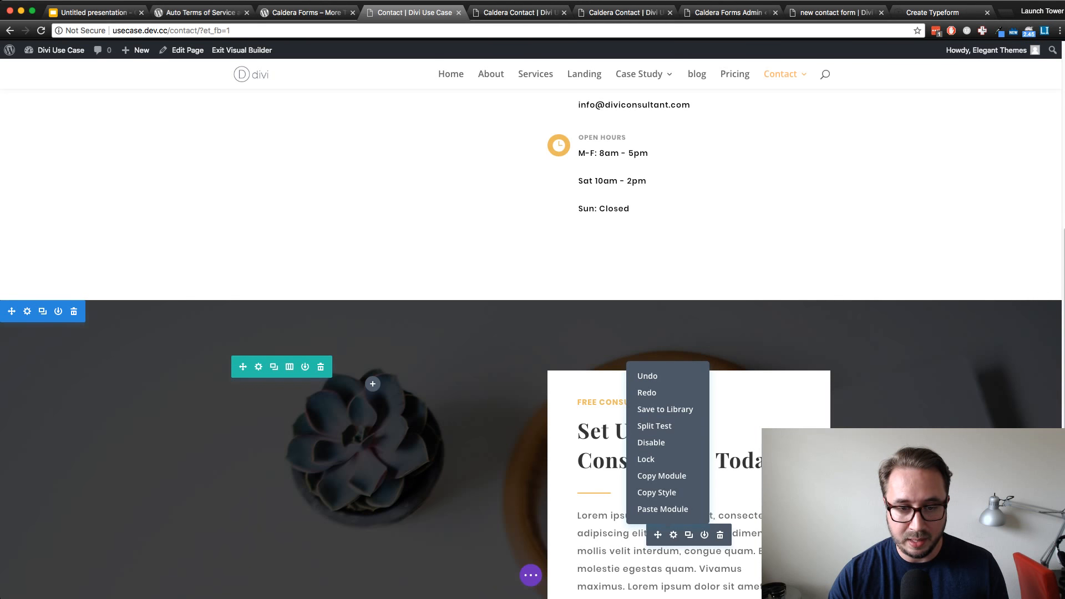
click(662, 509)
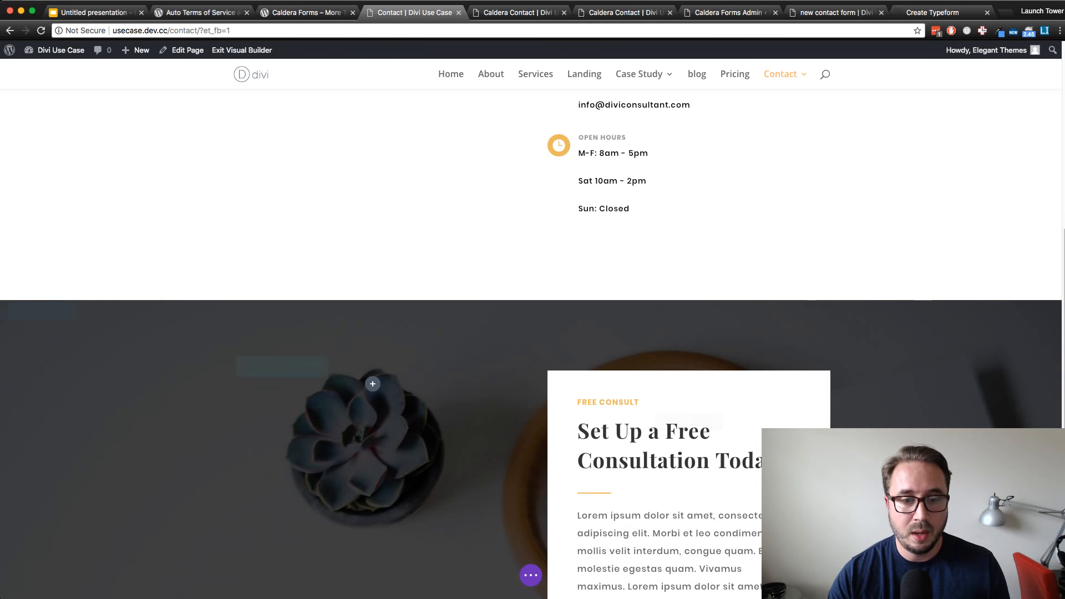
scroll(663, 477, up, 7)
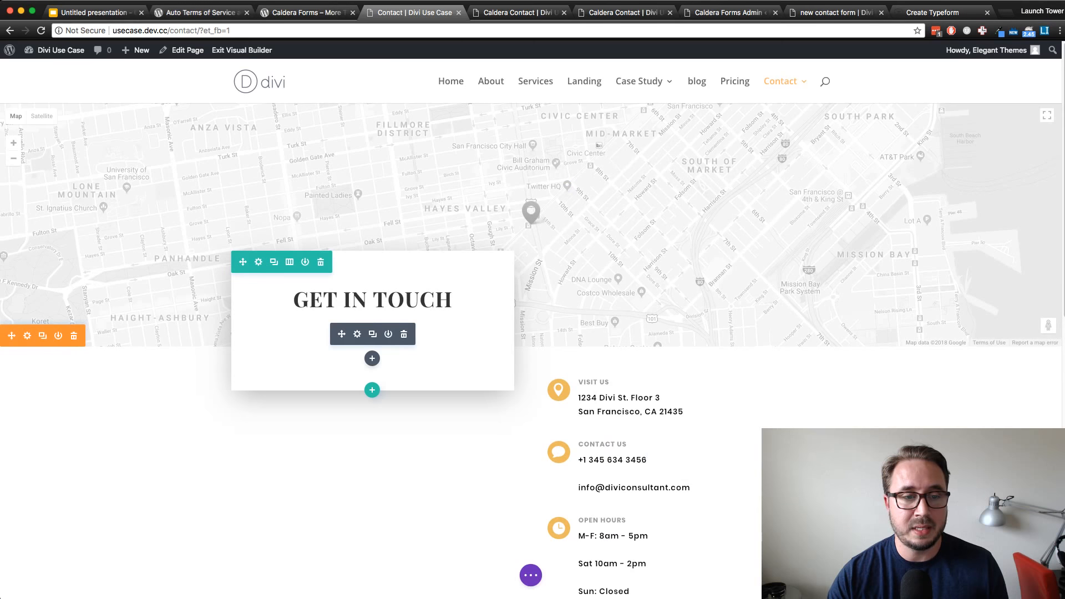
right_click(381, 333)
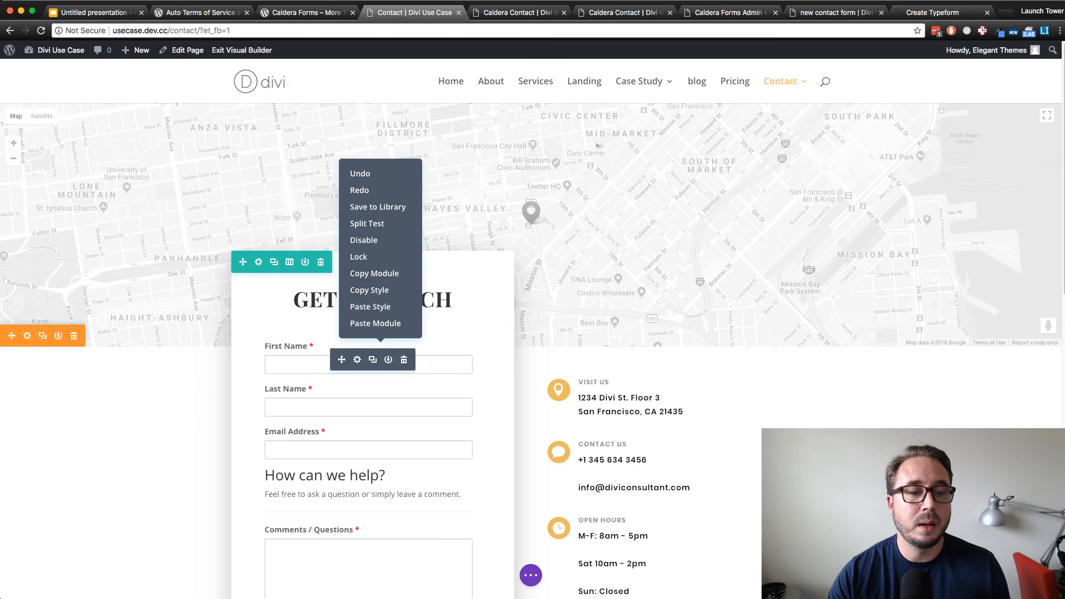
click(370, 306)
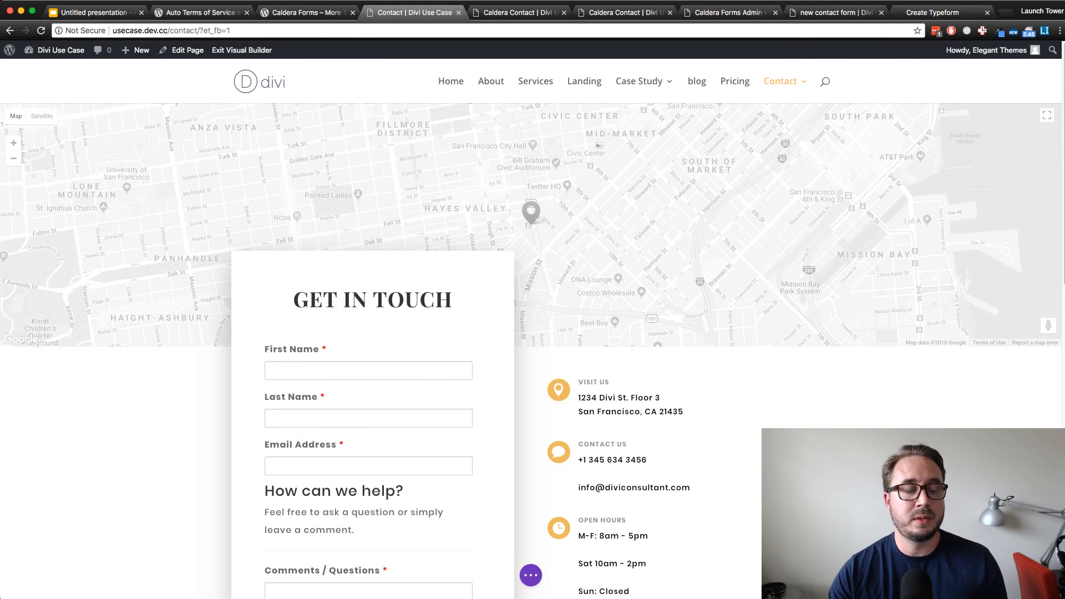
Examine the restyled form in the Get In Touch card, from the name fields down to the Terms and Conditions checkbox
scroll(533, 333, down, 5)
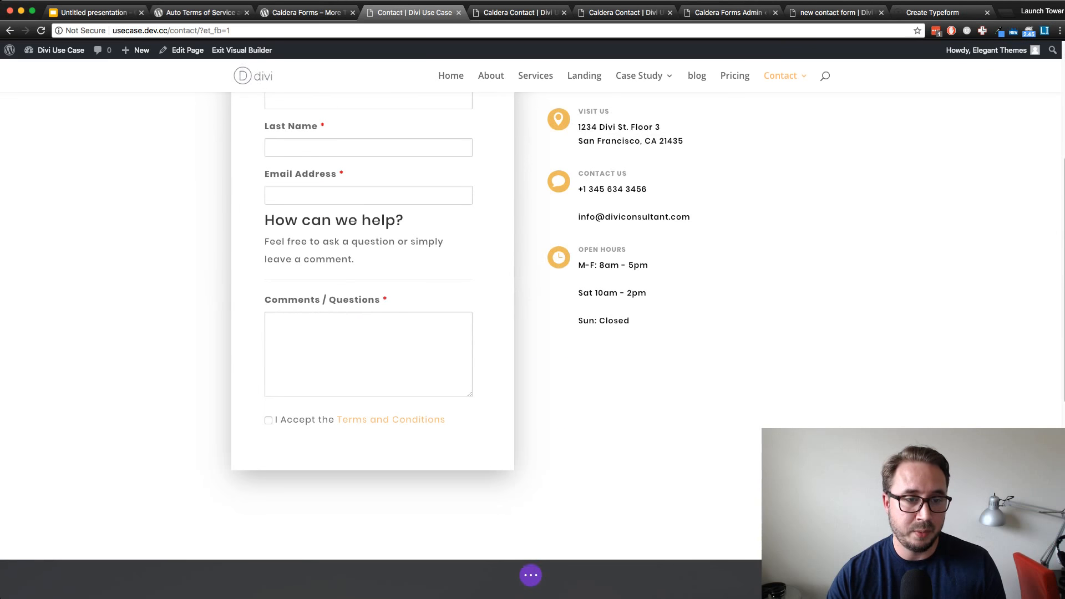
scroll(533, 333, up, 3)
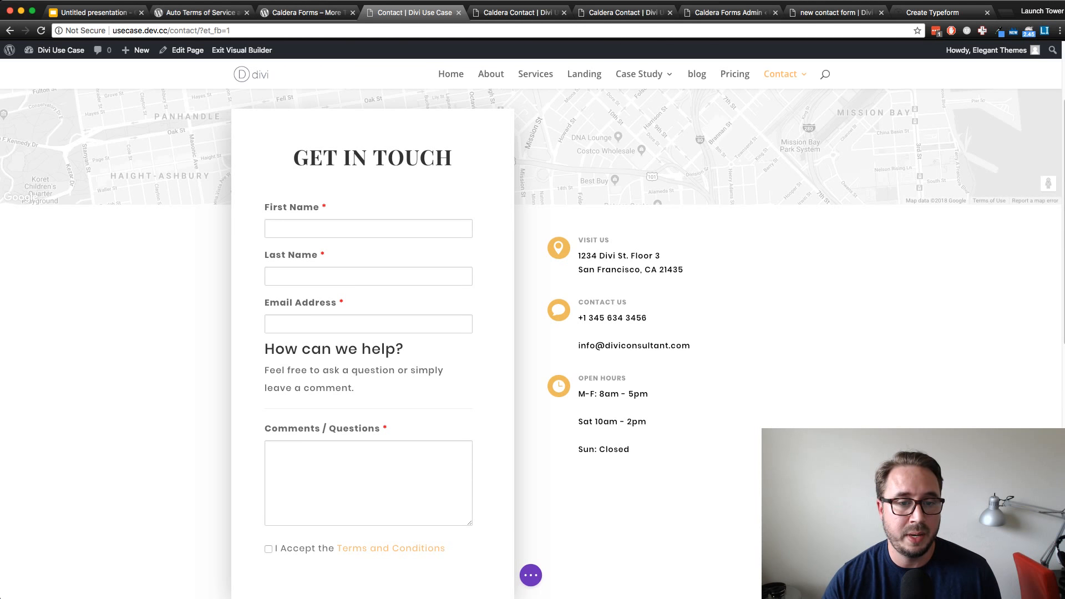
scroll(371, 332, down, 10)
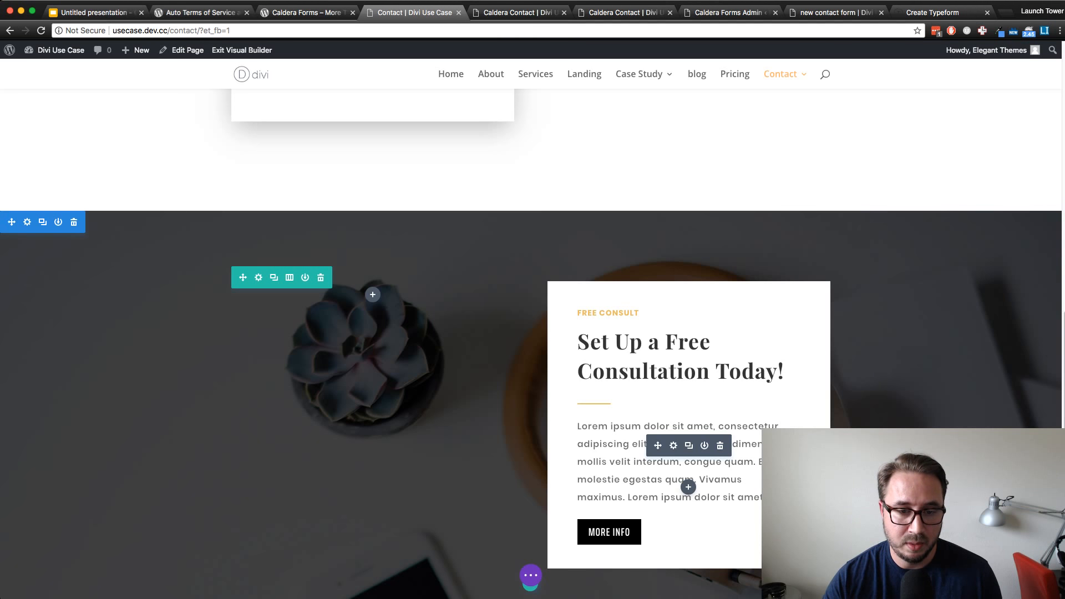
scroll(533, 344, up, 10)
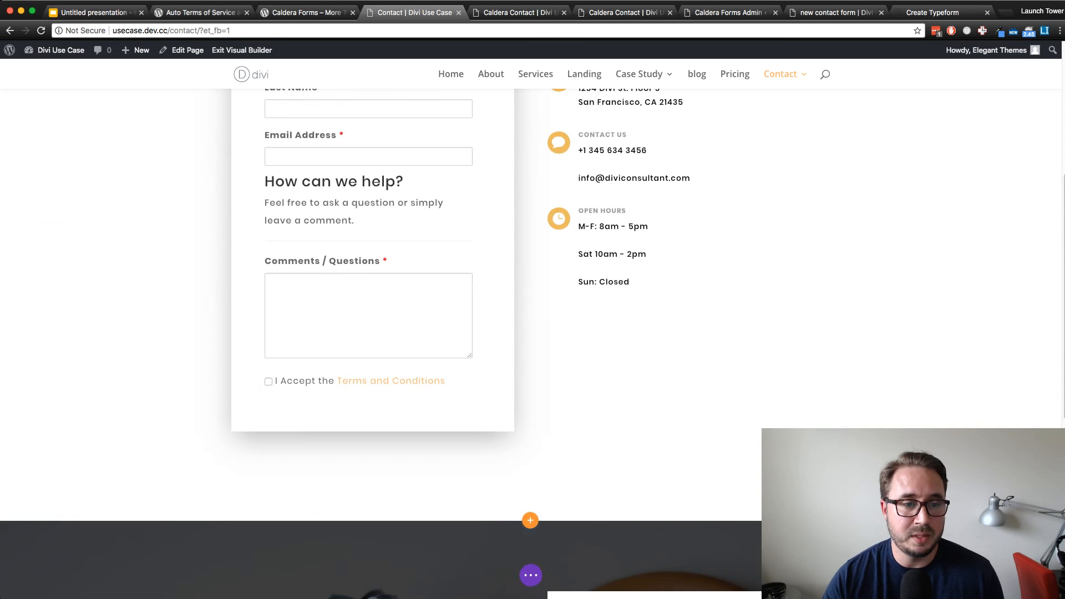
scroll(533, 344, down, 2)
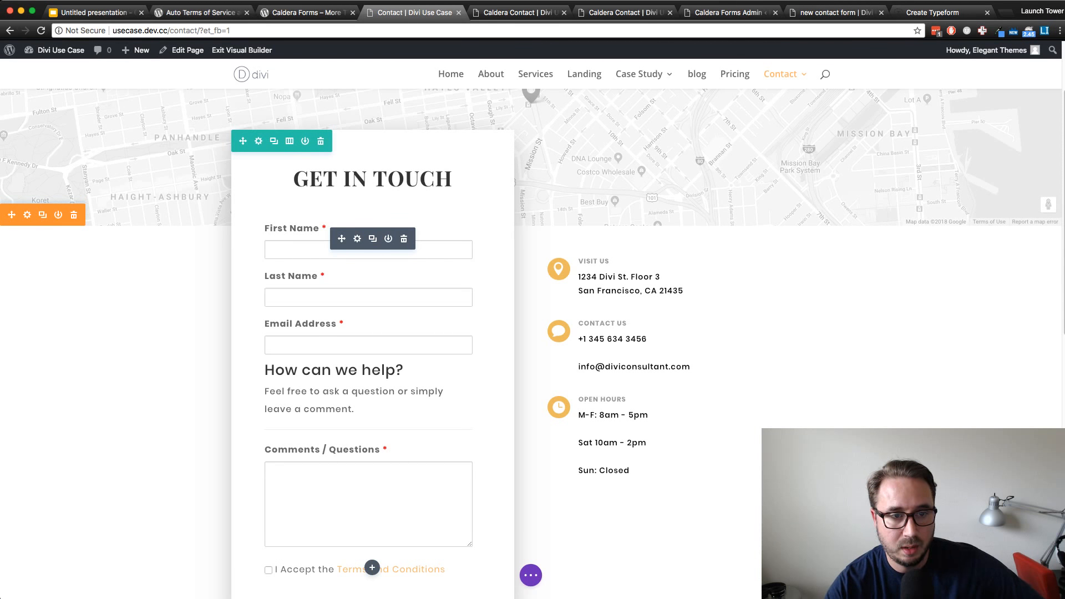
scroll(689, 290, down, 2)
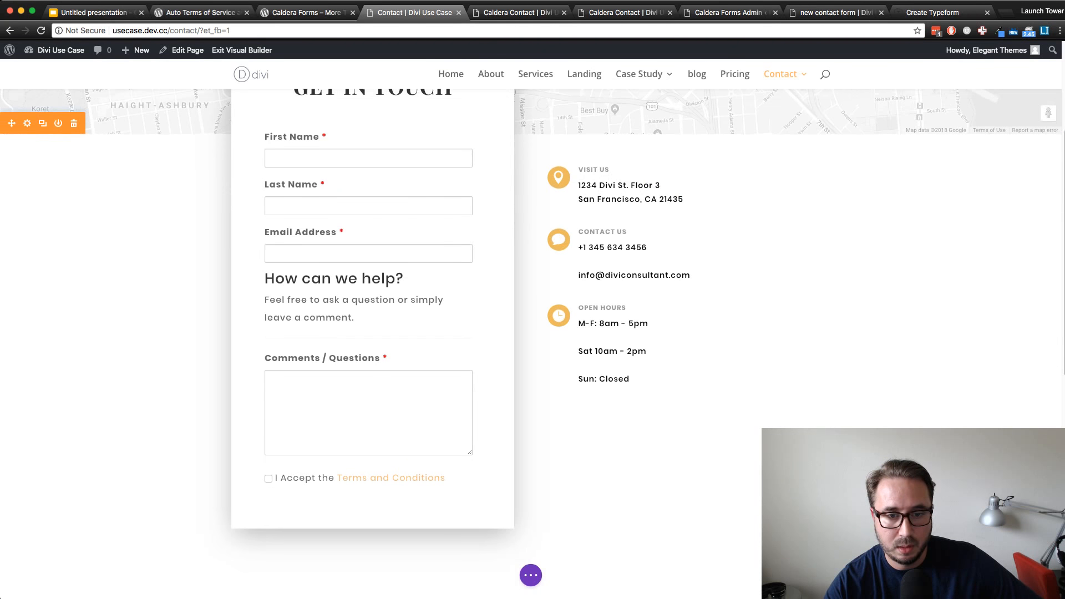
scroll(688, 289, up, 1)
scroll(688, 289, down, 1)
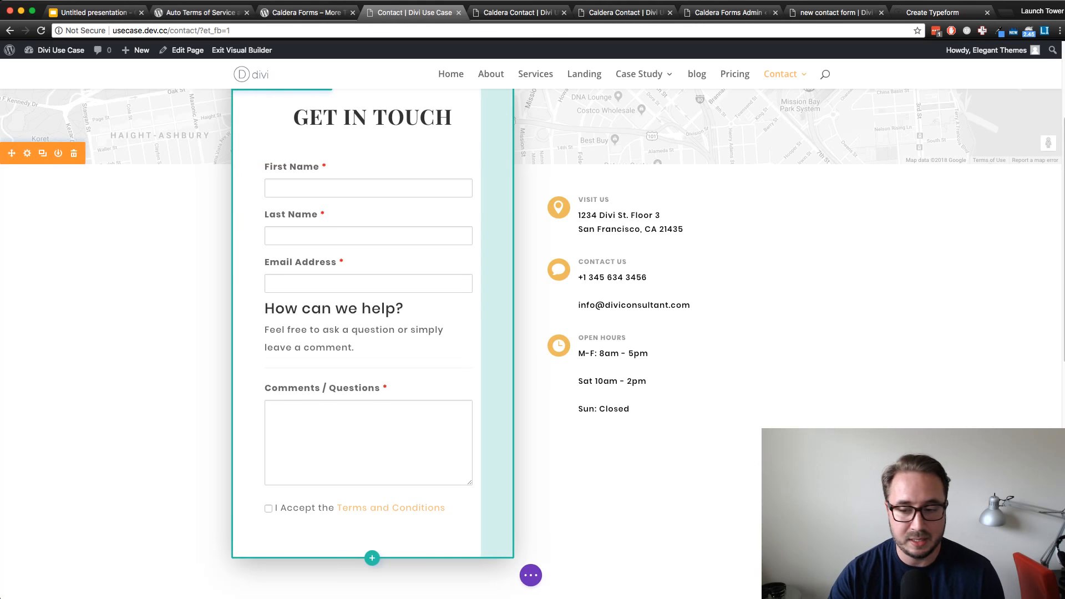
Expand the page-level builder controls and review the form's placement beside the contact details
click(531, 576)
scroll(610, 443, up, 1)
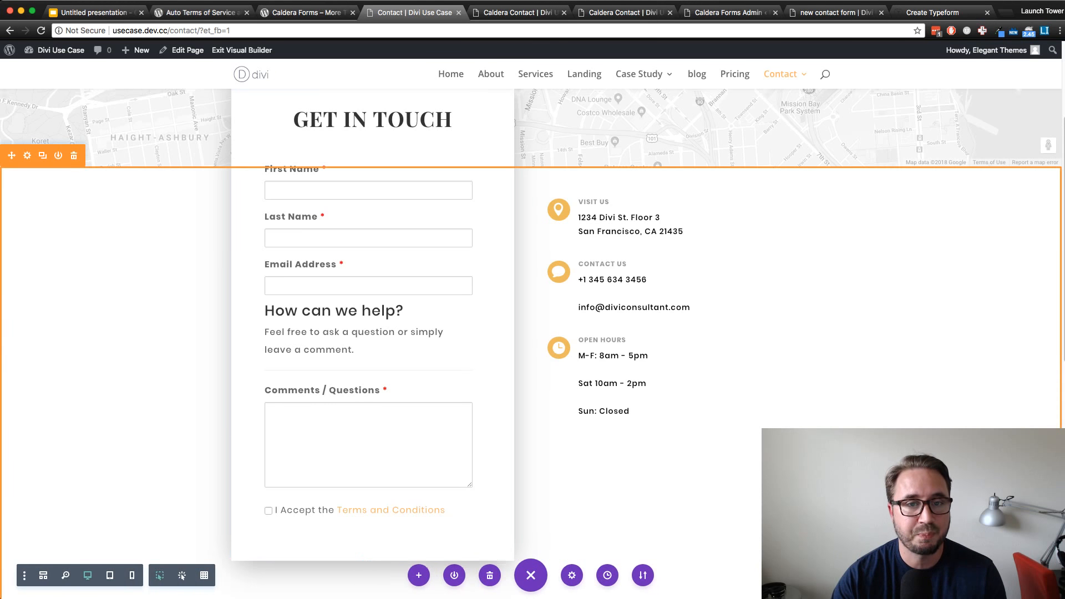
scroll(638, 422, up, 3)
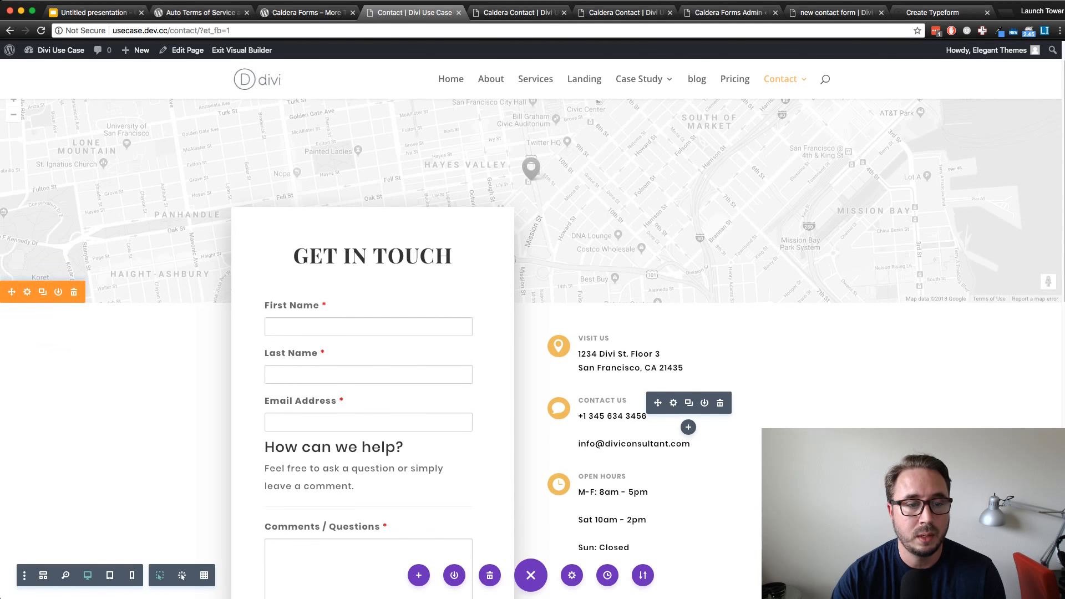
scroll(638, 438, down, 2)
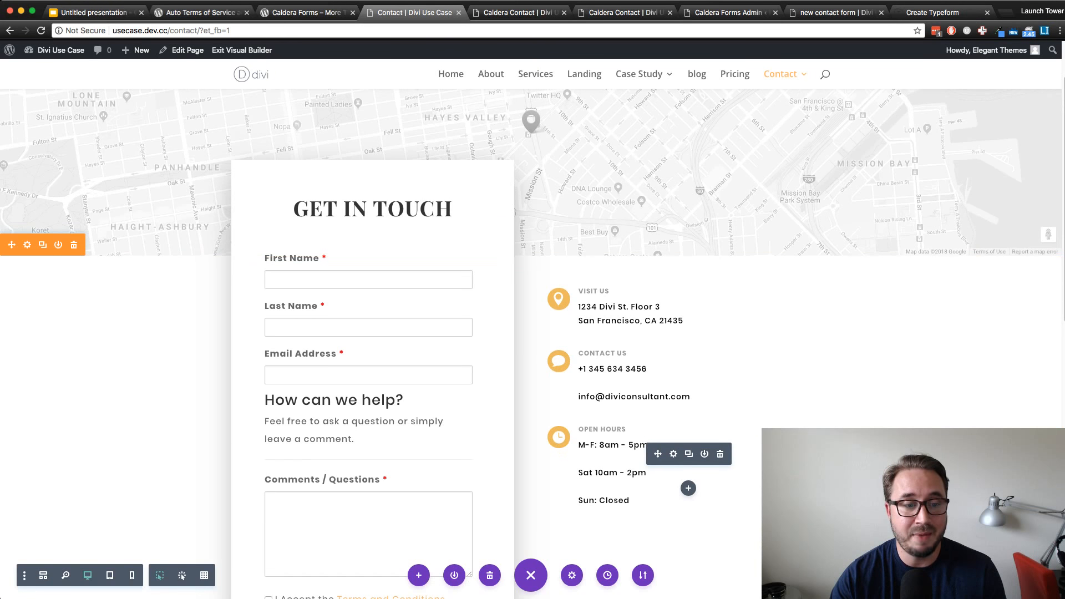
scroll(638, 422, down, 2)
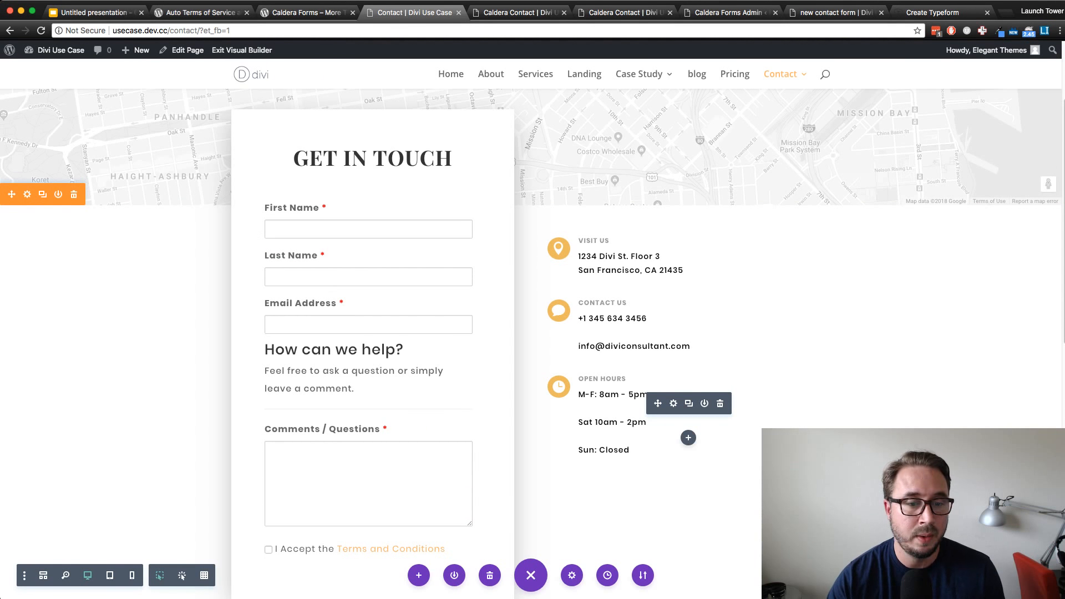
scroll(637, 421, down, 5)
scroll(638, 421, up, 1)
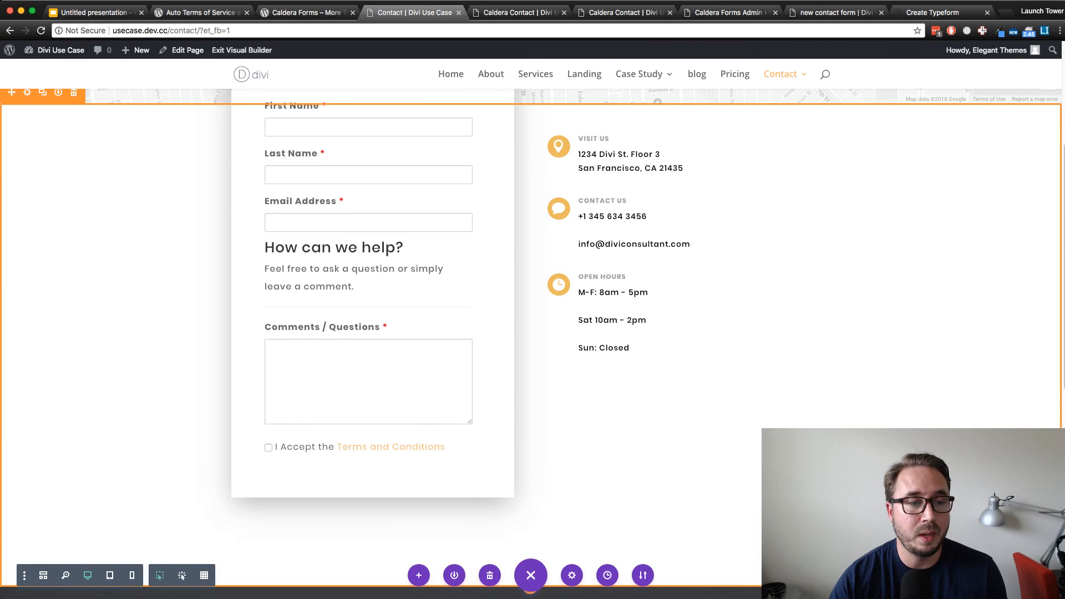
scroll(638, 422, up, 1)
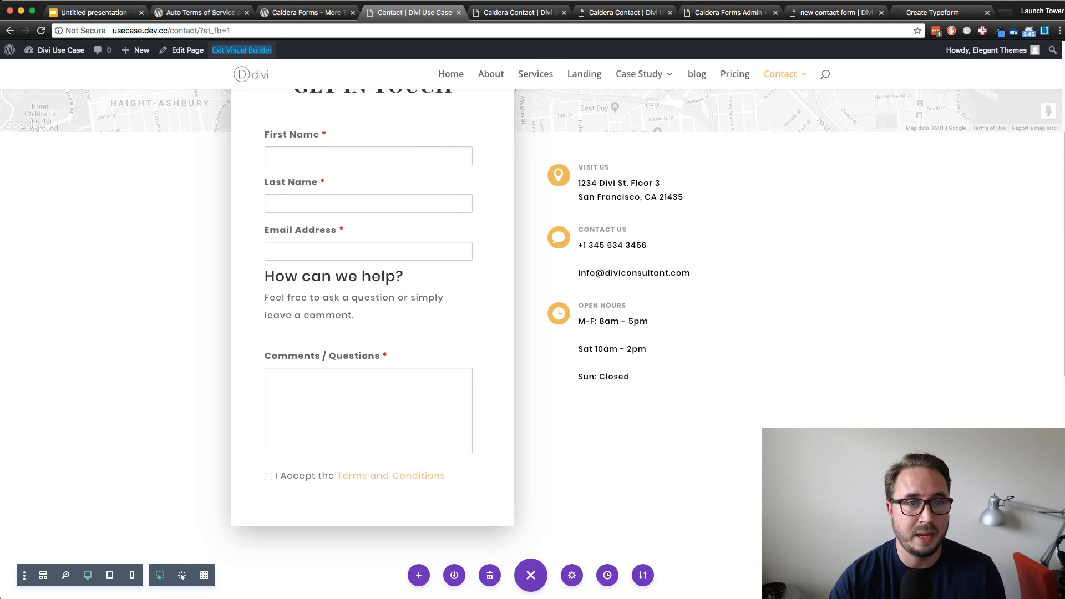
Open the live Contact page outside the Visual Builder in a new tab and tick the form's I Accept the Terms and Conditions checkbox
click(242, 50)
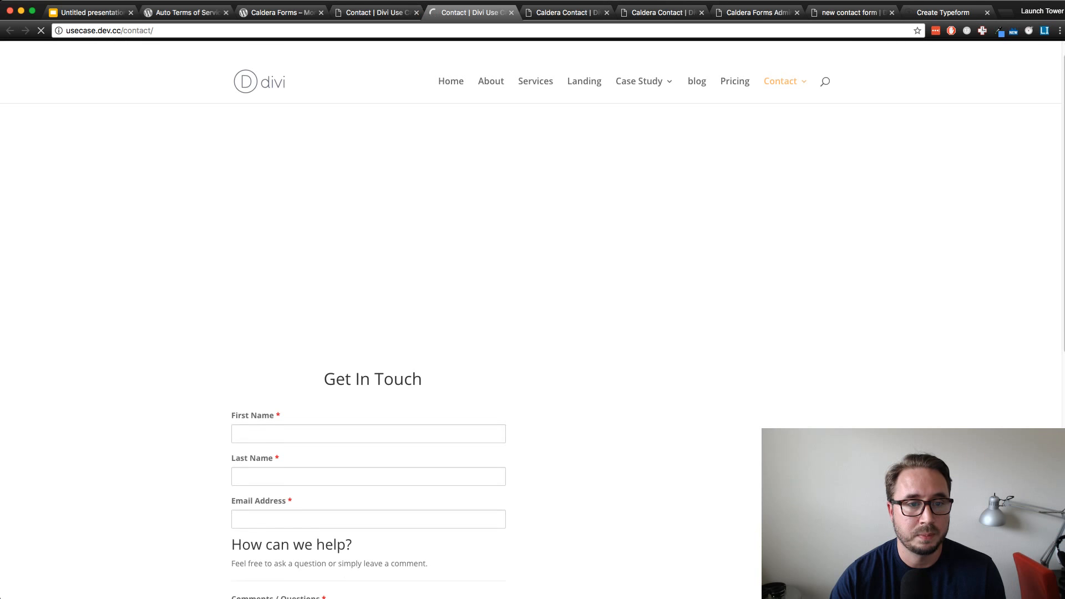
scroll(531, 344, down, 4)
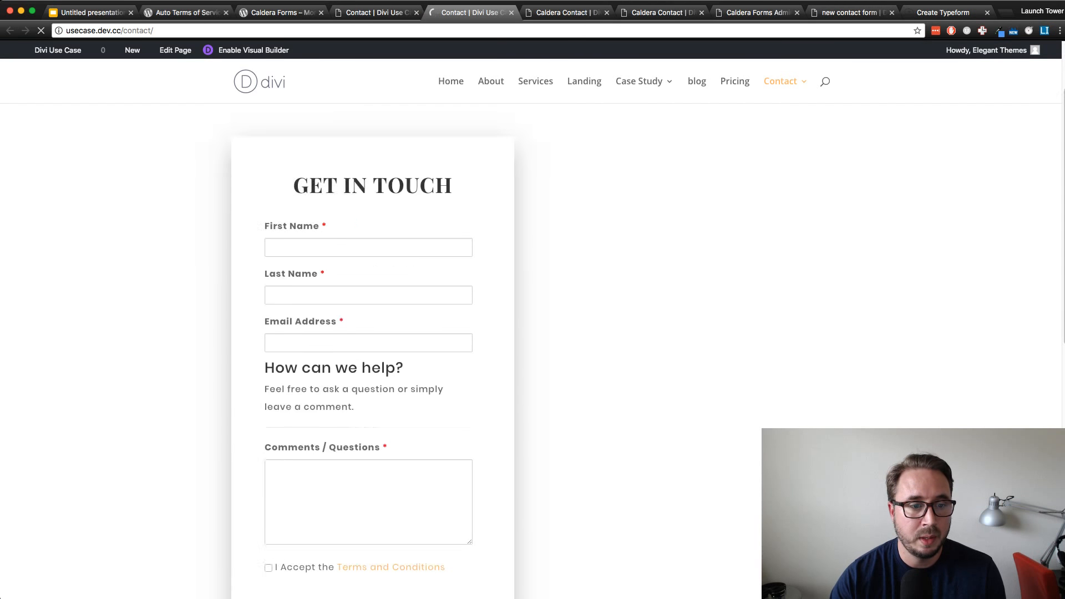
click(268, 449)
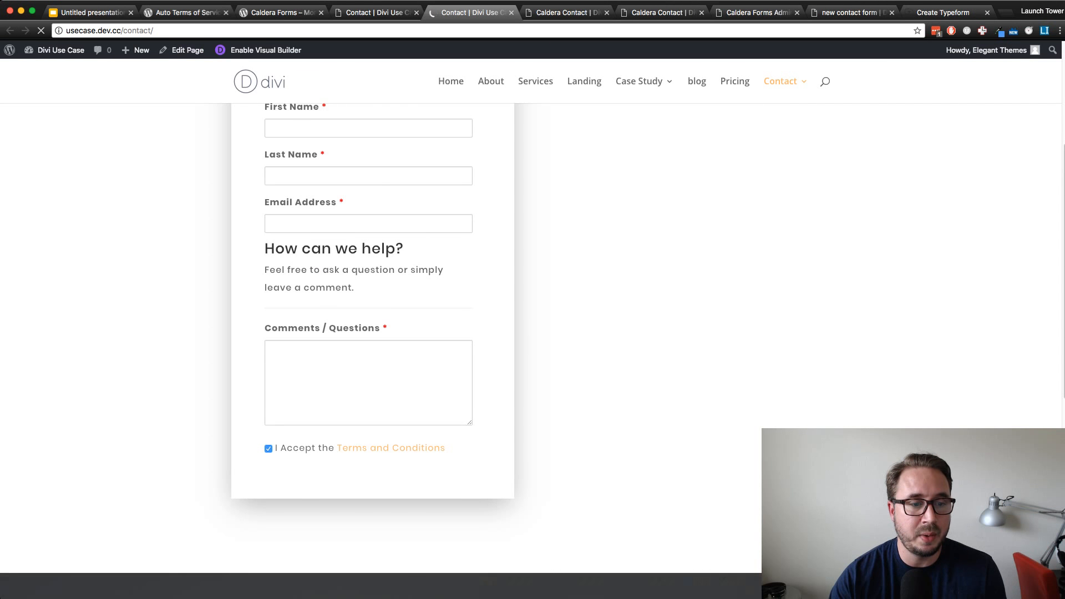
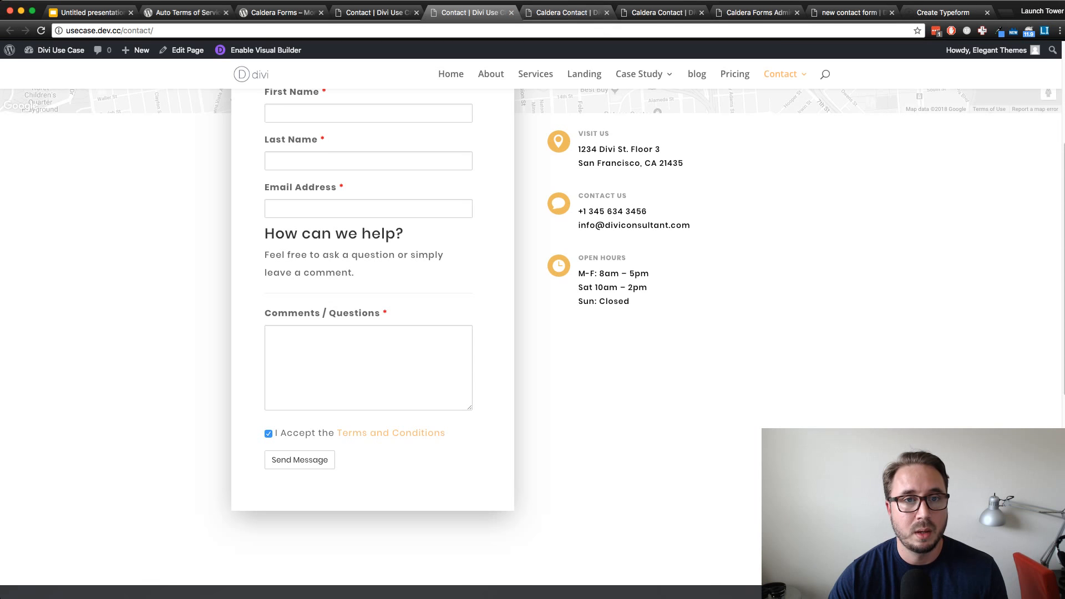
Switch to the Caldera Forms admin page and review its list of forms
click(567, 12)
click(472, 12)
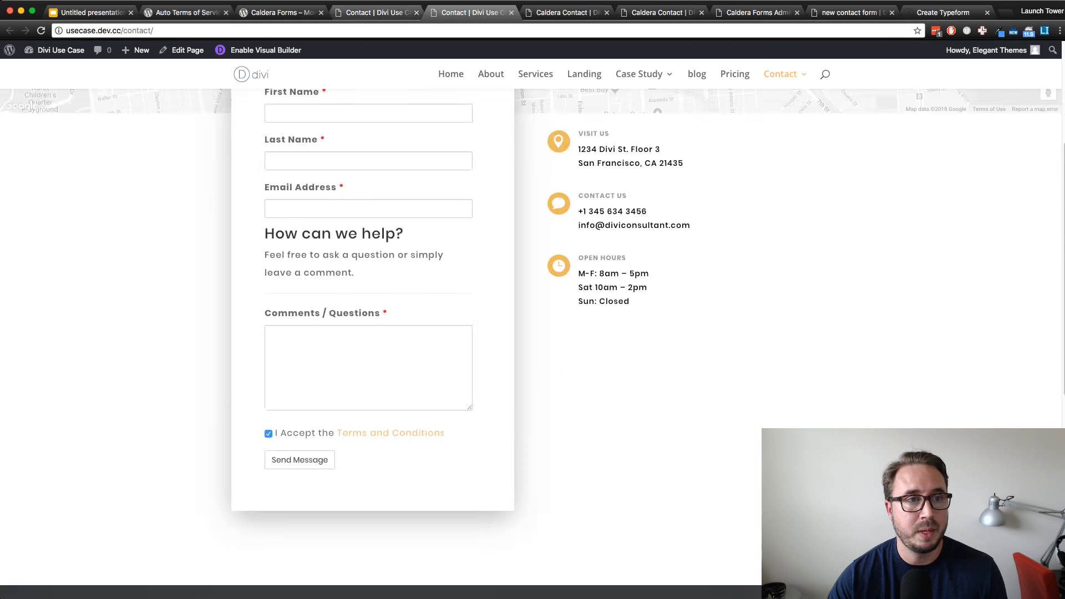
click(377, 13)
click(282, 12)
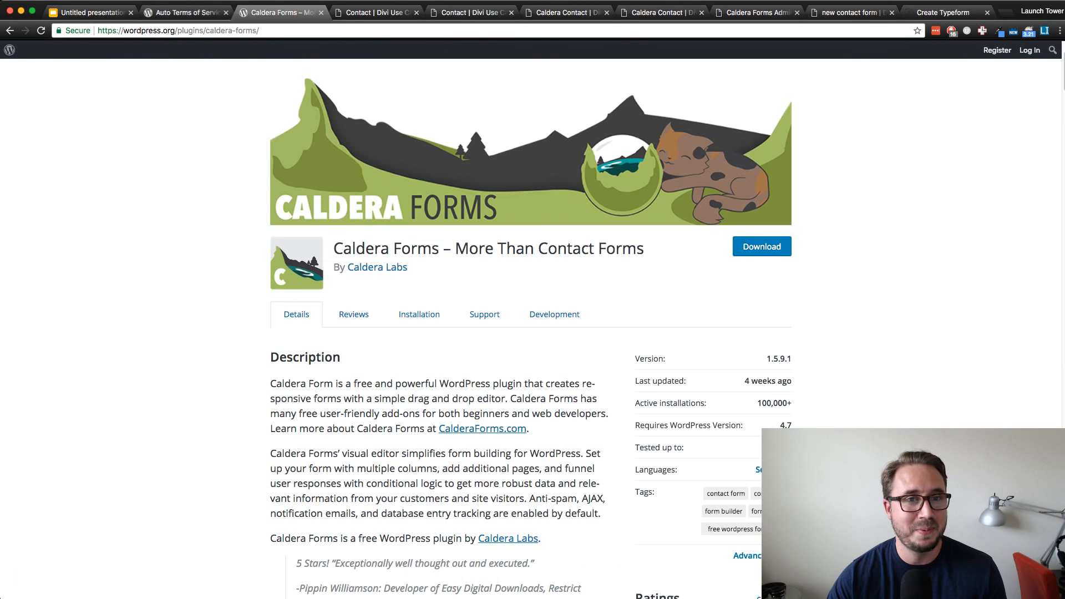
click(660, 12)
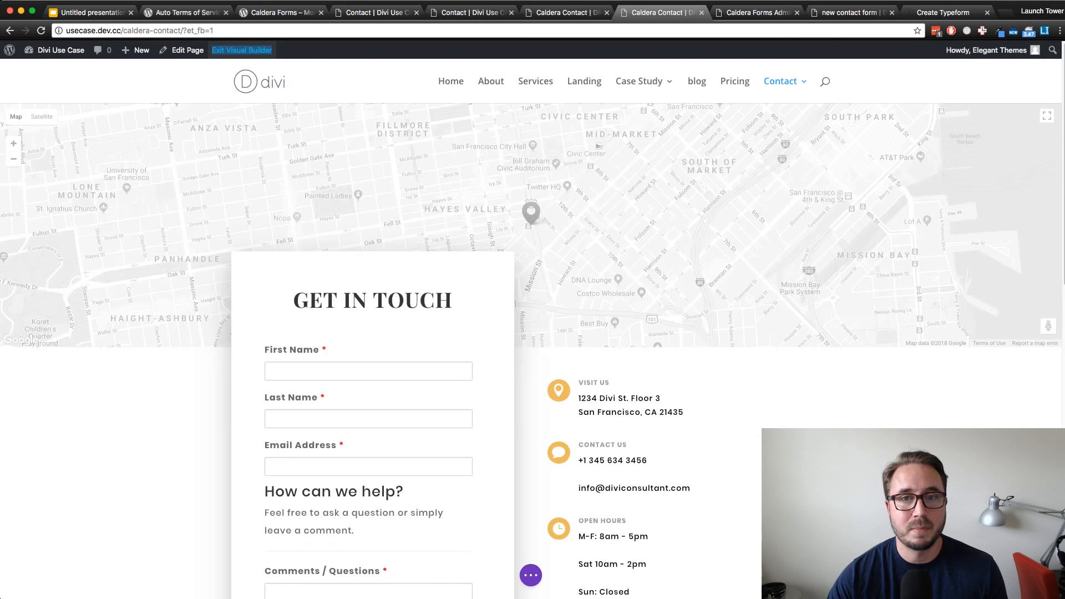
click(755, 12)
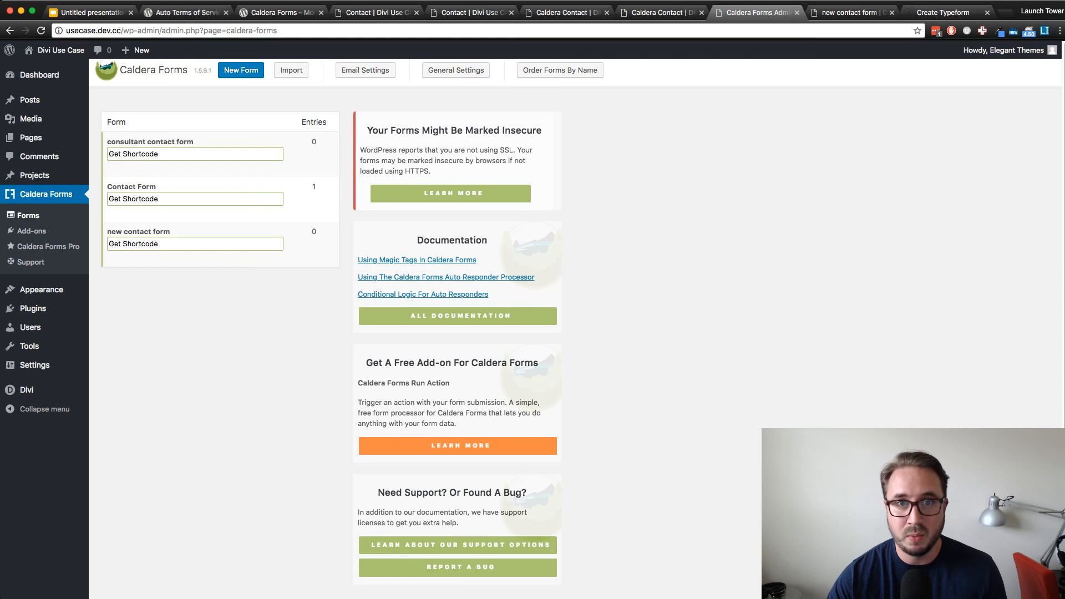
scroll(333, 333, down, 3)
scroll(333, 333, up, 3)
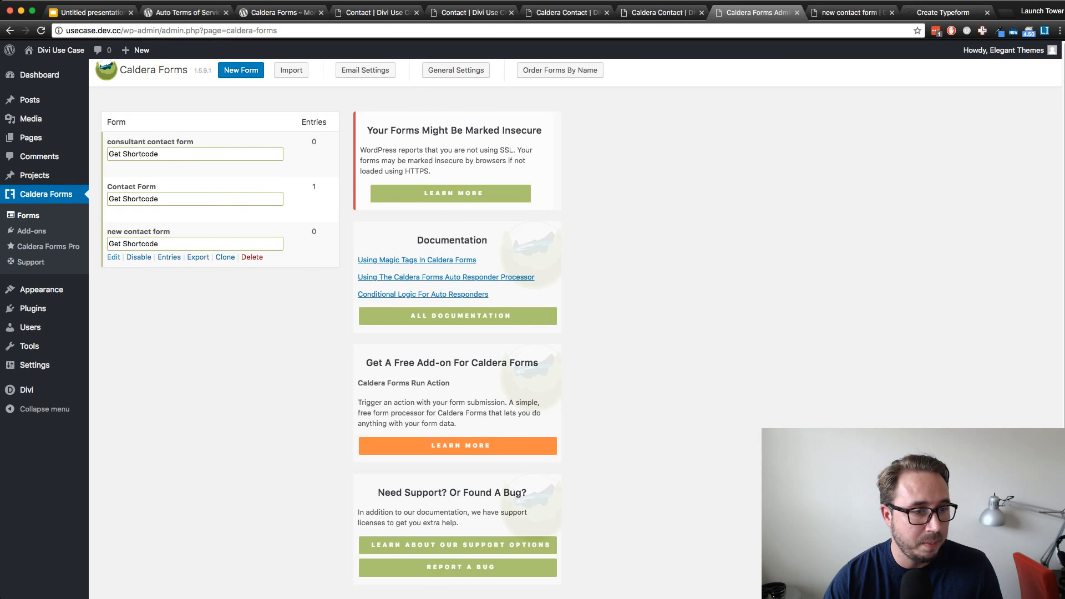
Open the new contact form in the layout builder and bring up the Send Message button's empty Custom Class setting
click(114, 256)
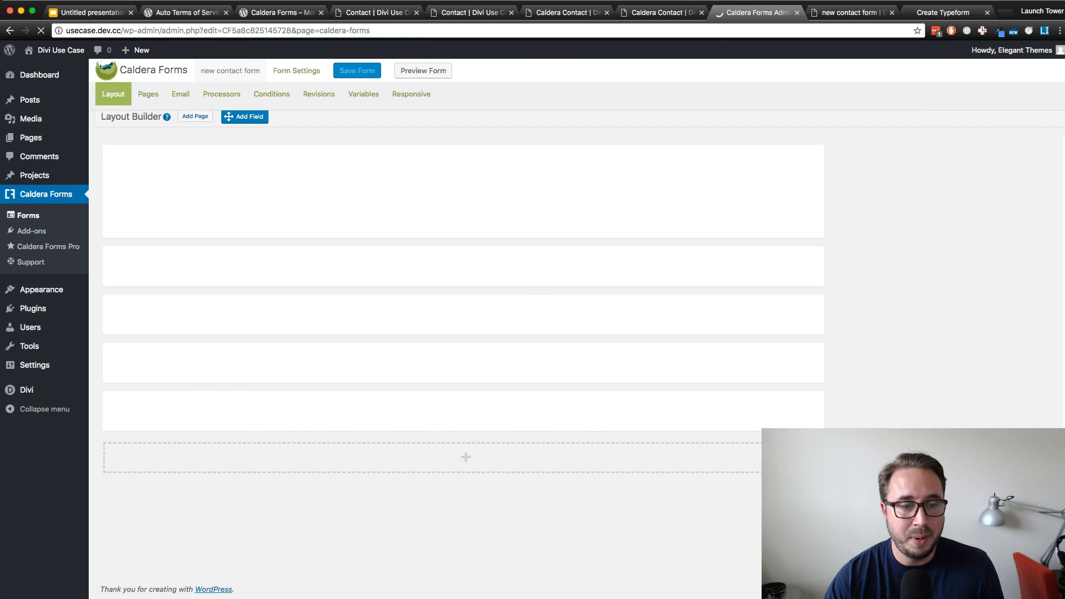
scroll(459, 333, down, 2)
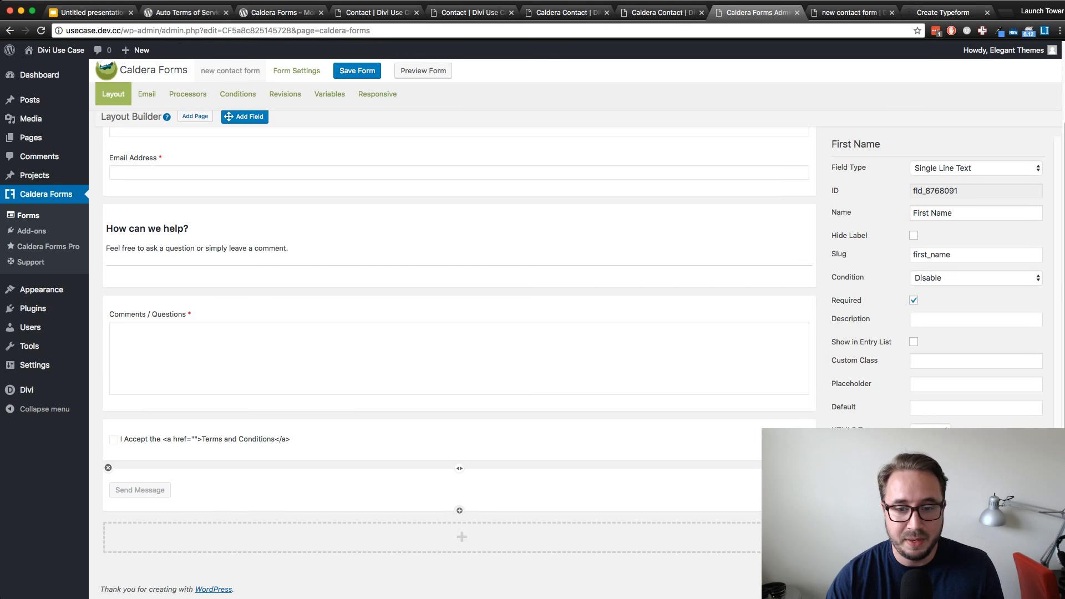
click(139, 489)
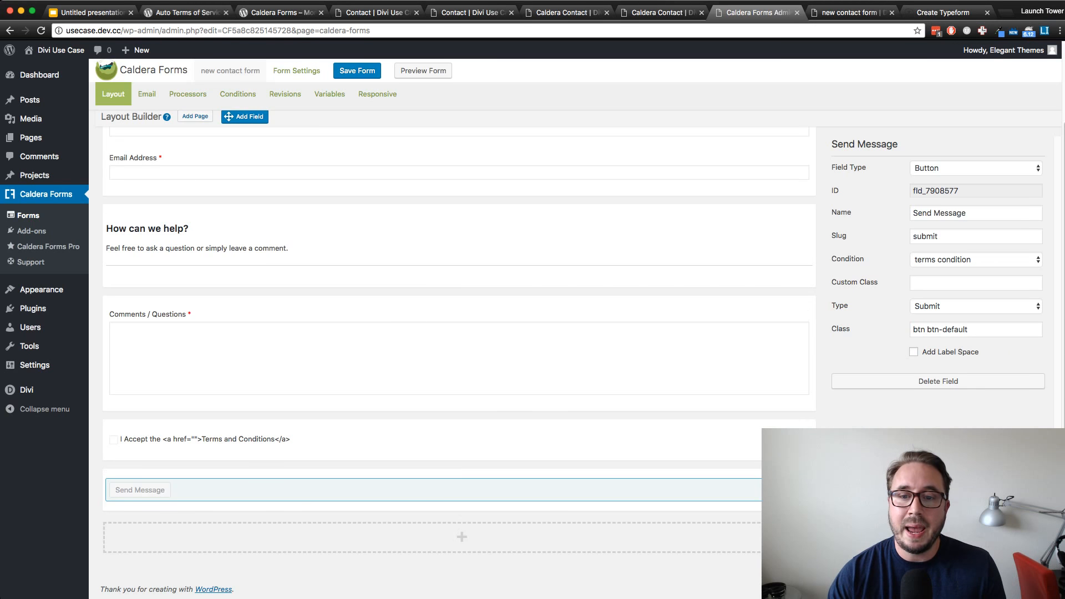
click(965, 283)
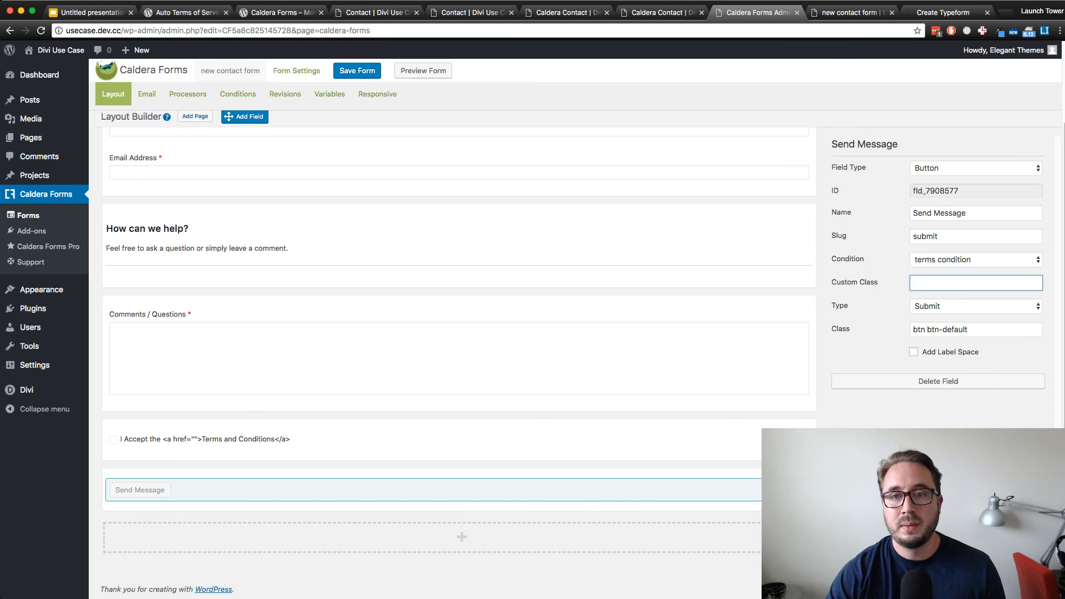
On the live Caldera Contact page, inspect the More Info button under Set Up a Free Consultation Today! and review the Get In Touch form
click(842, 13)
click(771, 13)
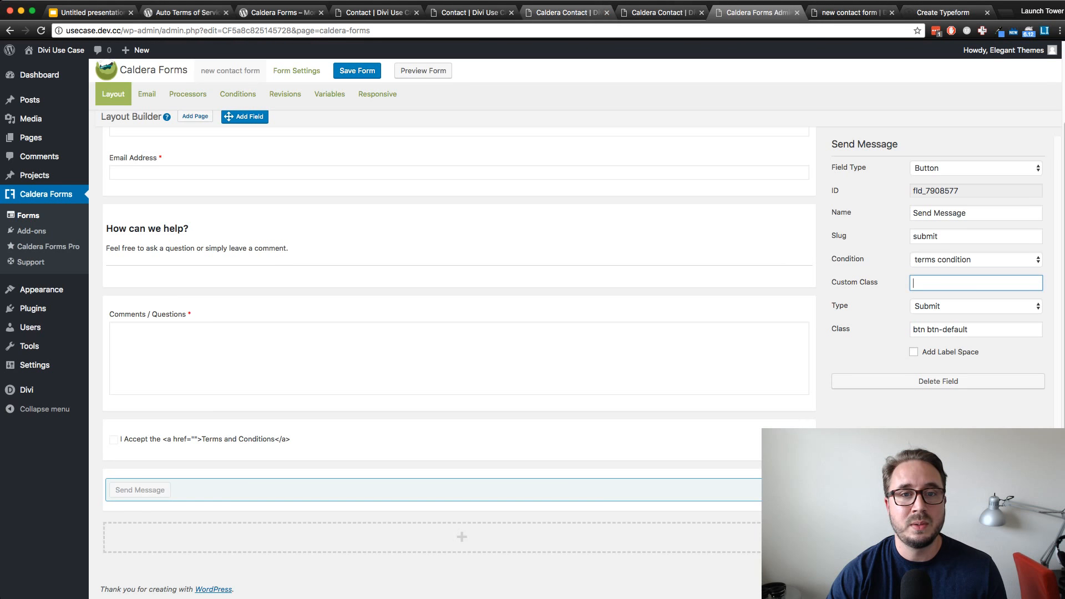
click(566, 12)
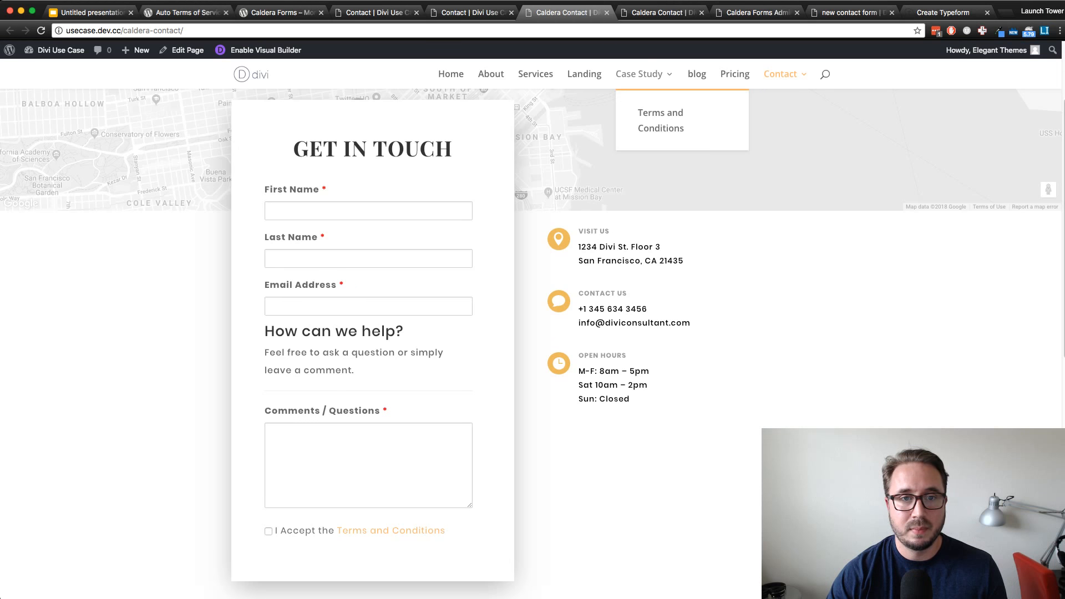
scroll(533, 333, down, 10)
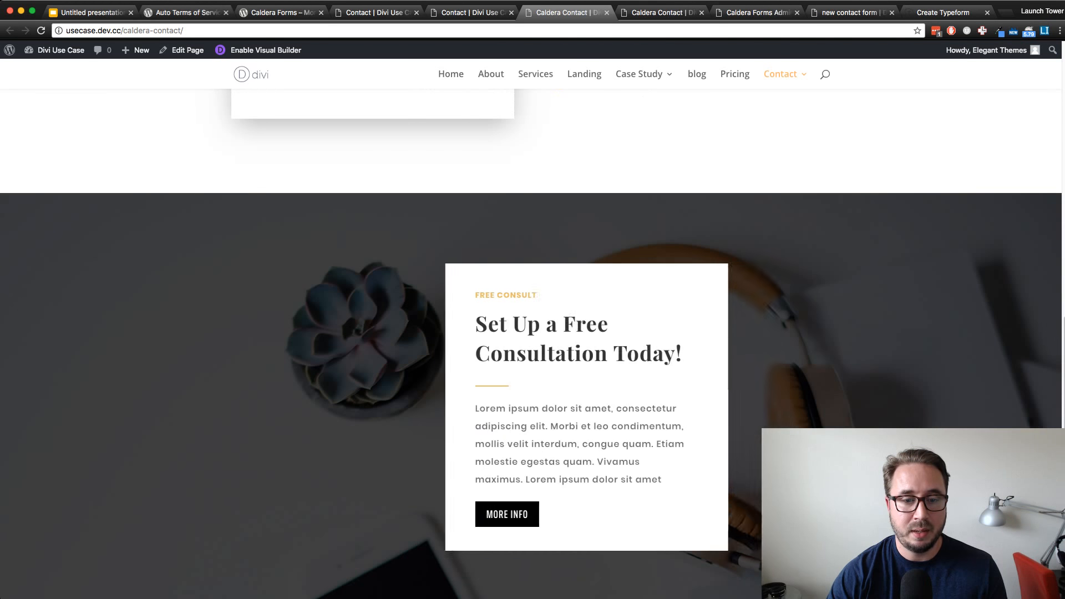
scroll(532, 333, up, 3)
scroll(533, 333, down, 3)
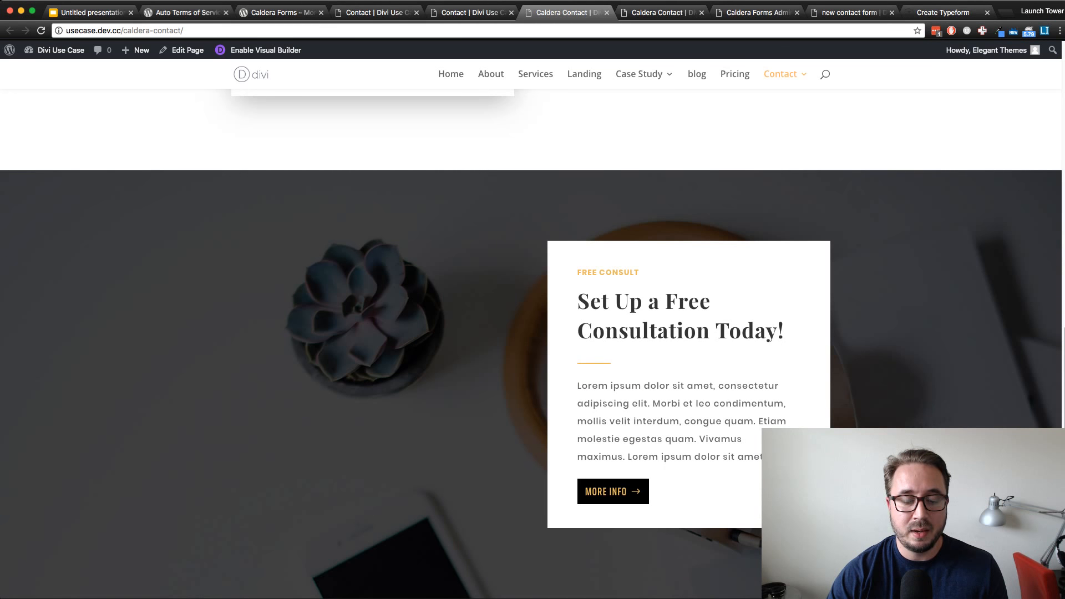
right_click(612, 492)
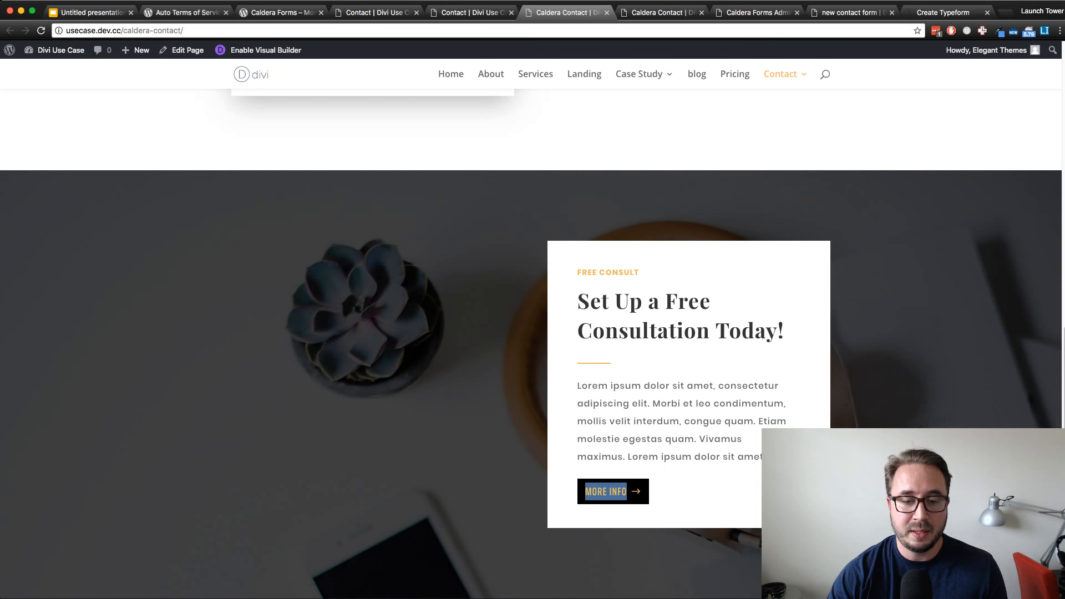
key(super+Tab)
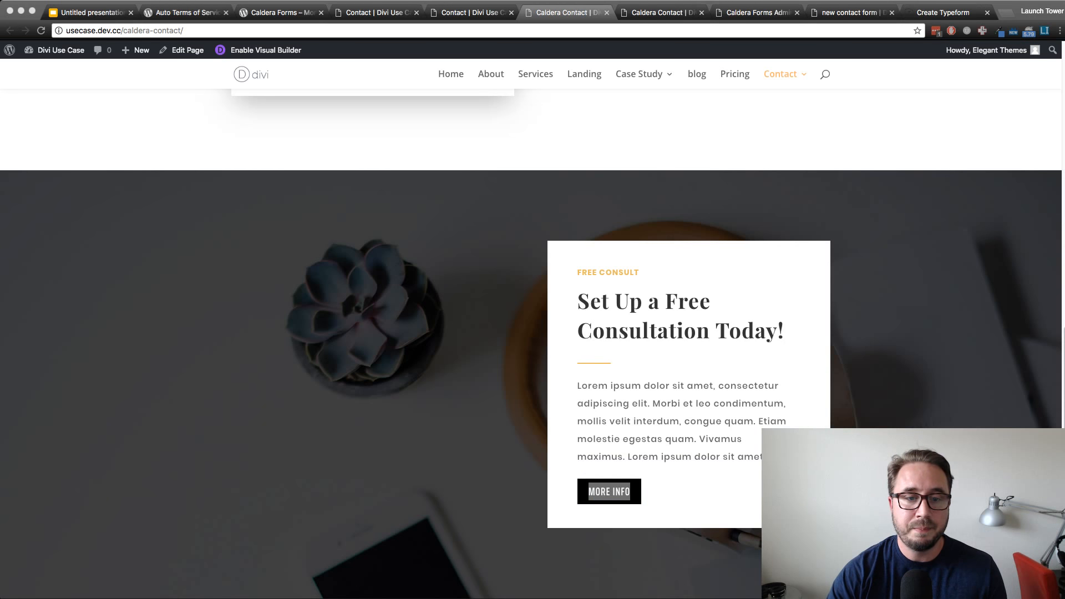
key(super+w)
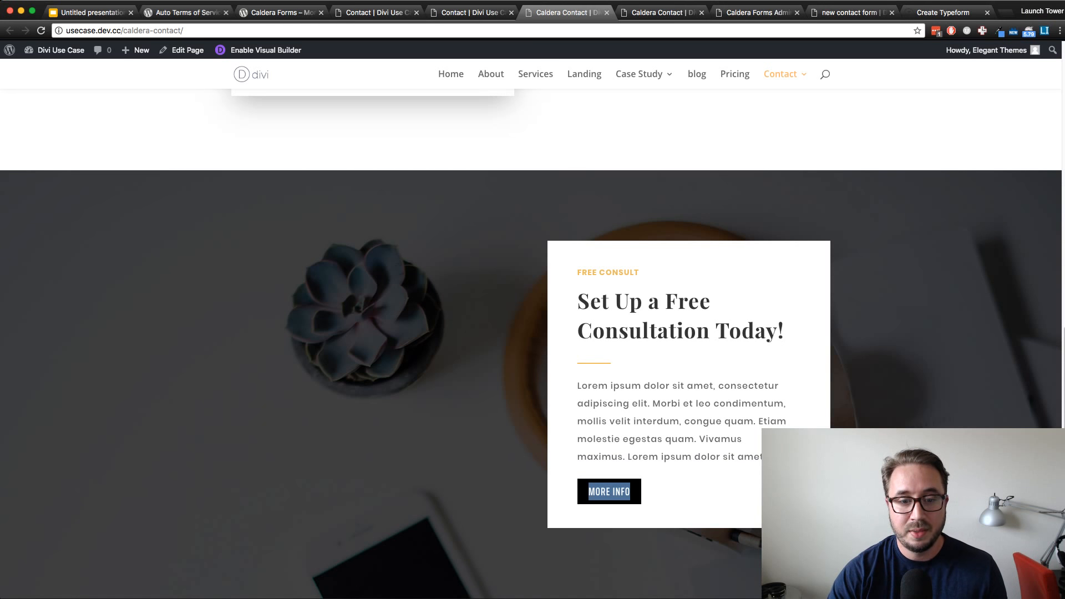
click(682, 493)
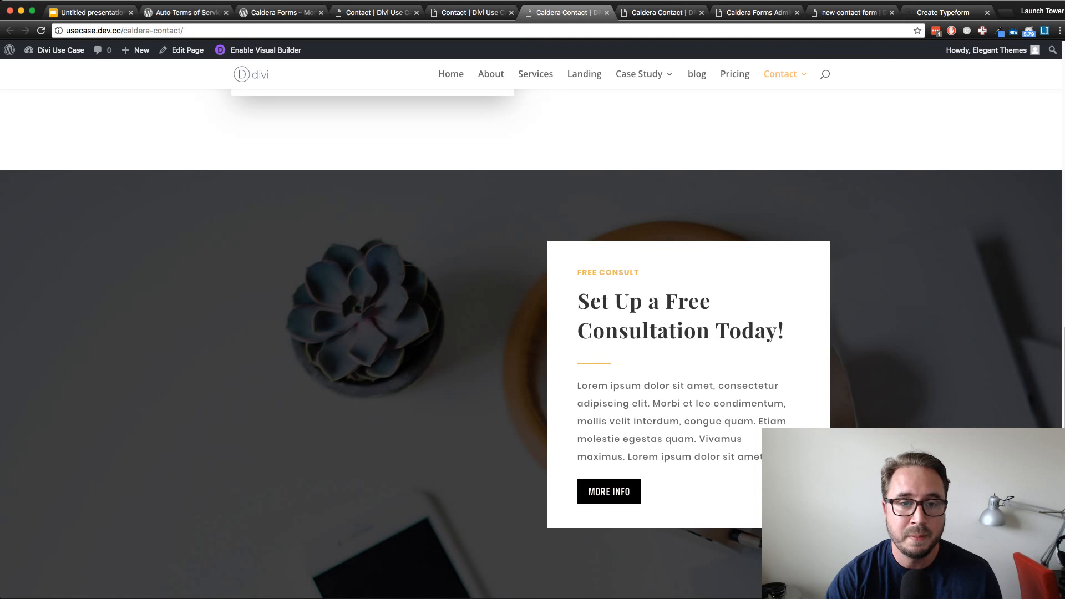
scroll(530, 344, up, 4)
scroll(531, 344, up, 5)
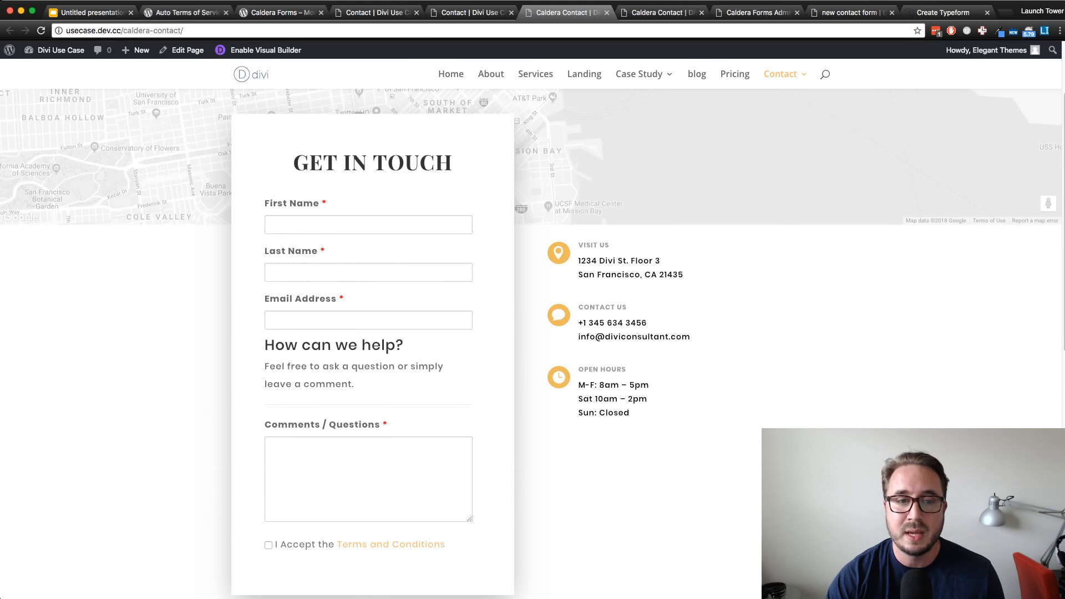
scroll(531, 344, up, 1)
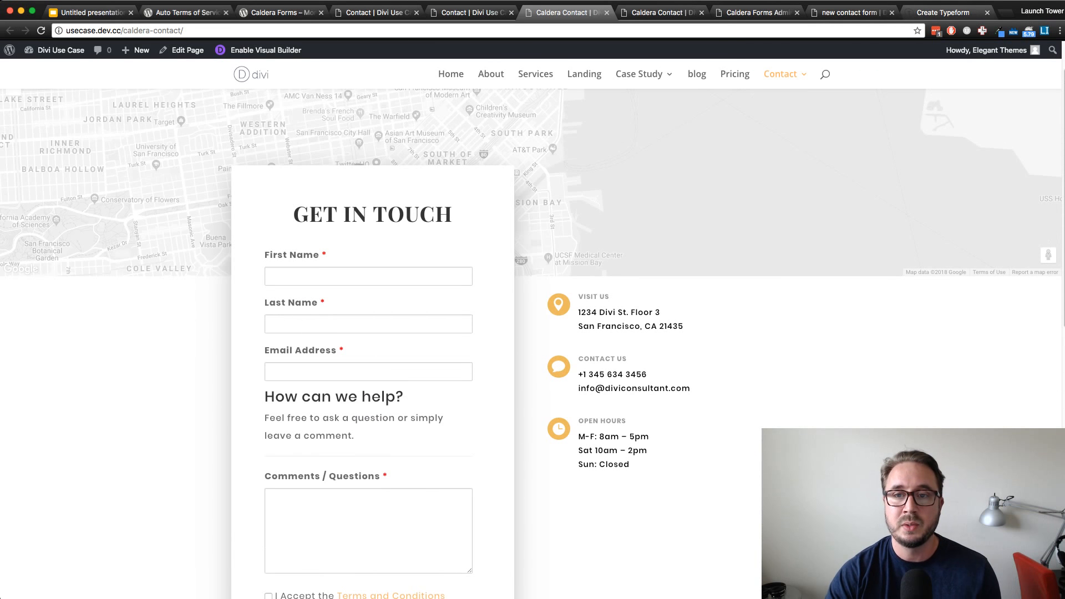
Return to the new contact form's editor and open the Send Message button's Class value for editing
click(943, 12)
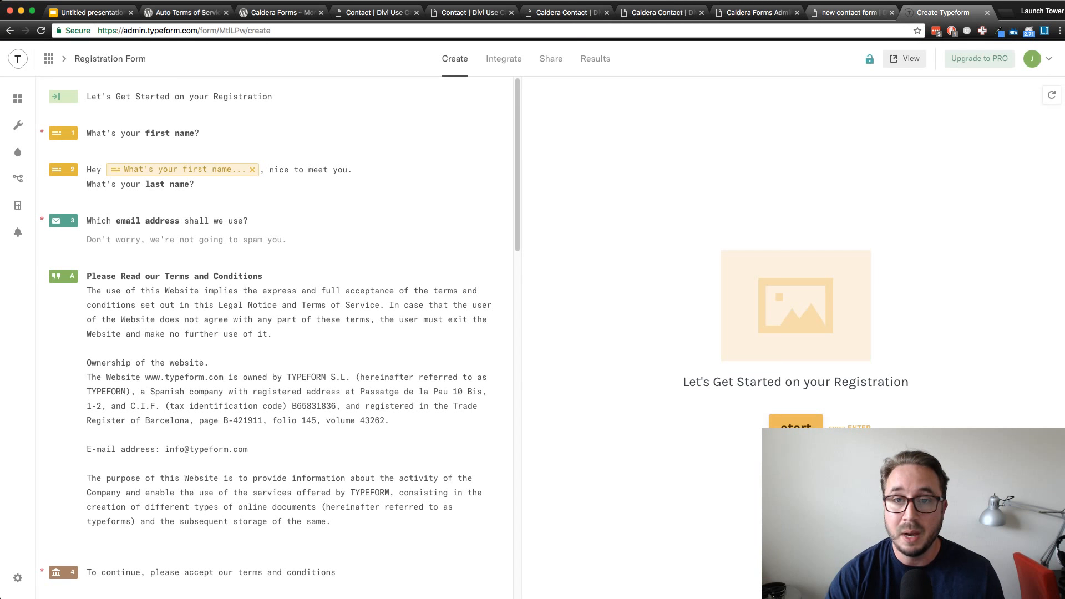
key(ctrl+shift+Tab)
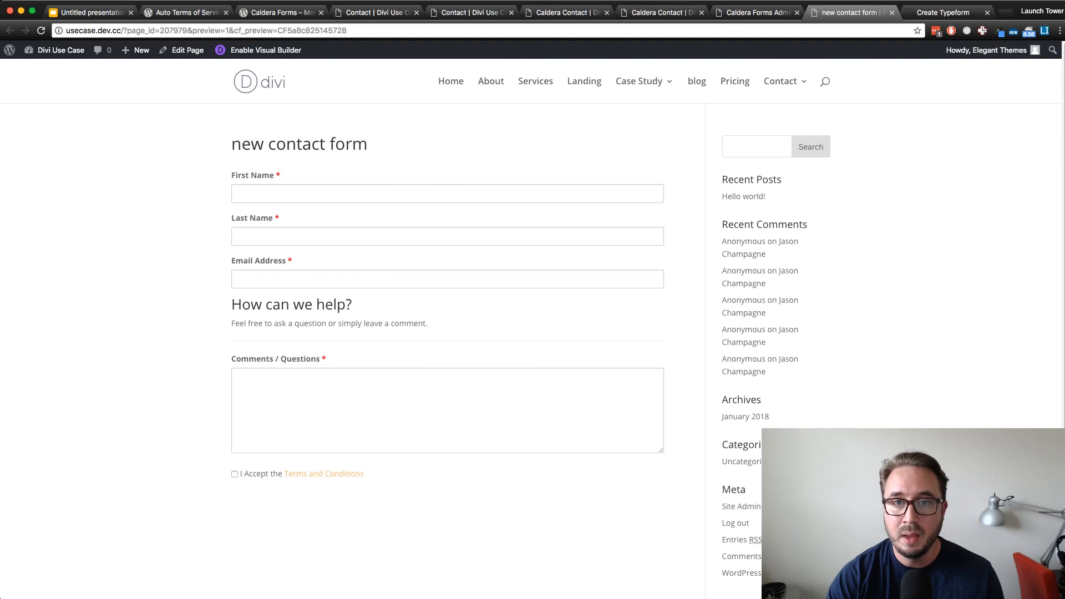
key(ctrl+shift+Tab)
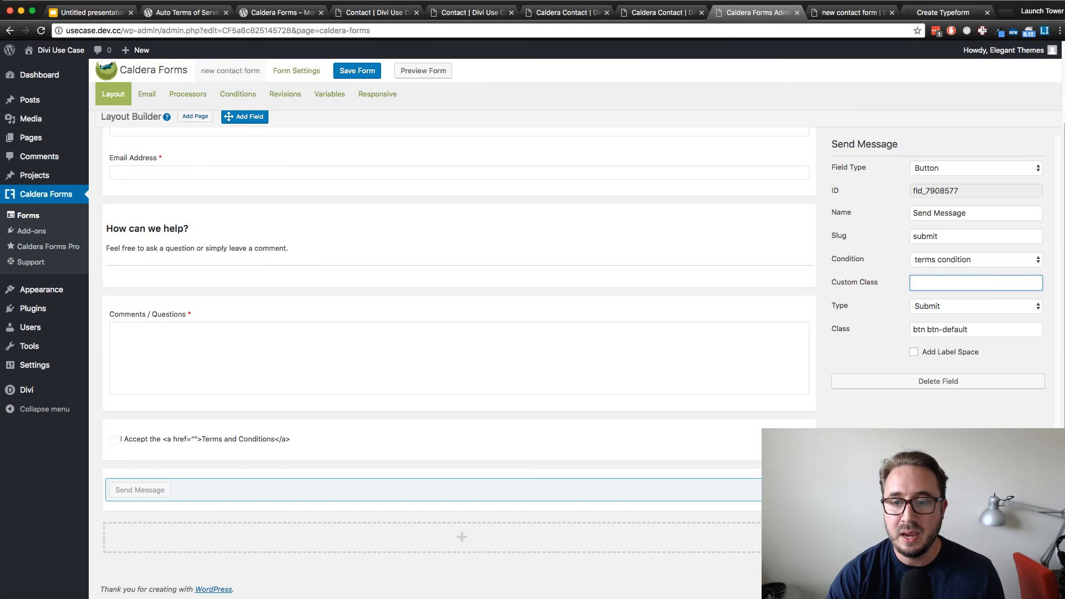
click(926, 330)
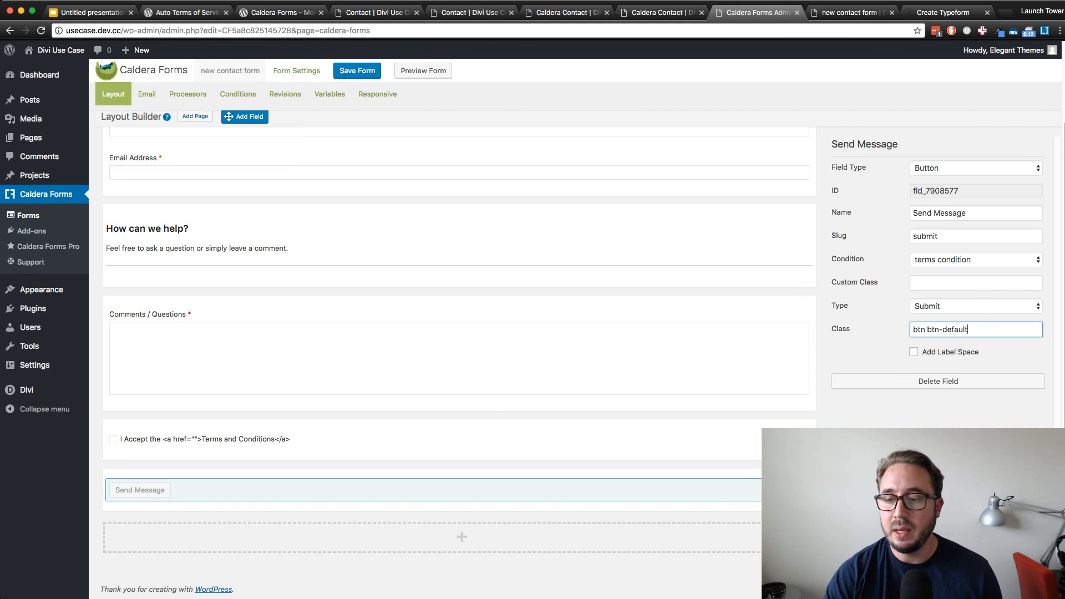
key(super+Tab)
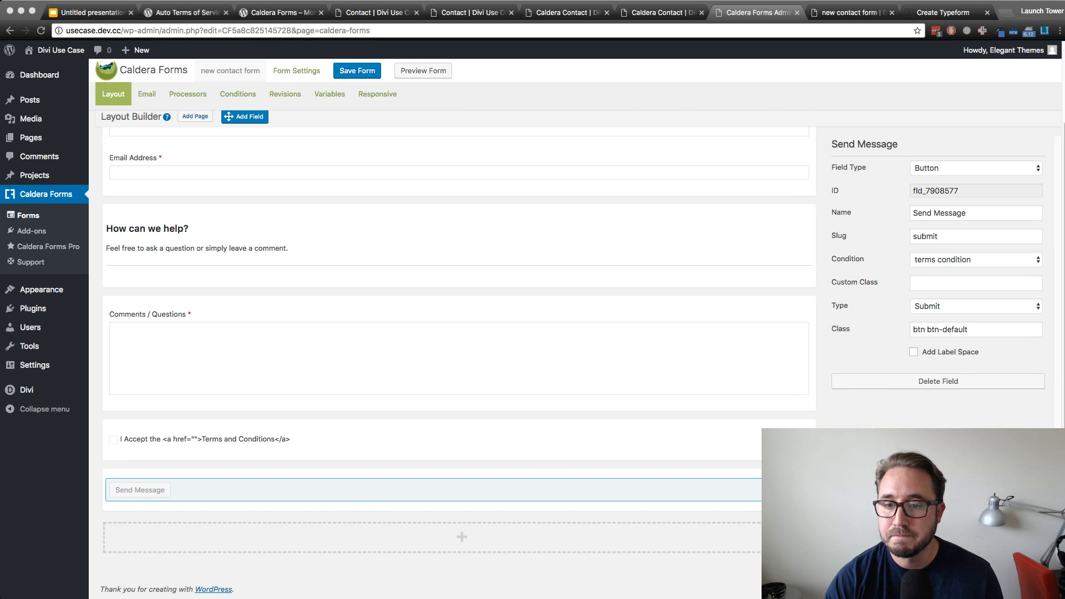
click(554, 246)
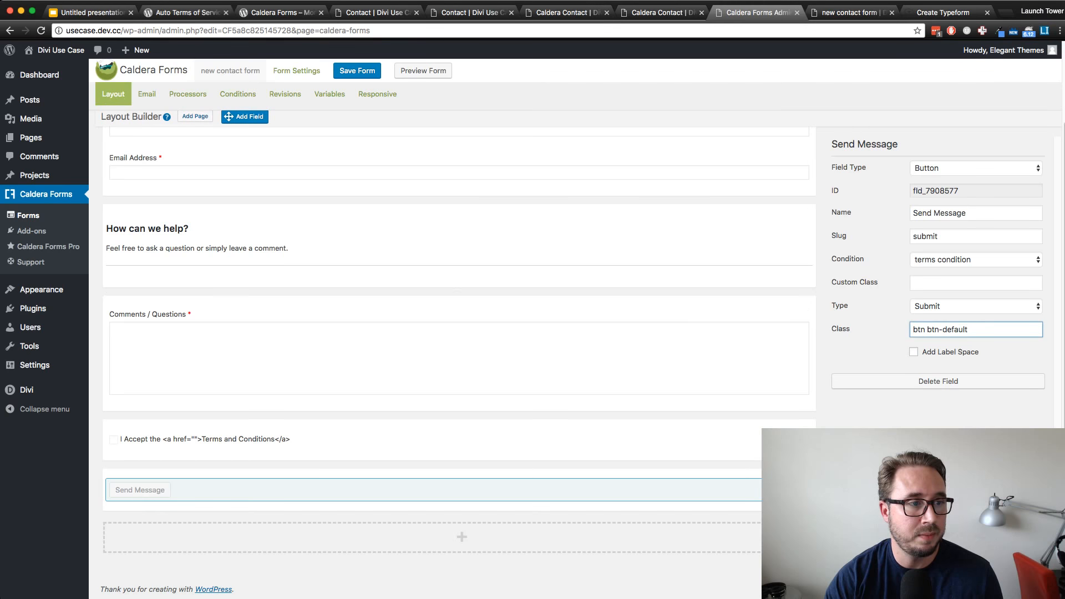
Open Contact Form from the forms list, view its accept terms checkbox settings, and return to the list
key(super+r)
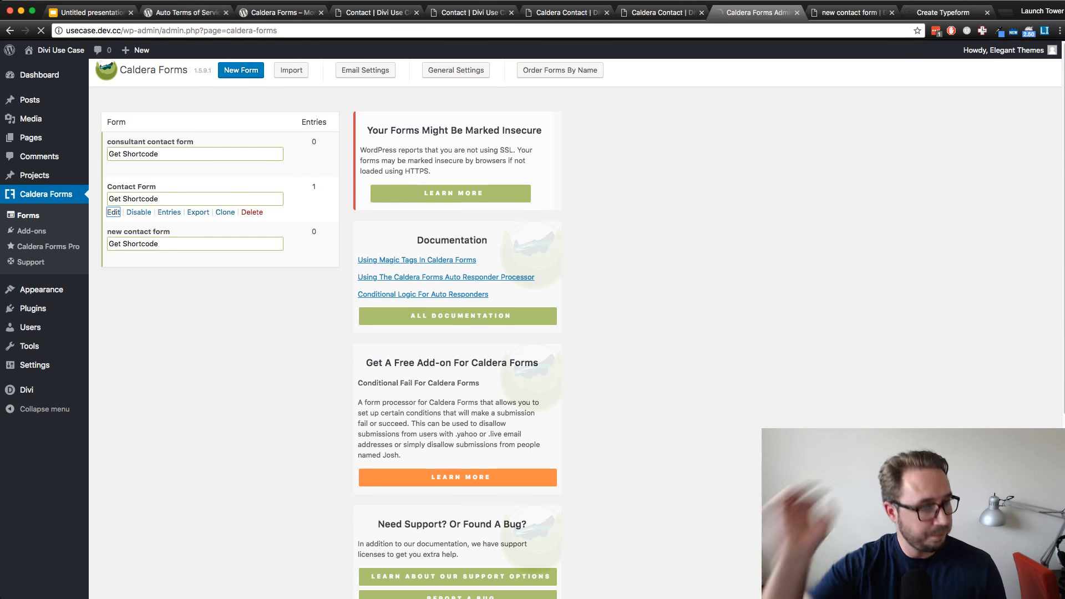
click(113, 212)
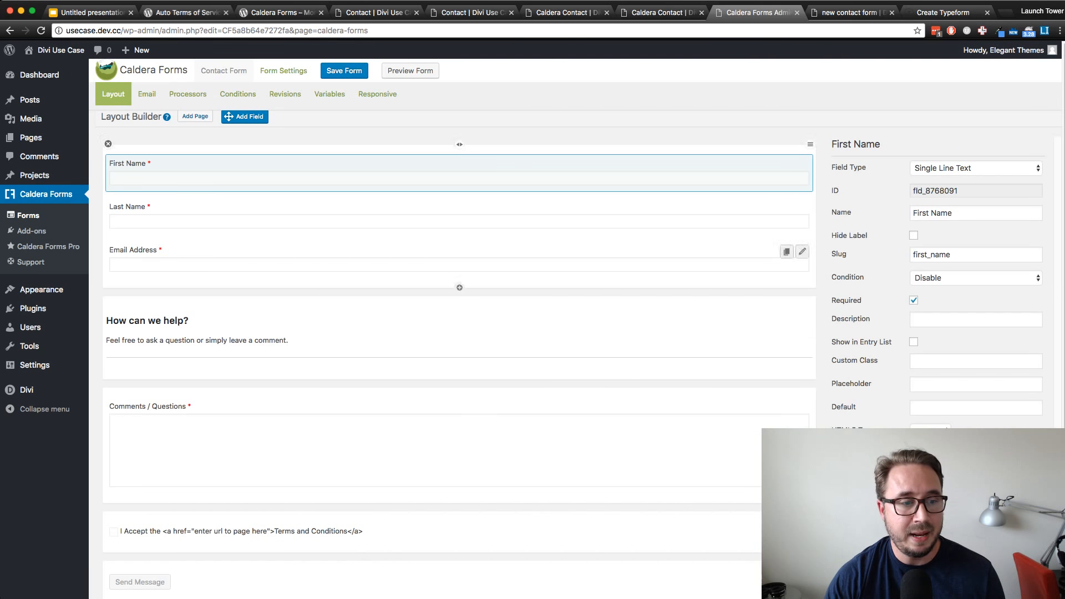
scroll(459, 439, down, 3)
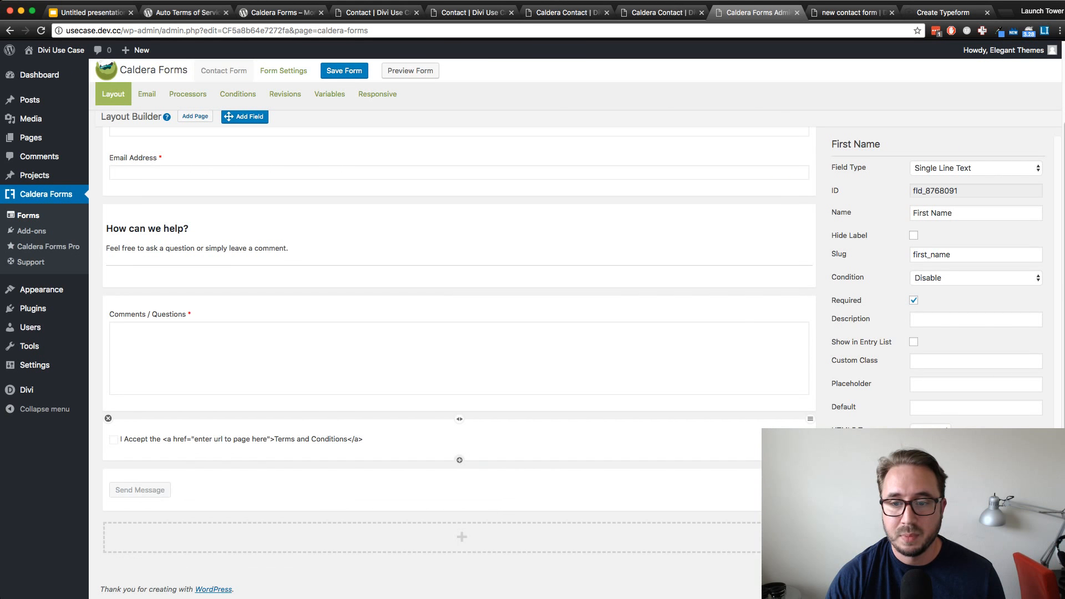
click(242, 440)
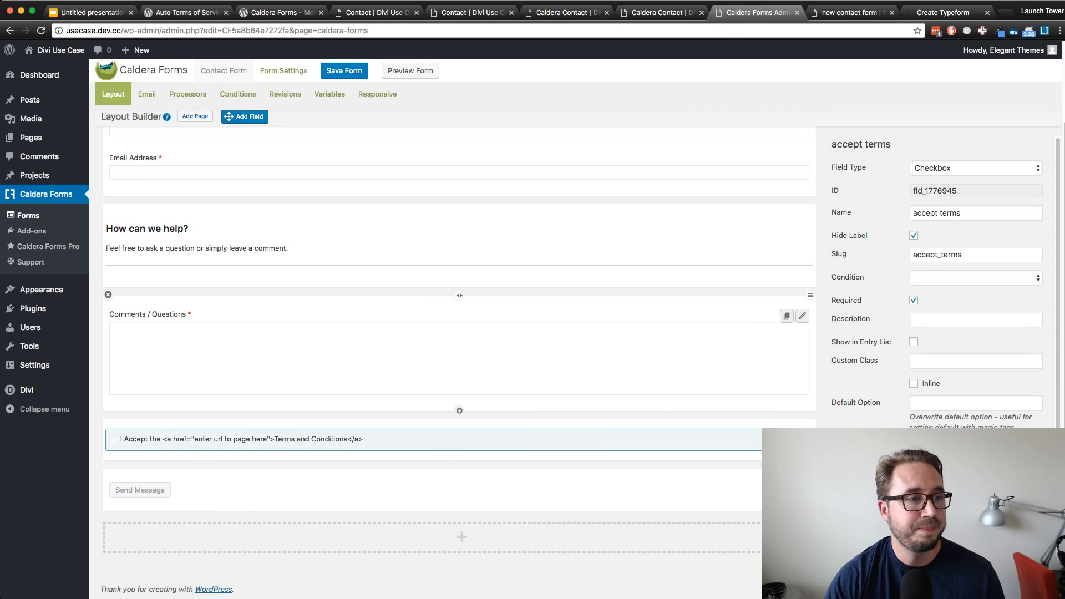
click(10, 31)
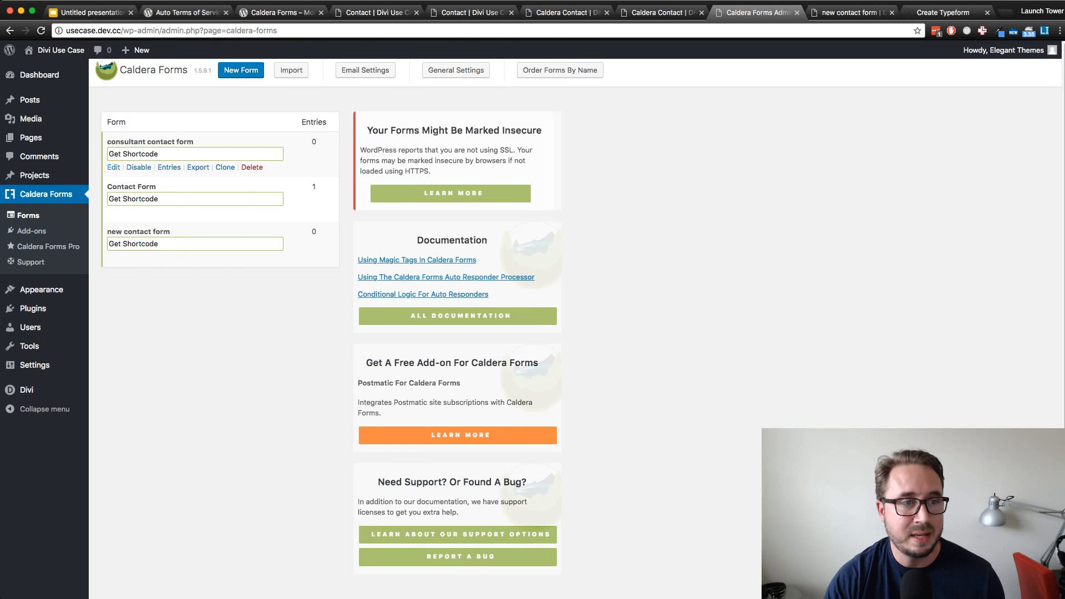
Open the consultant contact form and check the settings of its Send Message button
click(113, 167)
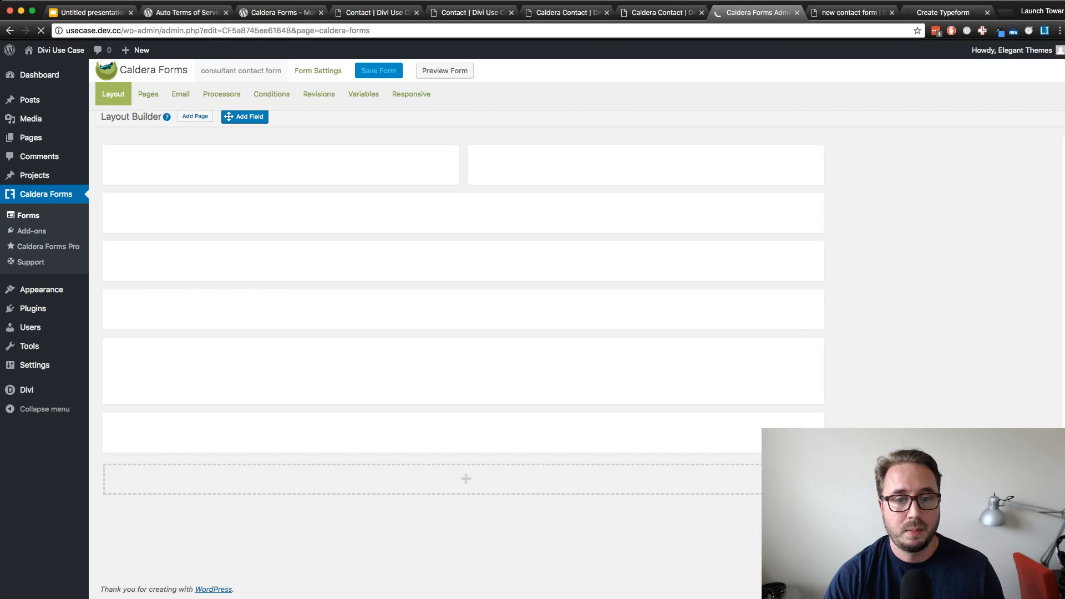
scroll(443, 488, down, 3)
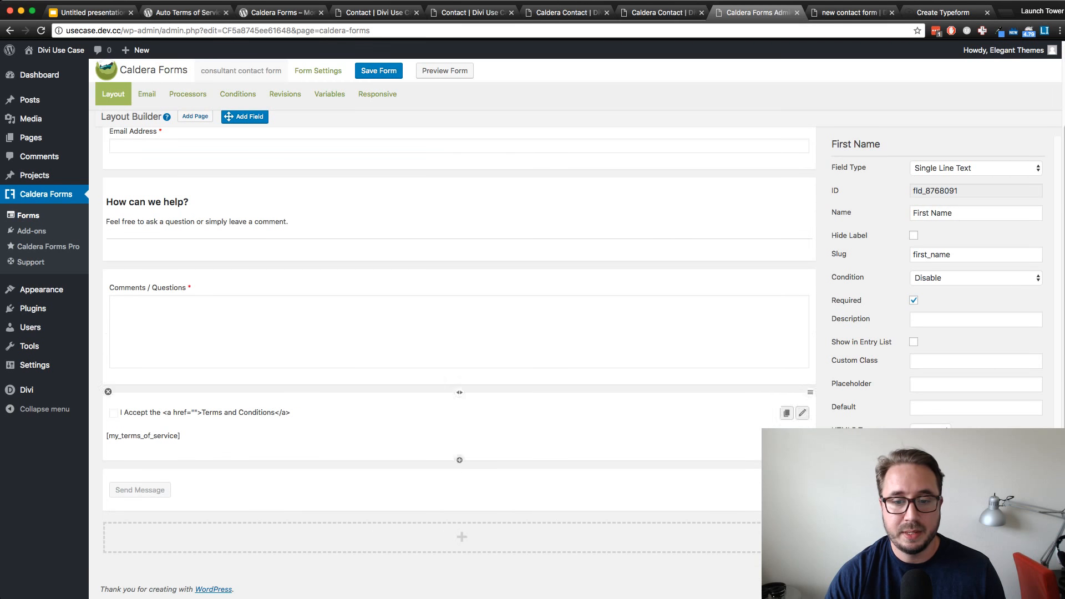
click(806, 486)
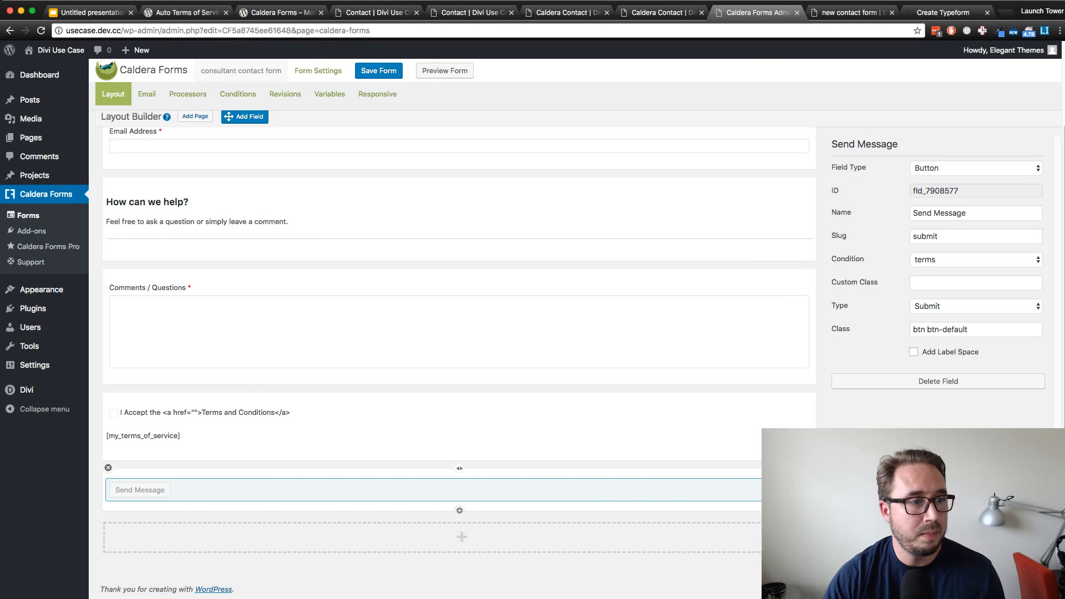
Return to the Caldera Forms list and open the new contact form for editing
click(41, 31)
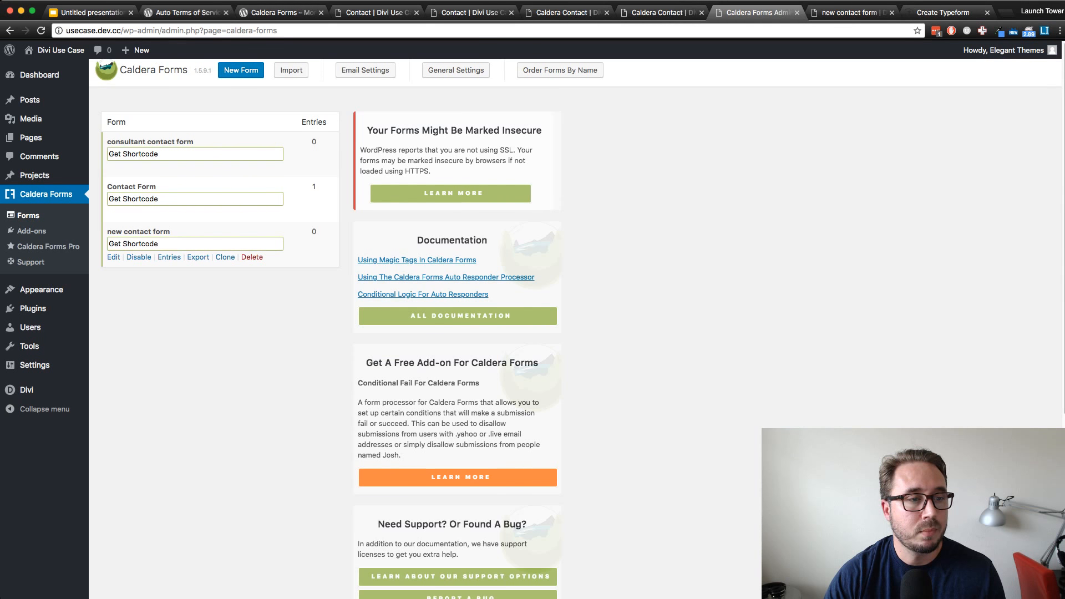
click(114, 257)
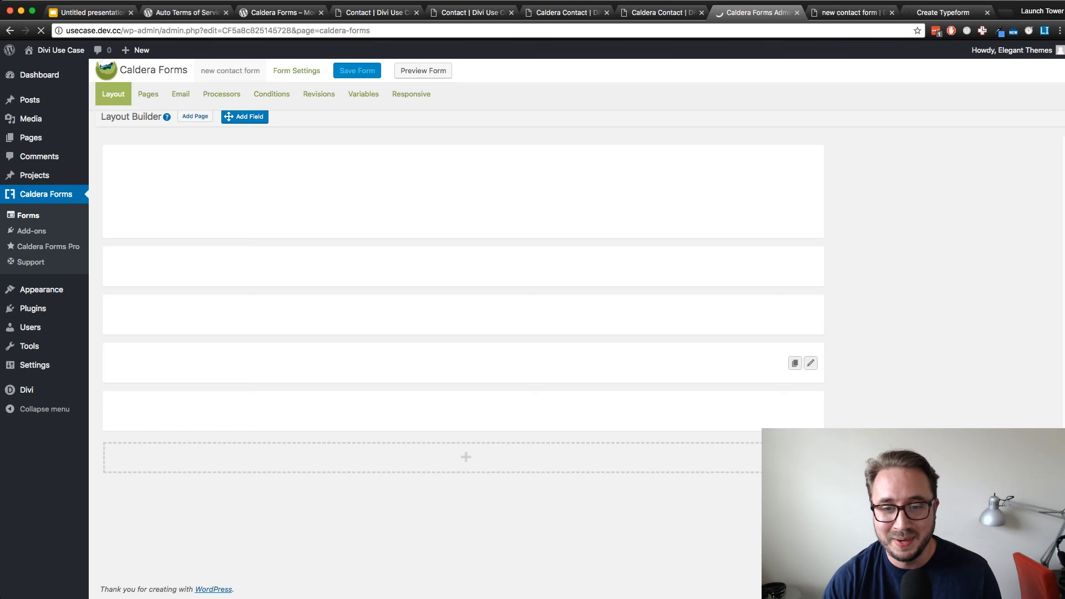
scroll(459, 361, down, 3)
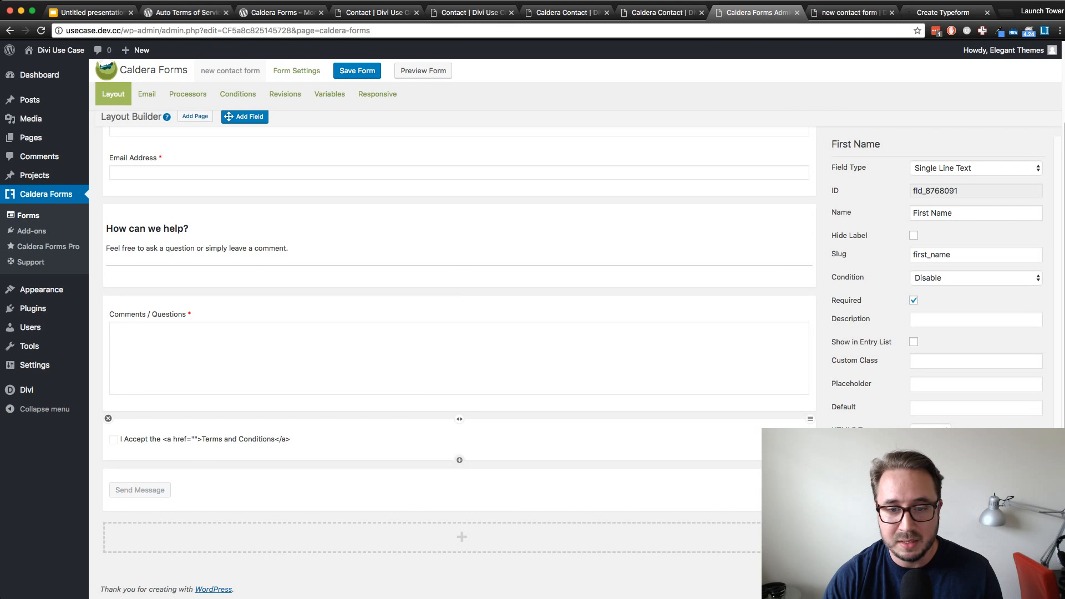
click(802, 439)
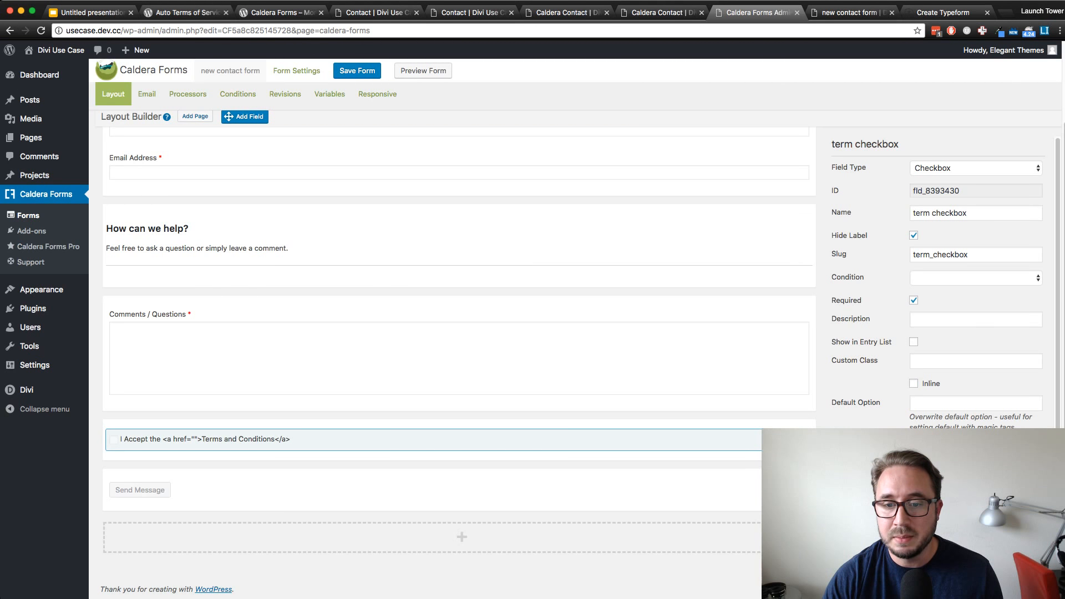
click(976, 361)
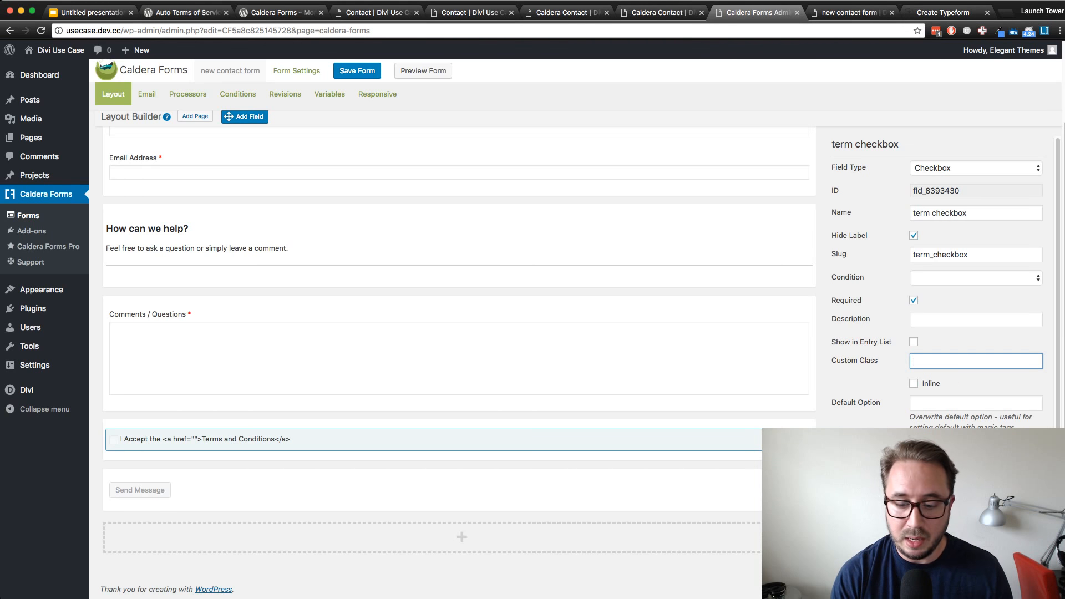
text(et)
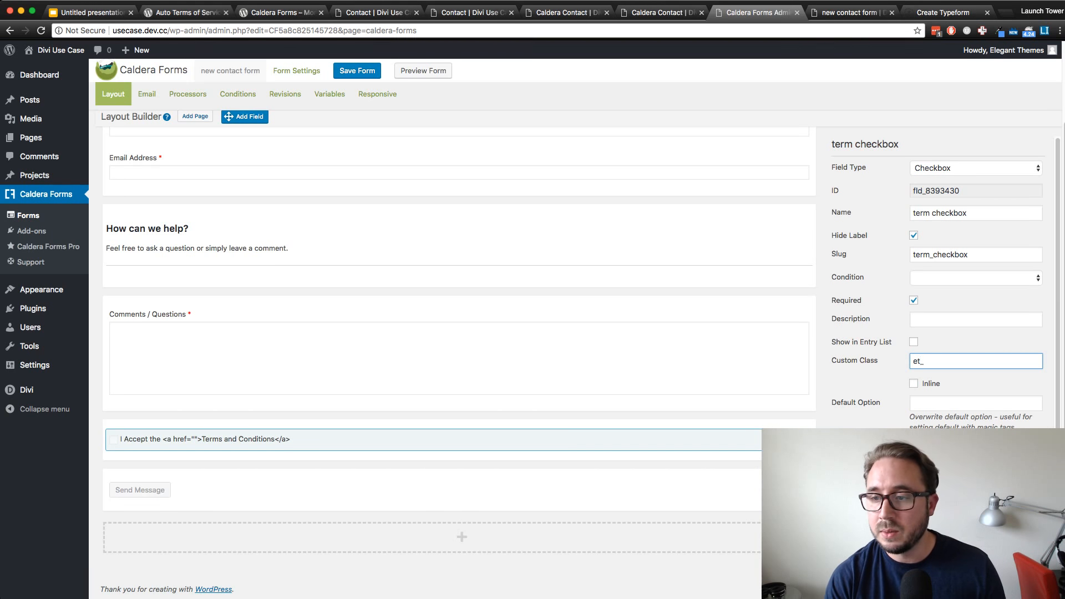
text(_p)
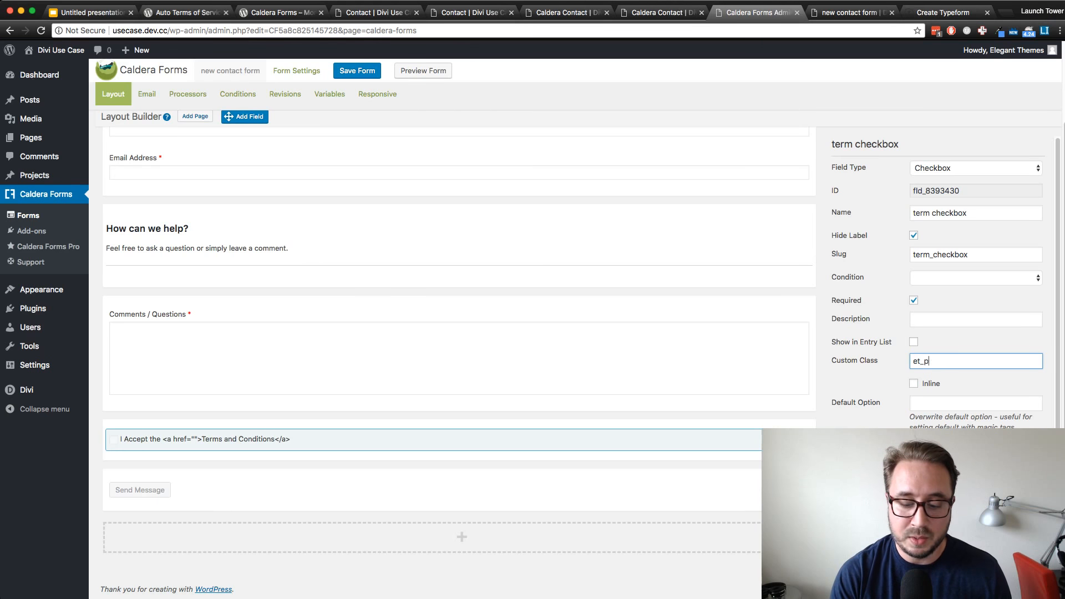
text(b_)
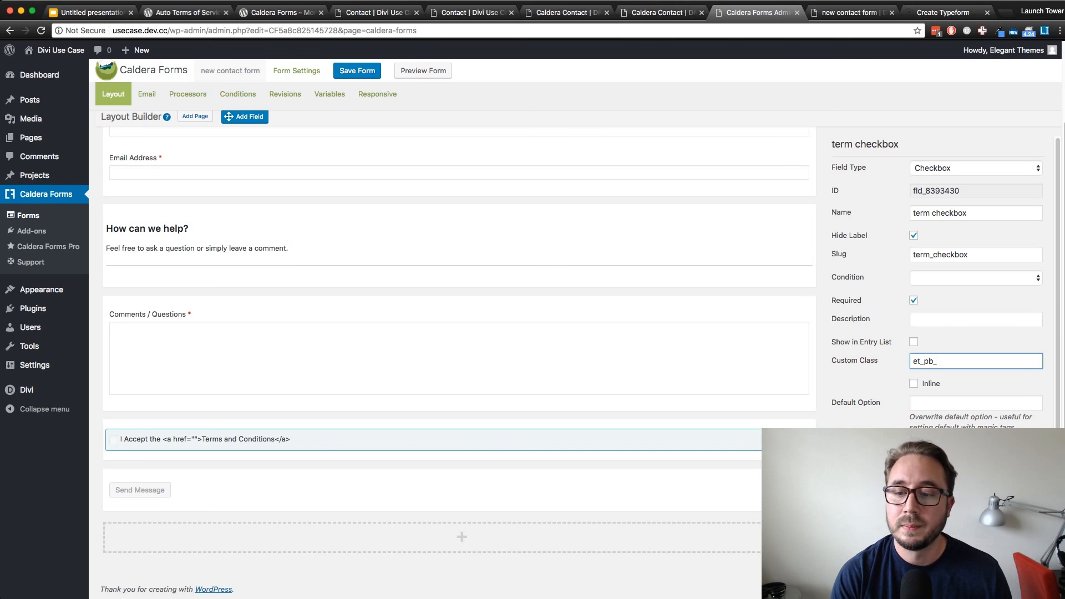
text(button)
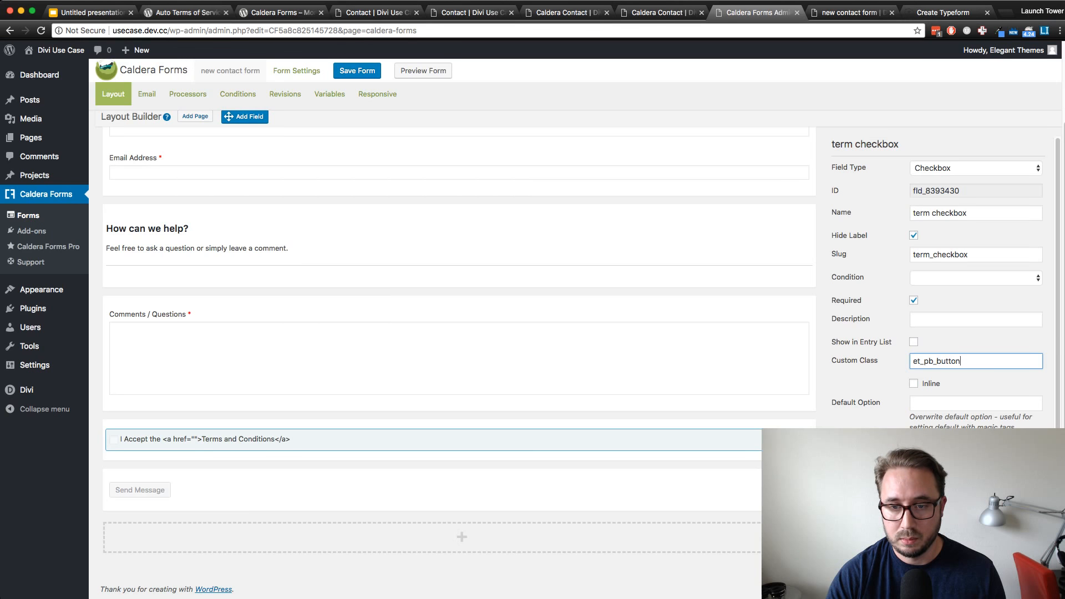
key(shift+Left)
key(shift+Left)
key(shift+Left)
key(shift+Left)
key(shift+Left)
key(shift+Left)
key(shift+Left)
key(shift+Left)
key(shift+Left)
key(shift+Left)
key(shift+Left)
key(shift+Left)
key(super+c)
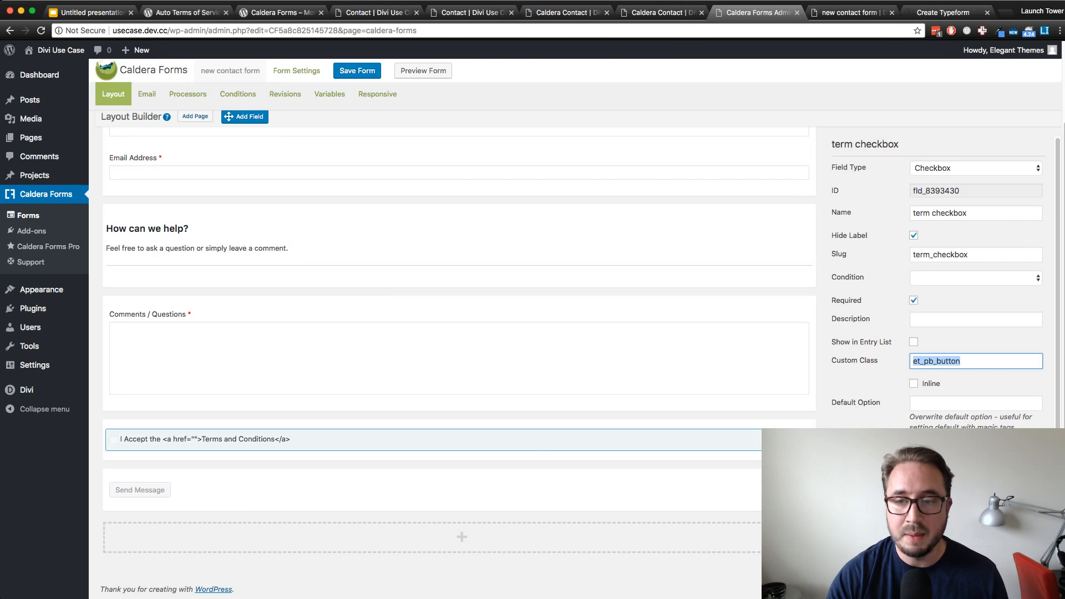
key(BackSpace)
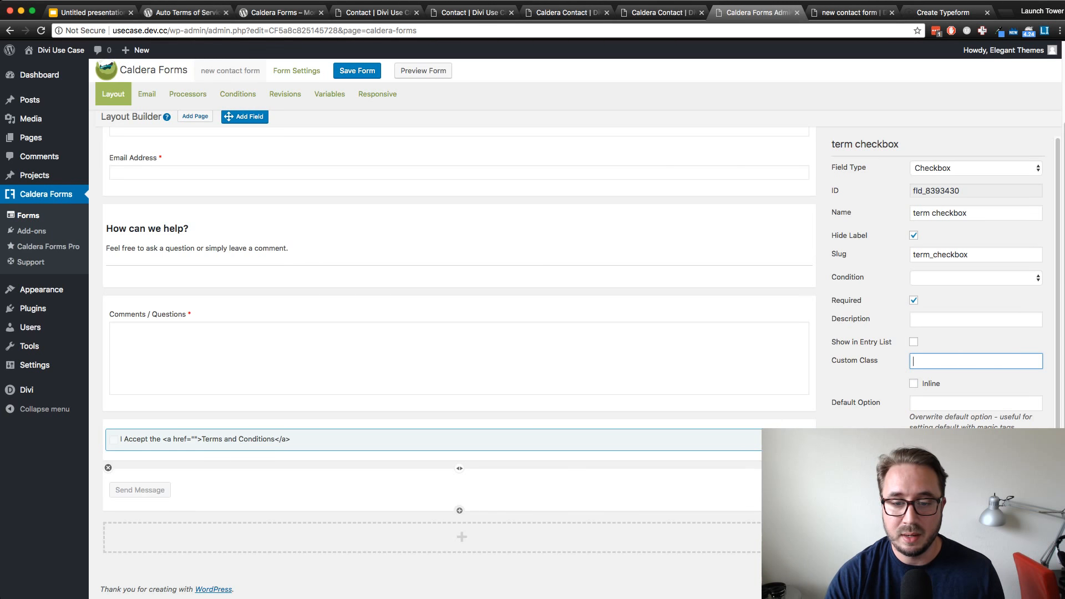
Replace the Send Message button's Class value with et_pb_button and save the new contact form
click(786, 490)
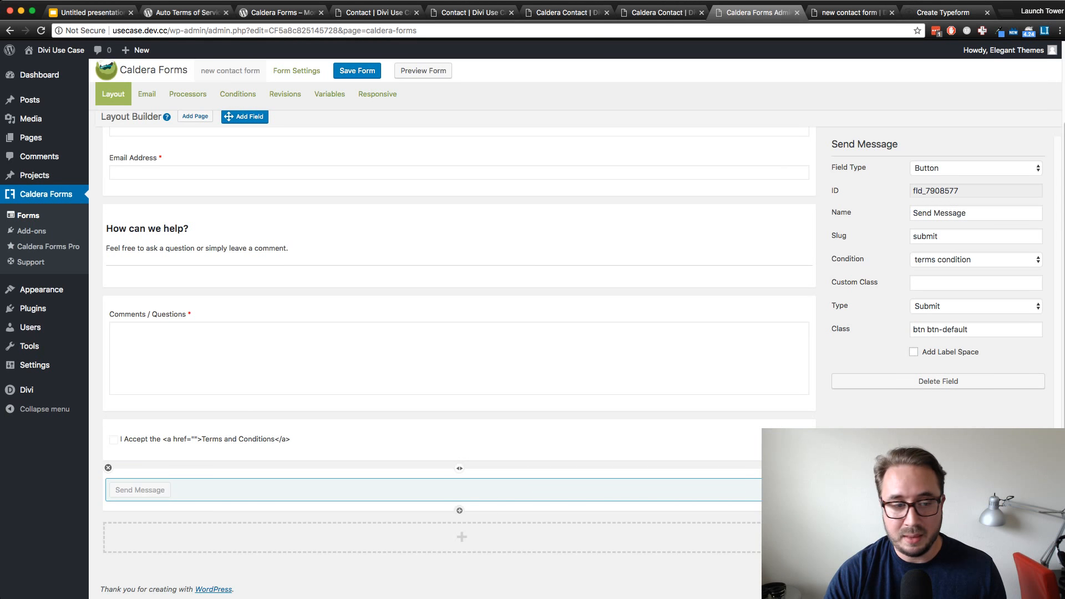
click(433, 490)
click(432, 490)
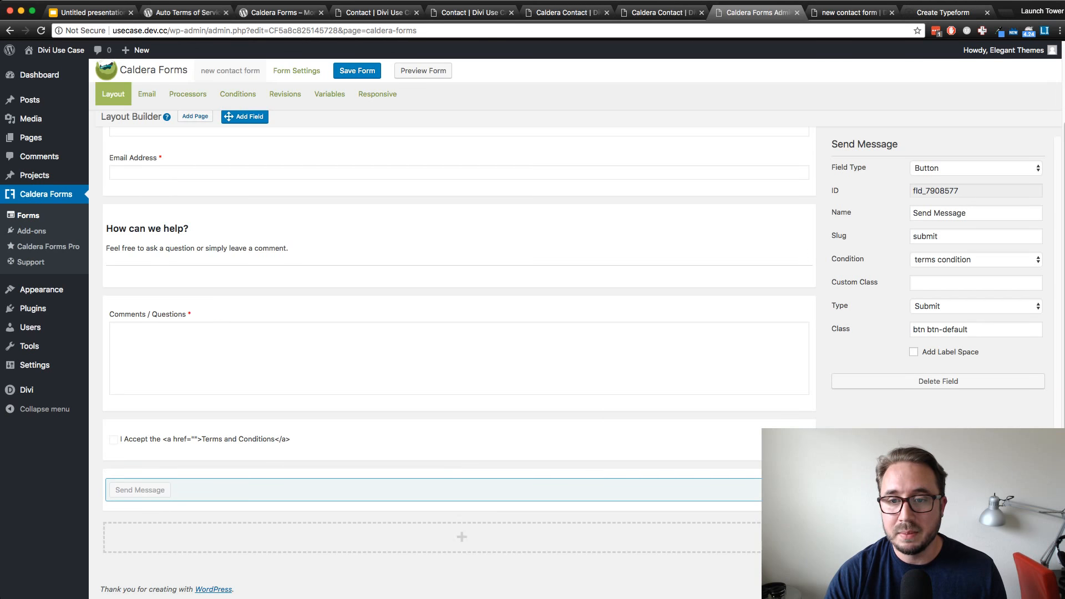
click(959, 329)
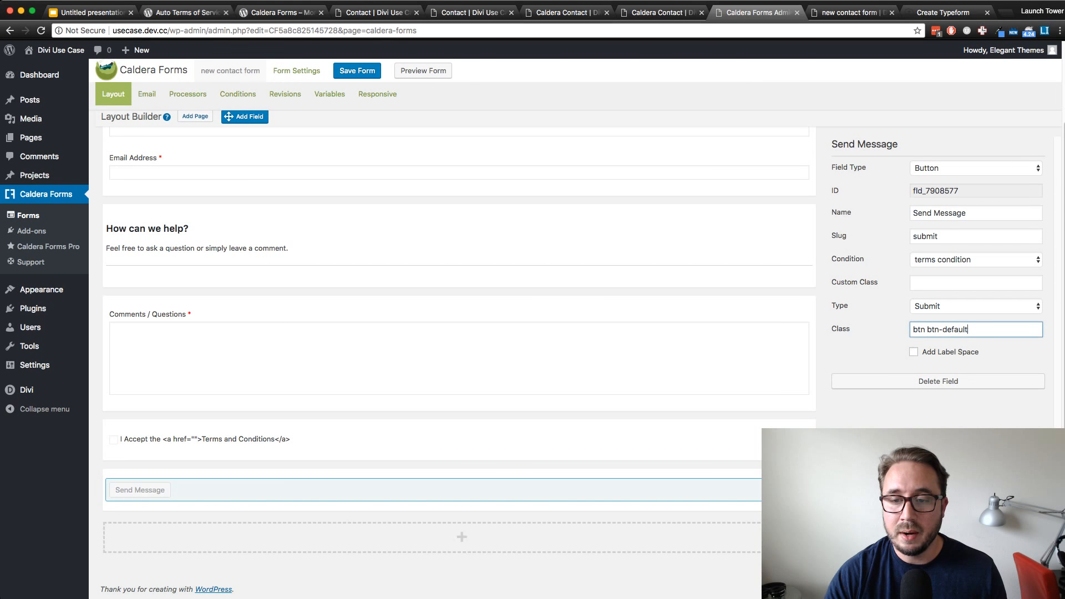
key(super+a)
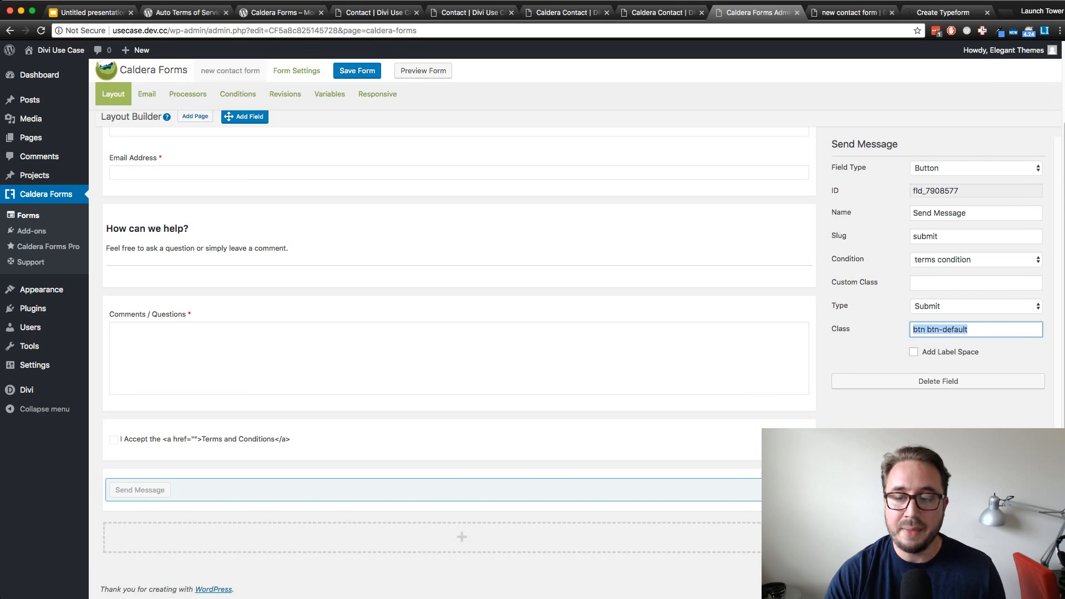
key(super+v)
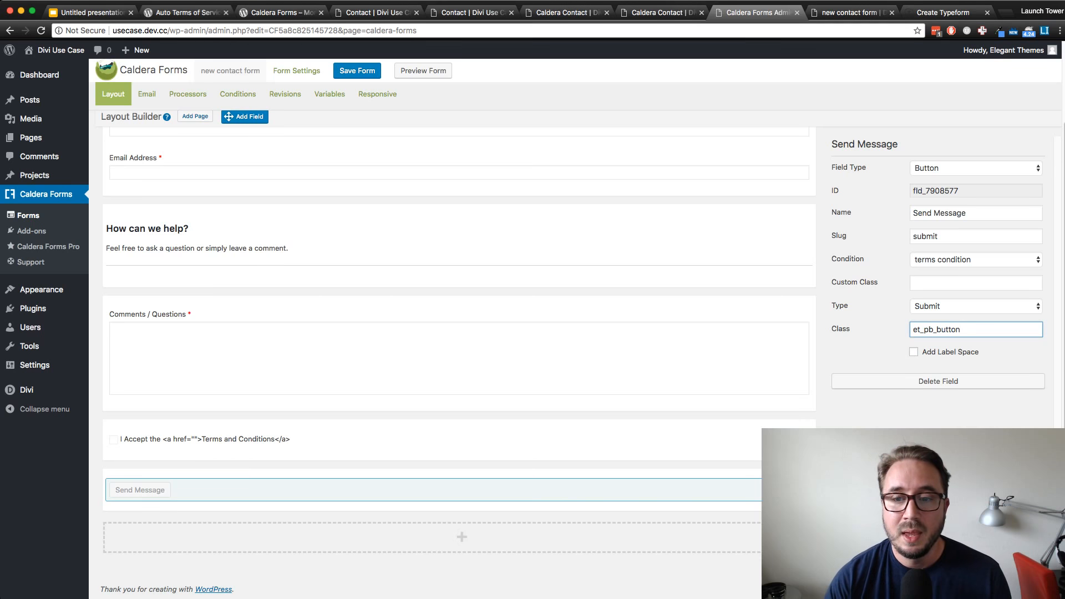
click(938, 444)
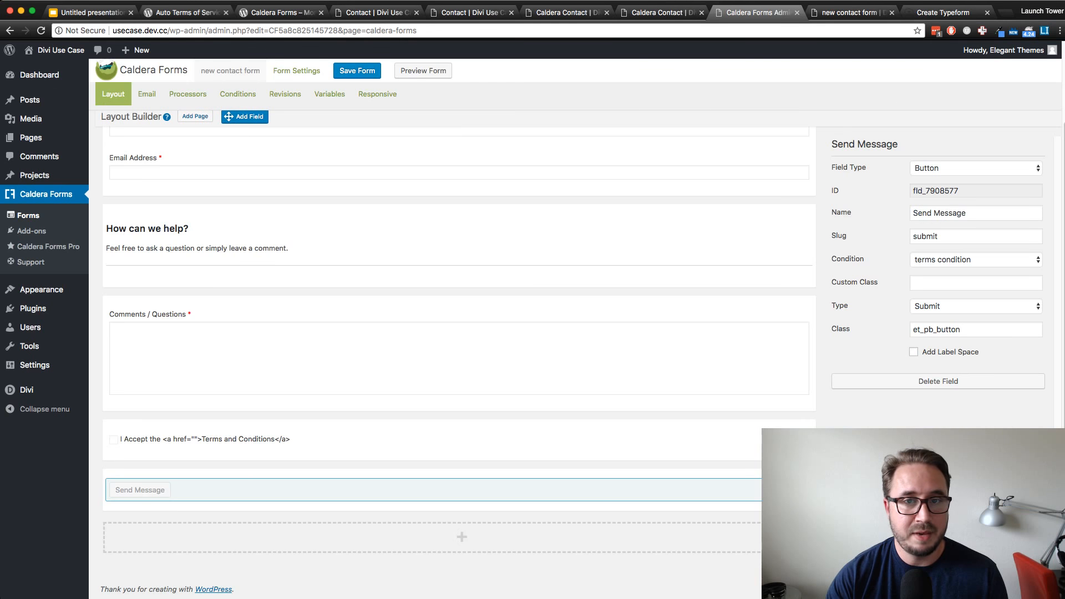
click(357, 70)
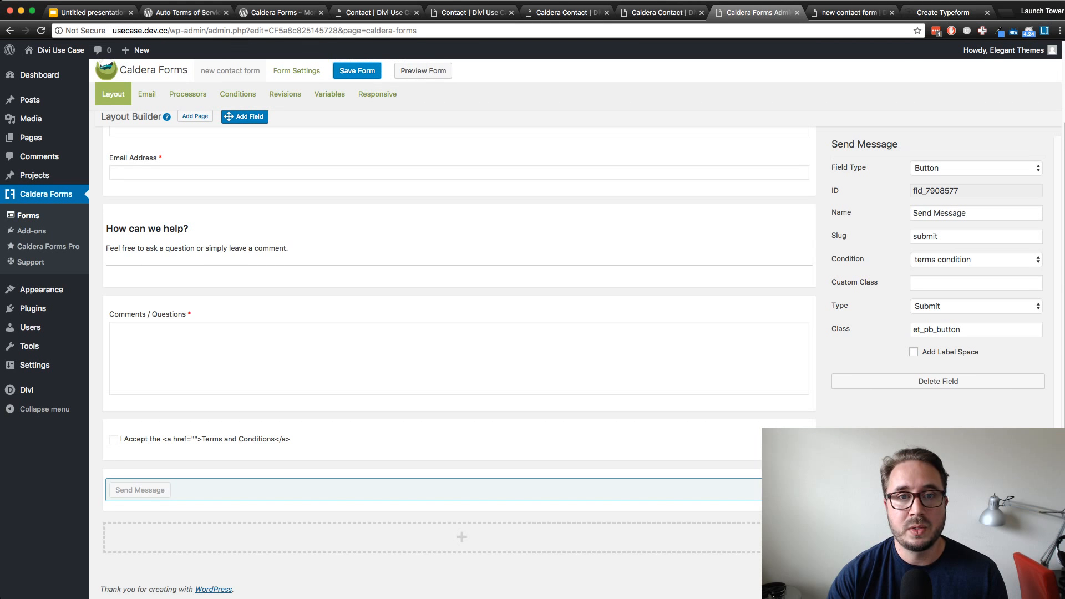
Go to the live Caldera Contact page, inspect the Get In Touch form, and reload the page
click(661, 12)
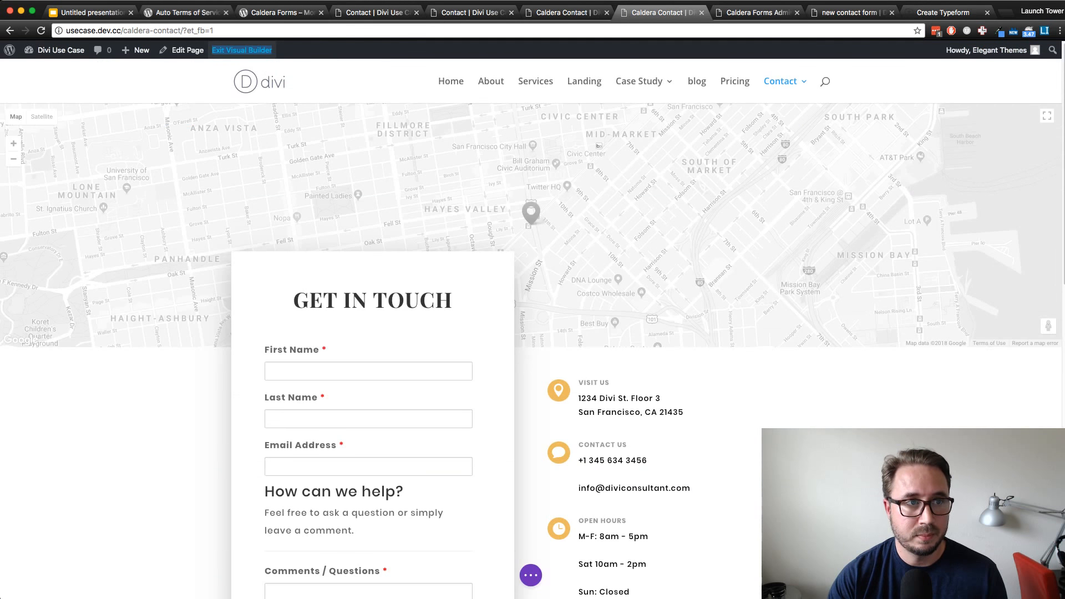
click(566, 12)
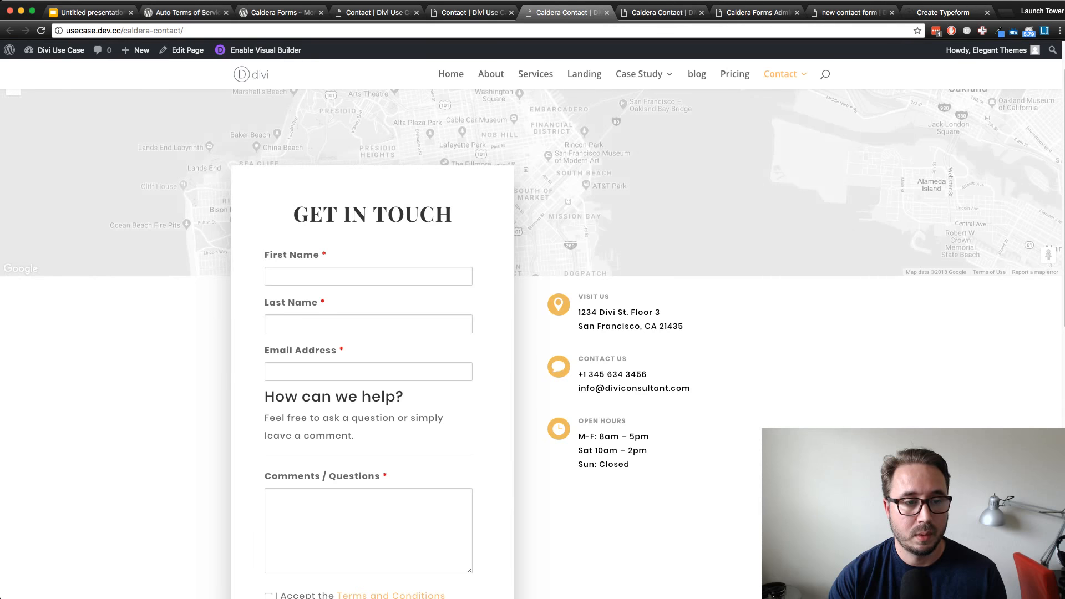
scroll(531, 344, down, 1)
scroll(531, 344, down, 9)
scroll(530, 344, up, 8)
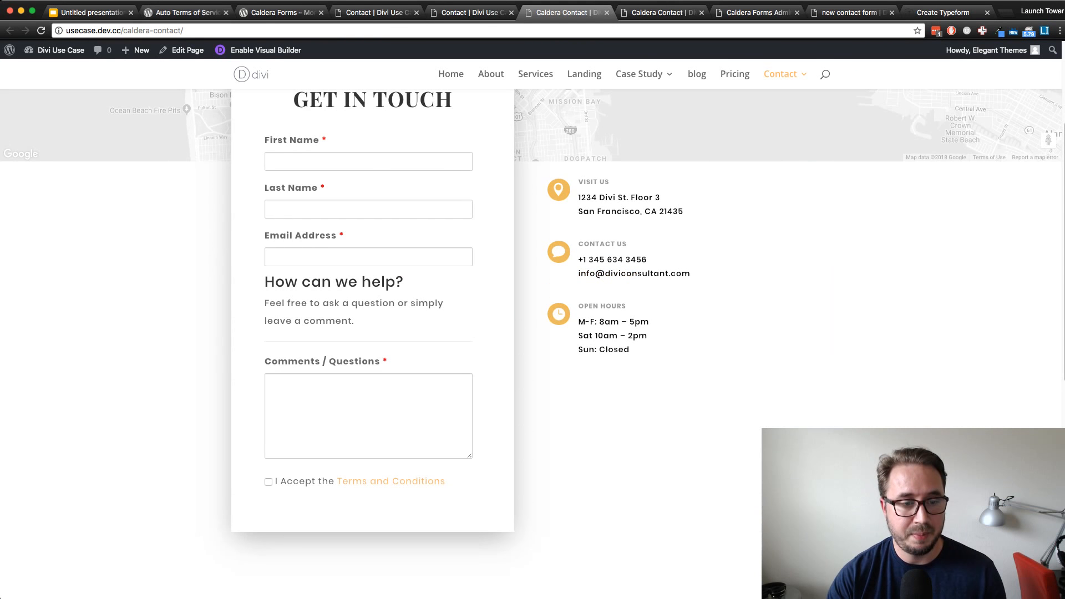
key(super+r)
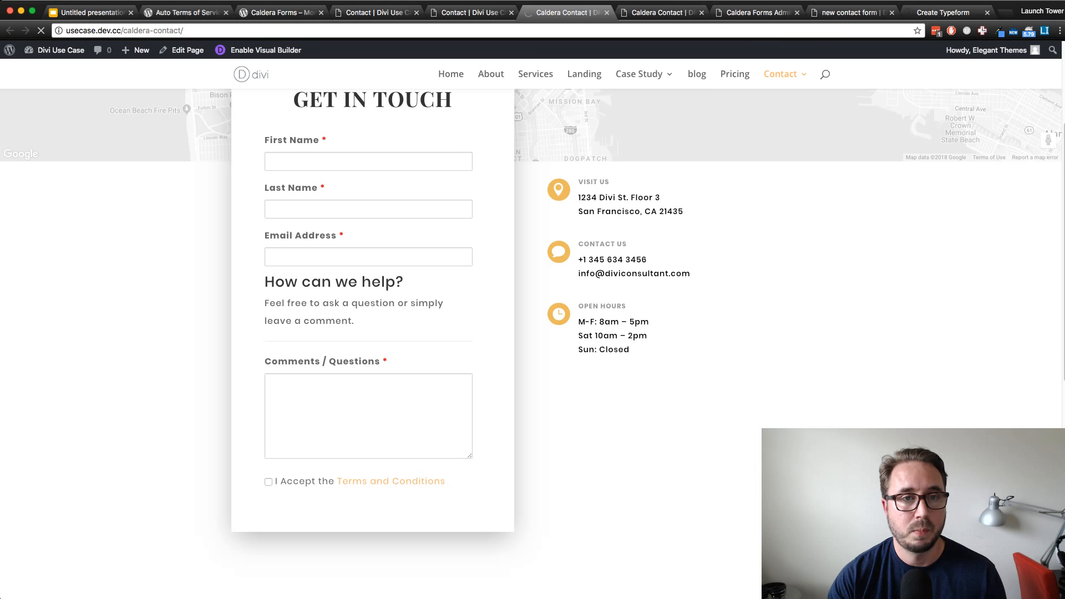
Reload the live Contact page and accept the Terms and Conditions to check the Send Message button's styling
key(ctrl+shift+Tab)
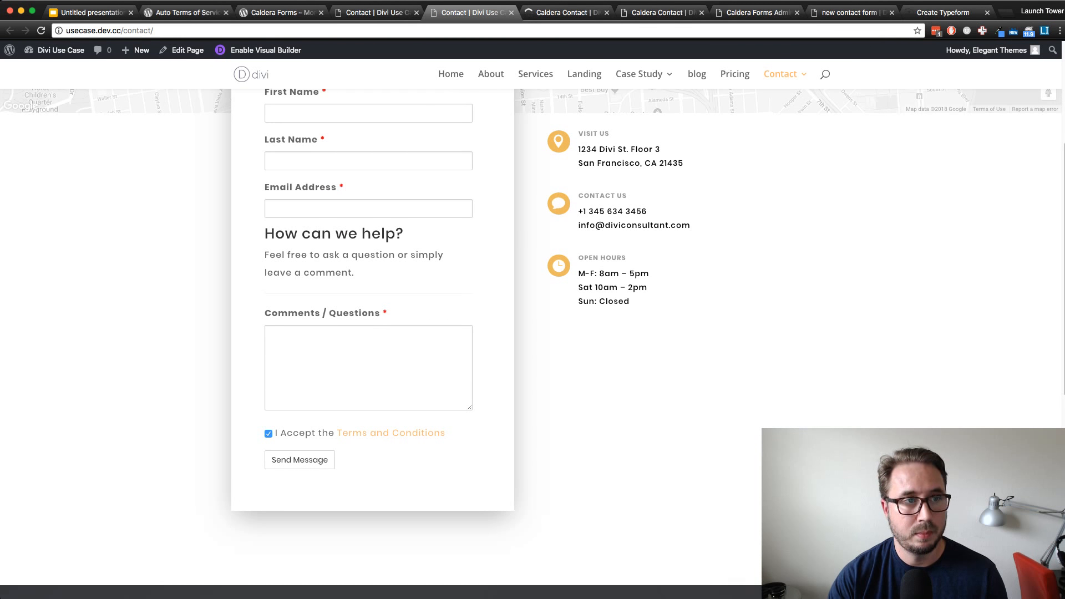
key(super+r)
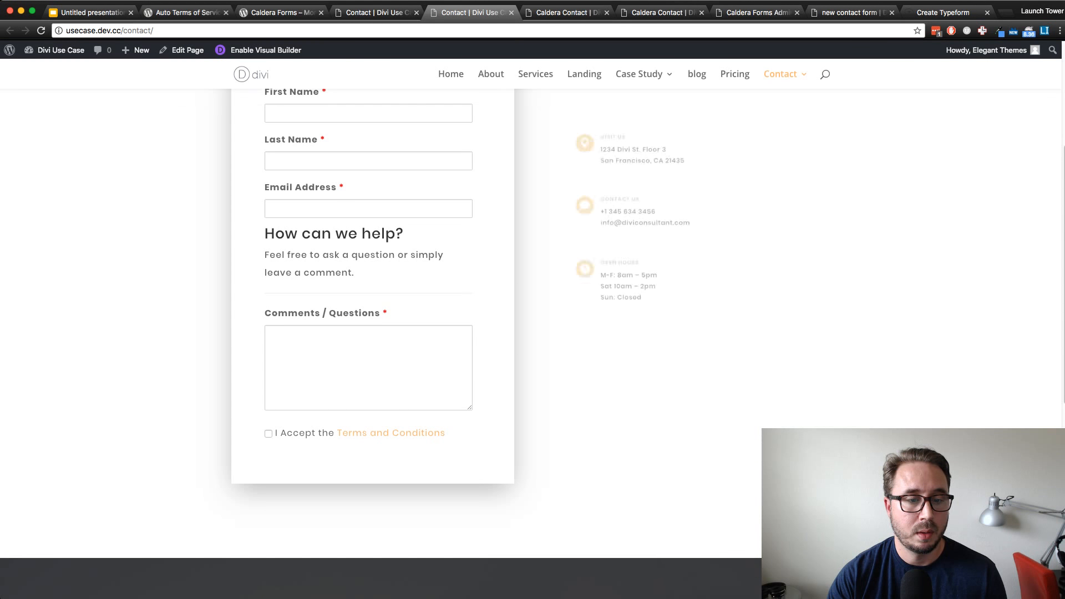
click(269, 434)
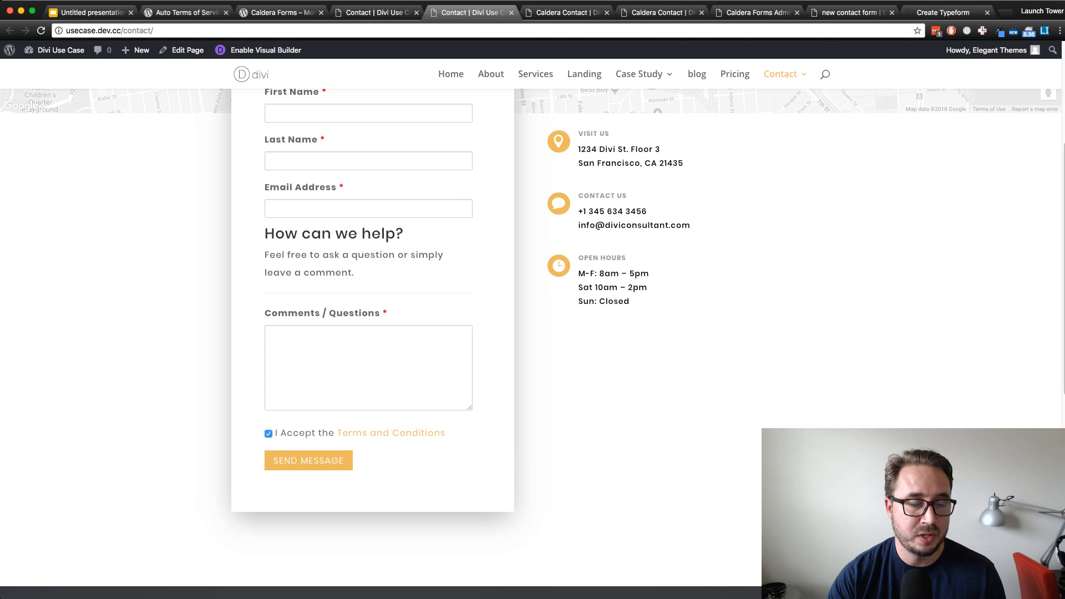
scroll(533, 344, up, 2)
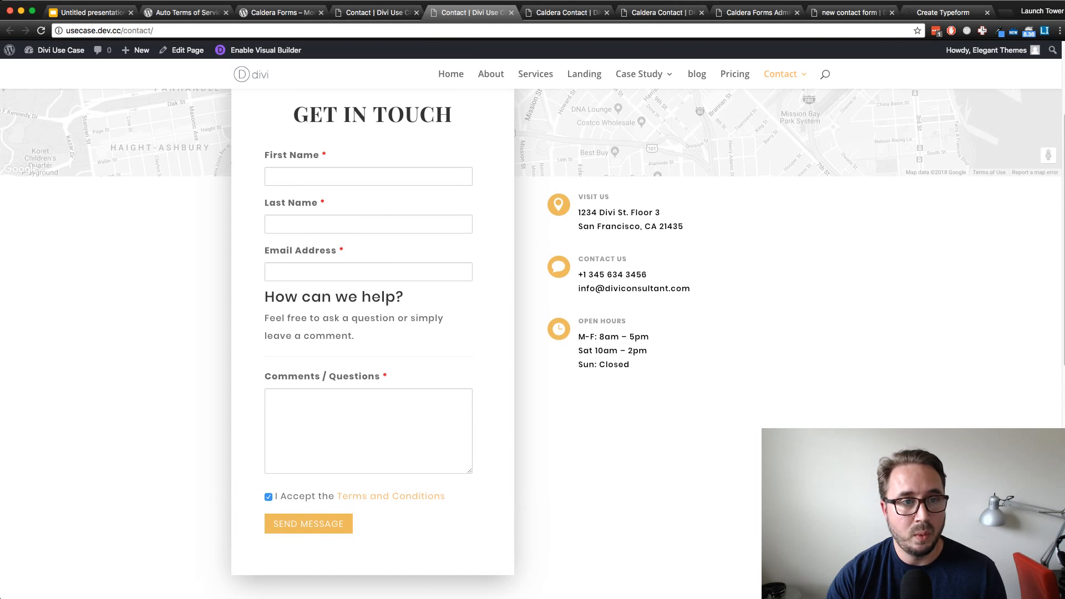
Open the Theme Customizer from the Contact page and review the Buttons Style settings from text size through the icon options
mouse_move(61, 50)
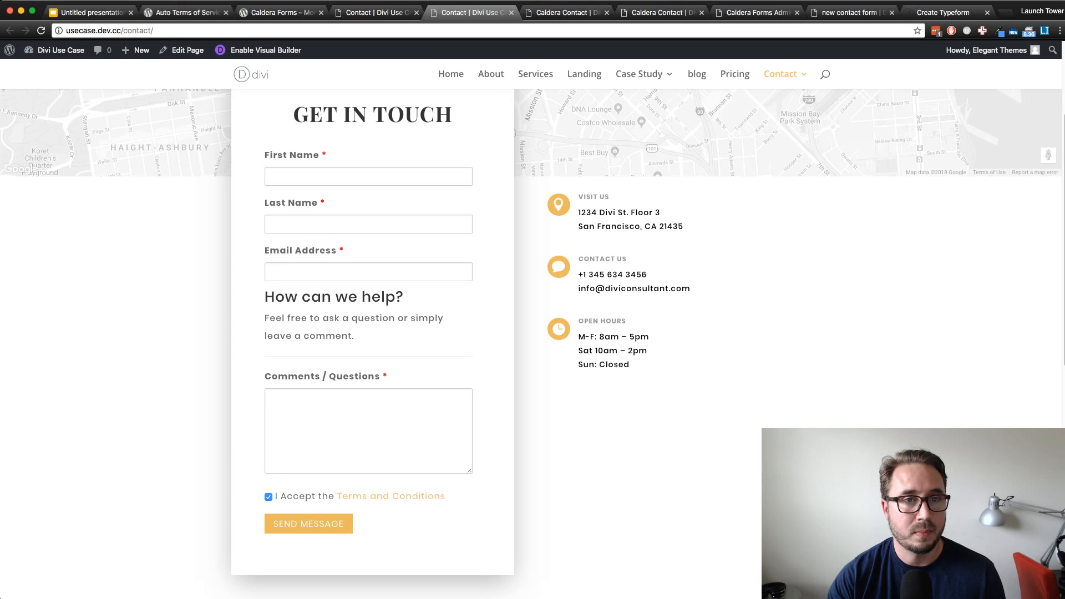
click(84, 139)
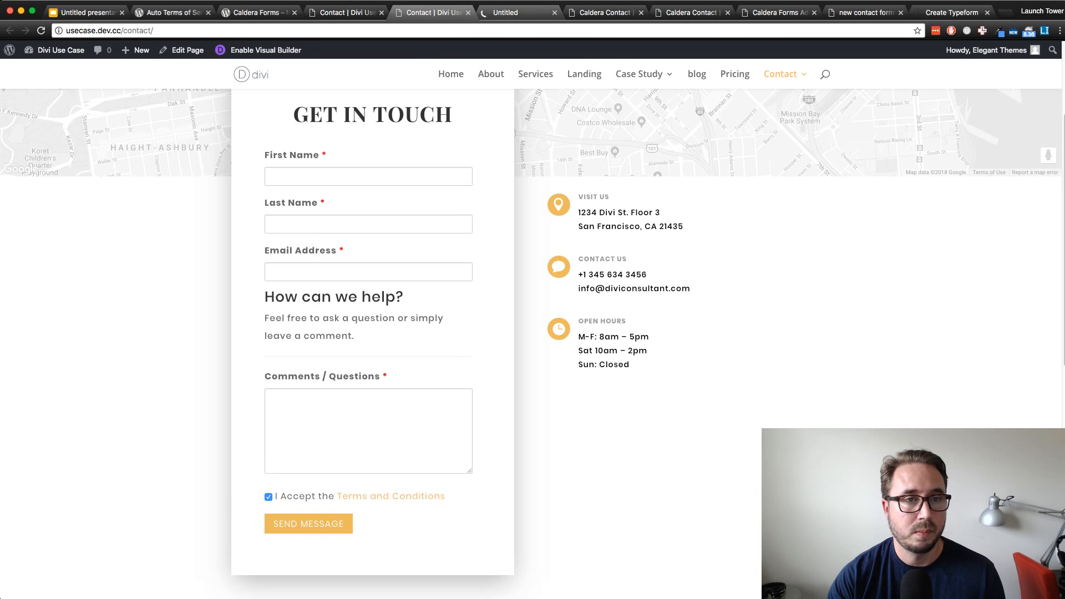
click(518, 13)
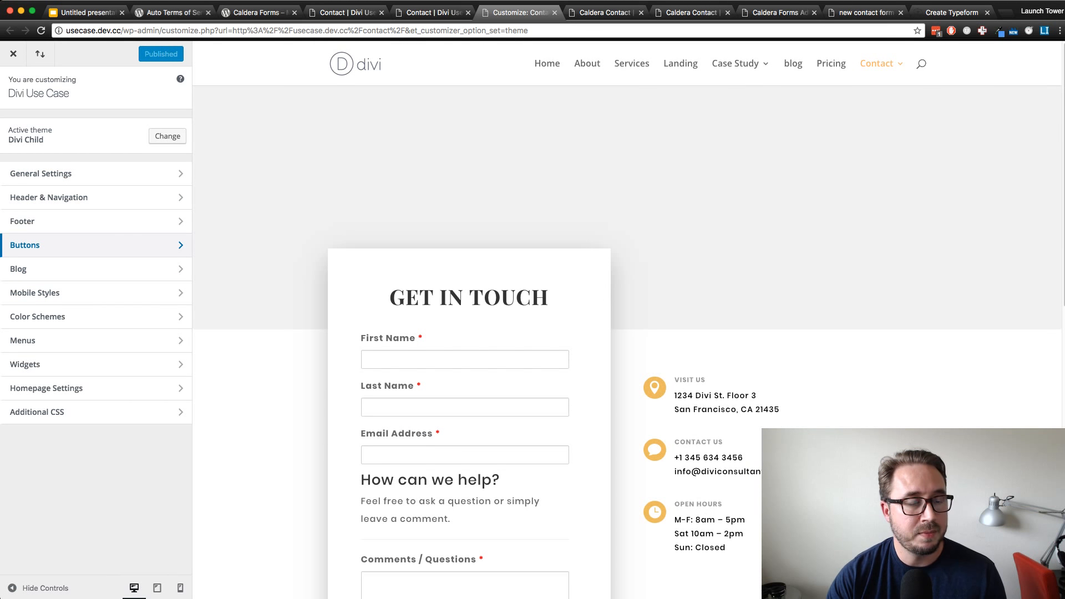
click(56, 245)
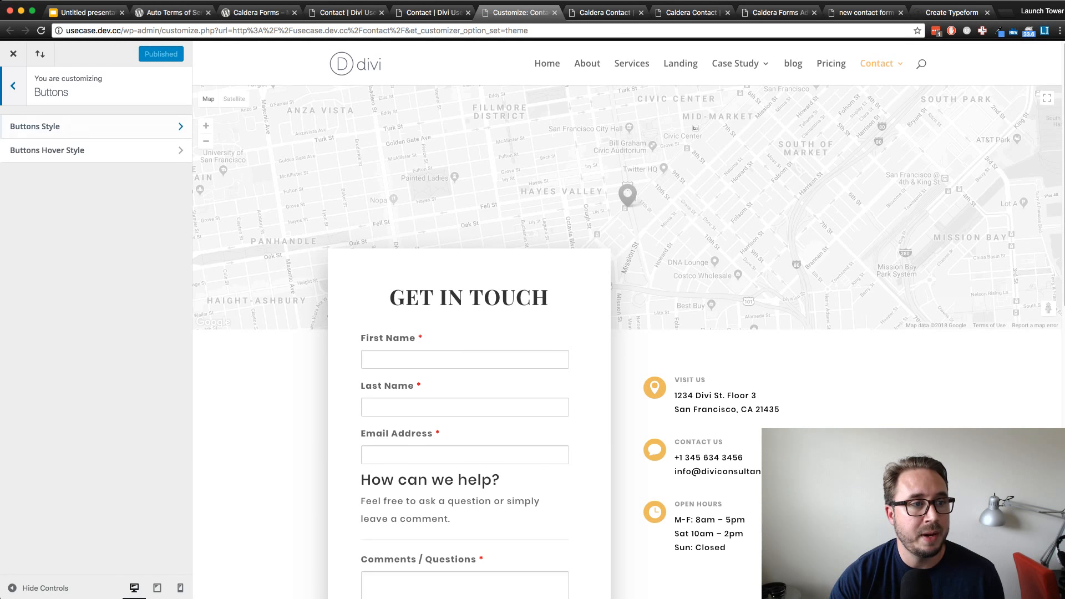
click(55, 126)
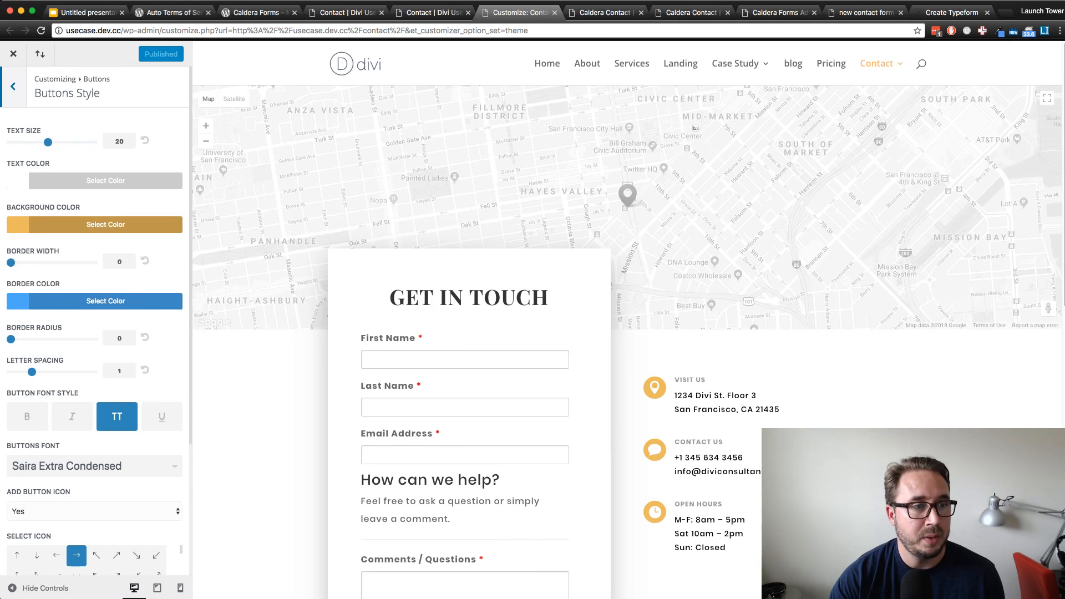
scroll(94, 316, down, 1)
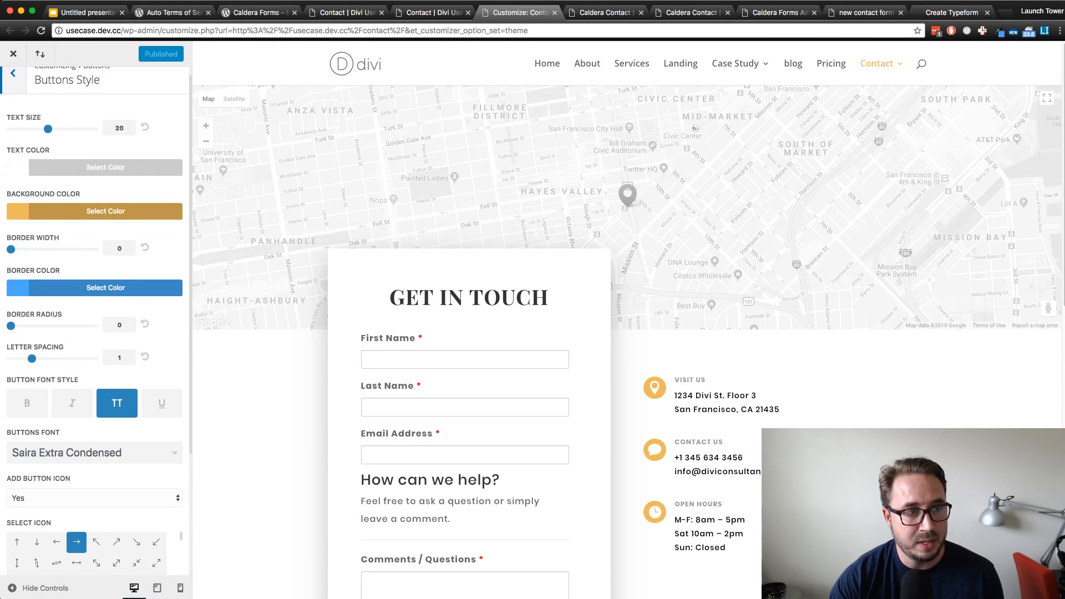
scroll(94, 322, down, 5)
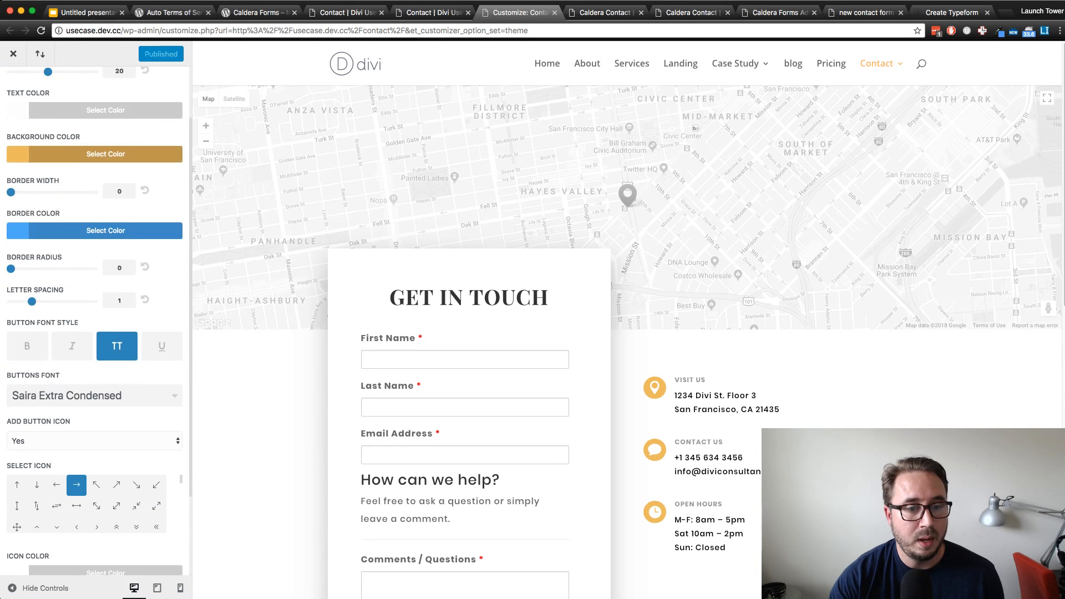
scroll(627, 332, down, 6)
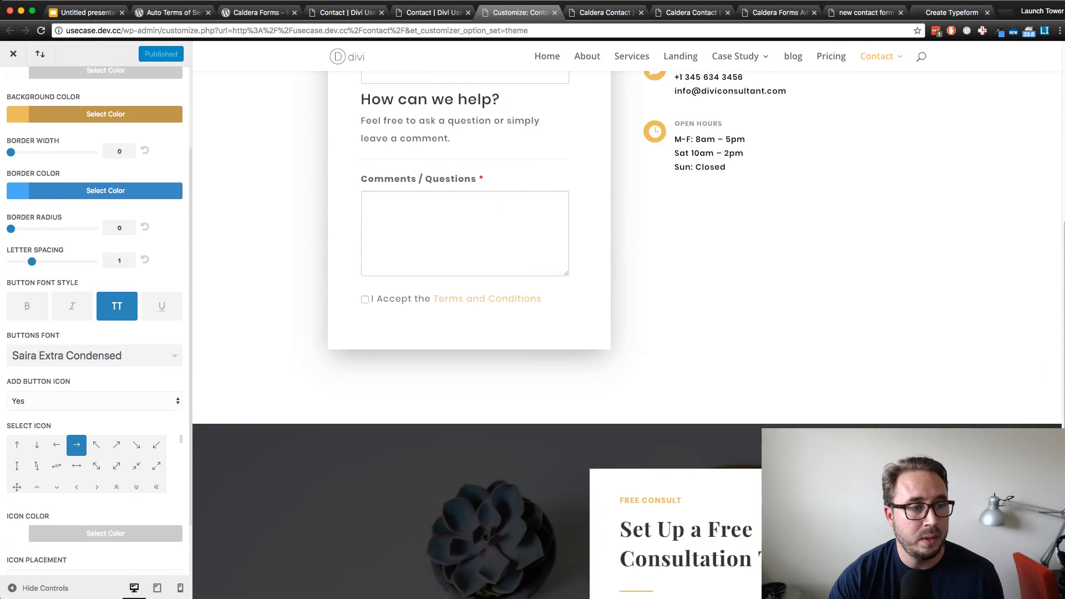
scroll(94, 322, down, 3)
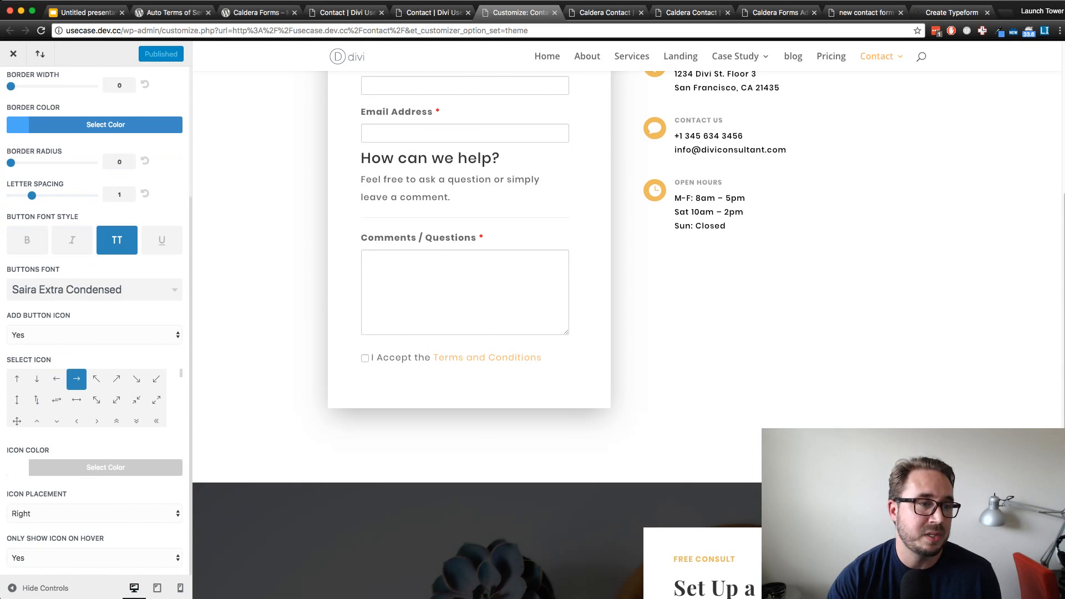
Review the Buttons Style settings from text size through the icon options, and close the Theme Customizer
scroll(94, 322, up, 8)
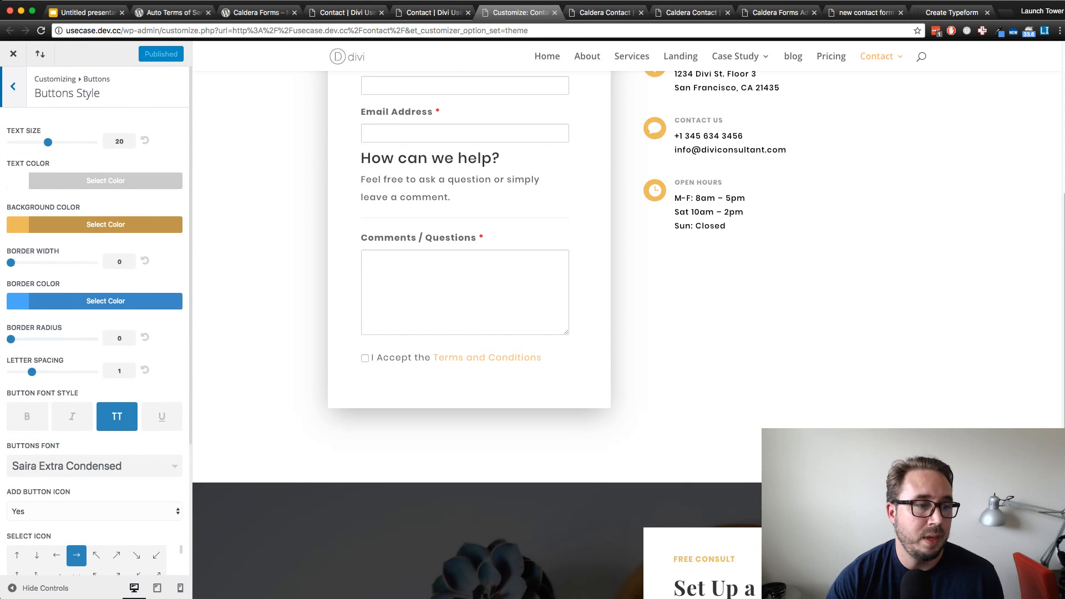
scroll(94, 322, down, 2)
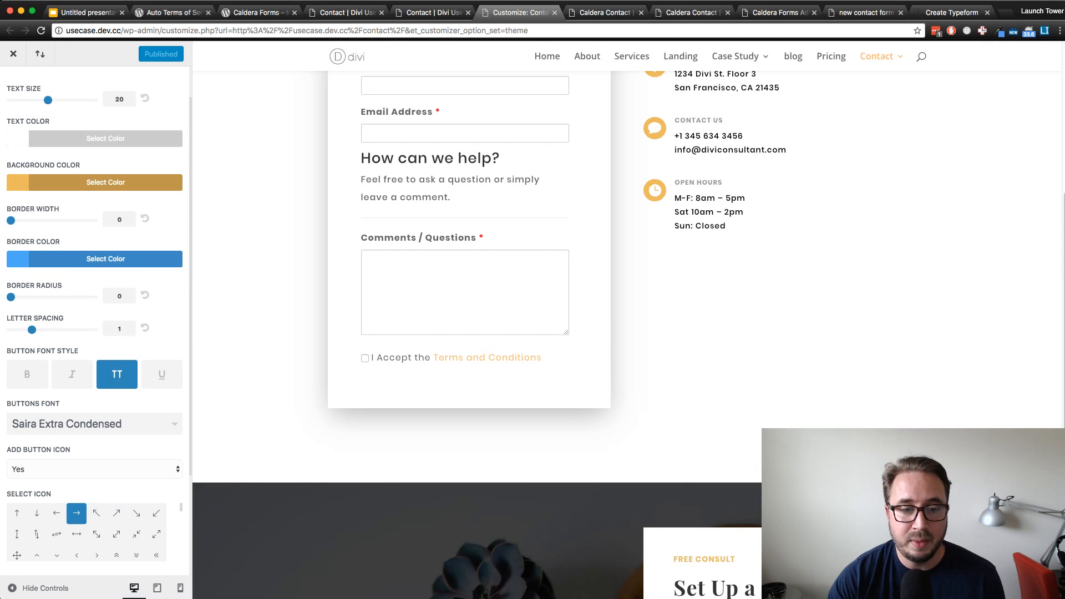
scroll(94, 322, up, 1)
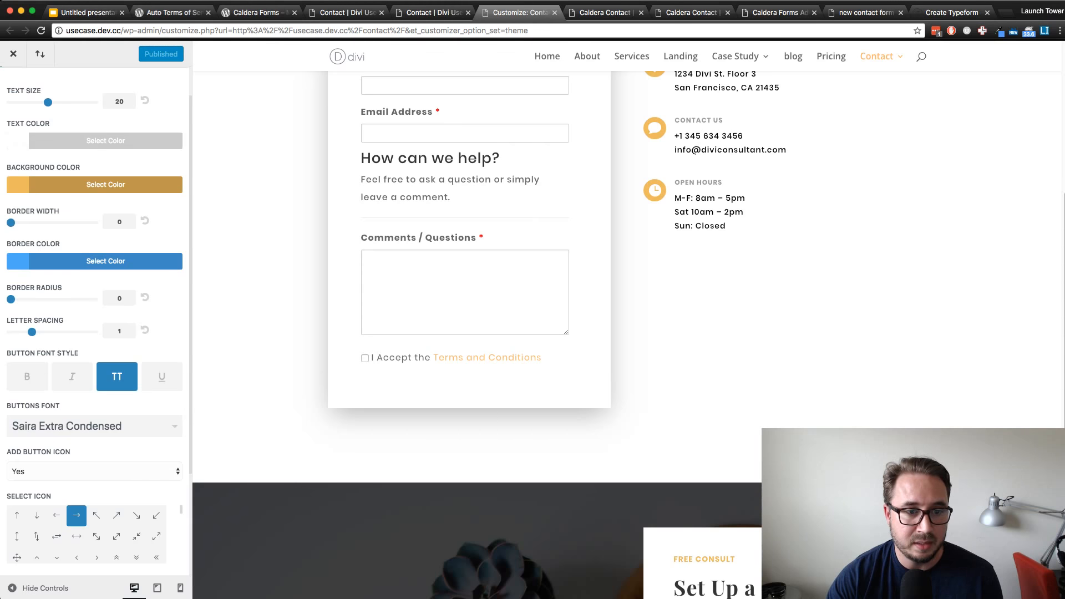
scroll(95, 322, up, 2)
scroll(94, 322, down, 2)
scroll(77, 430, down, 3)
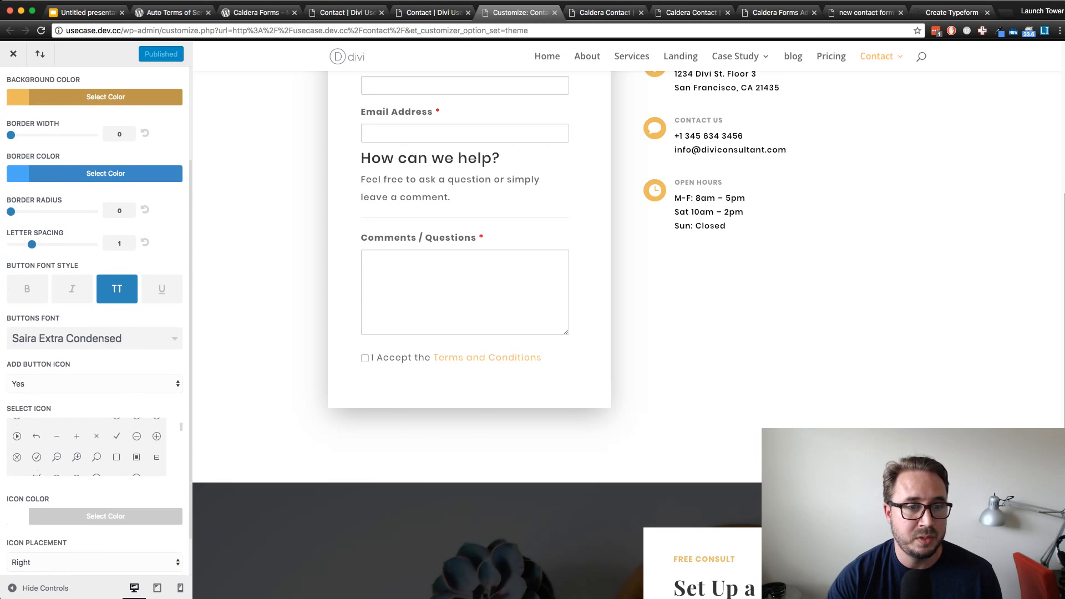
scroll(76, 430, up, 5)
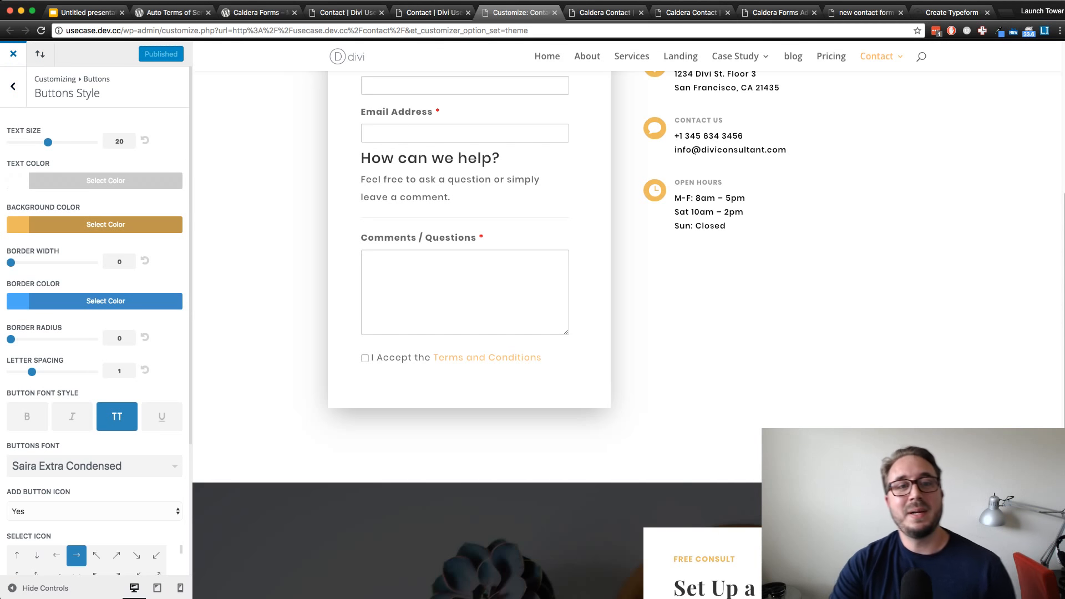
click(13, 54)
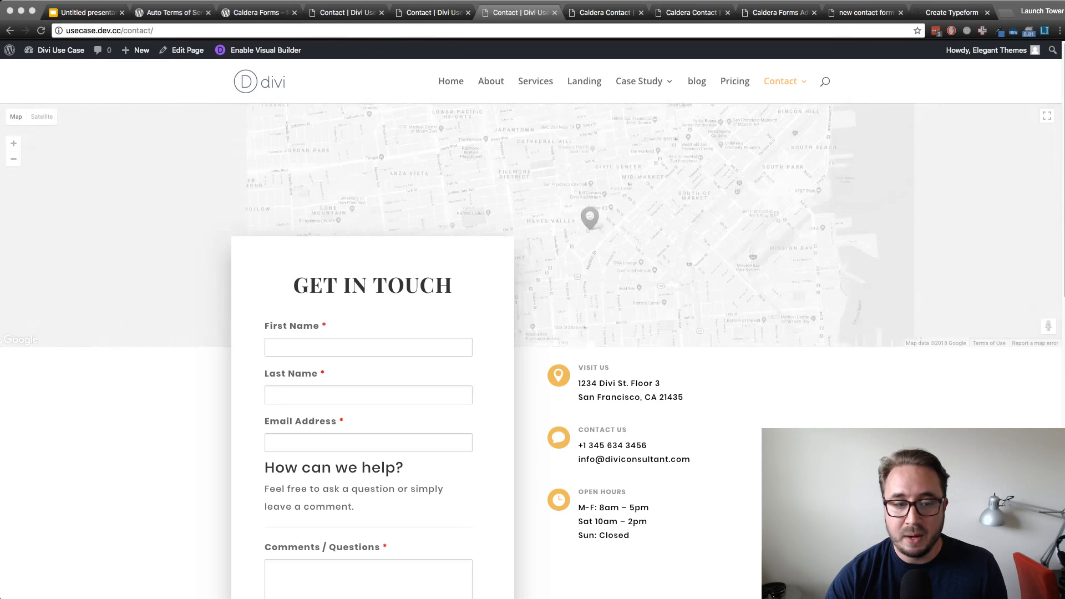
Accept the Terms and Conditions on the live Contact form to check the Send Message button, and open the Caldera Contact page
scroll(531, 332, down, 5)
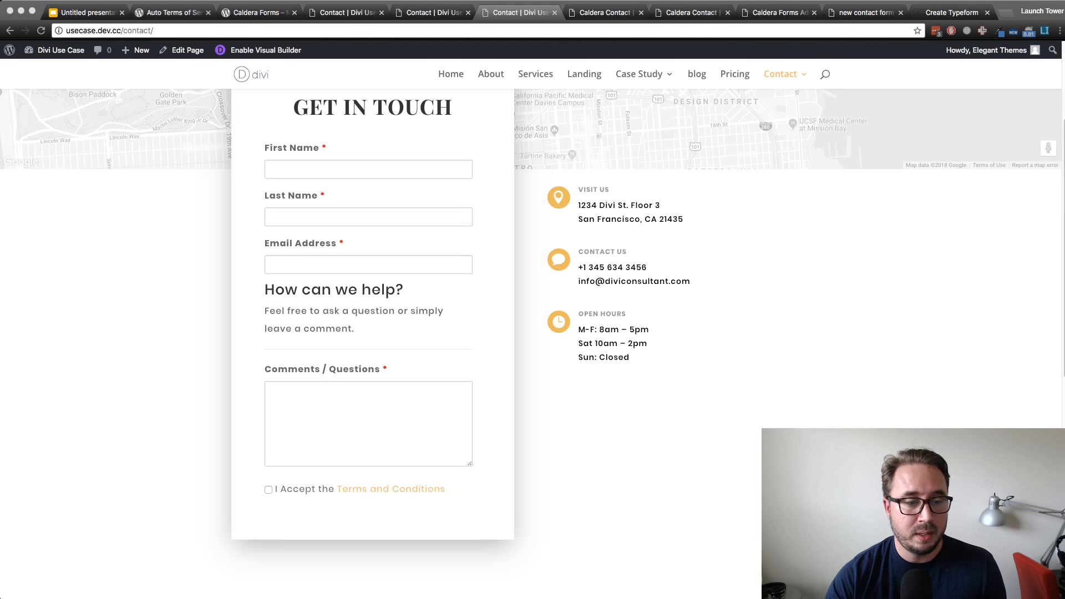
click(268, 490)
click(268, 490)
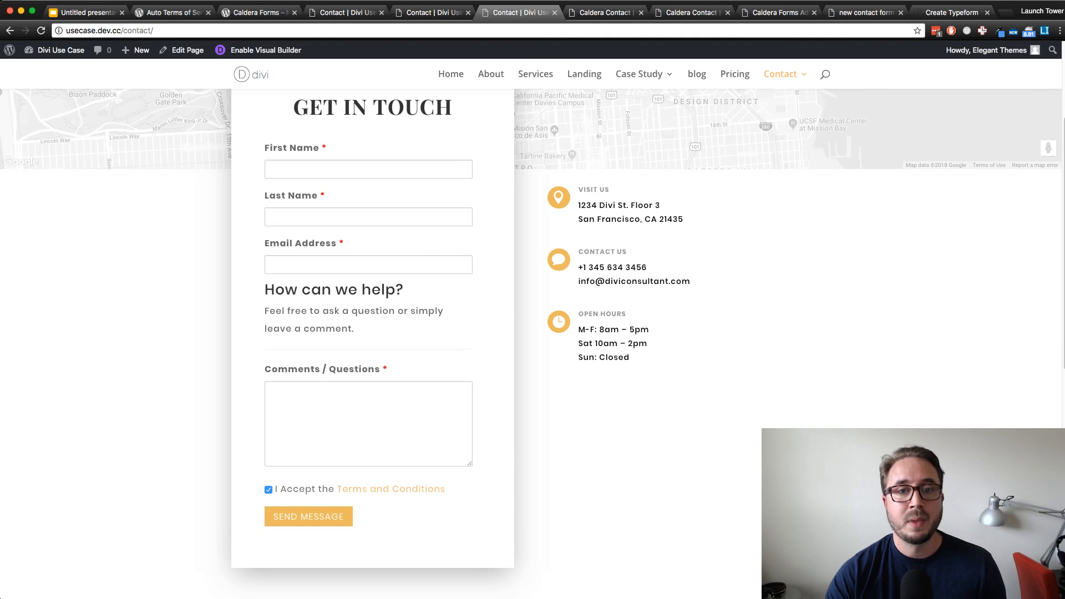
mouse_move(782, 75)
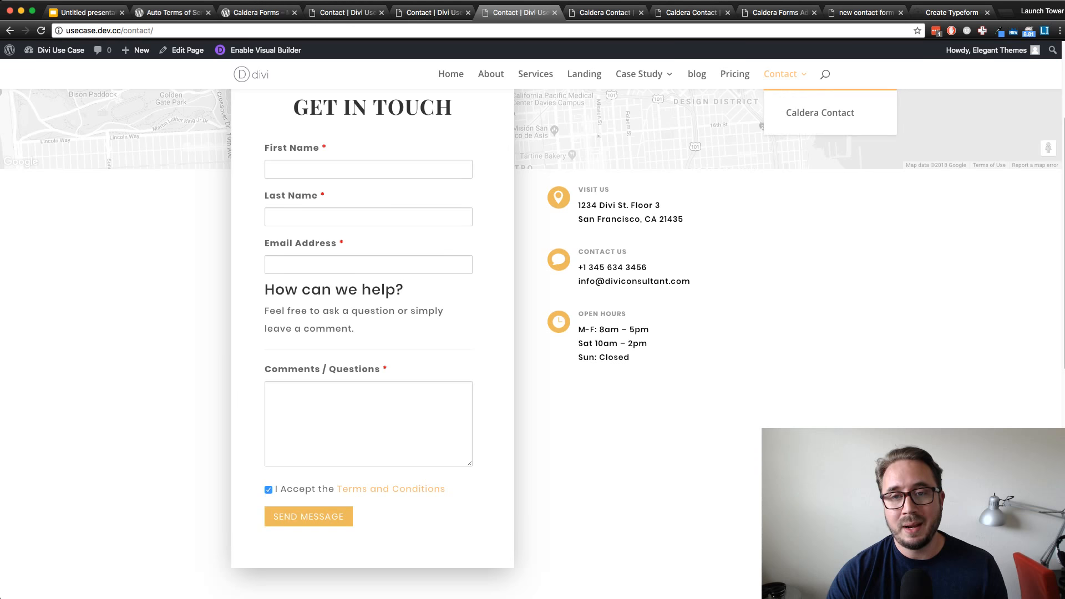
click(820, 113)
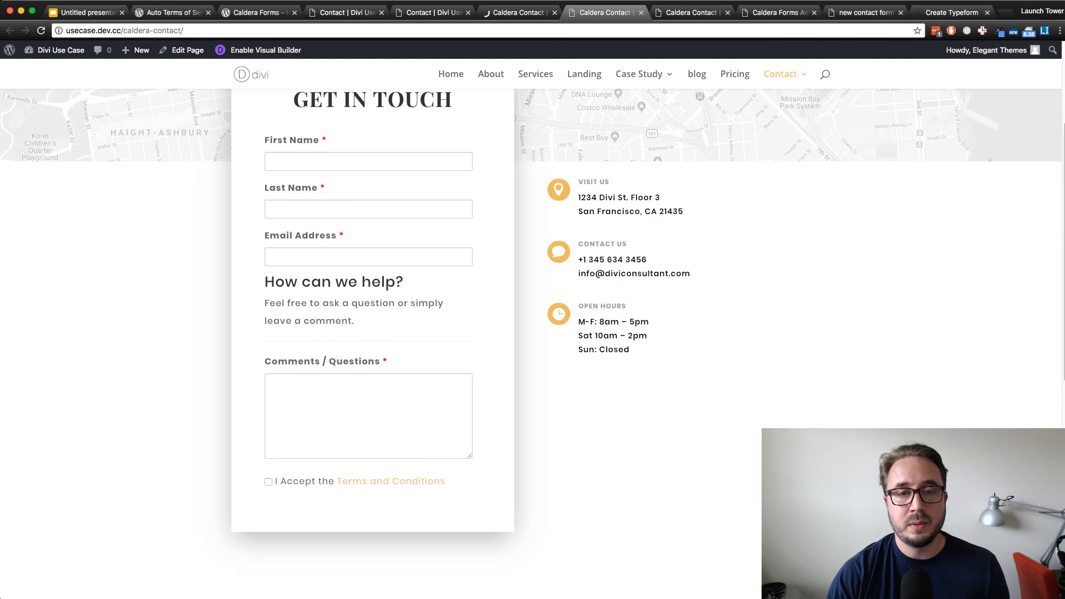
Open the Case Study page in the other Caldera Contact tab and examine its header and Intro section
mouse_move(643, 75)
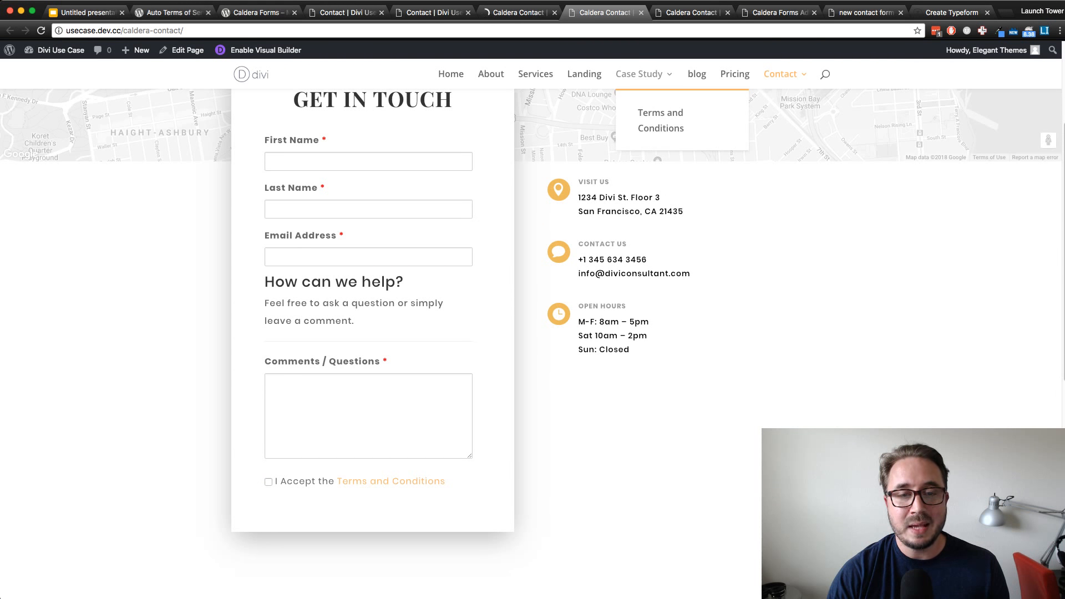
key(super+r)
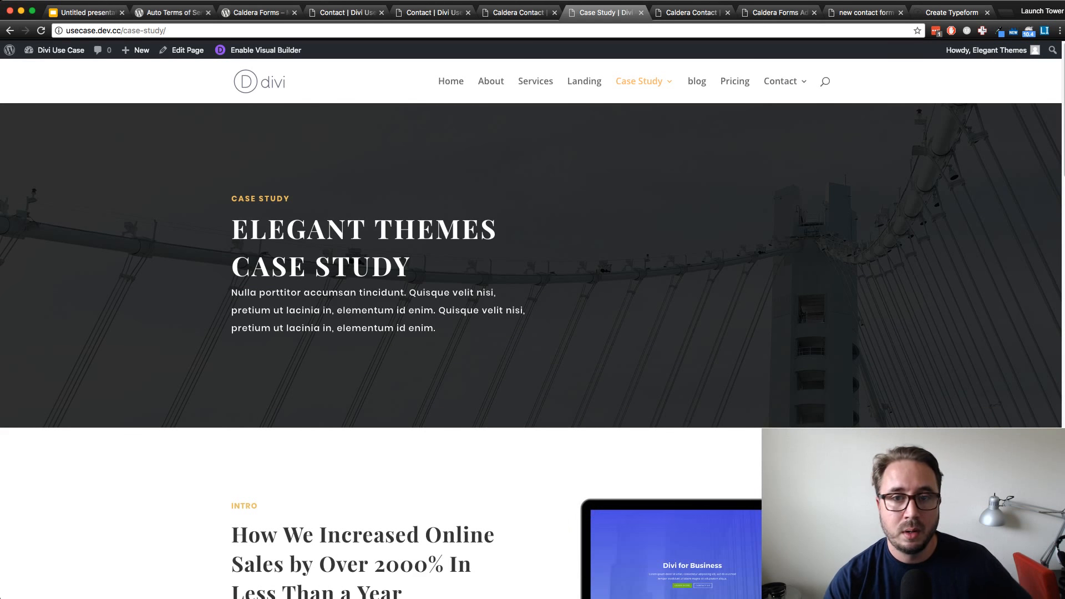
scroll(531, 333, down, 5)
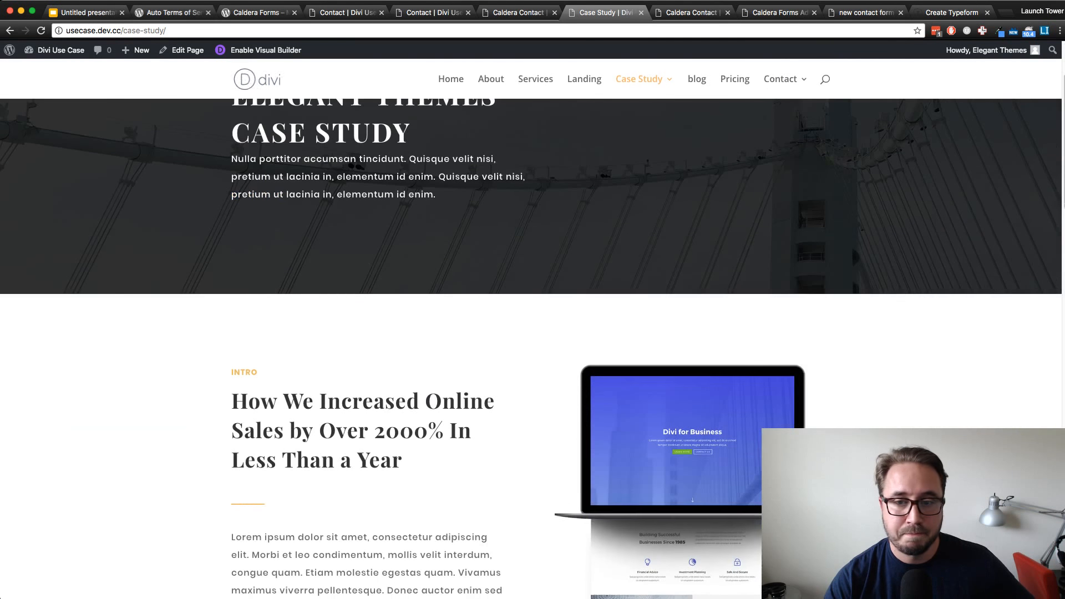
scroll(531, 332, up, 3)
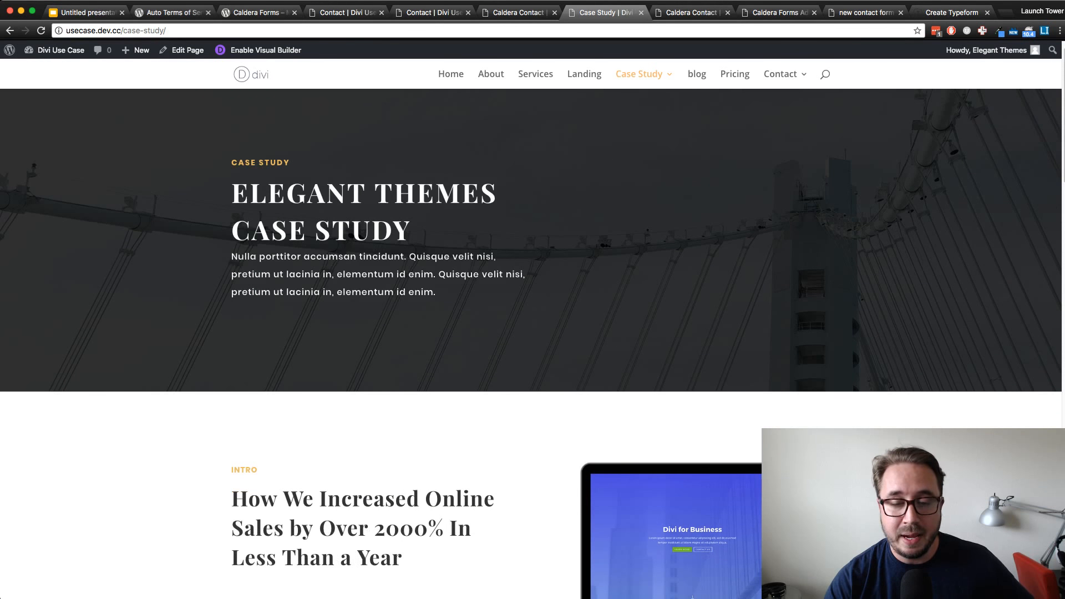
scroll(531, 332, down, 3)
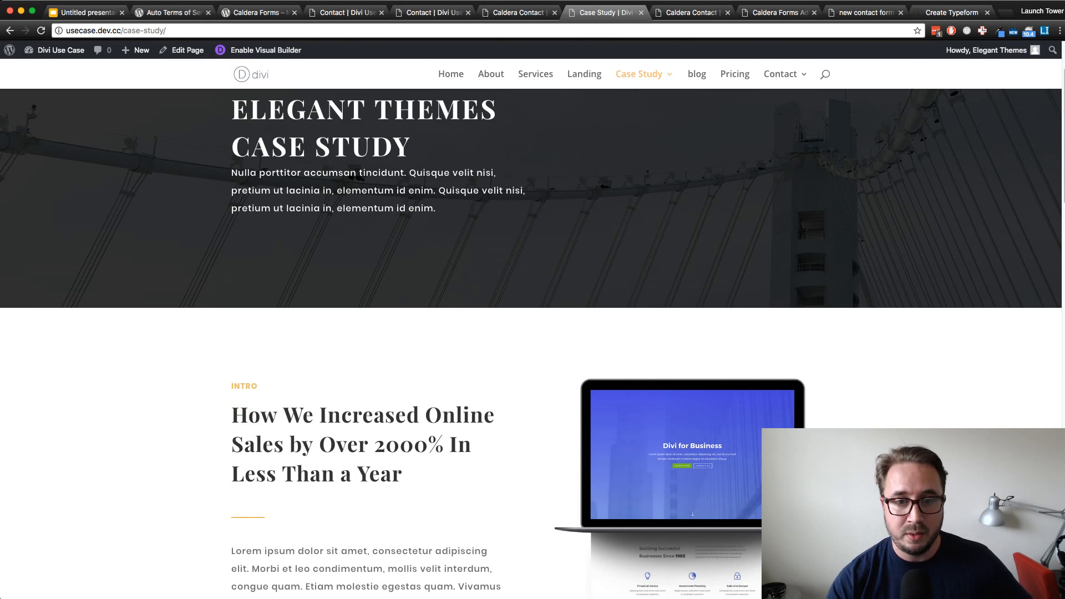
scroll(531, 333, up, 3)
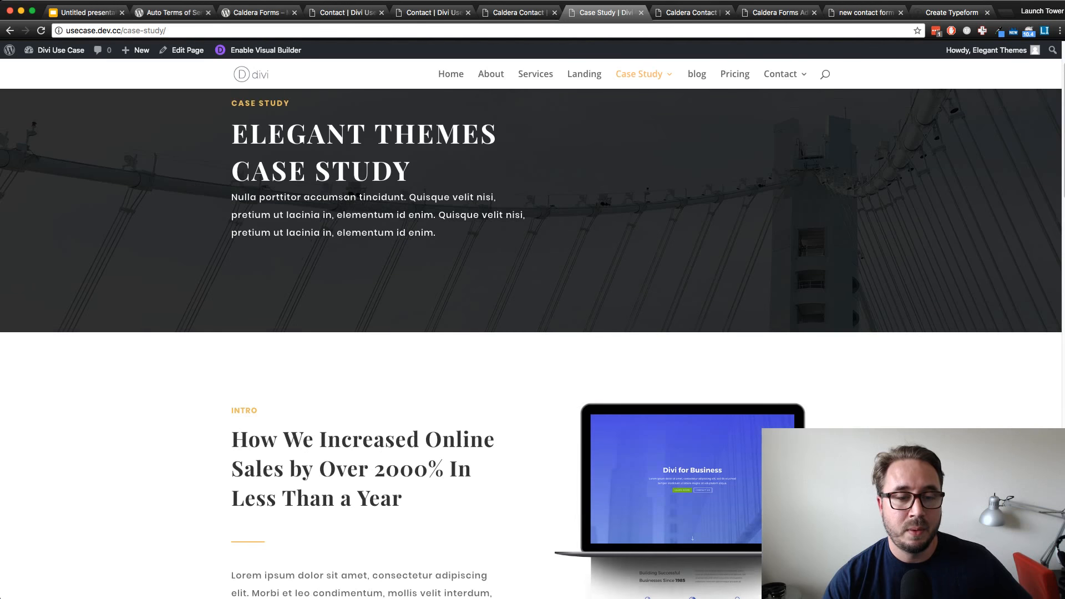
scroll(531, 333, down, 1)
scroll(531, 332, up, 1)
scroll(531, 333, down, 2)
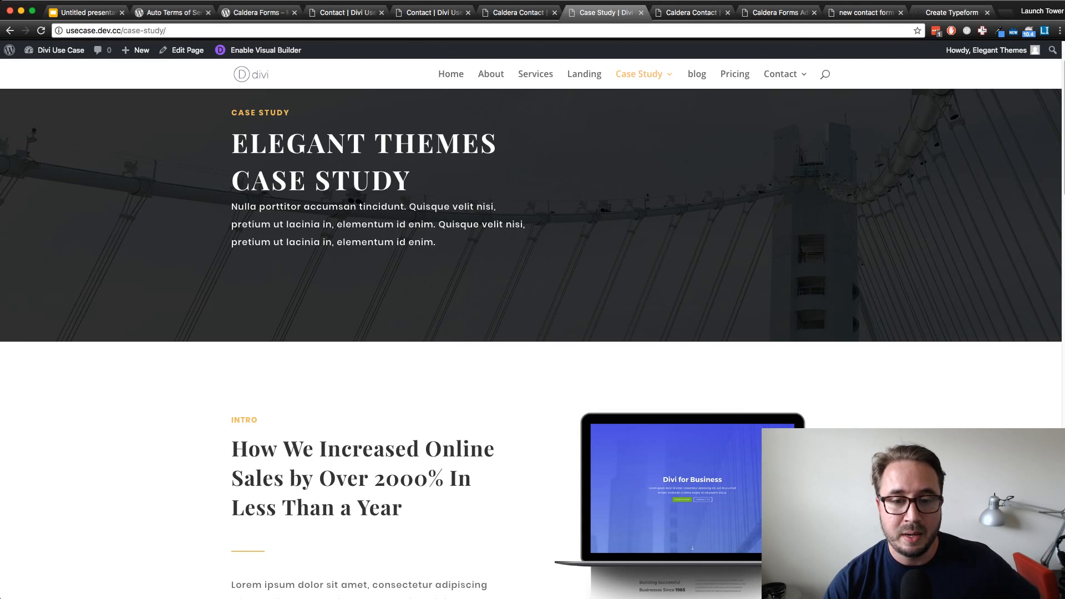
scroll(530, 332, down, 4)
scroll(531, 333, up, 7)
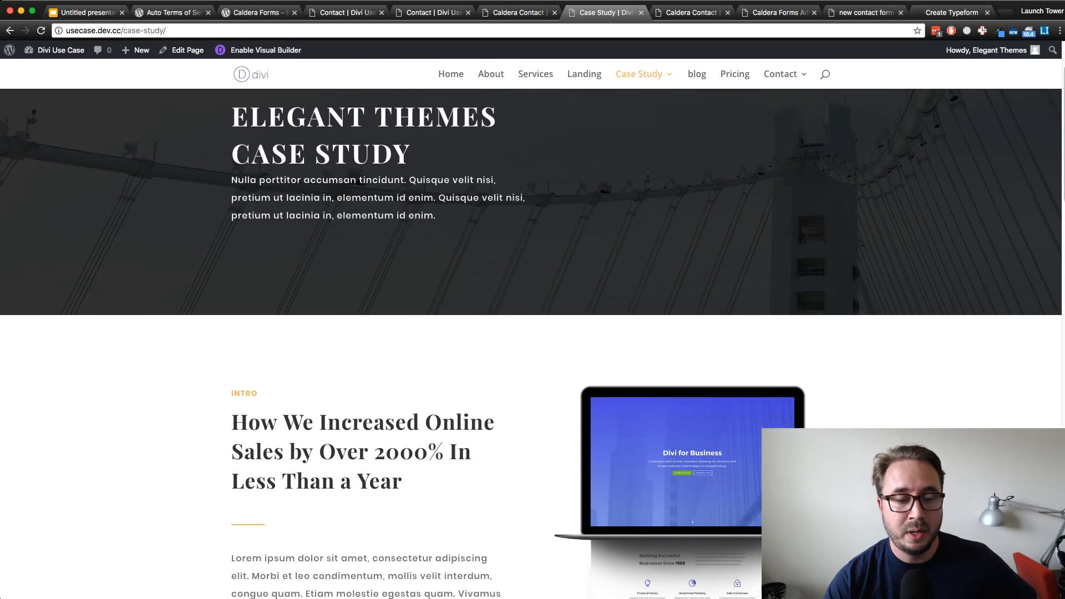
scroll(530, 333, down, 5)
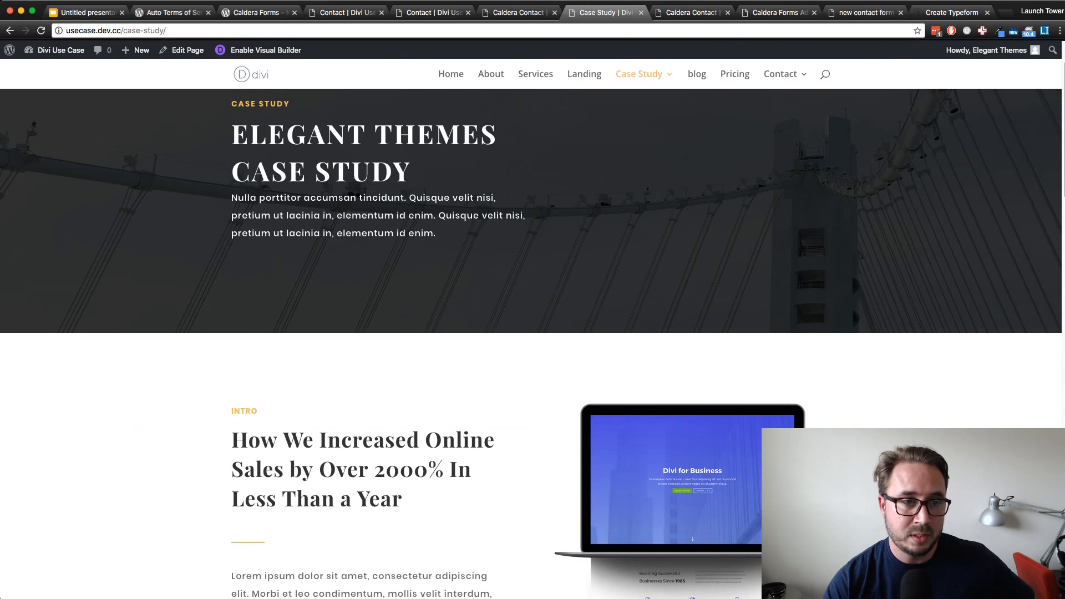
scroll(531, 333, up, 1)
scroll(531, 333, up, 3)
scroll(531, 333, down, 3)
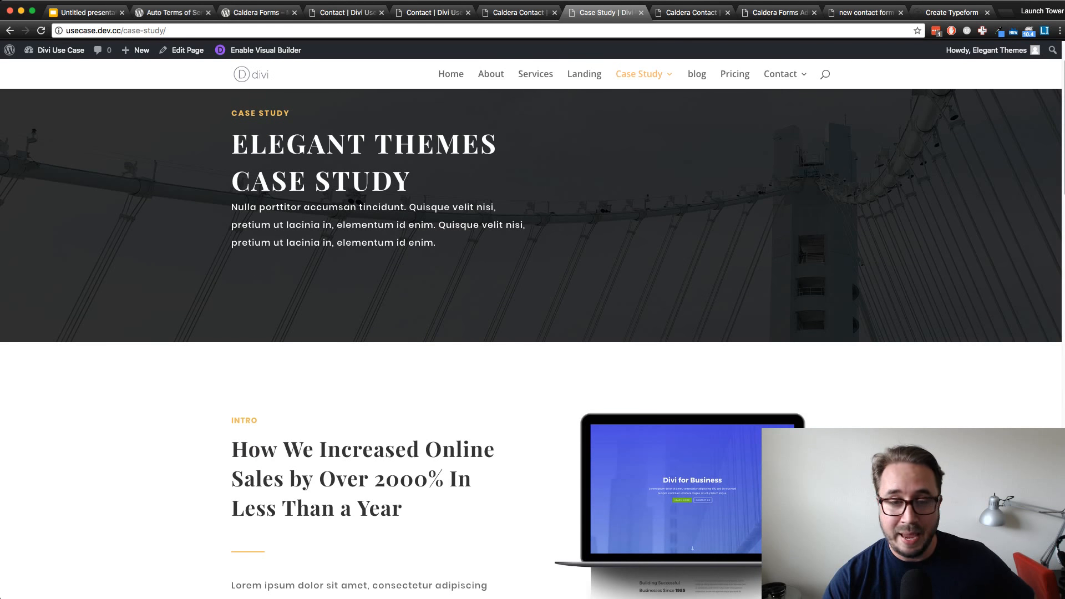
scroll(531, 333, up, 3)
scroll(531, 333, down, 3)
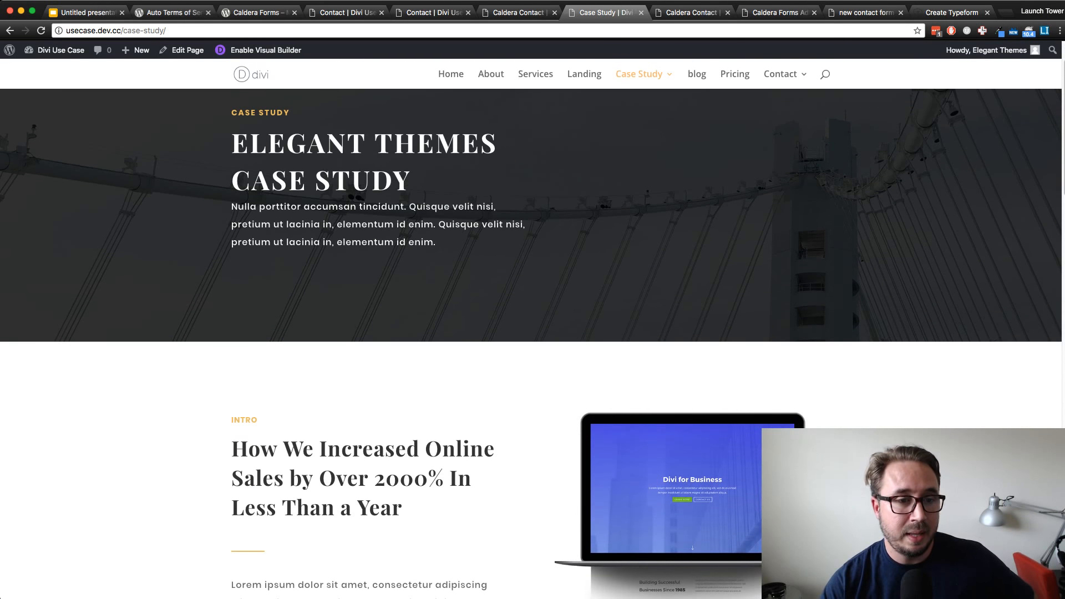
scroll(531, 332, up, 3)
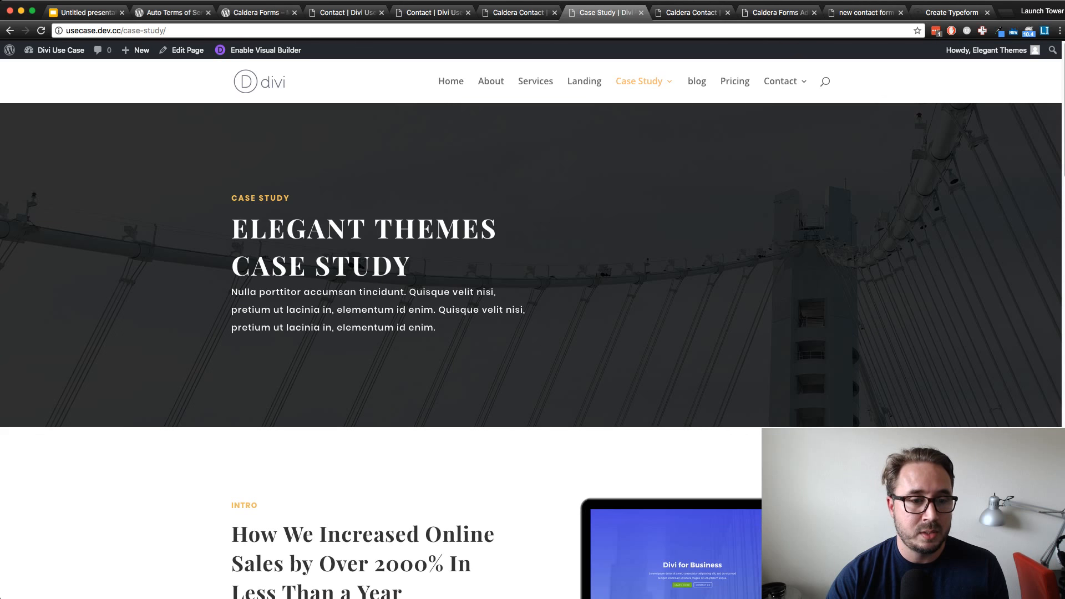
Highlight the Case Study page's header text and its Intro paragraph to examine how the text is styled
drag(436, 327, 232, 198)
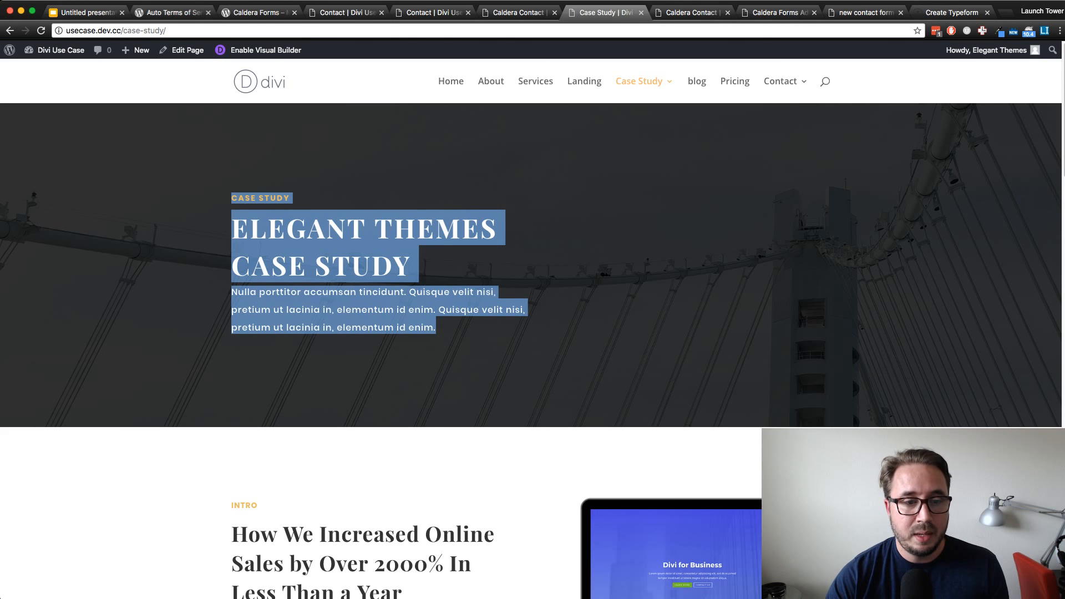
scroll(533, 332, down, 5)
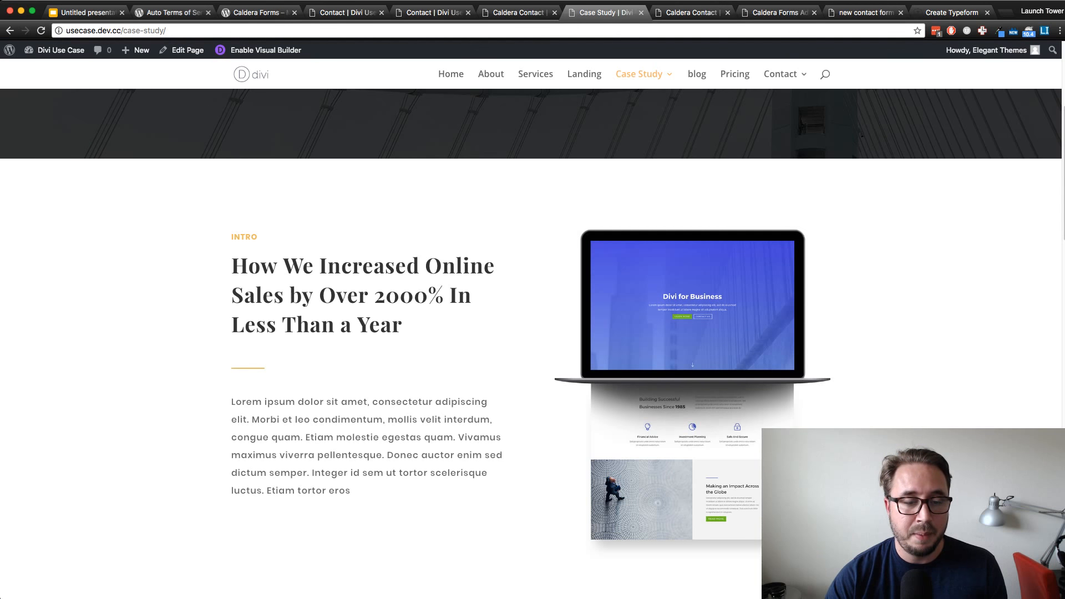
scroll(532, 333, down, 3)
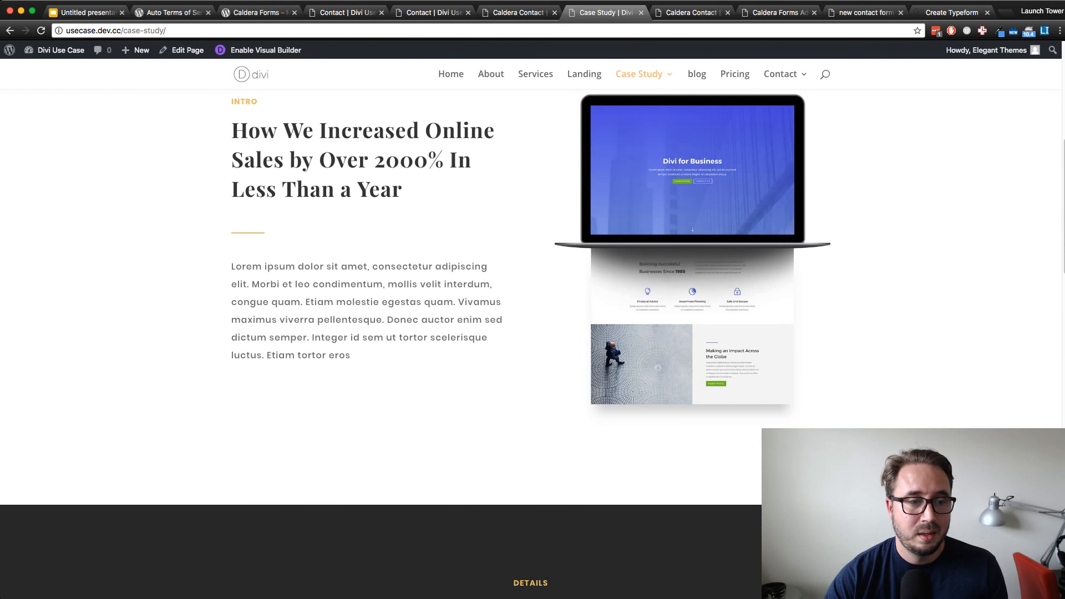
drag(355, 355, 231, 267)
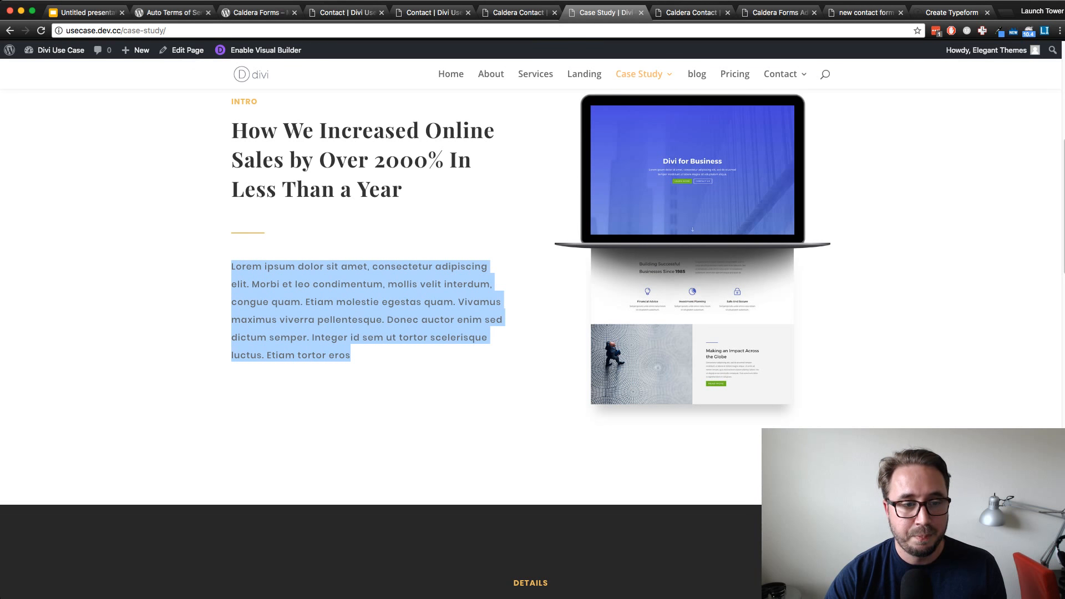
click(231, 266)
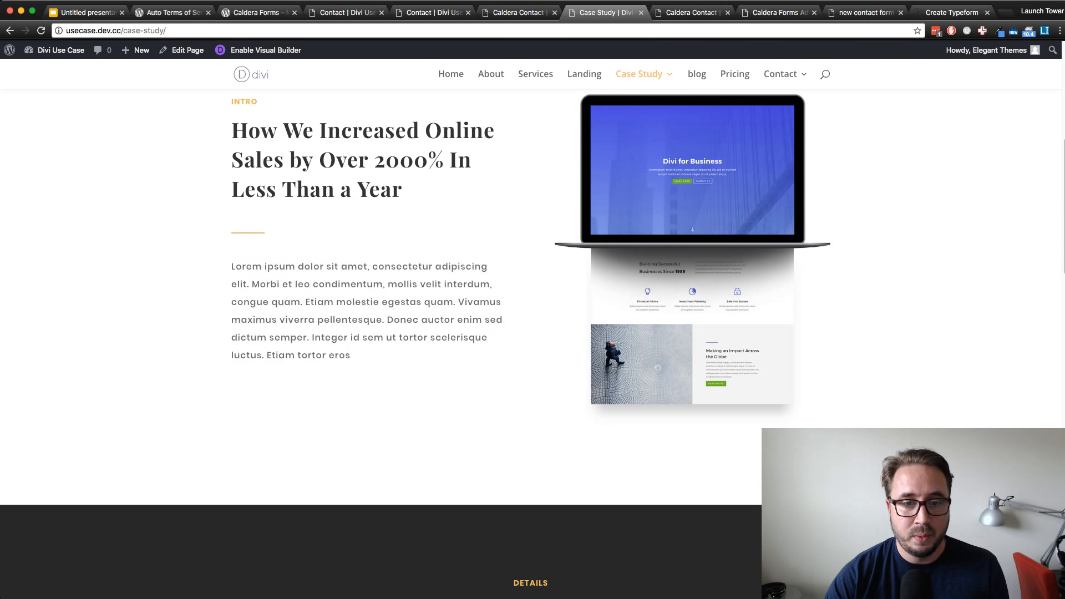
scroll(415, 339, up, 2)
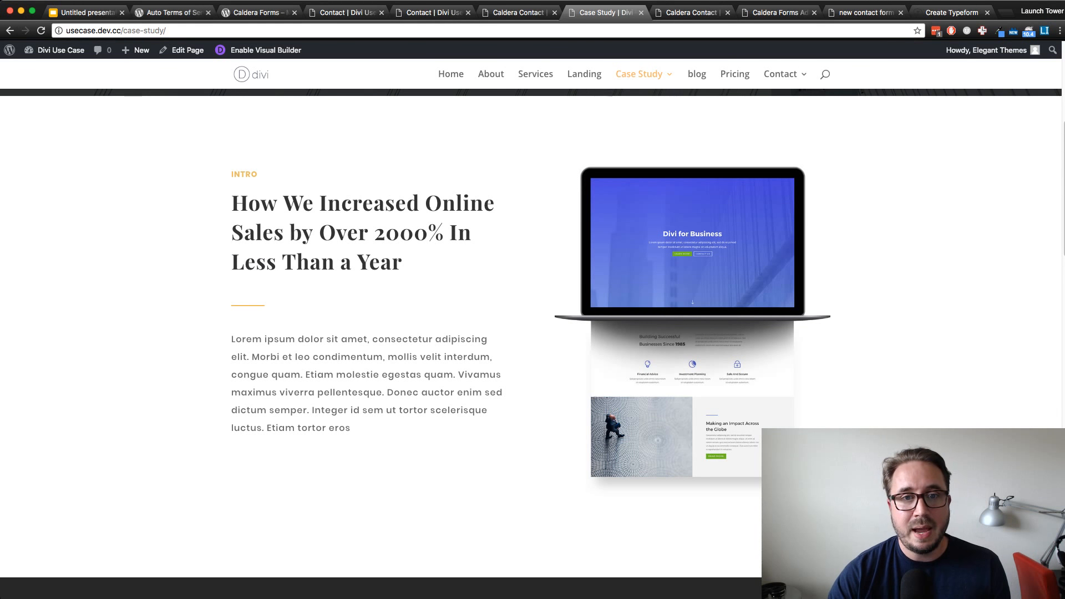
Open the Terms and Conditions page listed under Case Study in the site navigation
mouse_move(644, 75)
click(660, 121)
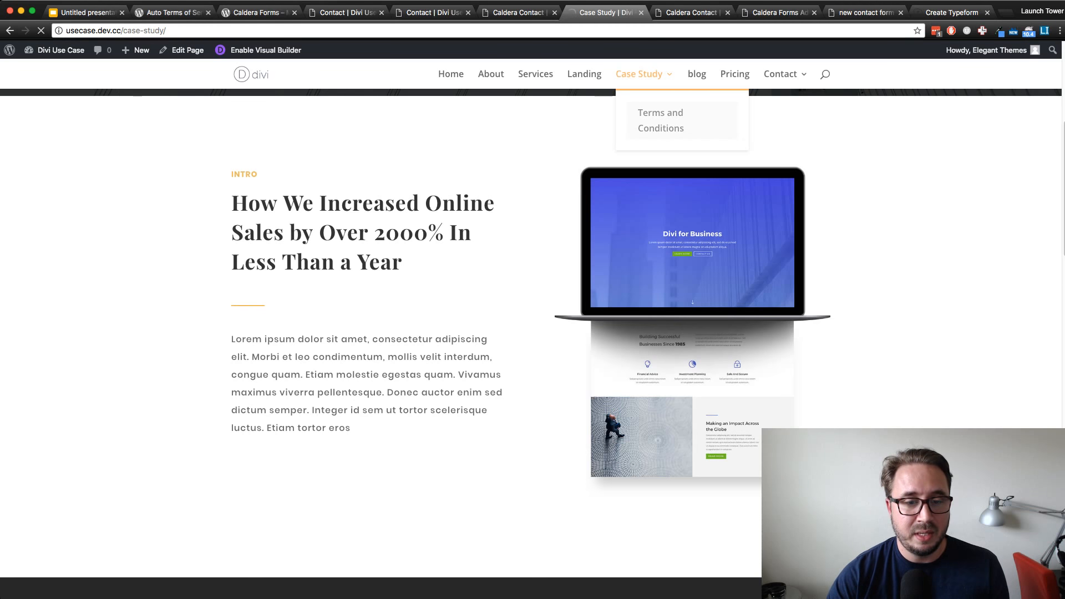
scroll(531, 332, down, 12)
scroll(531, 333, up, 11)
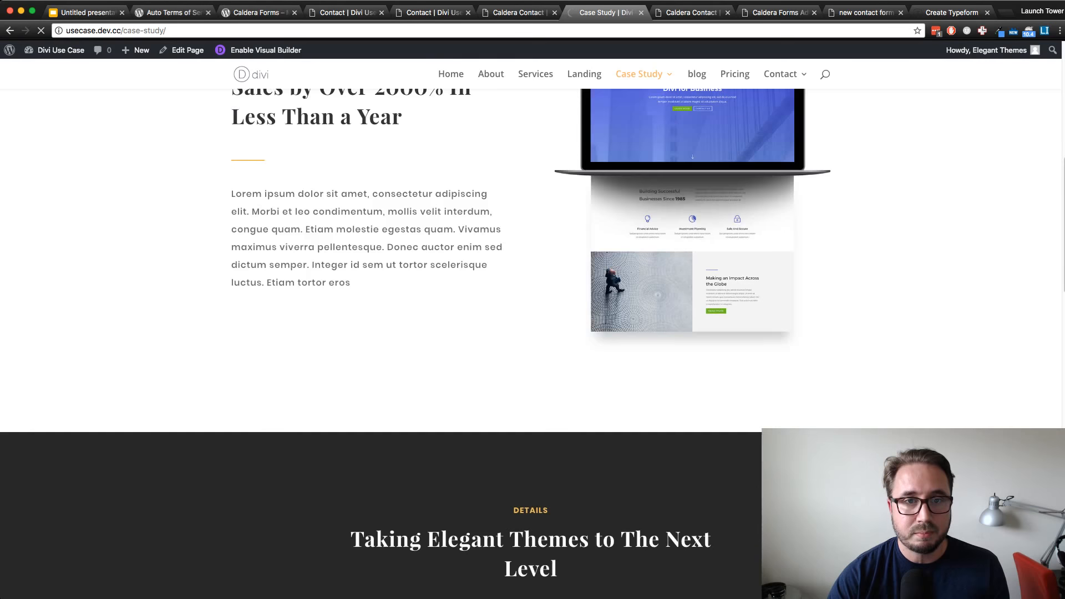
scroll(531, 333, down, 3)
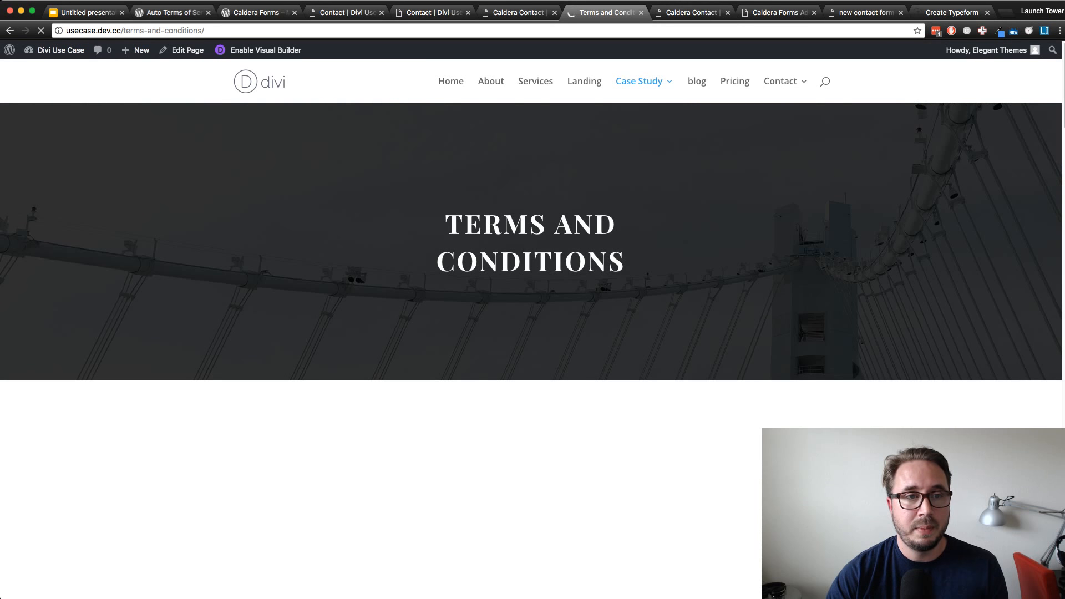
Return to the open Caldera Contact page and enable the Visual Builder on it
click(519, 13)
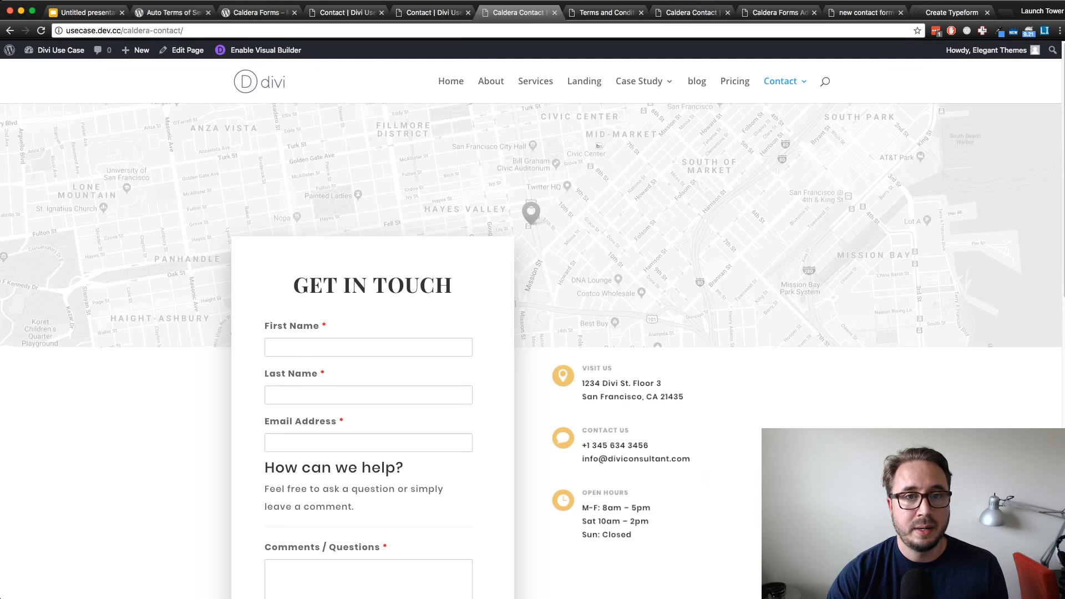
click(265, 50)
Switch back to the Terms and Conditions page and look through its Terms of Service text
click(606, 12)
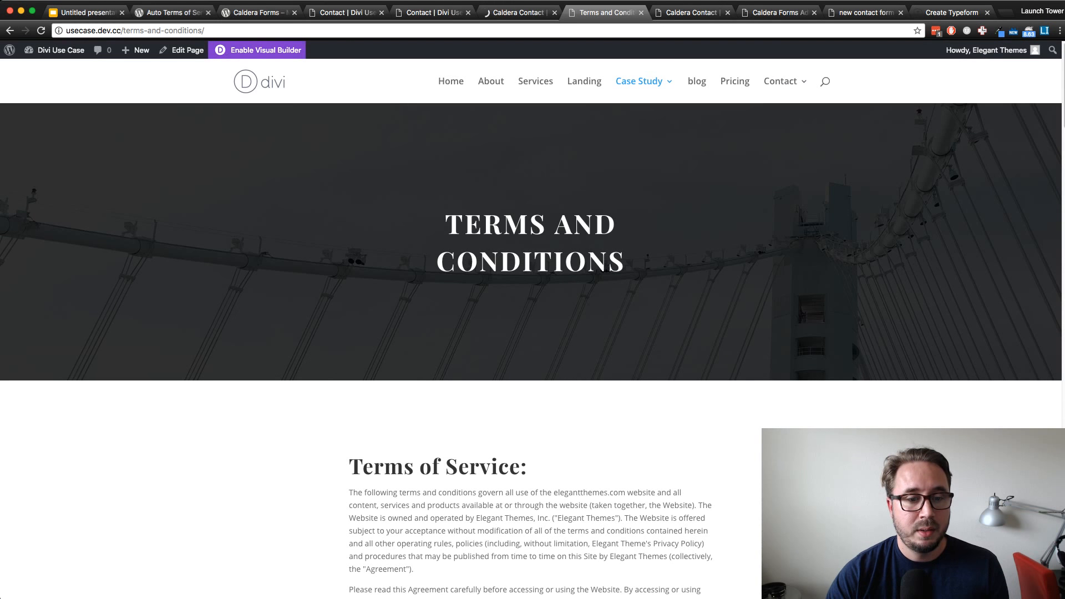
scroll(531, 333, down, 5)
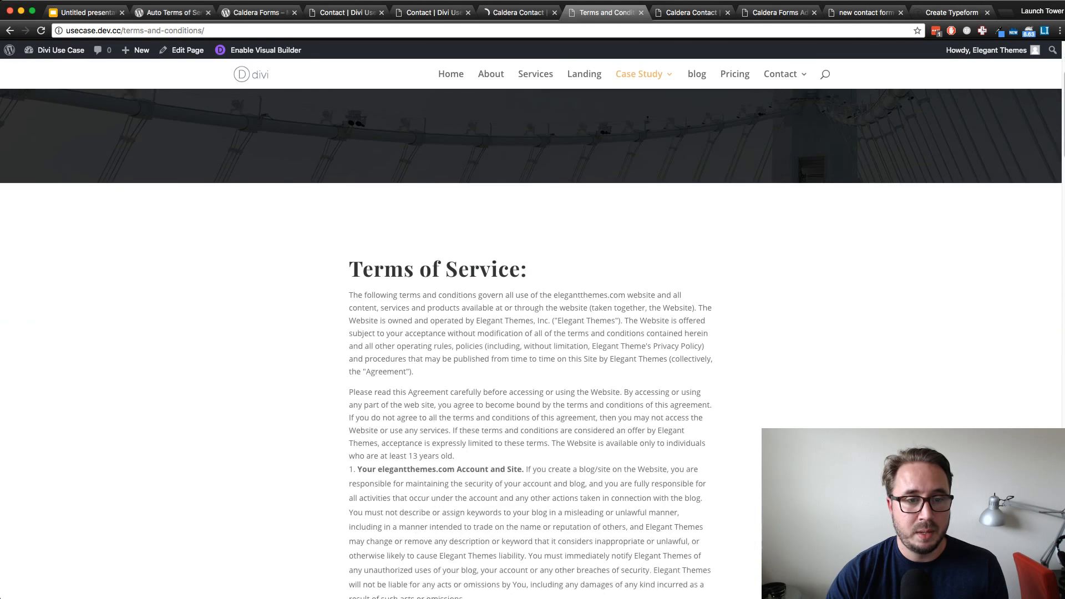
scroll(531, 333, down, 10)
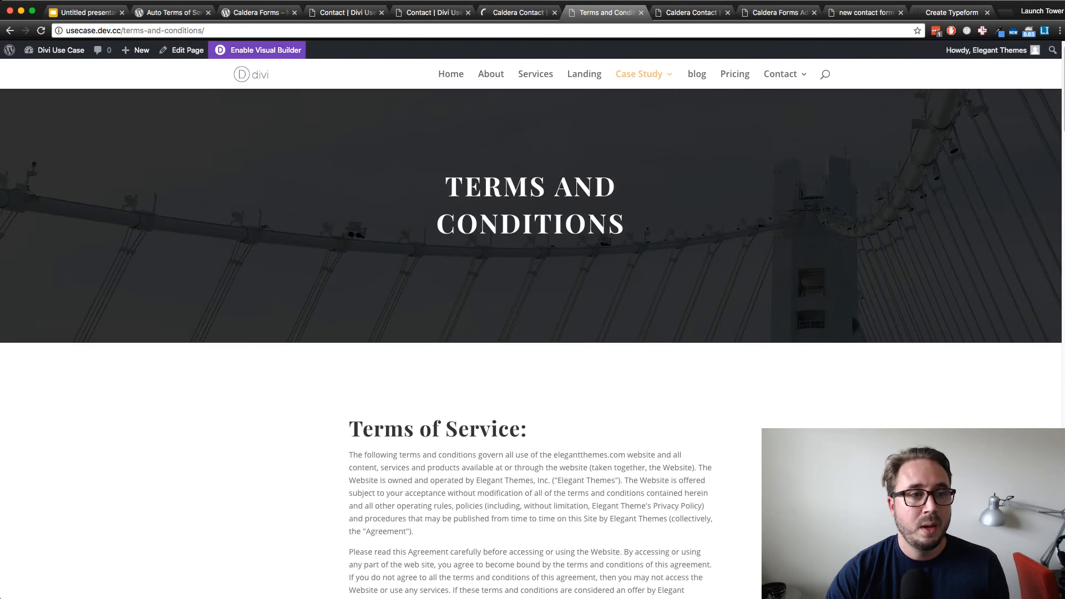
Enable the Visual Builder on the Terms and Conditions page, and view the open Auto Terms of Service and Privacy Policy plugin page
click(257, 50)
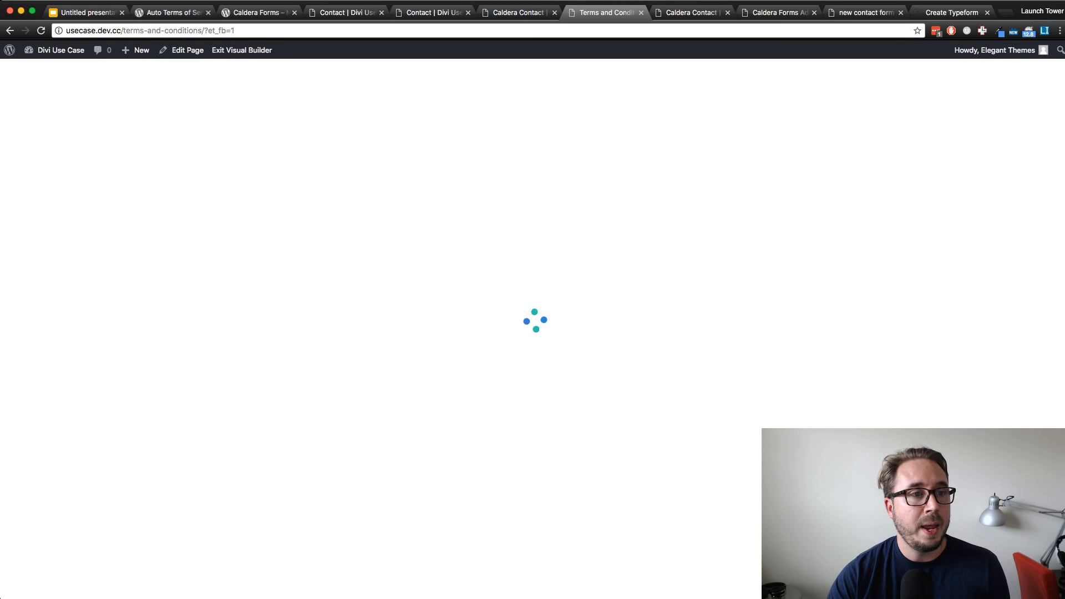
click(173, 13)
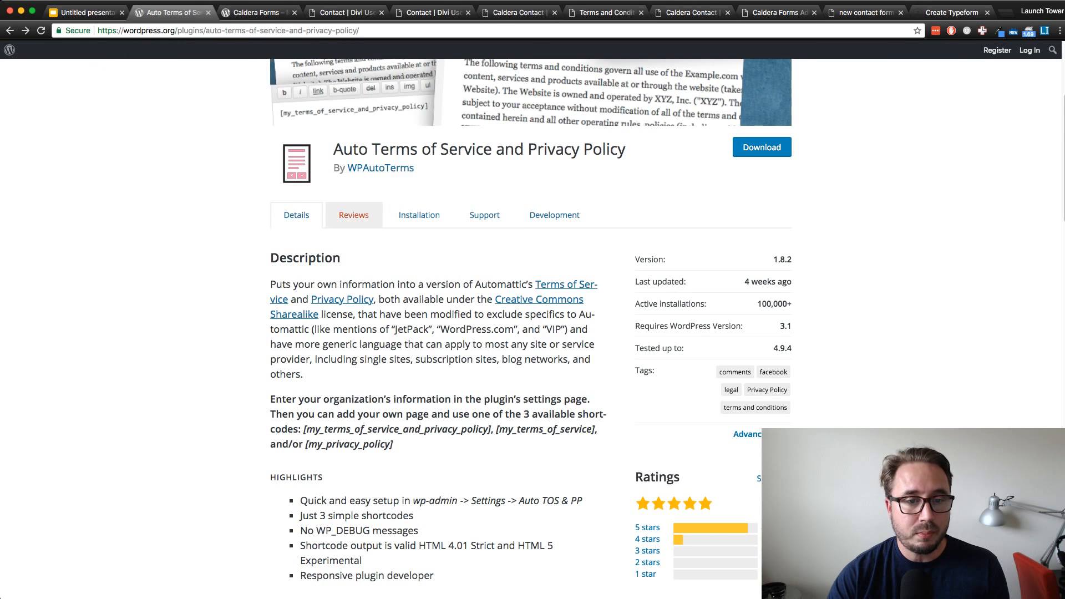
scroll(354, 216, up, 1)
scroll(531, 327, up, 3)
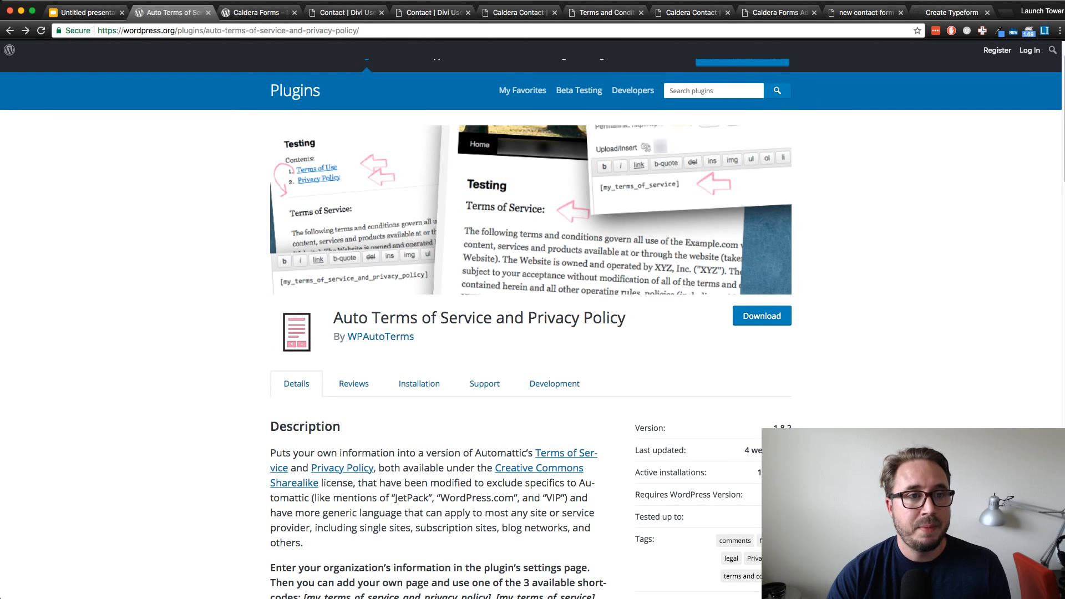
From the open Contact page, go to the WordPress dashboard and open the Auto TOS & PP plugin settings
click(345, 12)
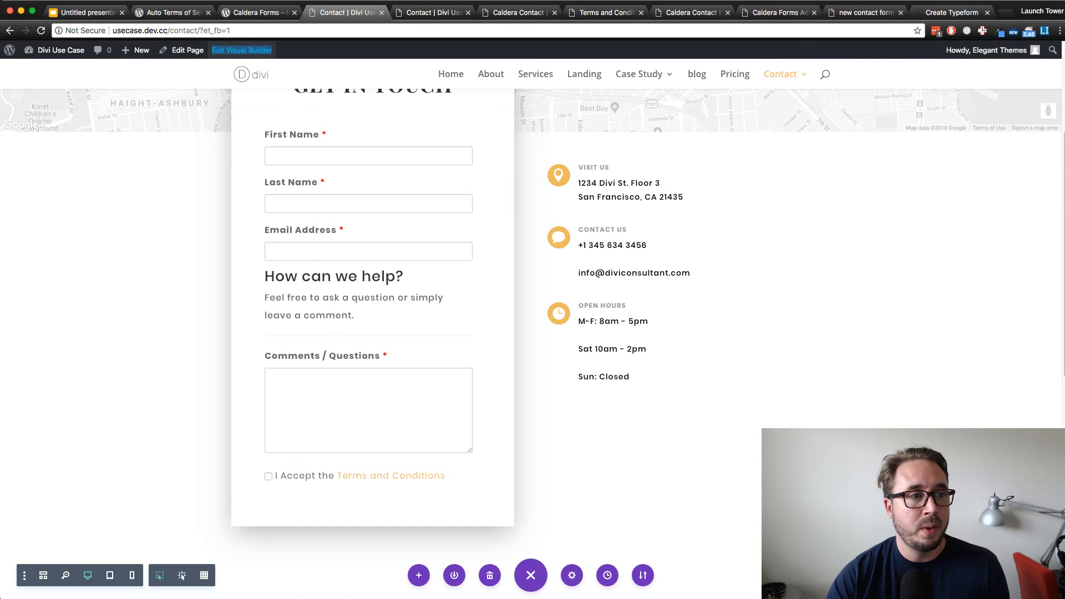
mouse_move(58, 49)
click(43, 70)
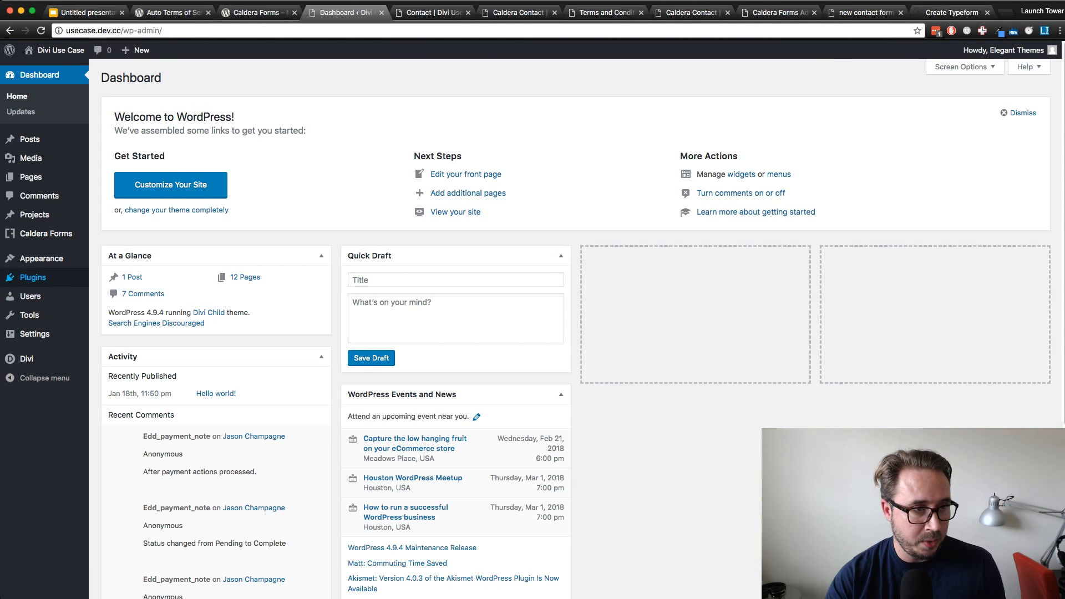
mouse_move(42, 259)
mouse_move(35, 334)
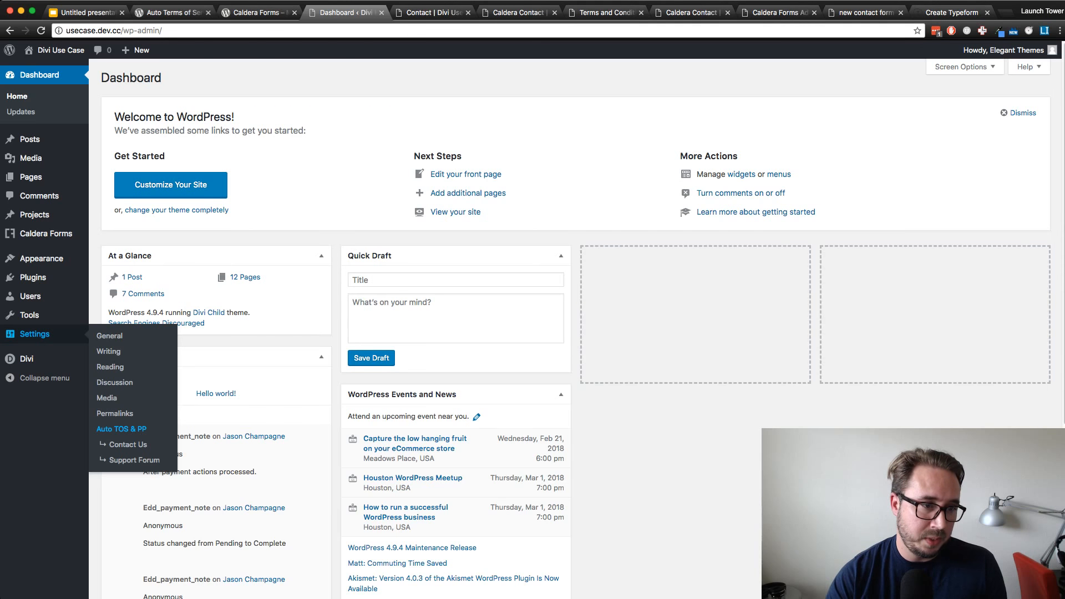
click(121, 429)
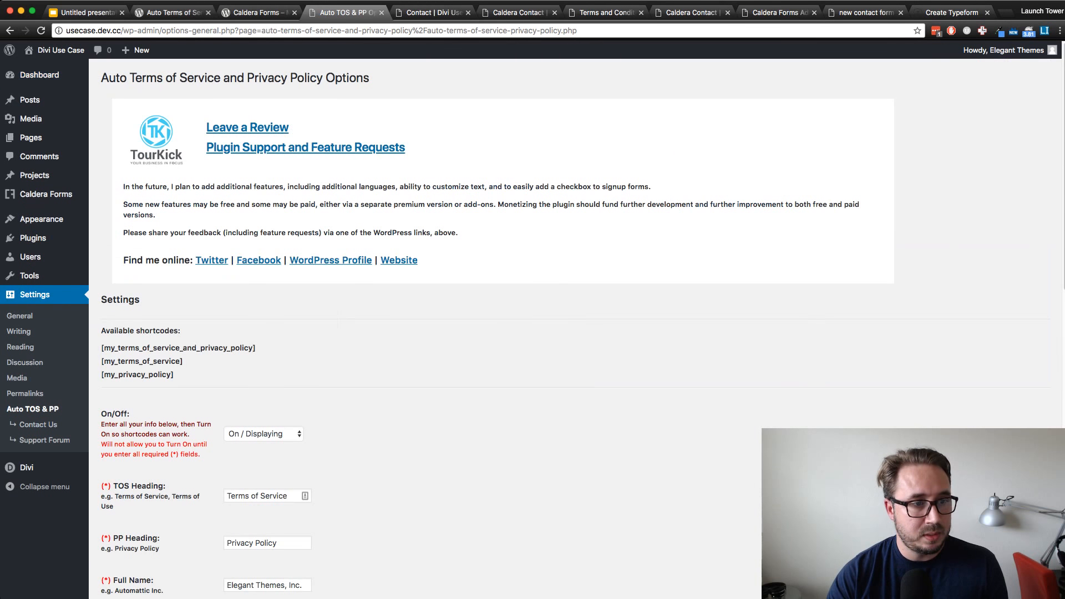
Look through the plugin's options, from the display switch and headings down to the company, time period and legal location fields
scroll(496, 327, down, 5)
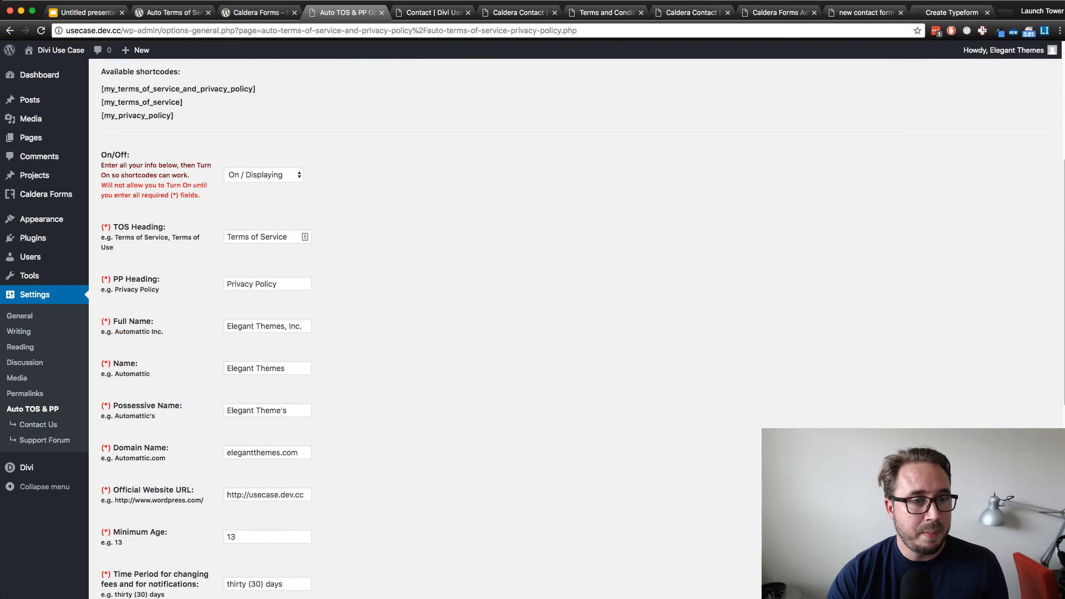
scroll(496, 327, up, 1)
click(263, 290)
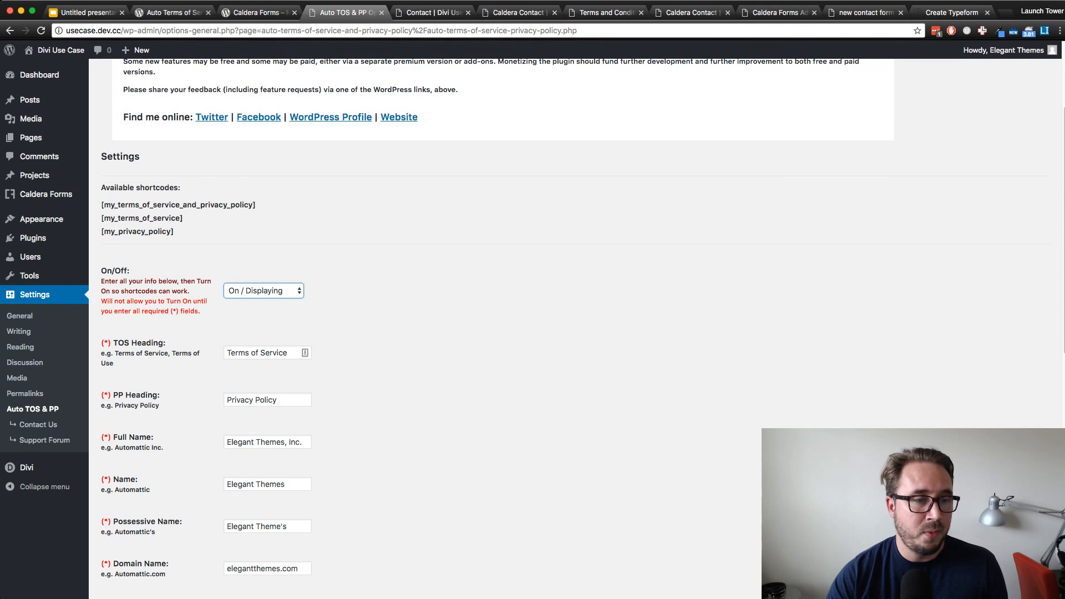
scroll(496, 327, down, 5)
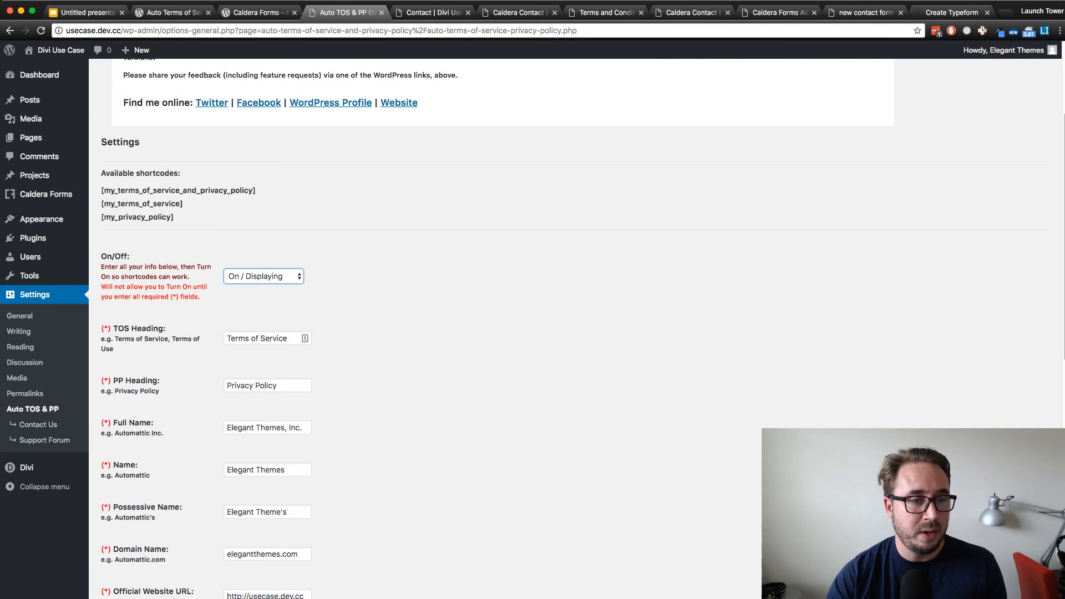
scroll(497, 328, down, 4)
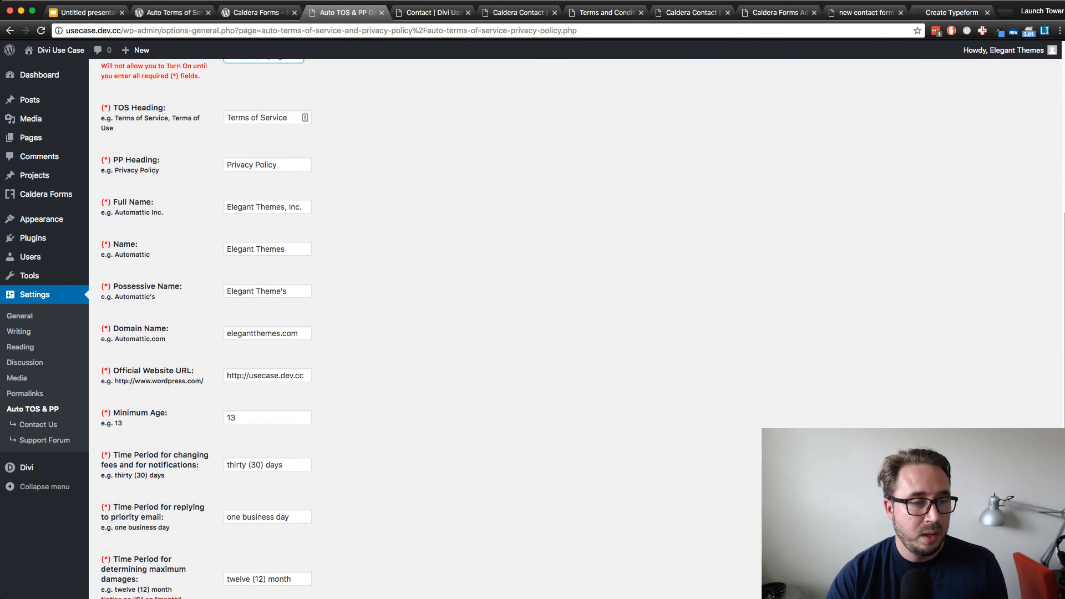
scroll(497, 328, up, 4)
scroll(496, 327, down, 2)
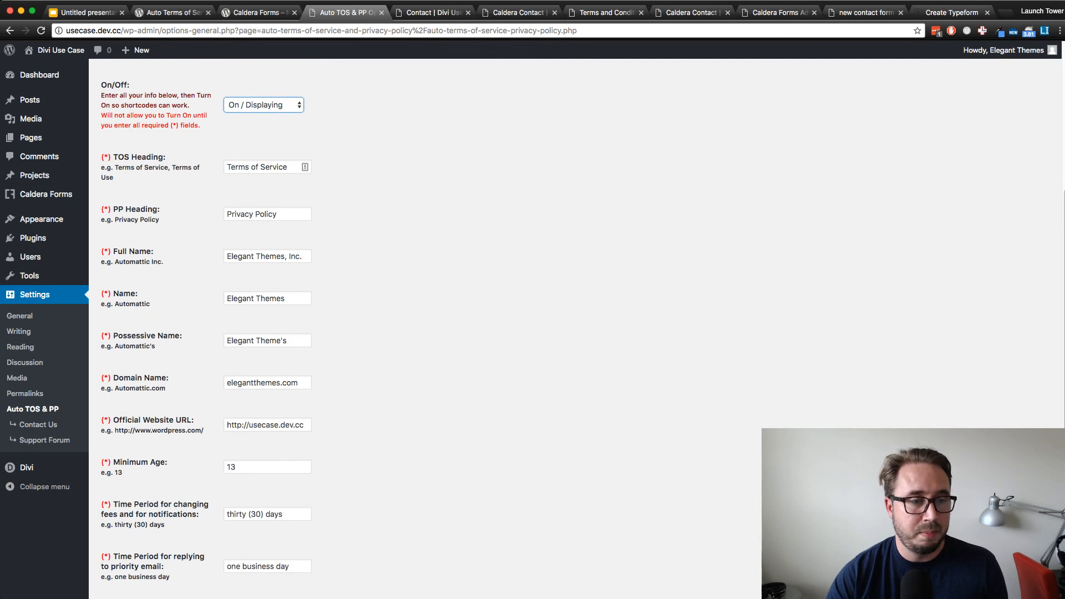
scroll(496, 327, down, 2)
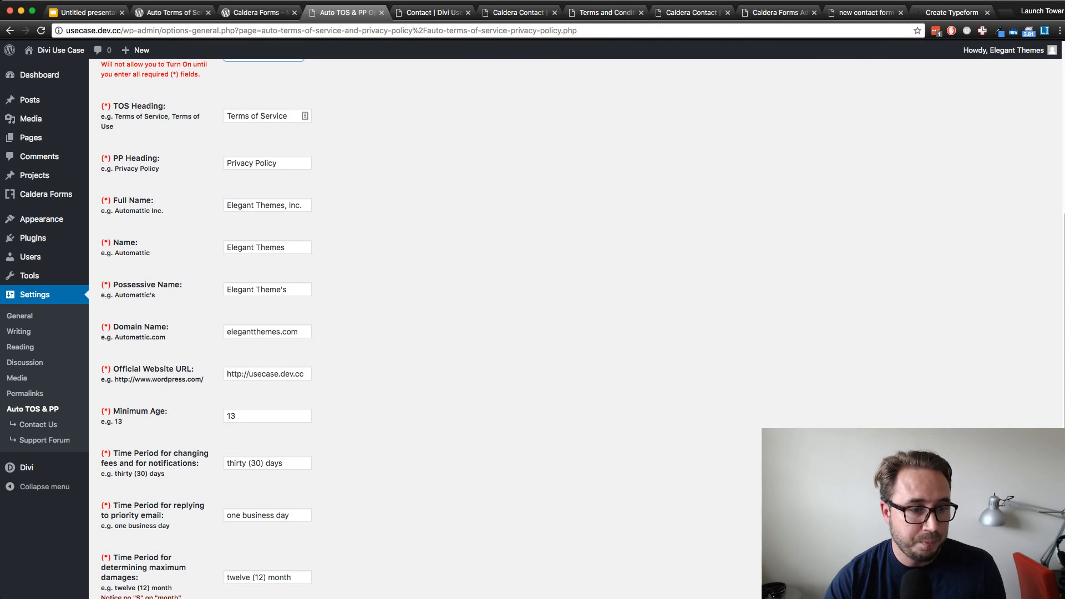
scroll(497, 327, down, 5)
scroll(497, 327, down, 8)
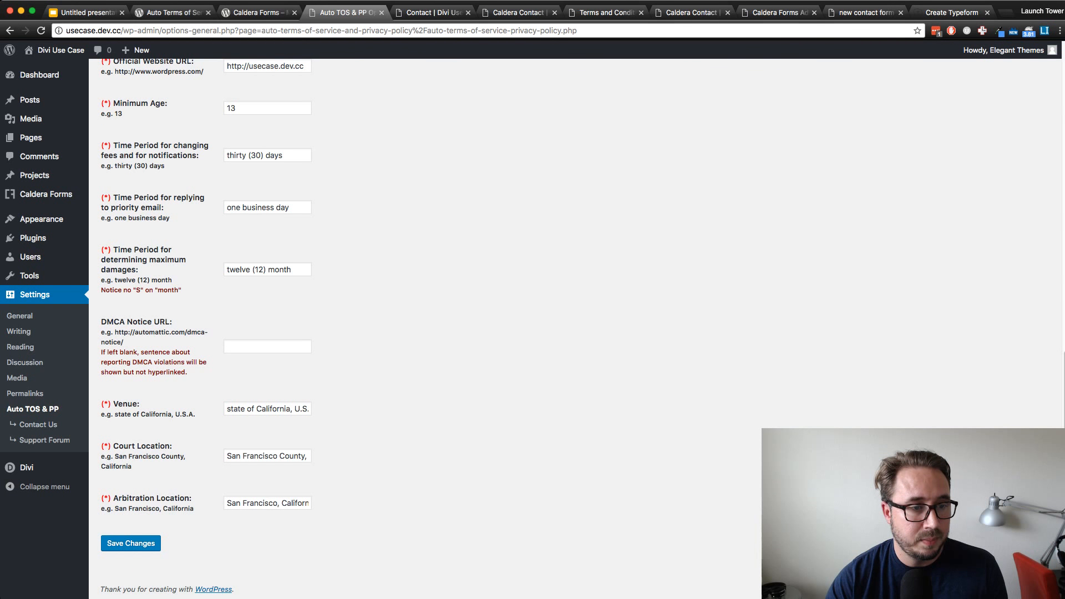
scroll(496, 327, up, 8)
scroll(496, 328, up, 2)
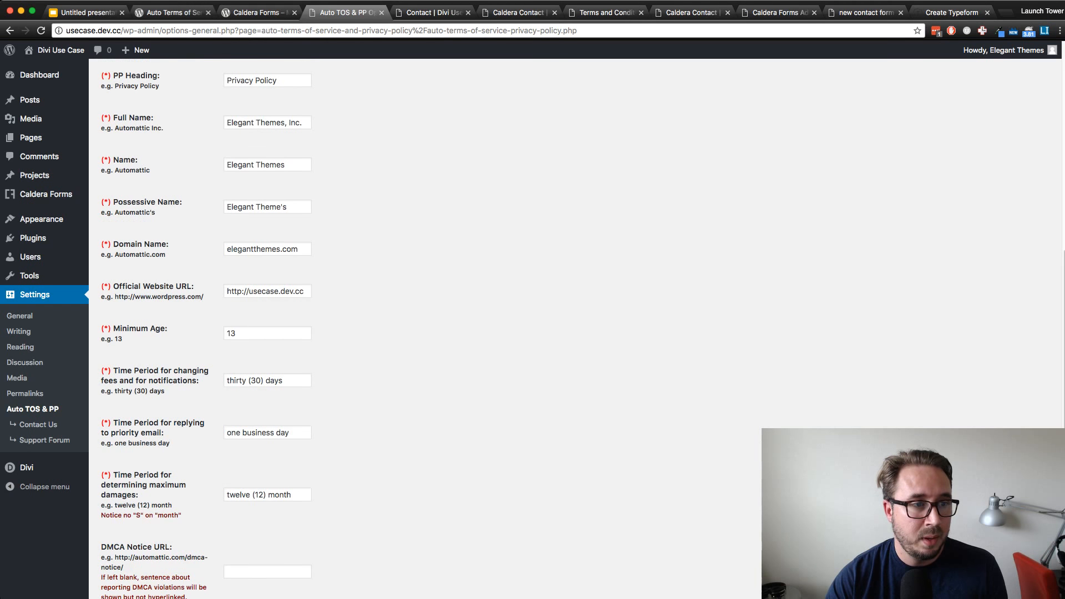
scroll(497, 328, up, 1)
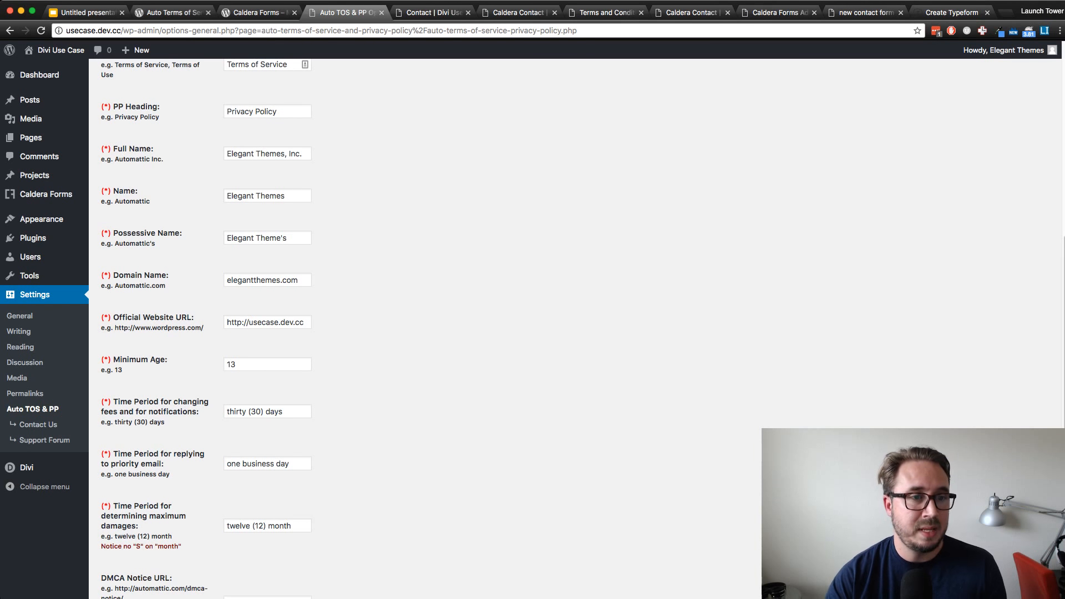
scroll(497, 328, up, 10)
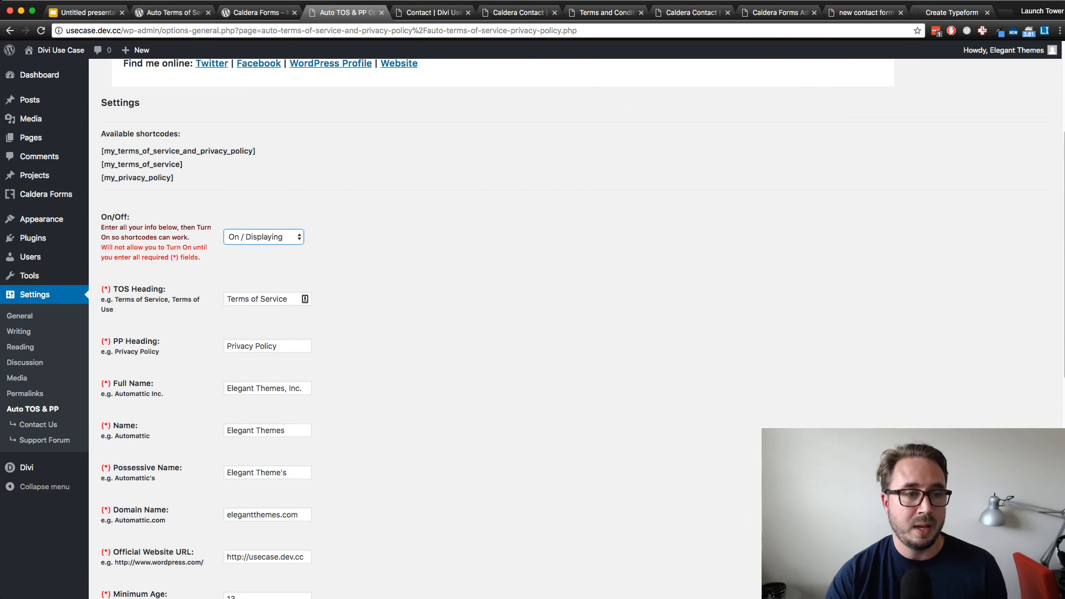
scroll(496, 327, up, 3)
scroll(497, 327, up, 1)
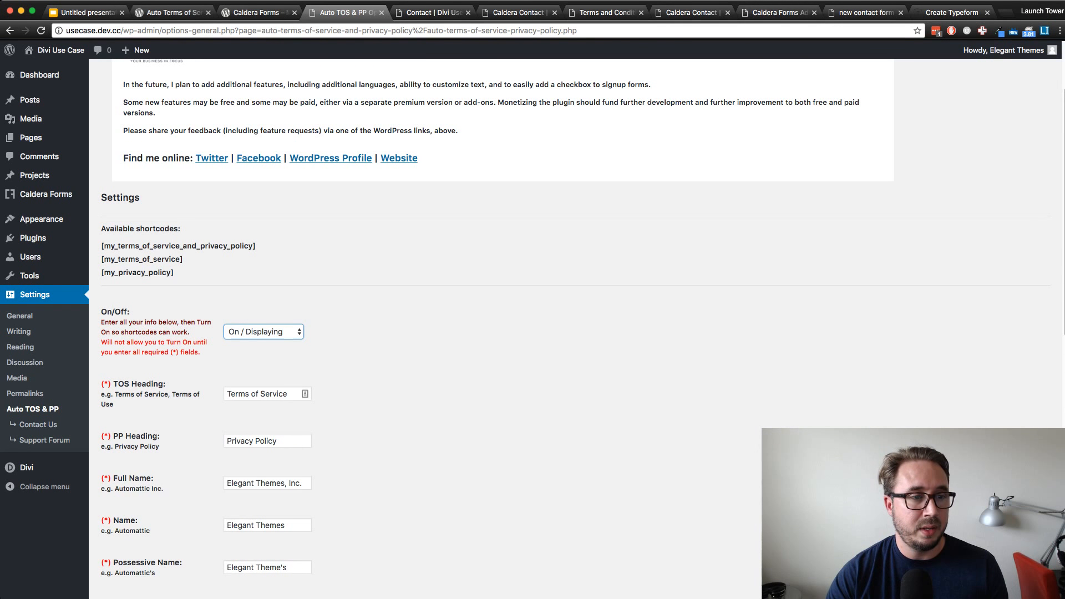
Highlight the available shortcodes in the plugin settings, ending with [my_terms_of_service] alone
click(444, 332)
drag(176, 273, 101, 259)
click(244, 266)
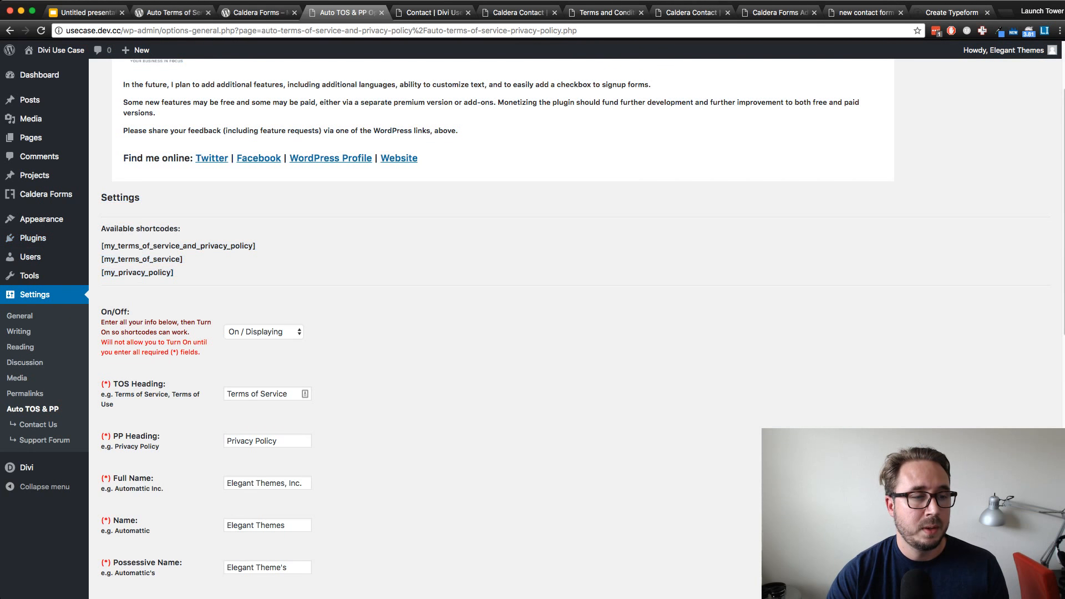
drag(176, 273, 101, 246)
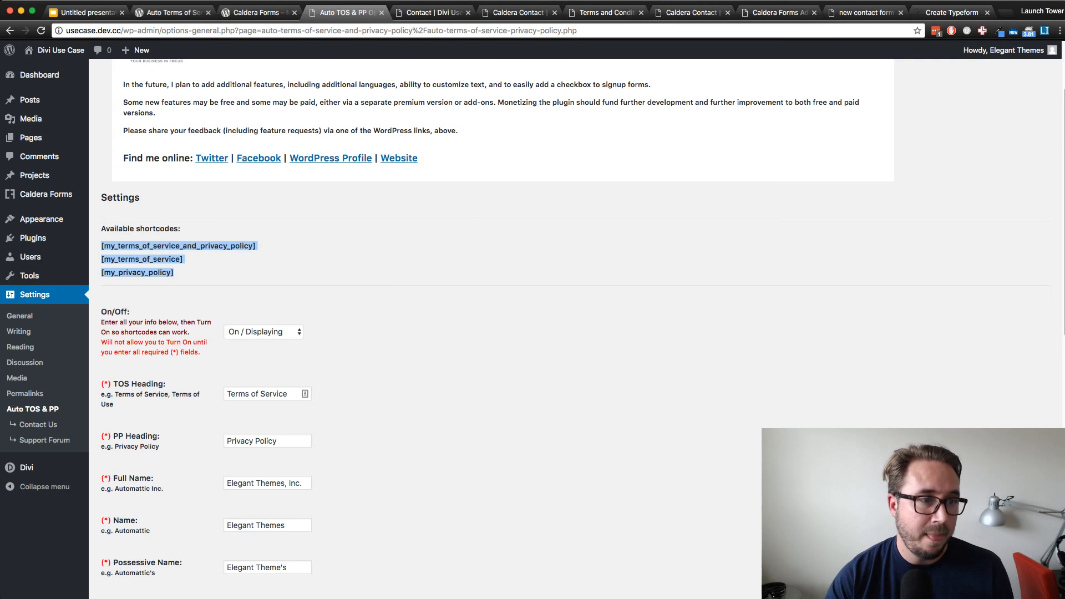
click(244, 267)
drag(183, 259, 101, 259)
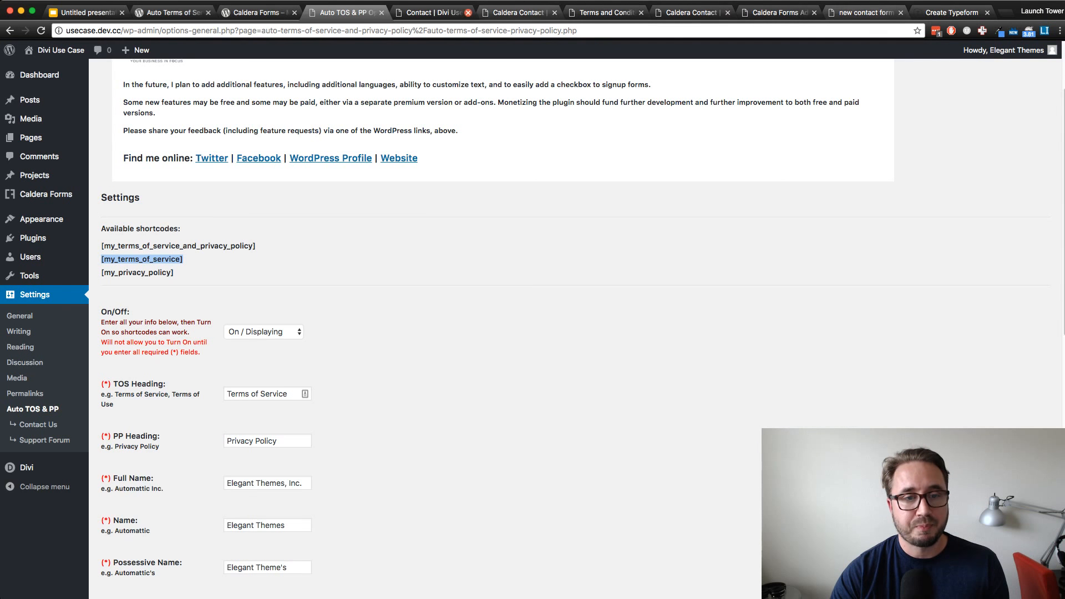
Return to the Terms and Conditions page and open the Terms of Service text module's settings, highlighting the shortcode in its content
click(433, 13)
click(519, 12)
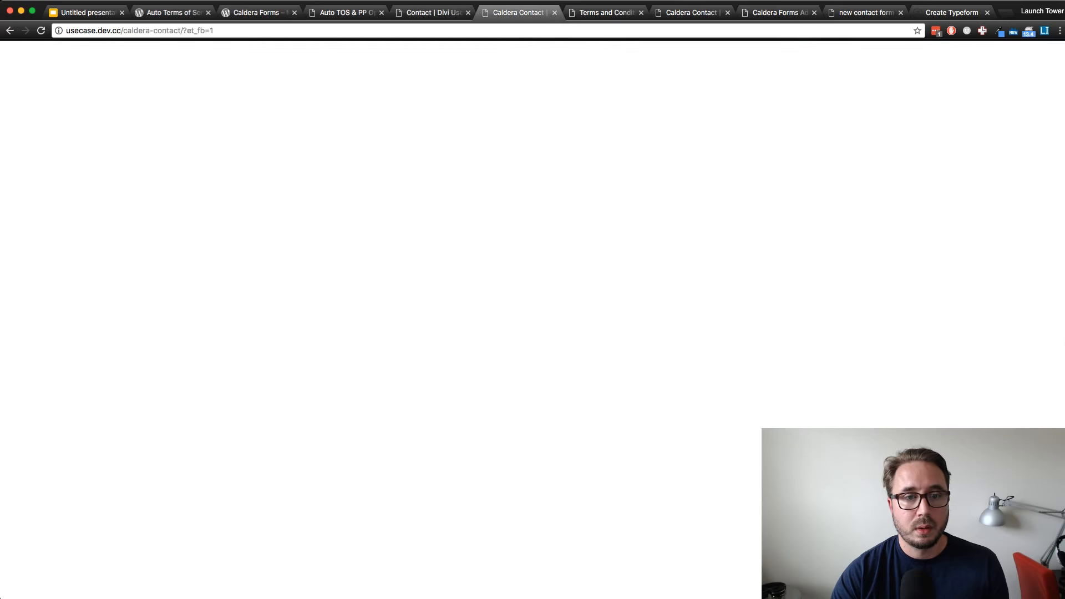
key(ctrl+Tab)
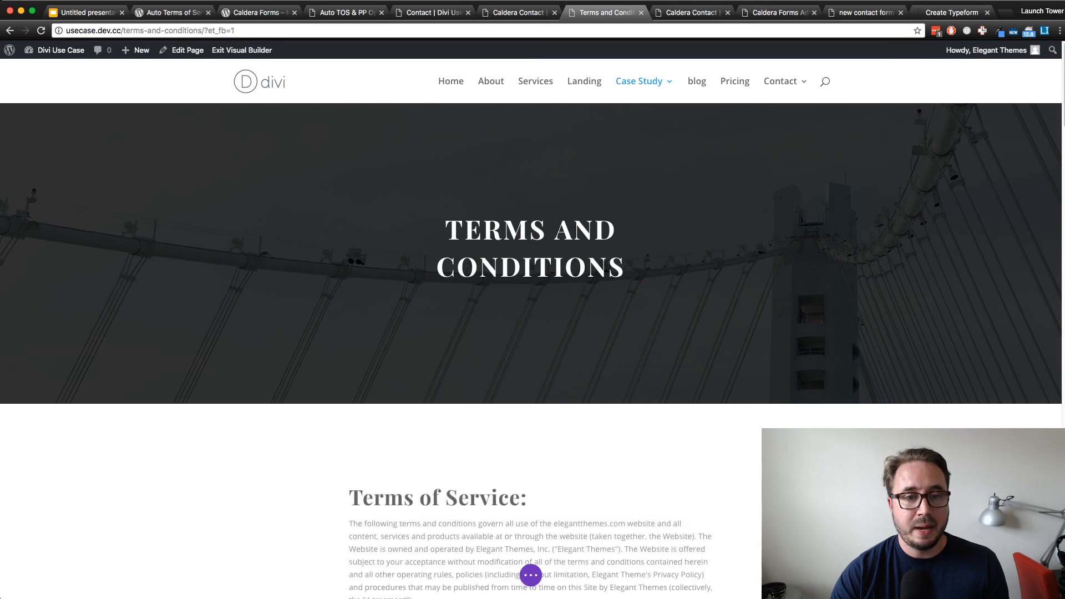
scroll(531, 351, down, 3)
scroll(531, 333, down, 1)
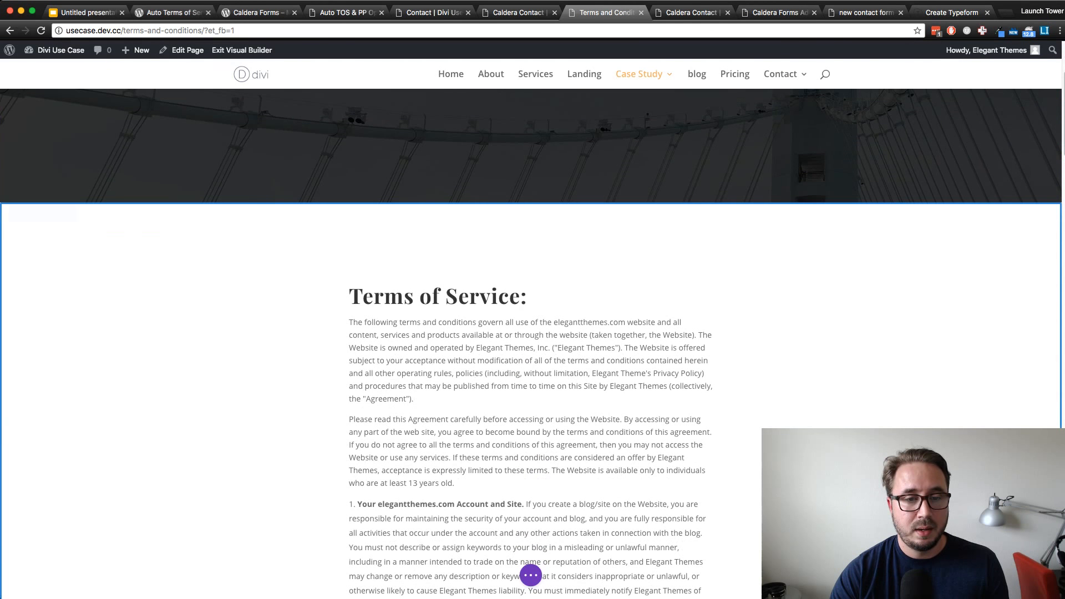
scroll(531, 333, down, 1)
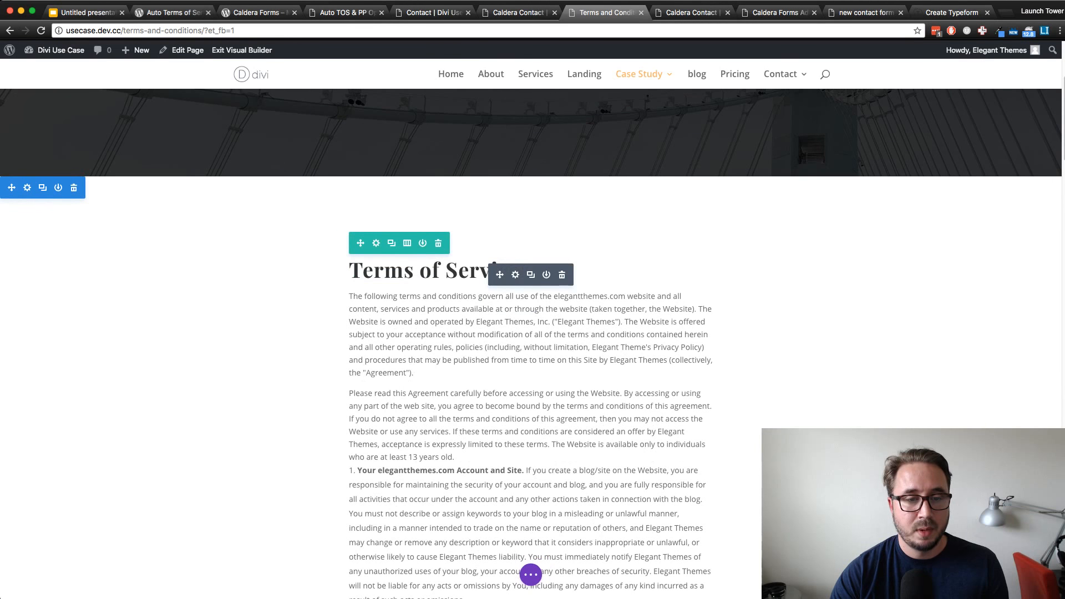
click(516, 275)
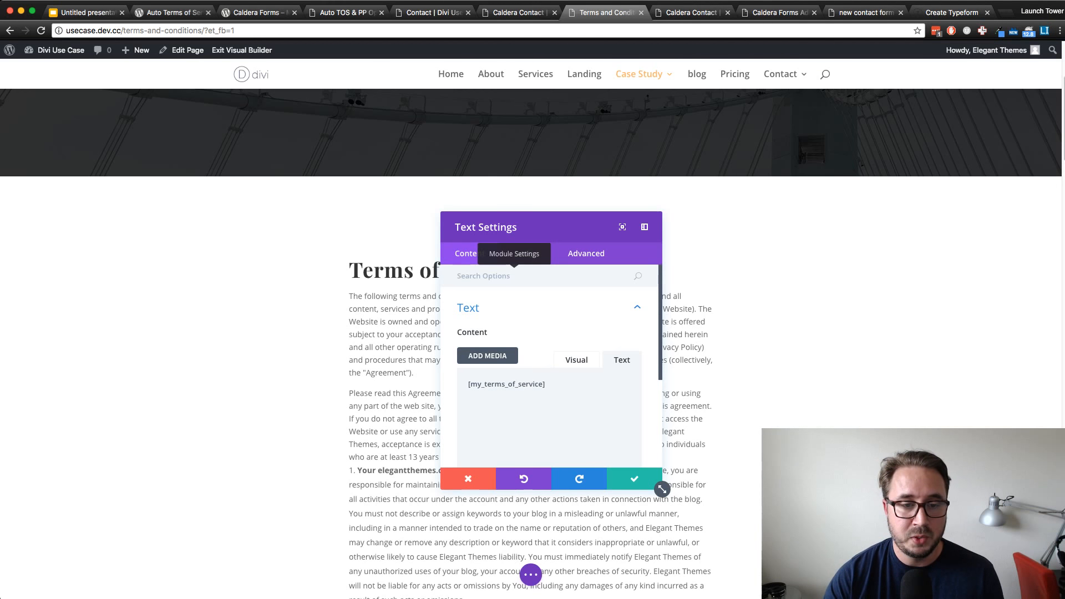
key(super+a)
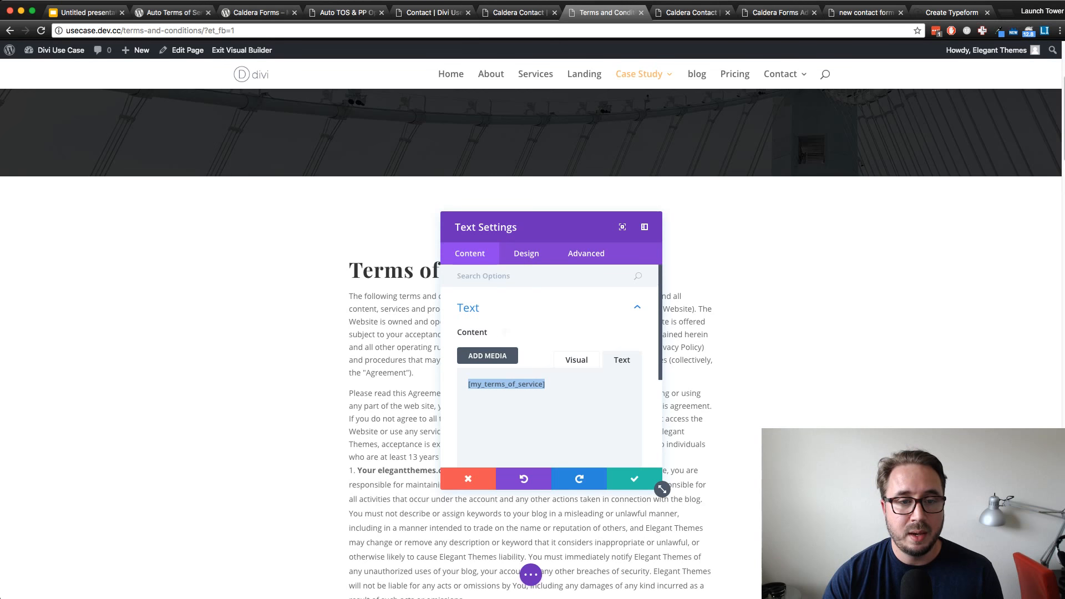
Move the Text Settings dialog beside the page text and open the module's Text design options
click(526, 254)
drag(546, 227, 856, 209)
scroll(530, 344, down, 1)
scroll(531, 343, down, 1)
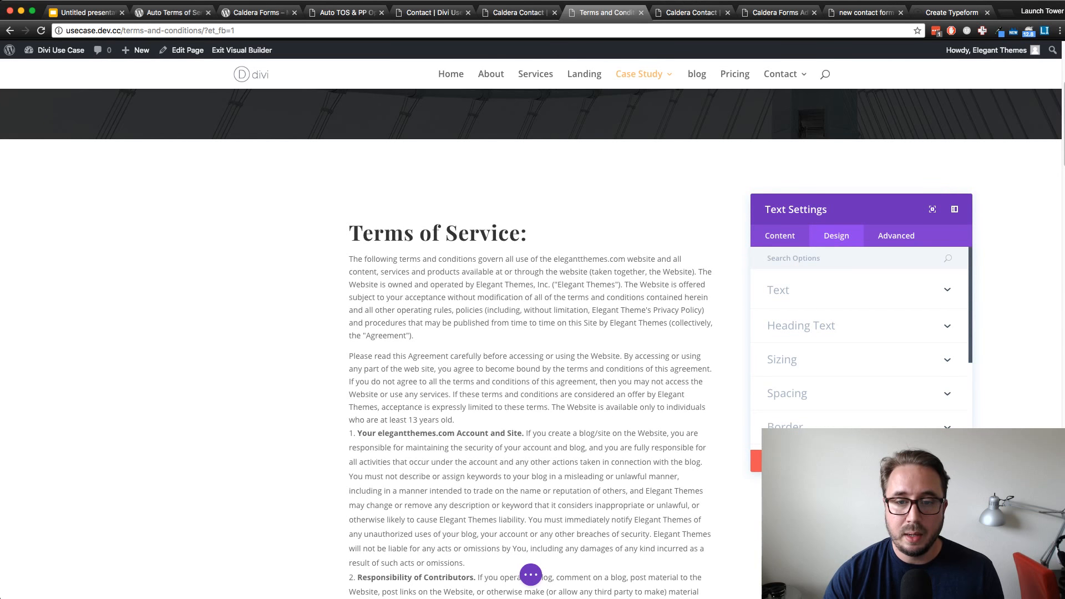
click(859, 290)
scroll(859, 333, down, 1)
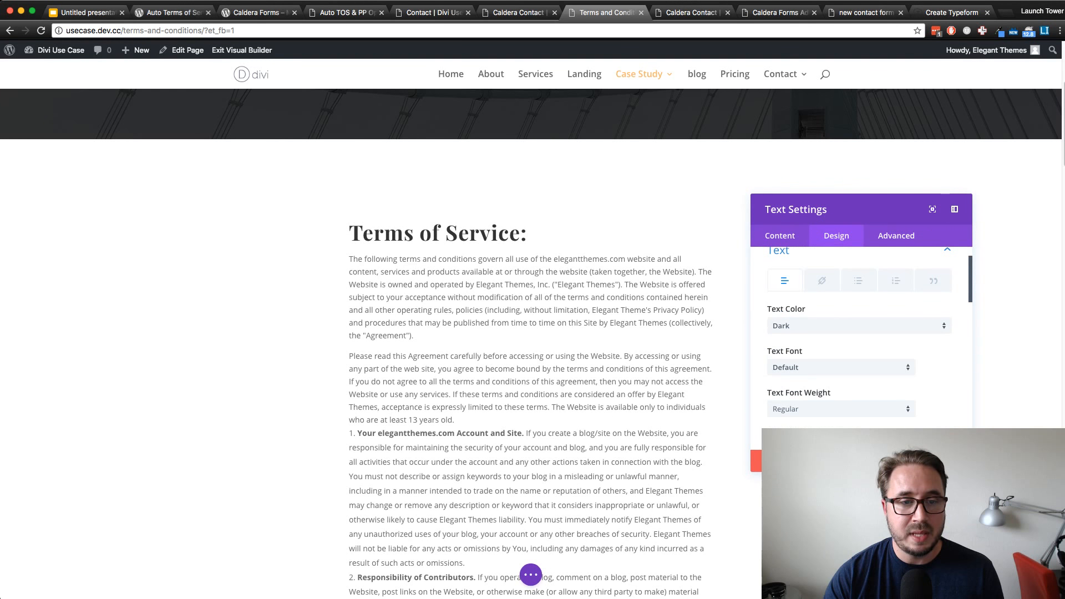
Open the unordered list options in the text module's Text design settings, with the page's bulleted list in sight
scroll(531, 344, down, 5)
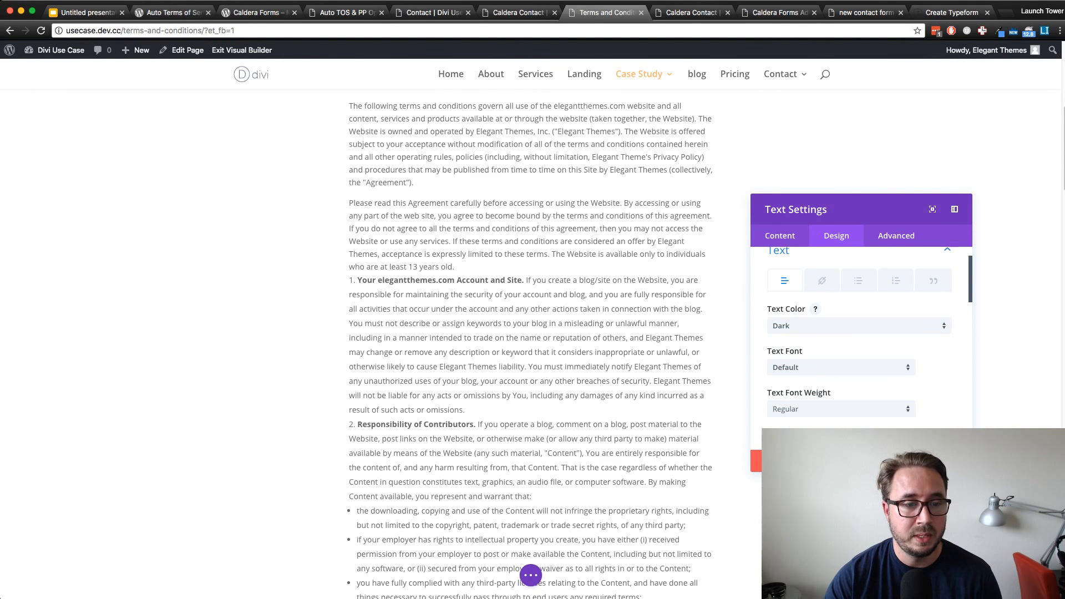
scroll(531, 344, down, 6)
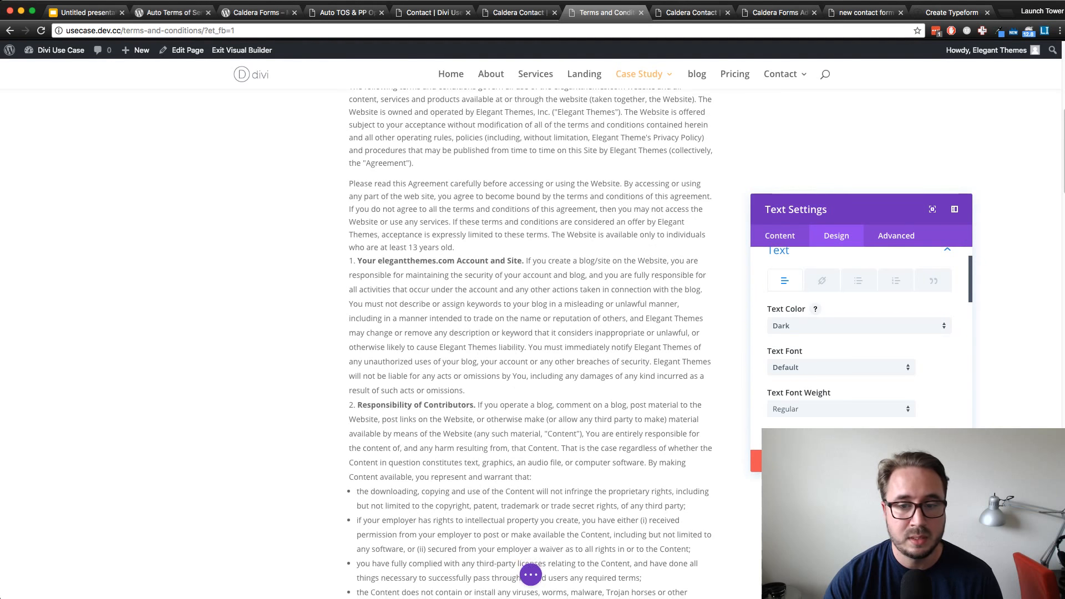
scroll(531, 344, up, 1)
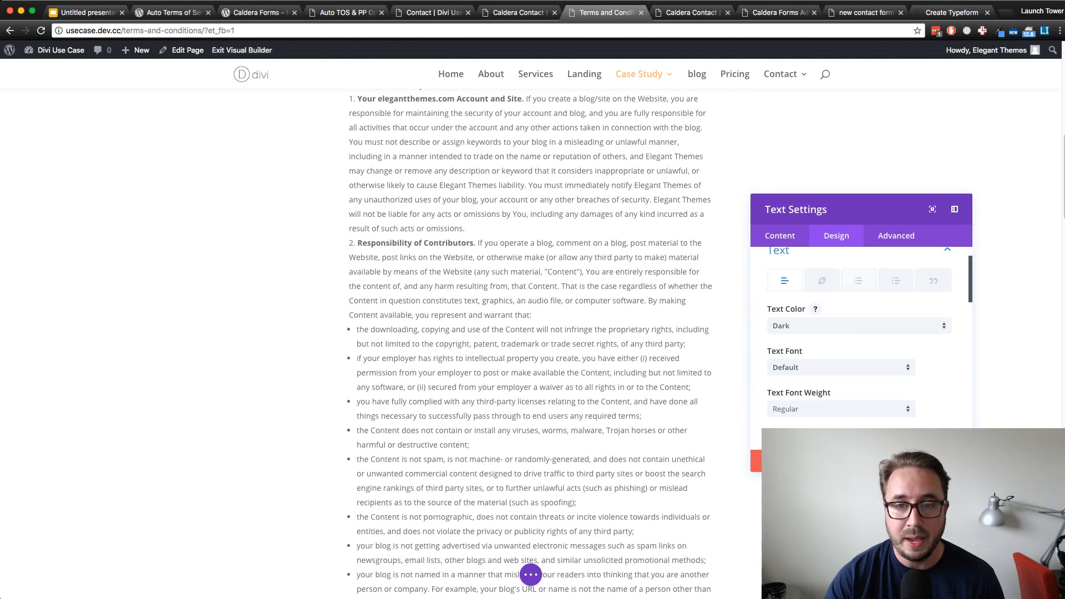
scroll(859, 310, up, 1)
click(858, 293)
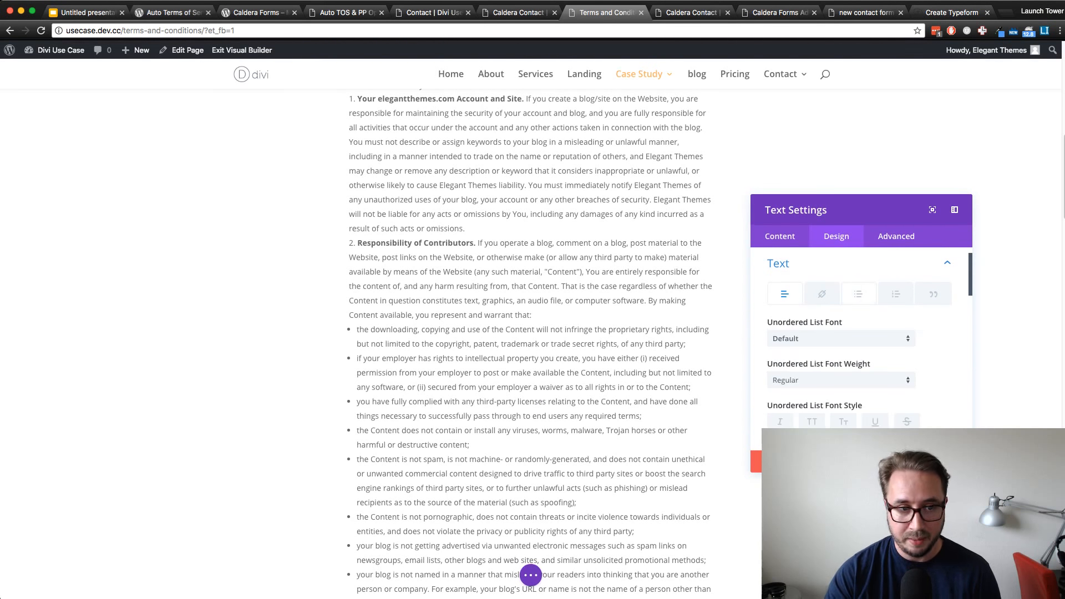
scroll(858, 311, down, 2)
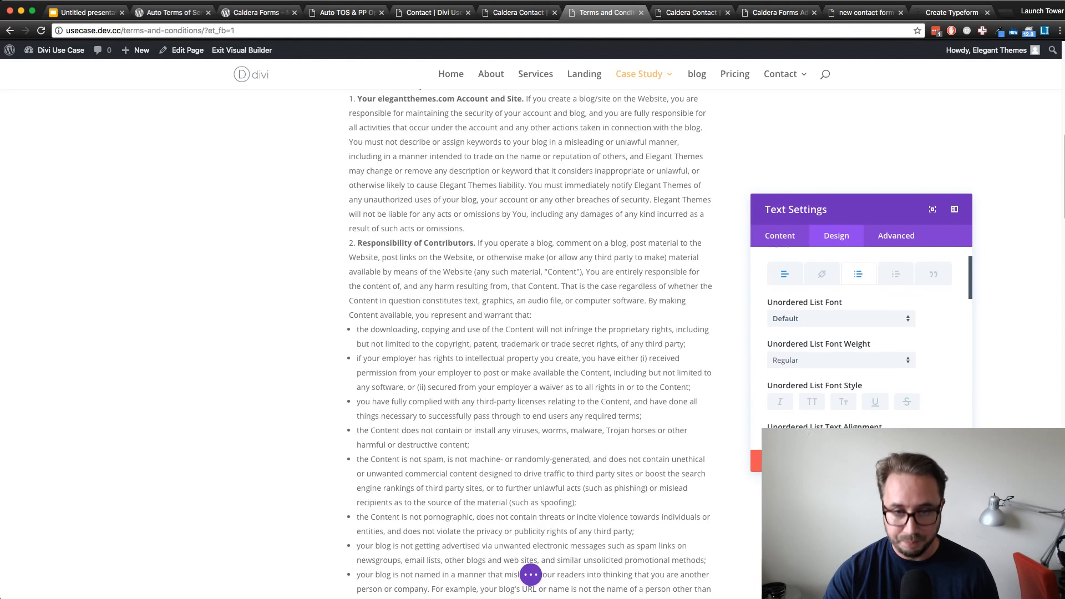
Try Ultra Bold as the unordered list font weight and set it back to Regular
click(841, 346)
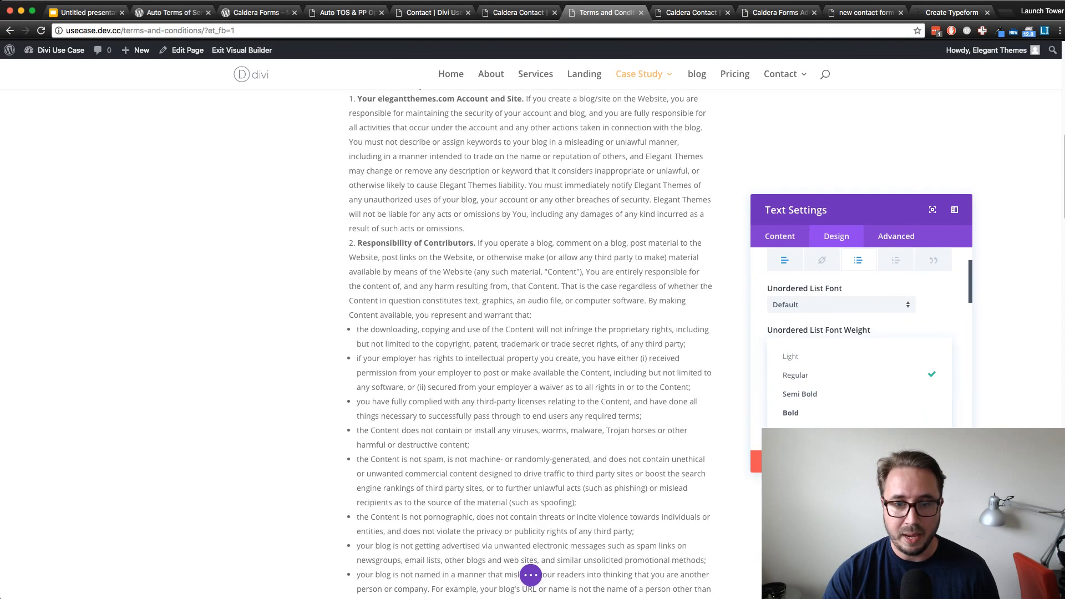
click(860, 431)
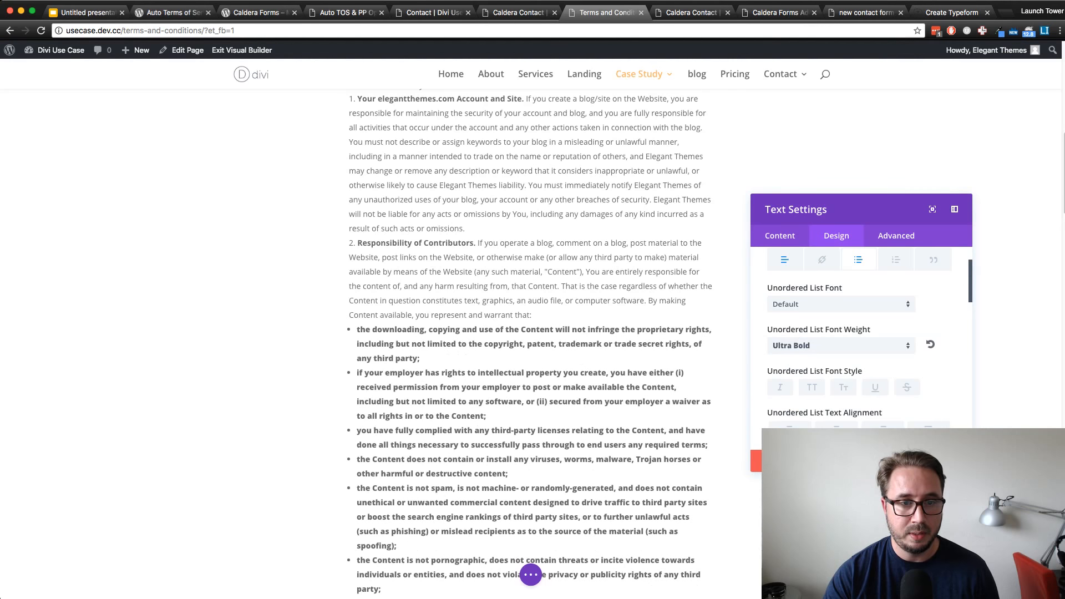
scroll(531, 344, down, 2)
scroll(531, 344, up, 2)
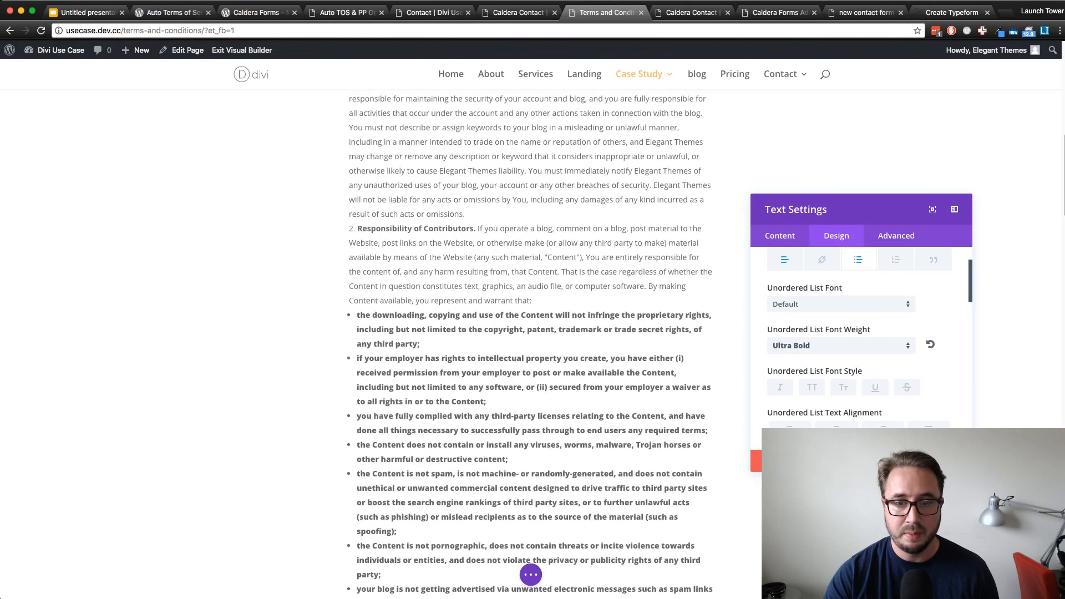
click(841, 345)
click(854, 373)
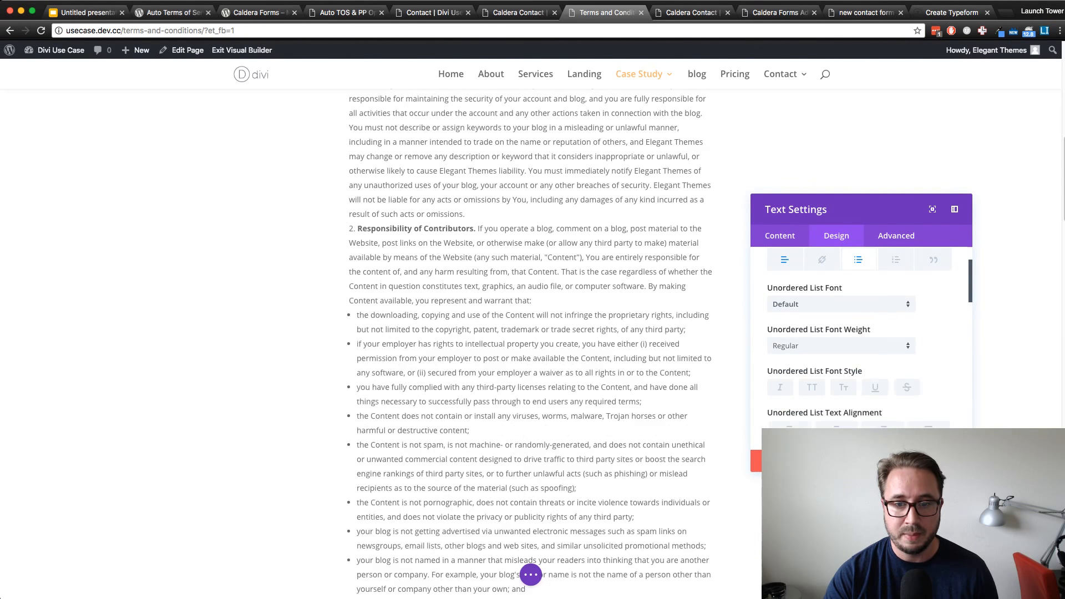
Try Circle as the unordered list style type and settle on Square
scroll(854, 361, down, 3)
scroll(860, 339, down, 5)
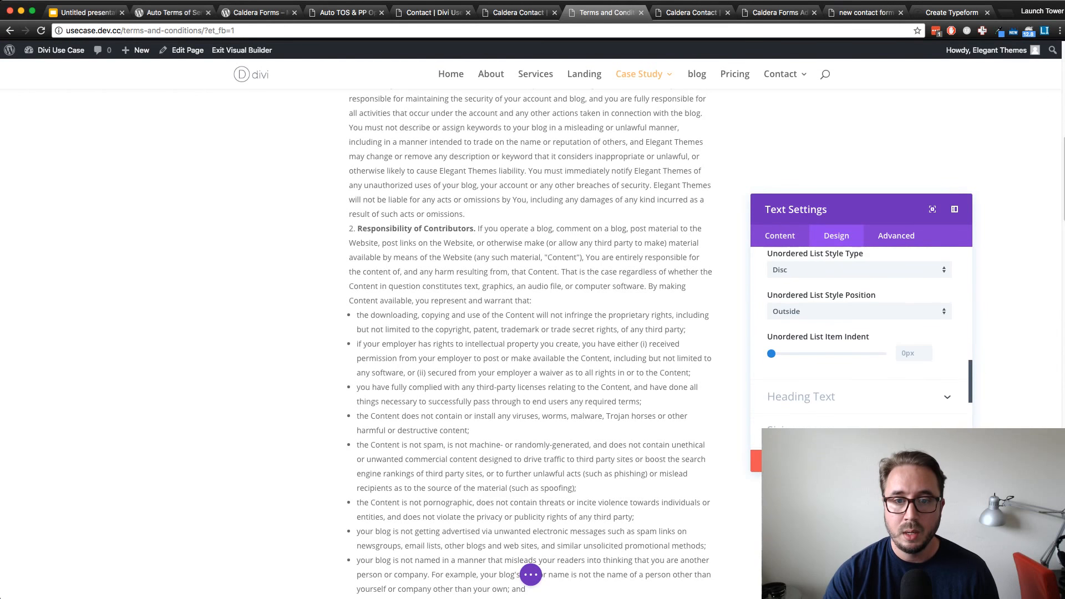
click(858, 300)
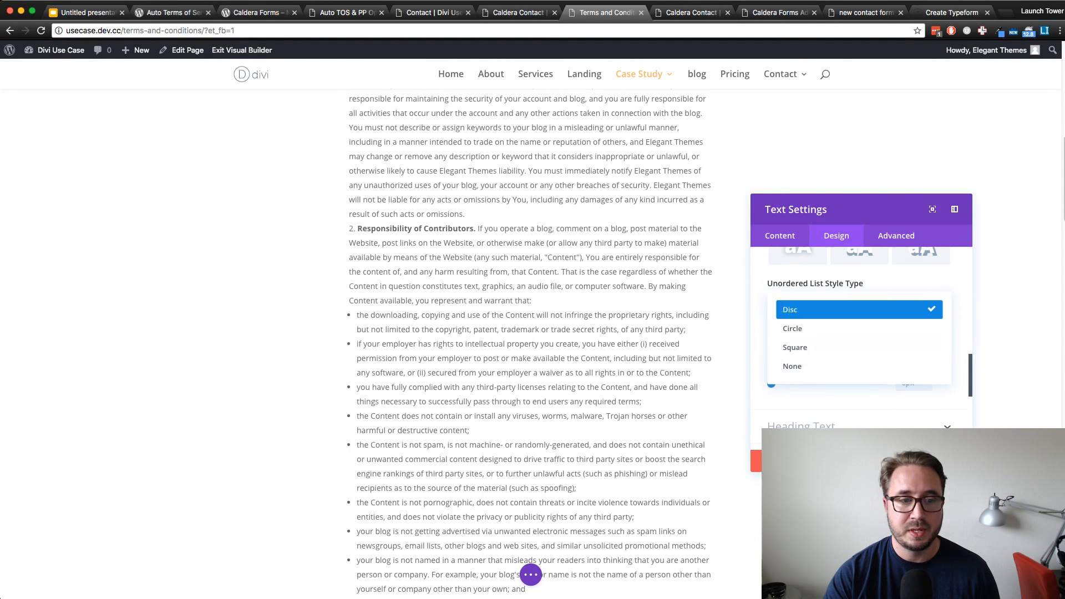
click(788, 325)
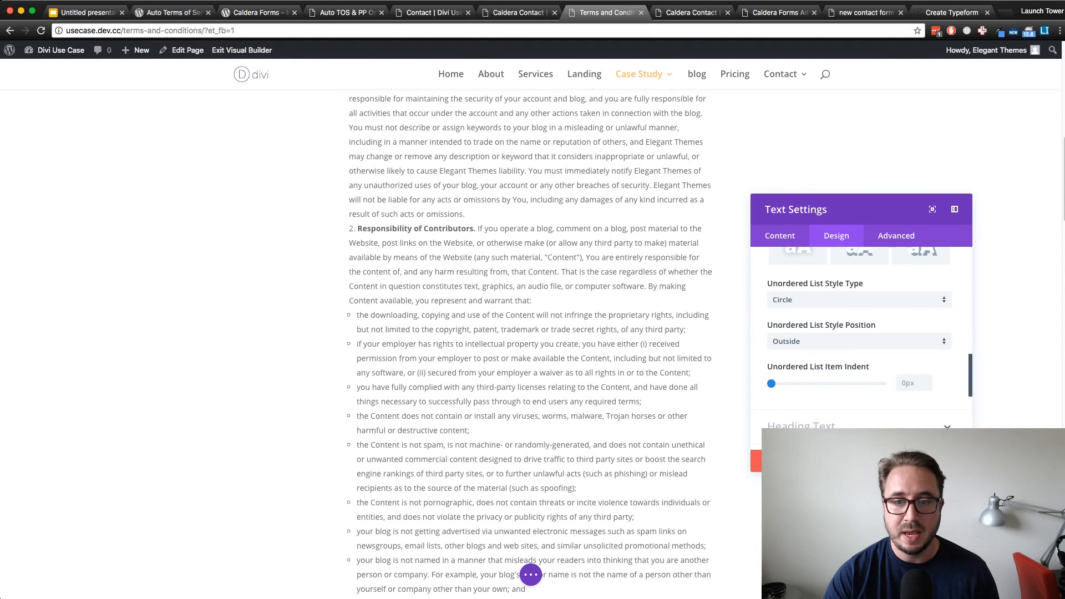
click(859, 300)
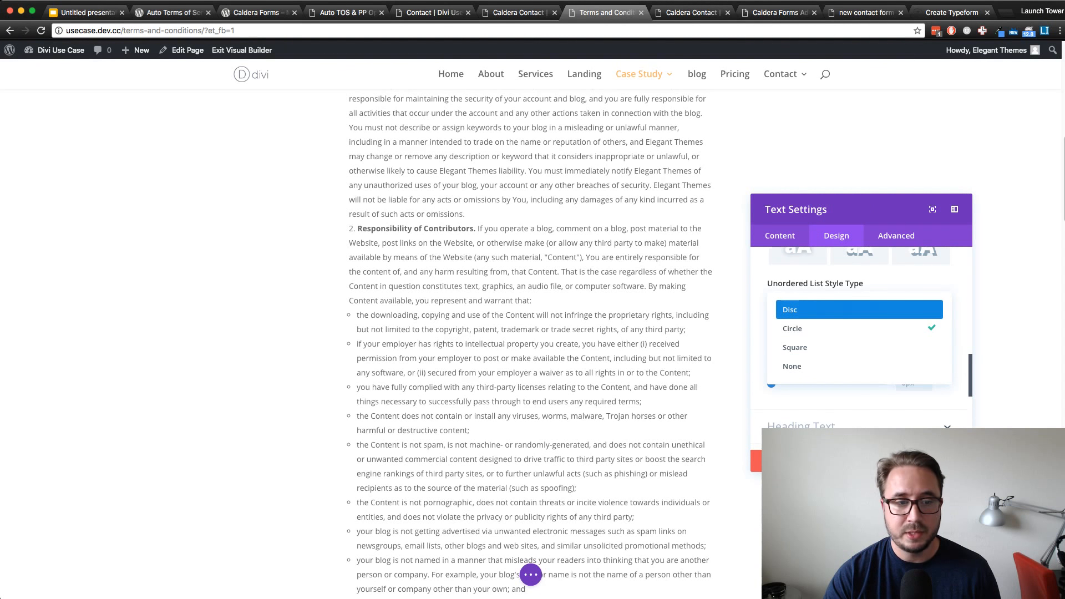
click(795, 348)
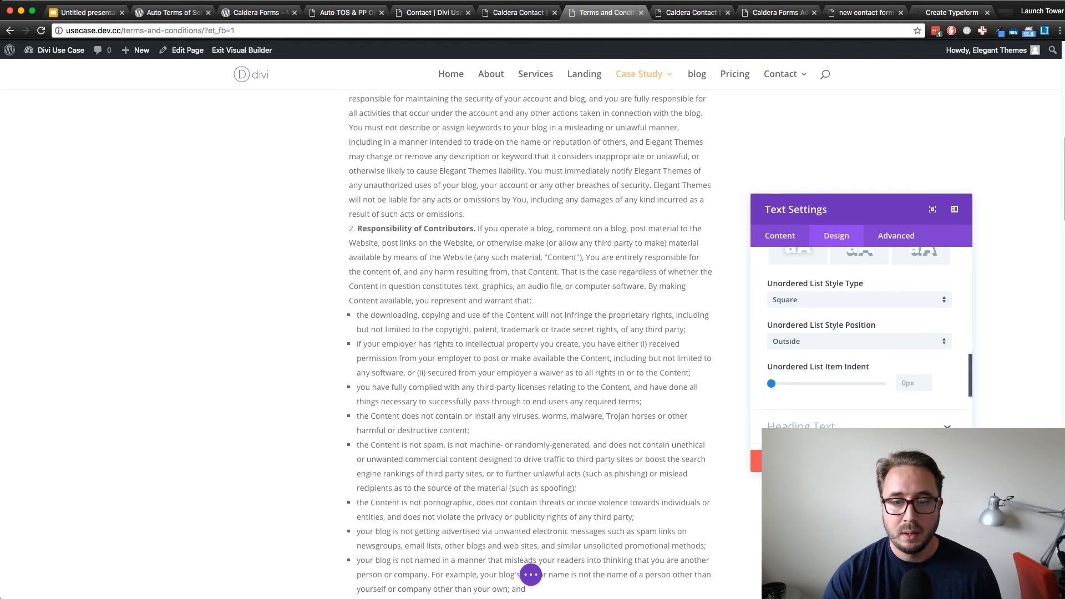
Set the unordered list item indent to 40px, apply the module settings and check the styled list on the page
drag(771, 383, 816, 383)
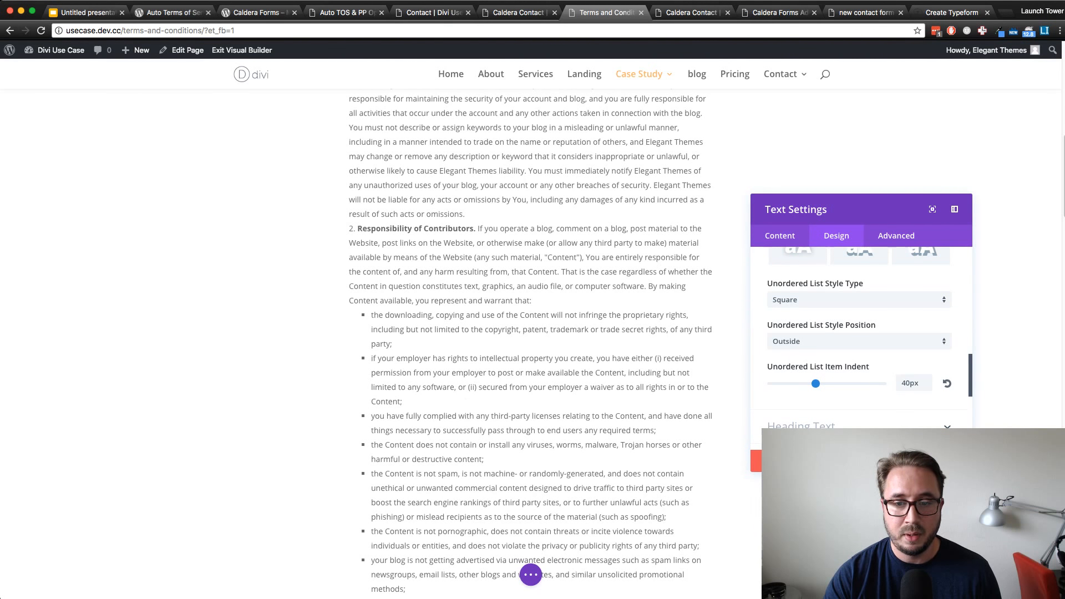
click(945, 461)
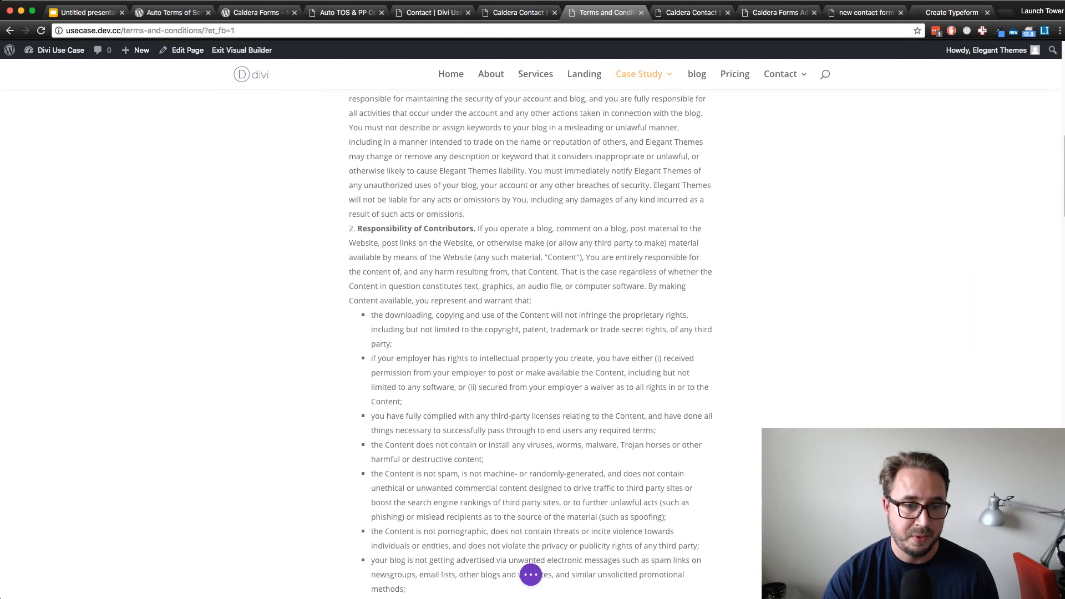
scroll(531, 344, down, 5)
scroll(531, 344, up, 7)
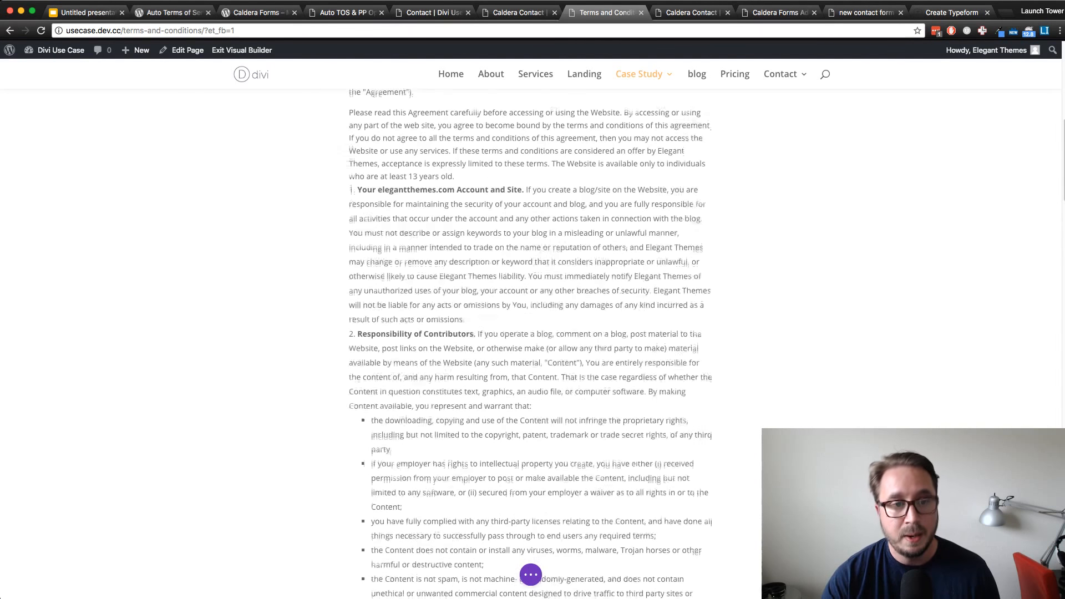
scroll(531, 344, up, 7)
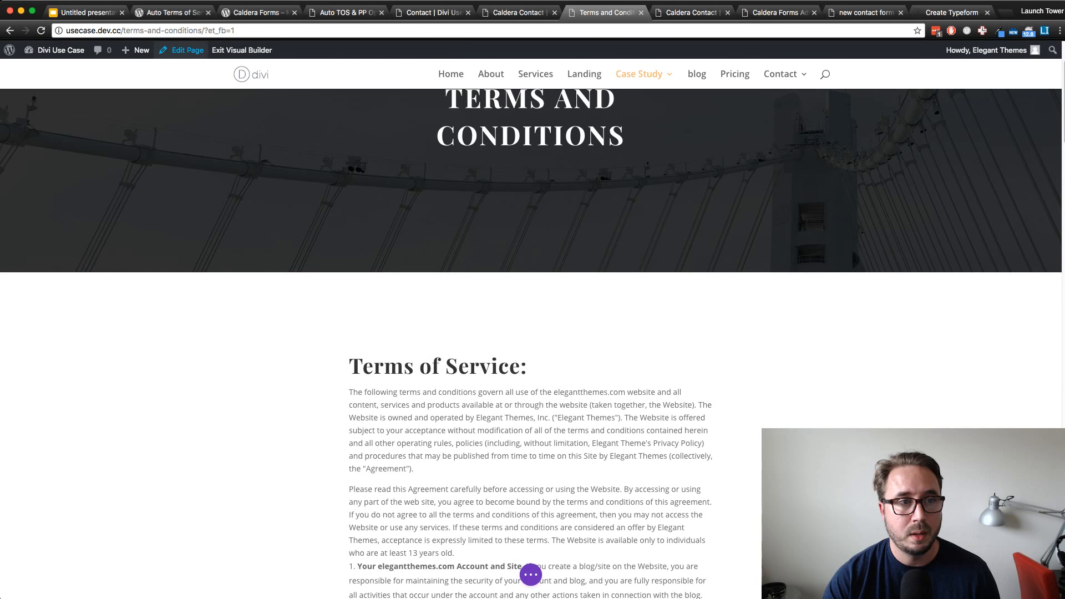
Open the Terms and Conditions page outside the Visual Builder in a separate tab and examine its title and terms text
click(242, 50)
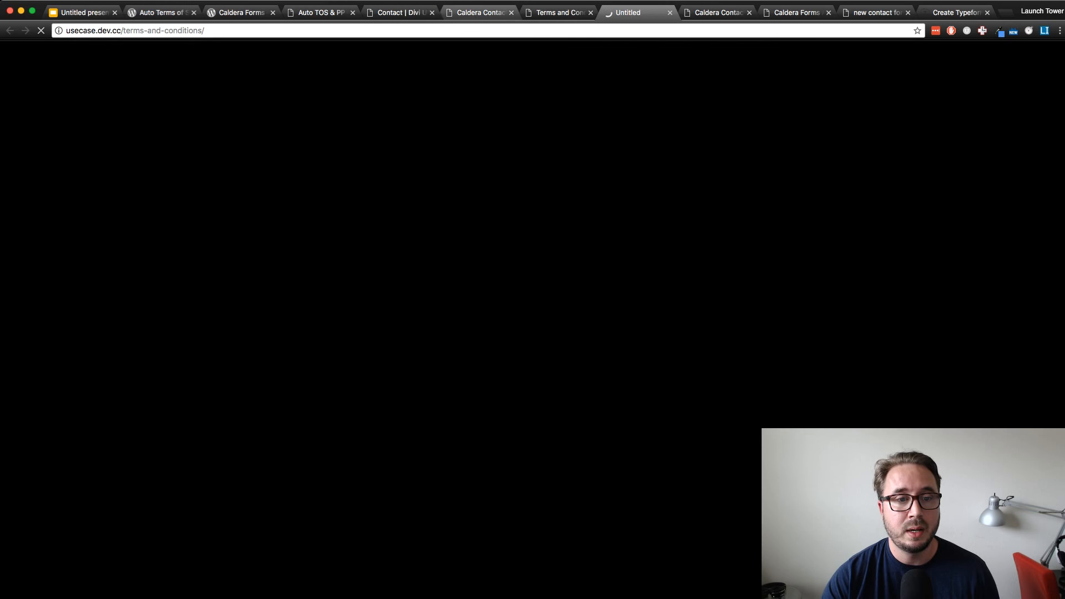
click(480, 12)
click(401, 12)
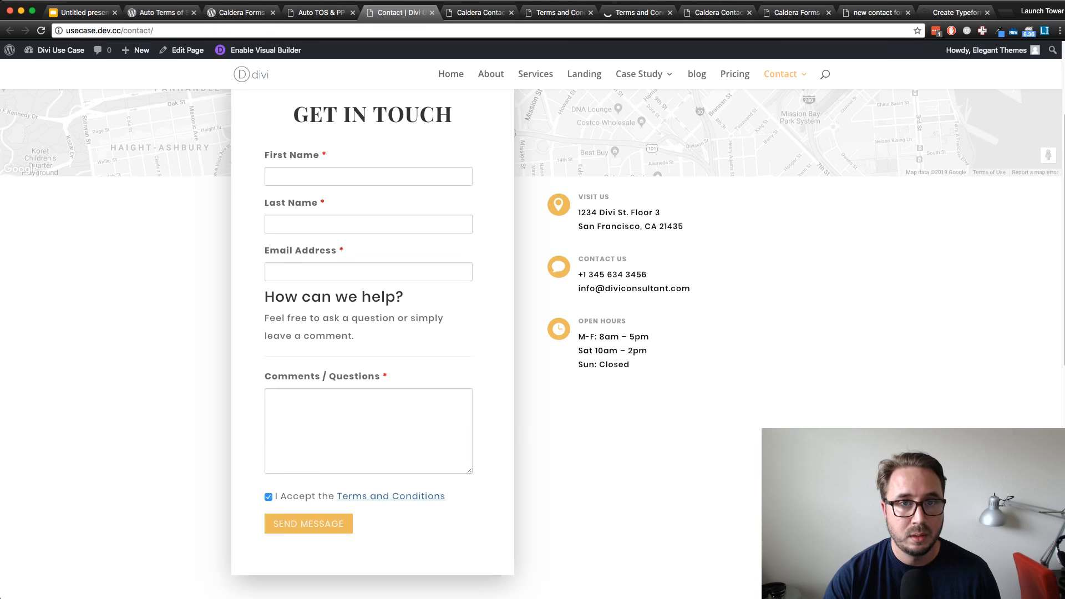
click(639, 12)
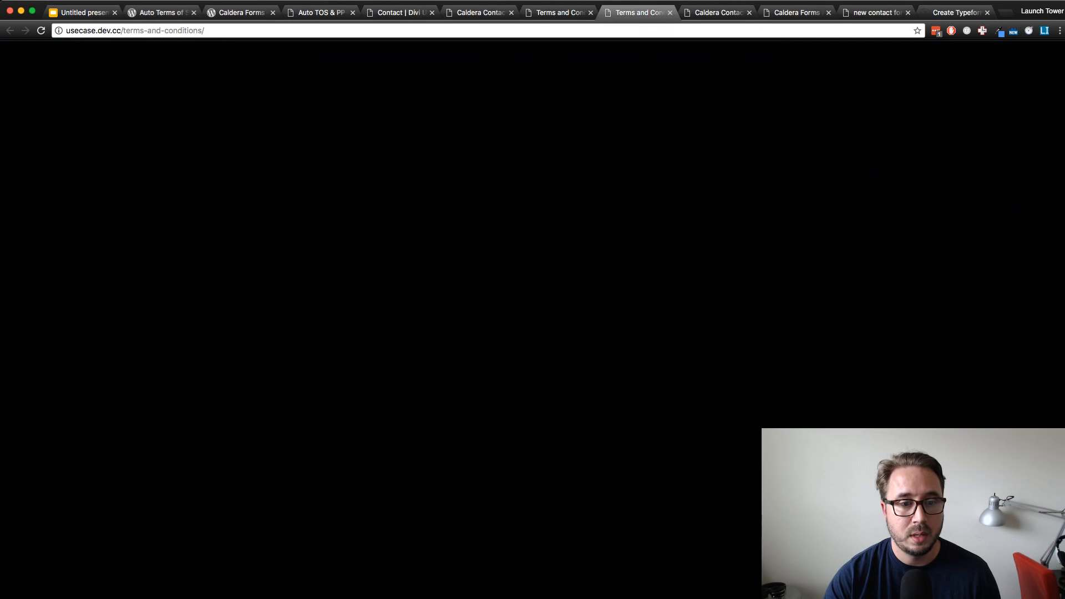
scroll(531, 333, down, 5)
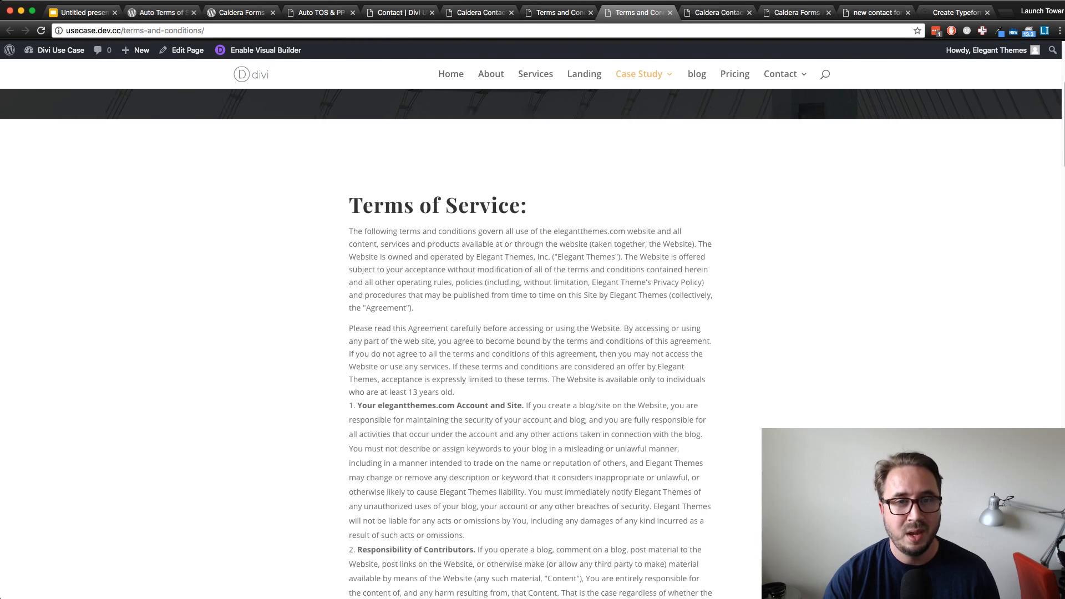
scroll(531, 333, up, 4)
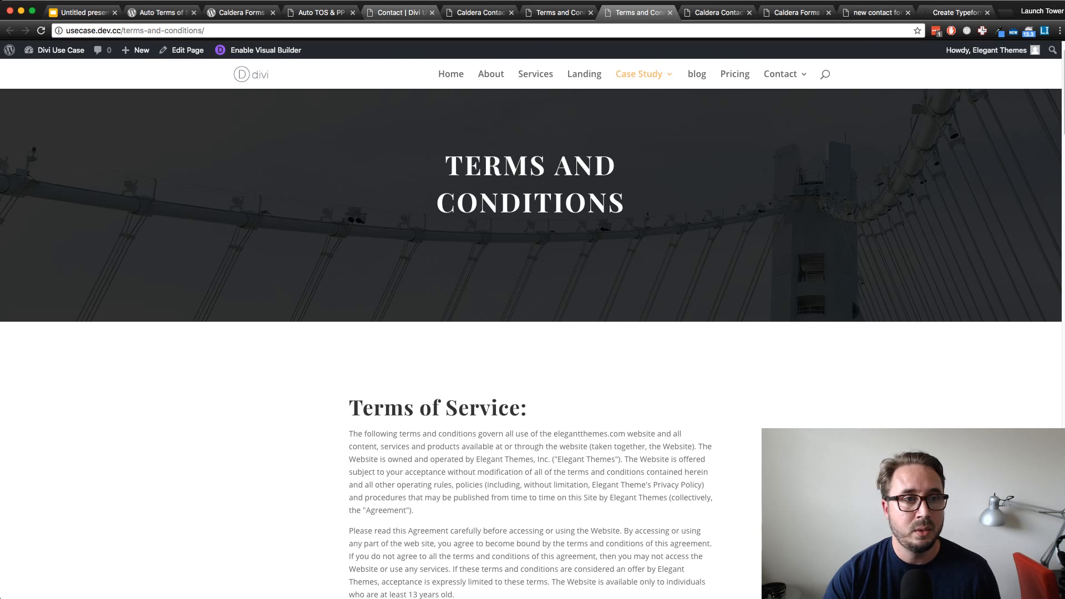
Review the Auto TOS & PP plugin settings, the Caldera Contact page in the builder and the live Contact page
click(322, 12)
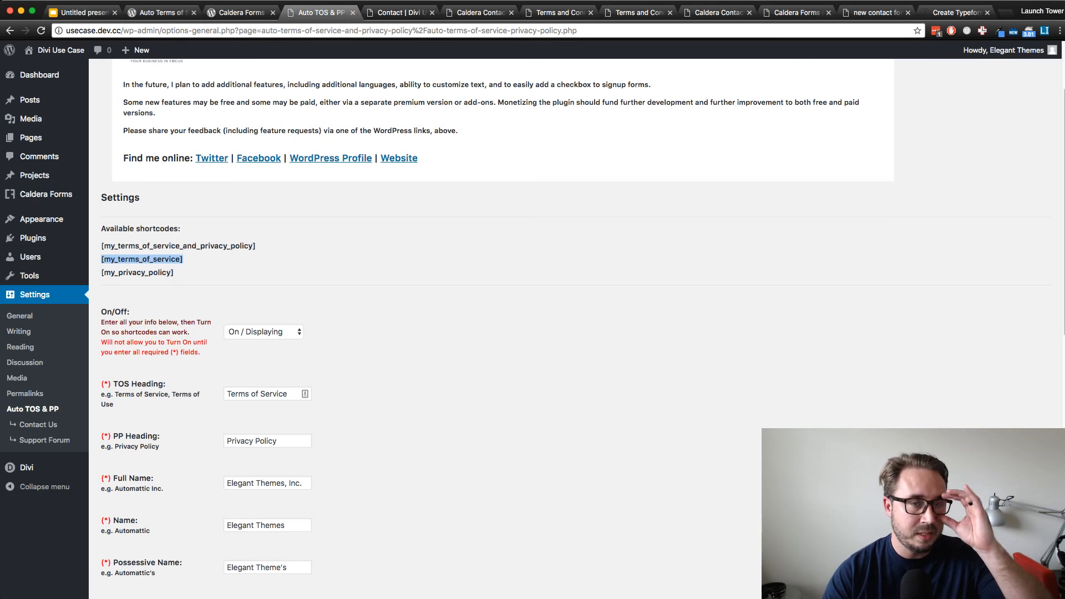
click(355, 249)
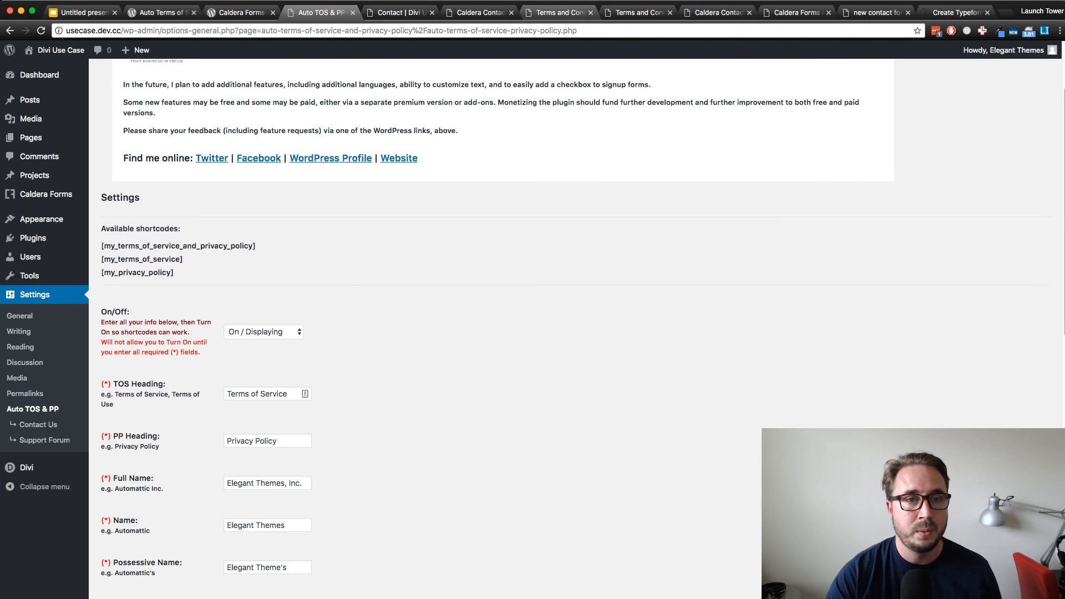
click(479, 12)
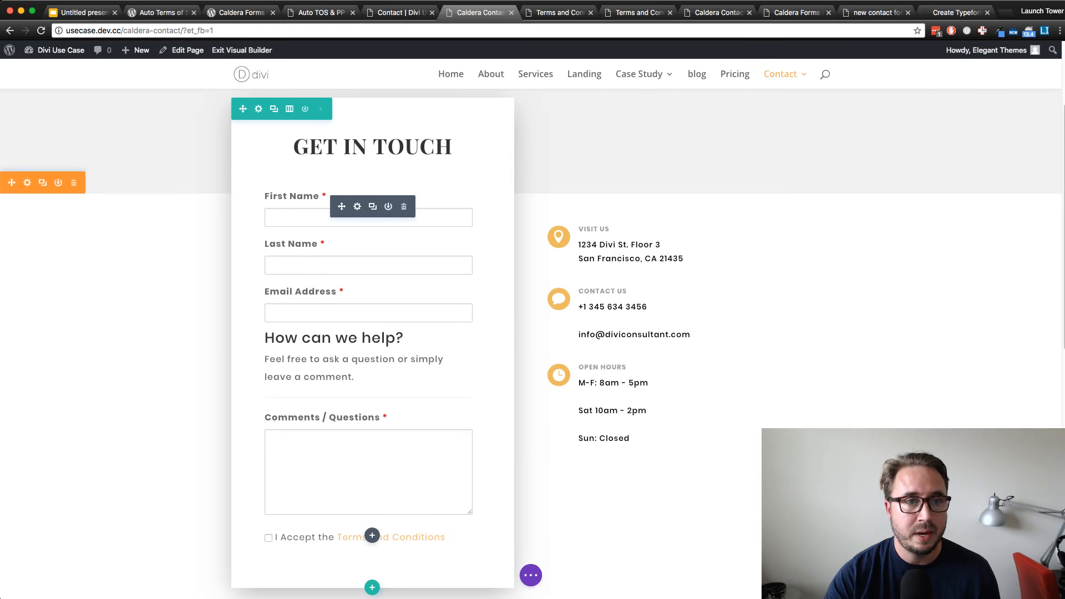
click(399, 12)
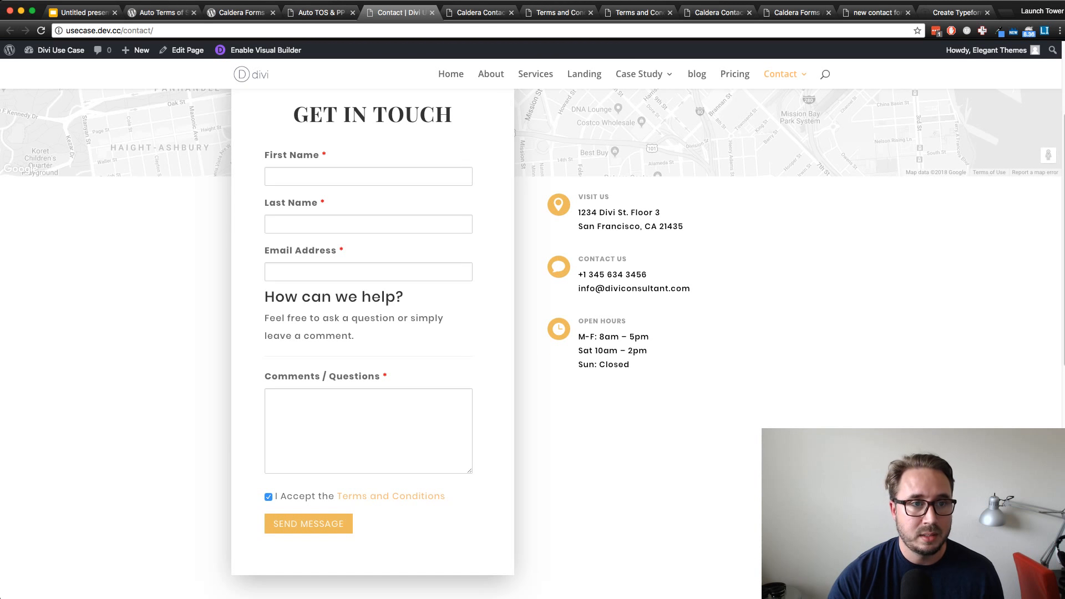
click(319, 12)
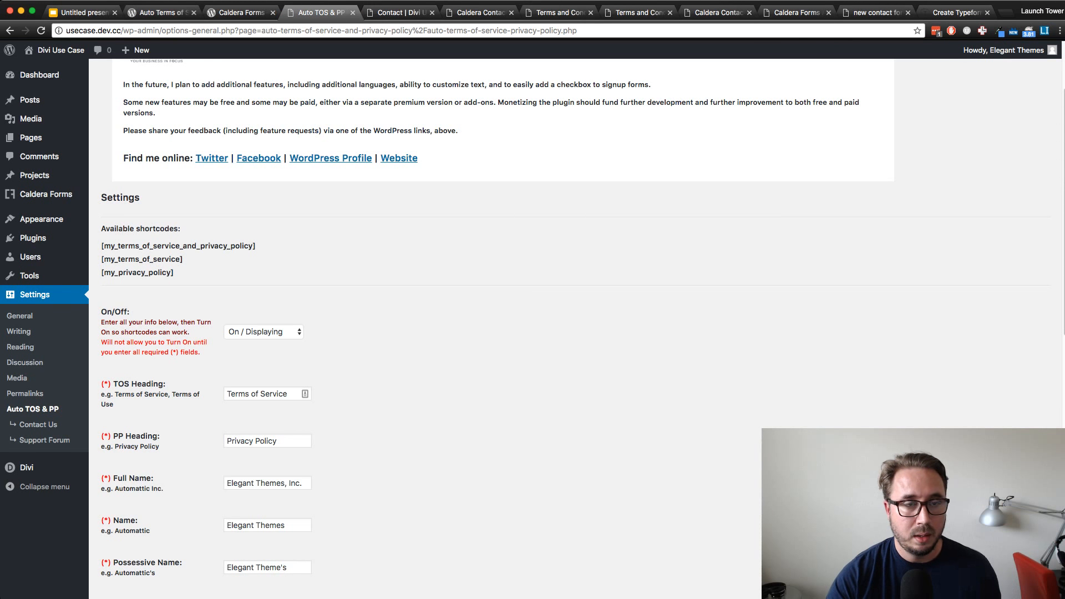
click(401, 12)
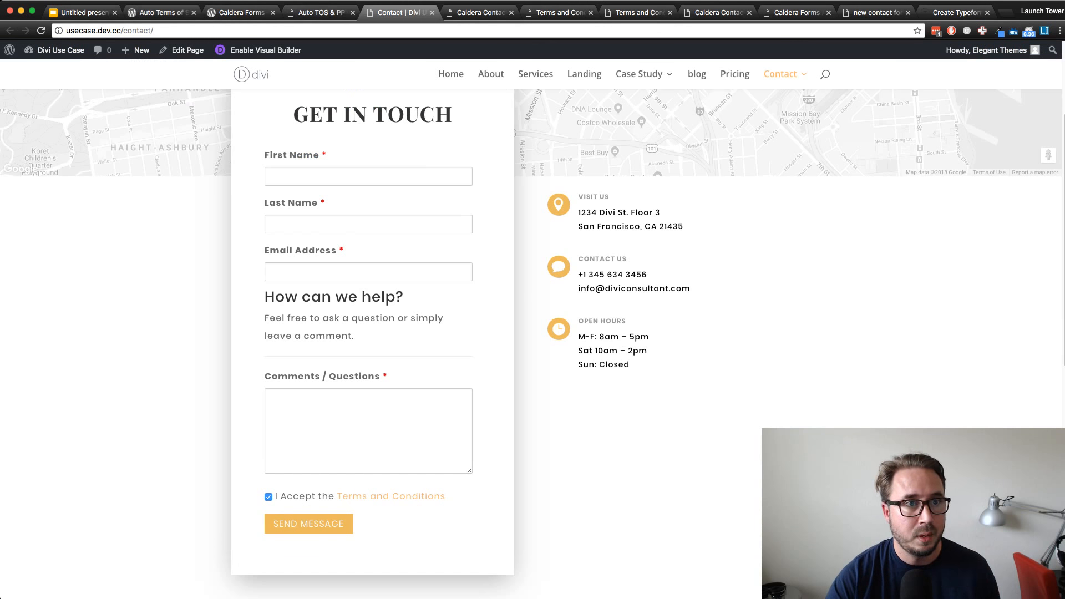
Open the Caldera Forms overview in the WordPress dashboard and return to the live Contact page
click(319, 12)
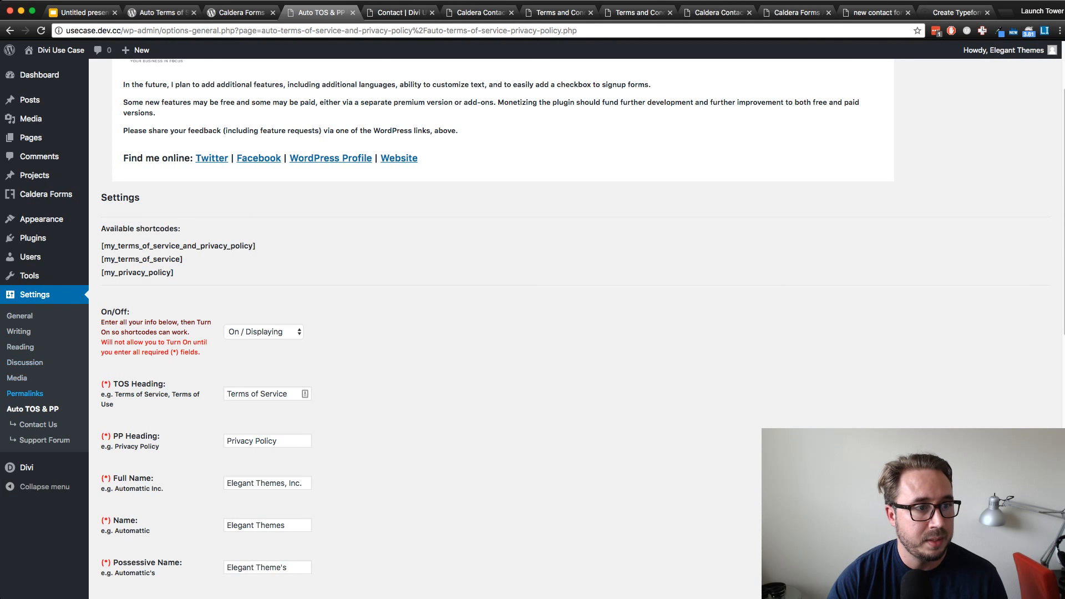
click(115, 196)
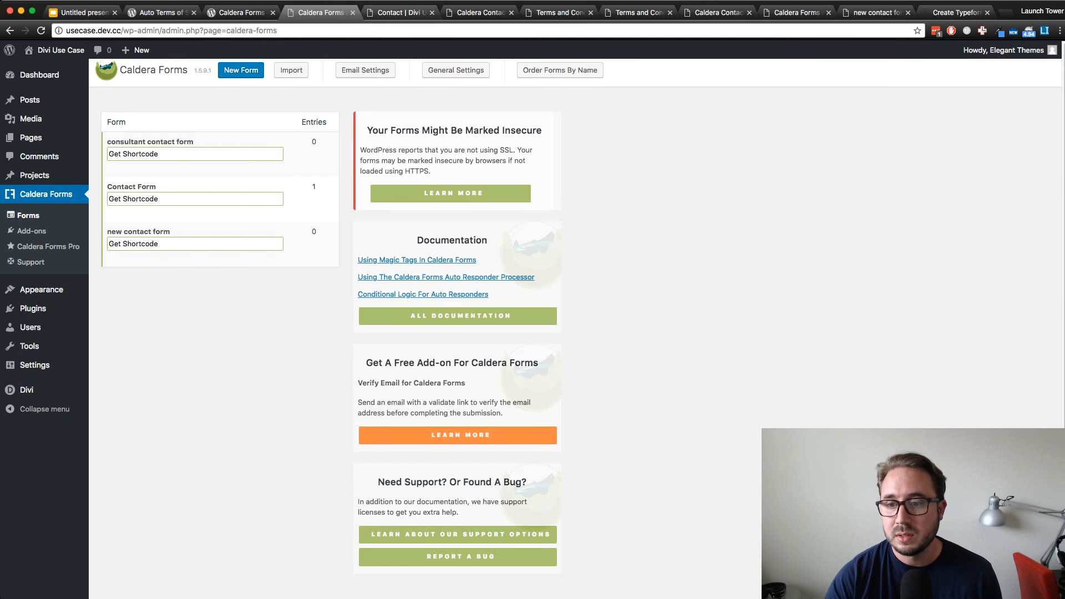
click(400, 13)
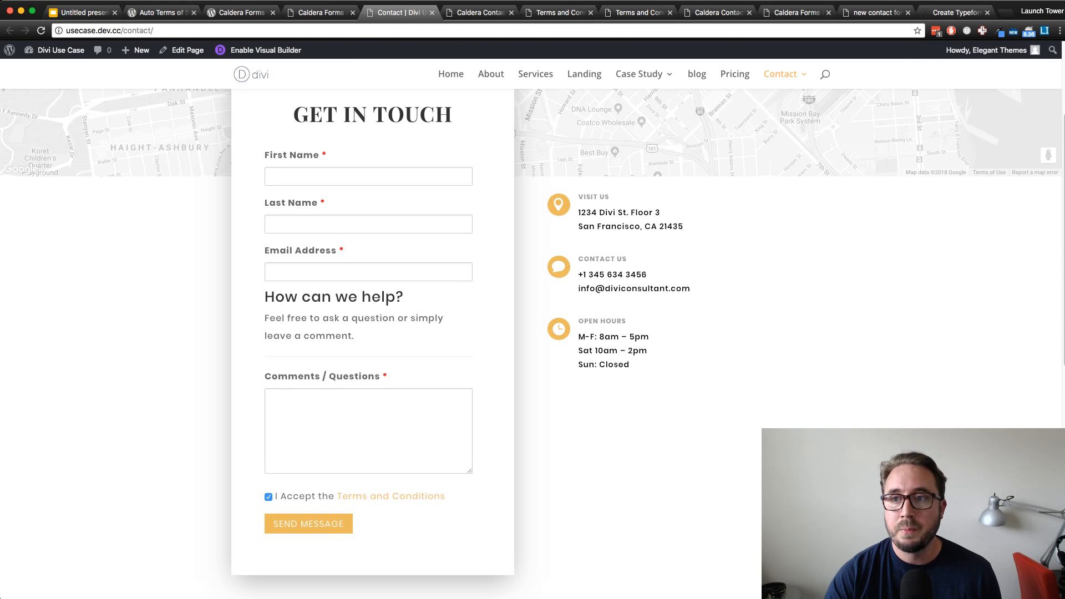